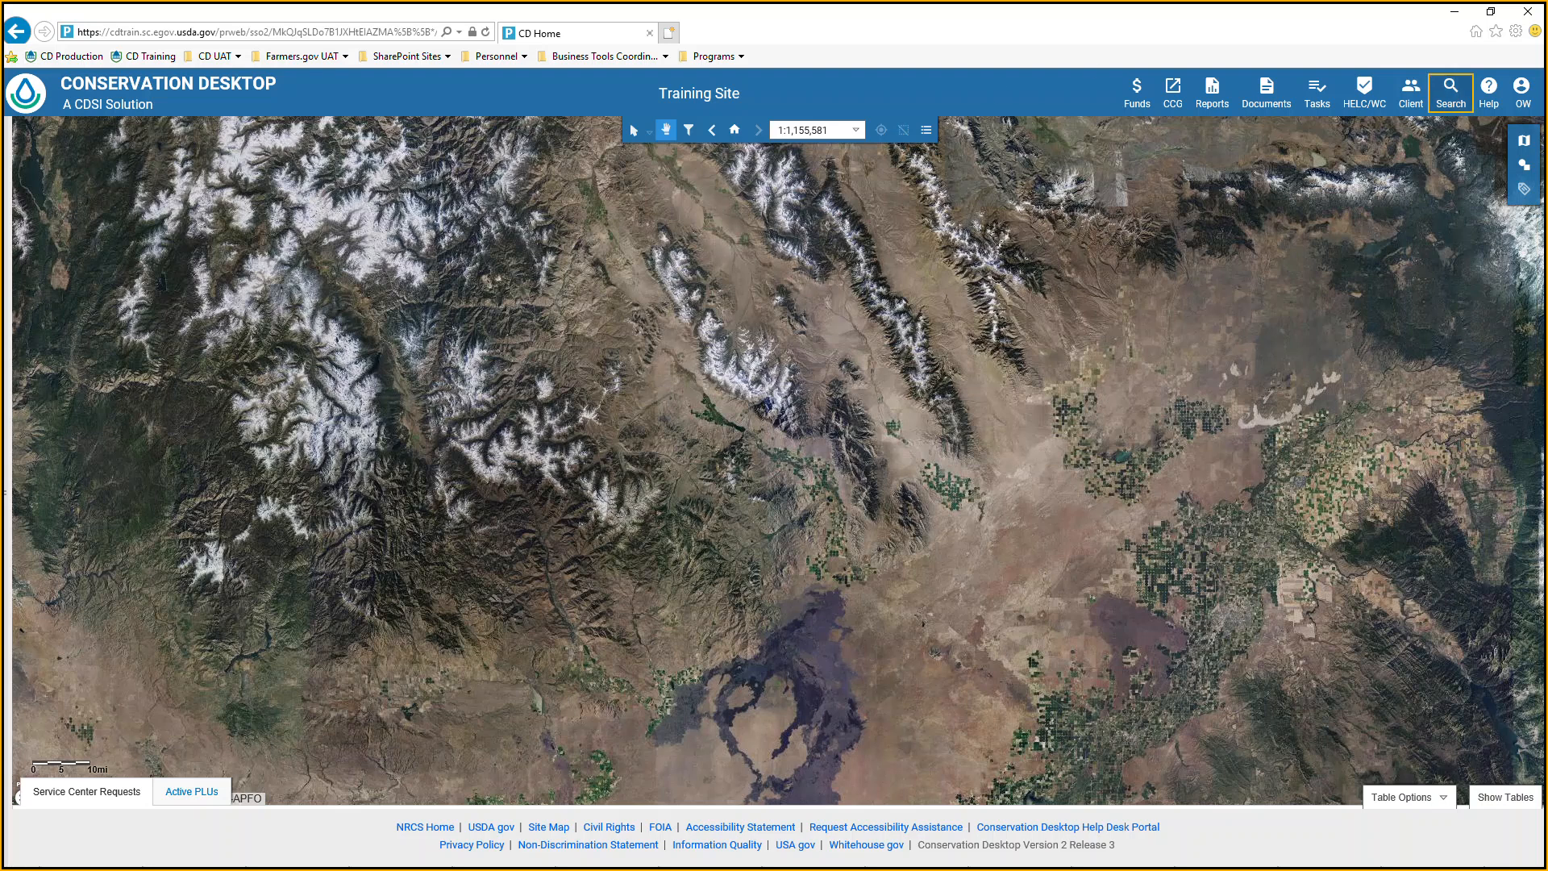
# Open the case file and agreement search, and review its advanced Practices filters and recent searches.
pyautogui.click(1450, 97)
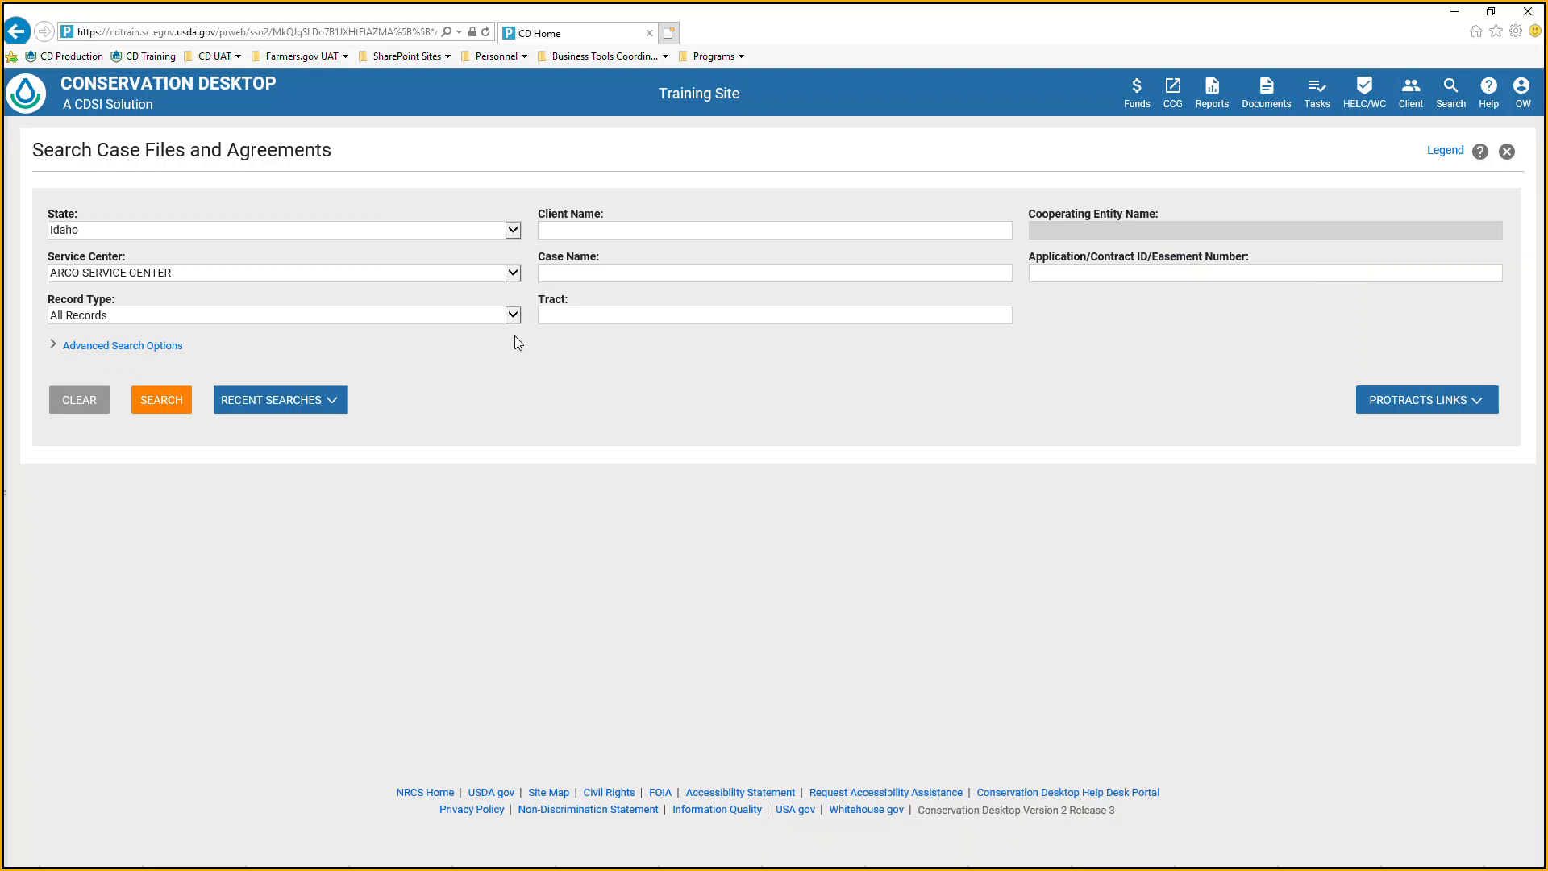
pyautogui.click(152, 349)
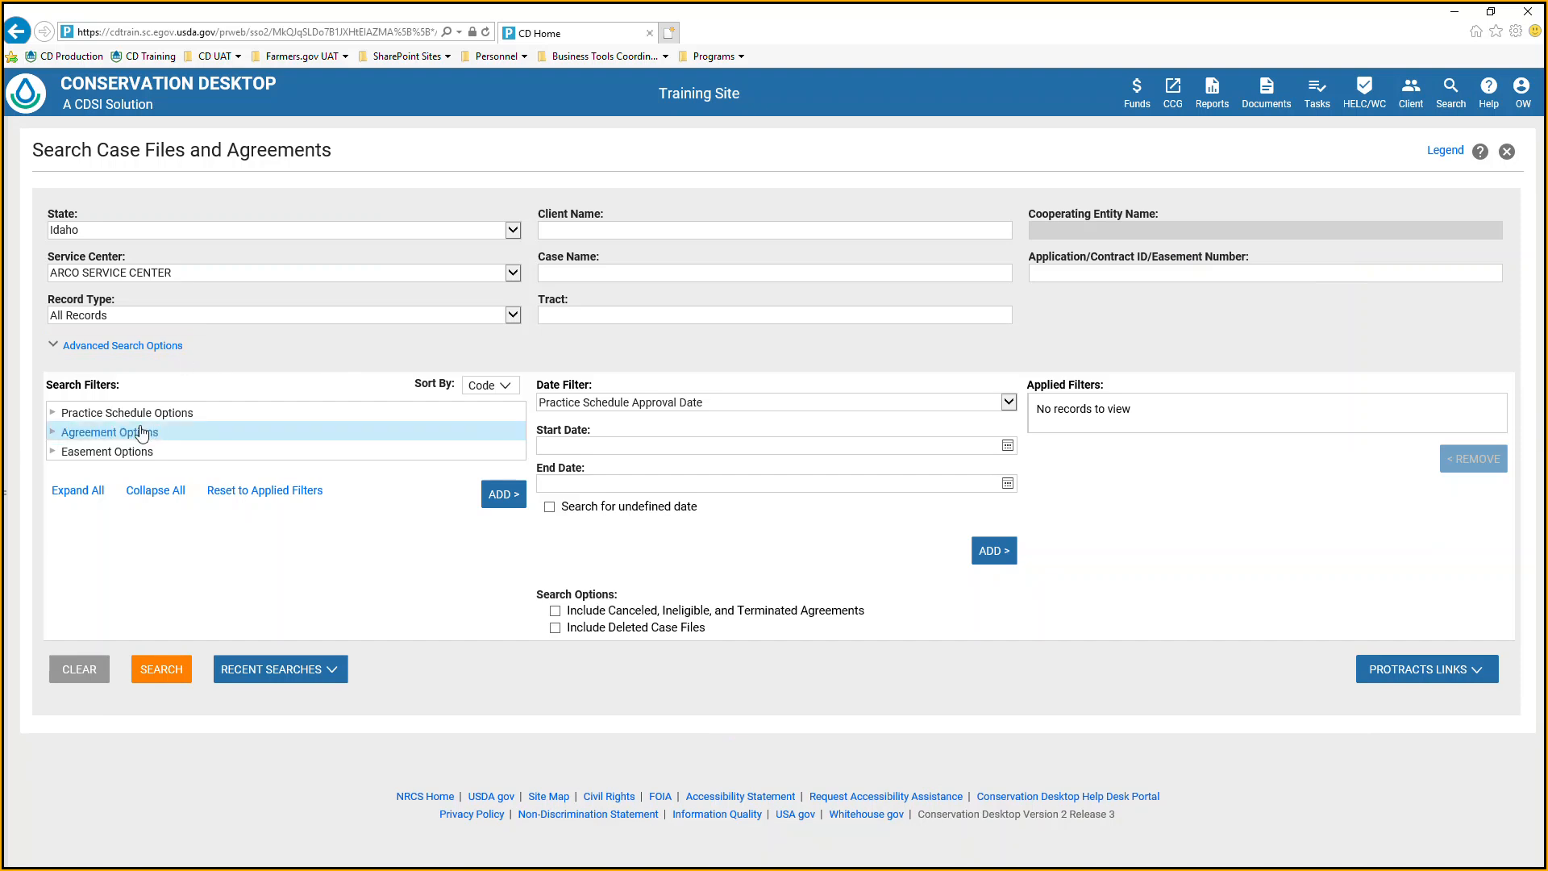
pyautogui.click(55, 413)
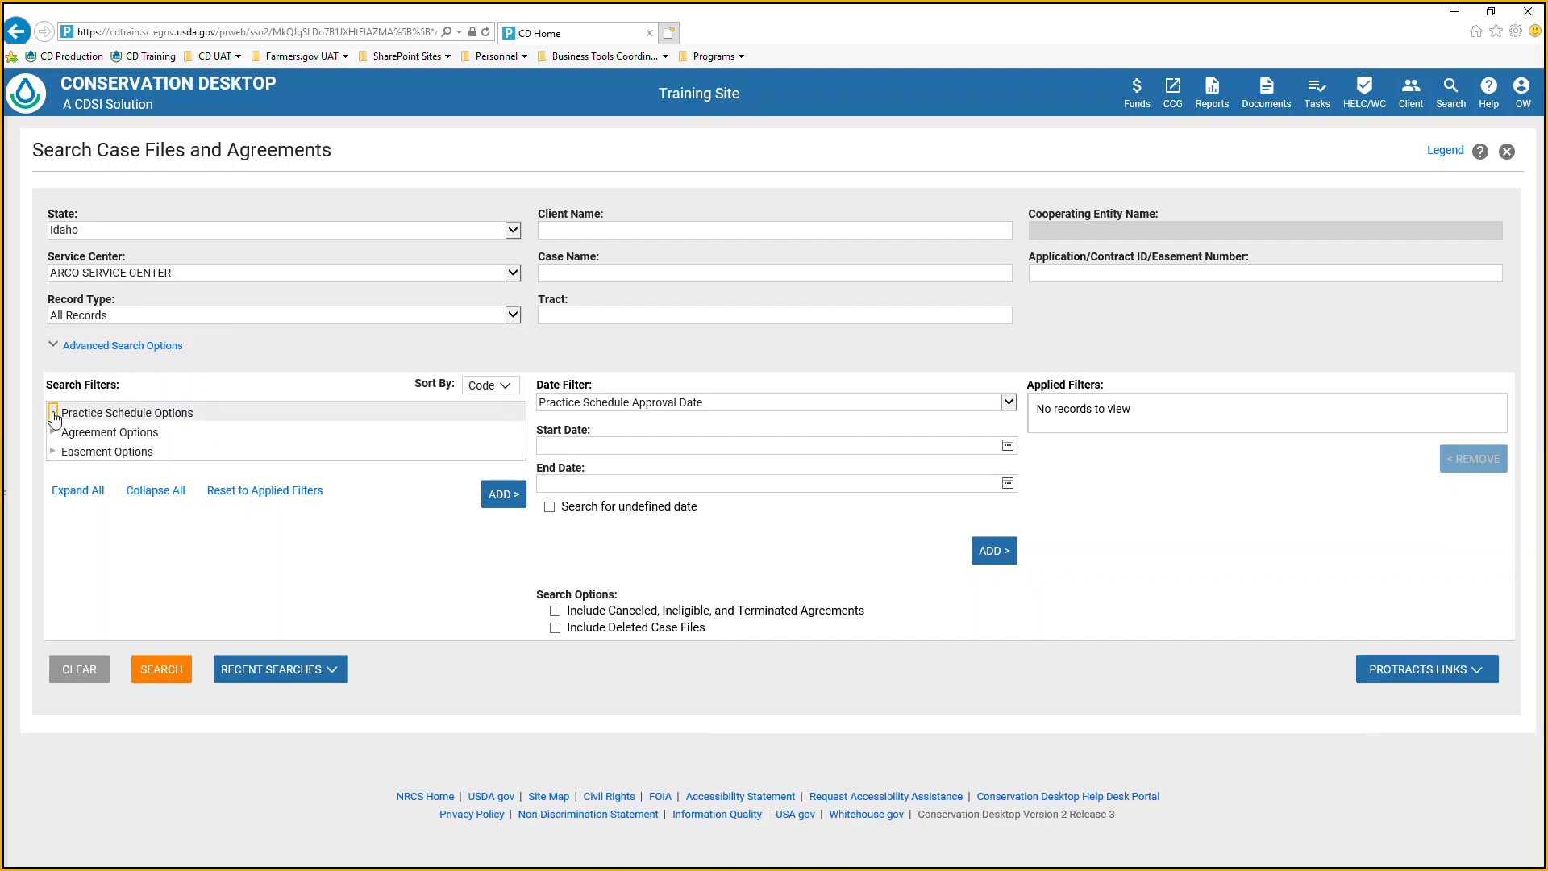
pyautogui.click(66, 451)
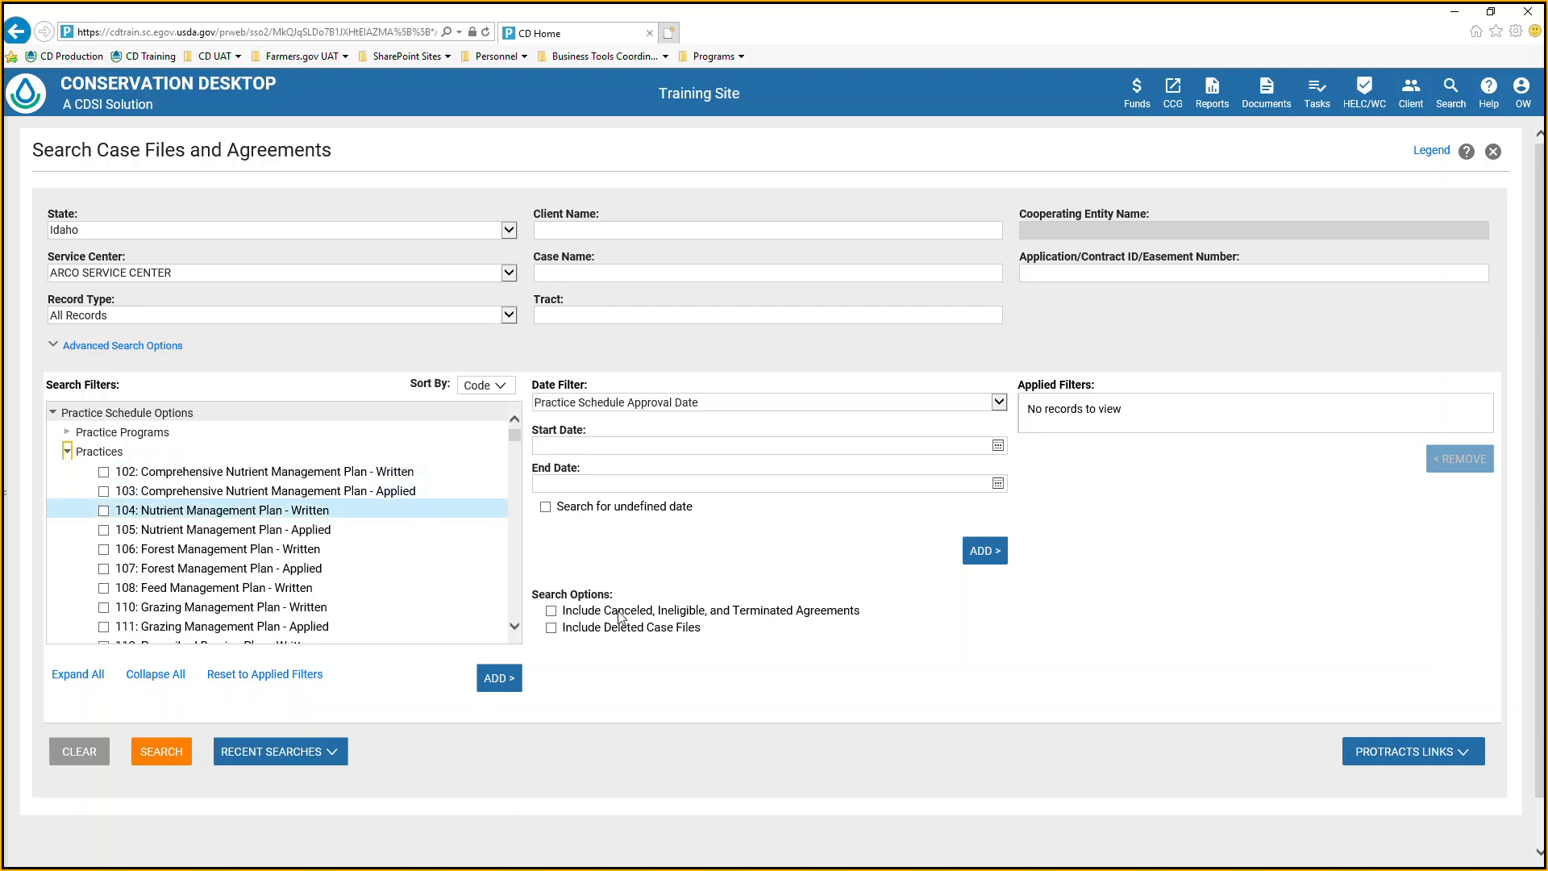
pyautogui.click(337, 756)
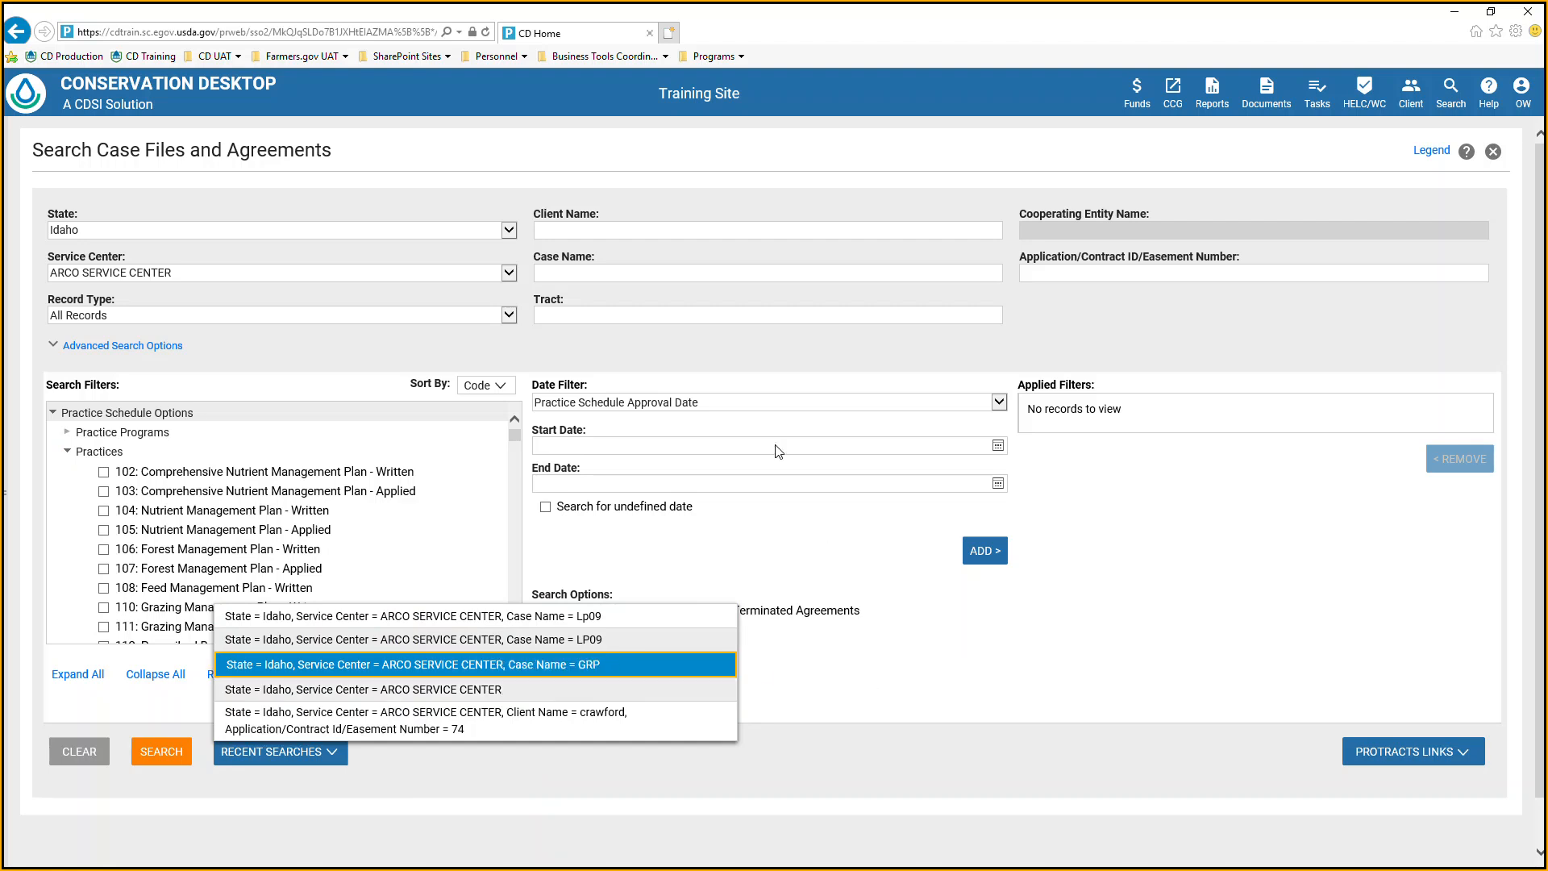
# Search Idaho's Arco Service Center for all record types with the case name LP09.
pyautogui.click(729, 272)
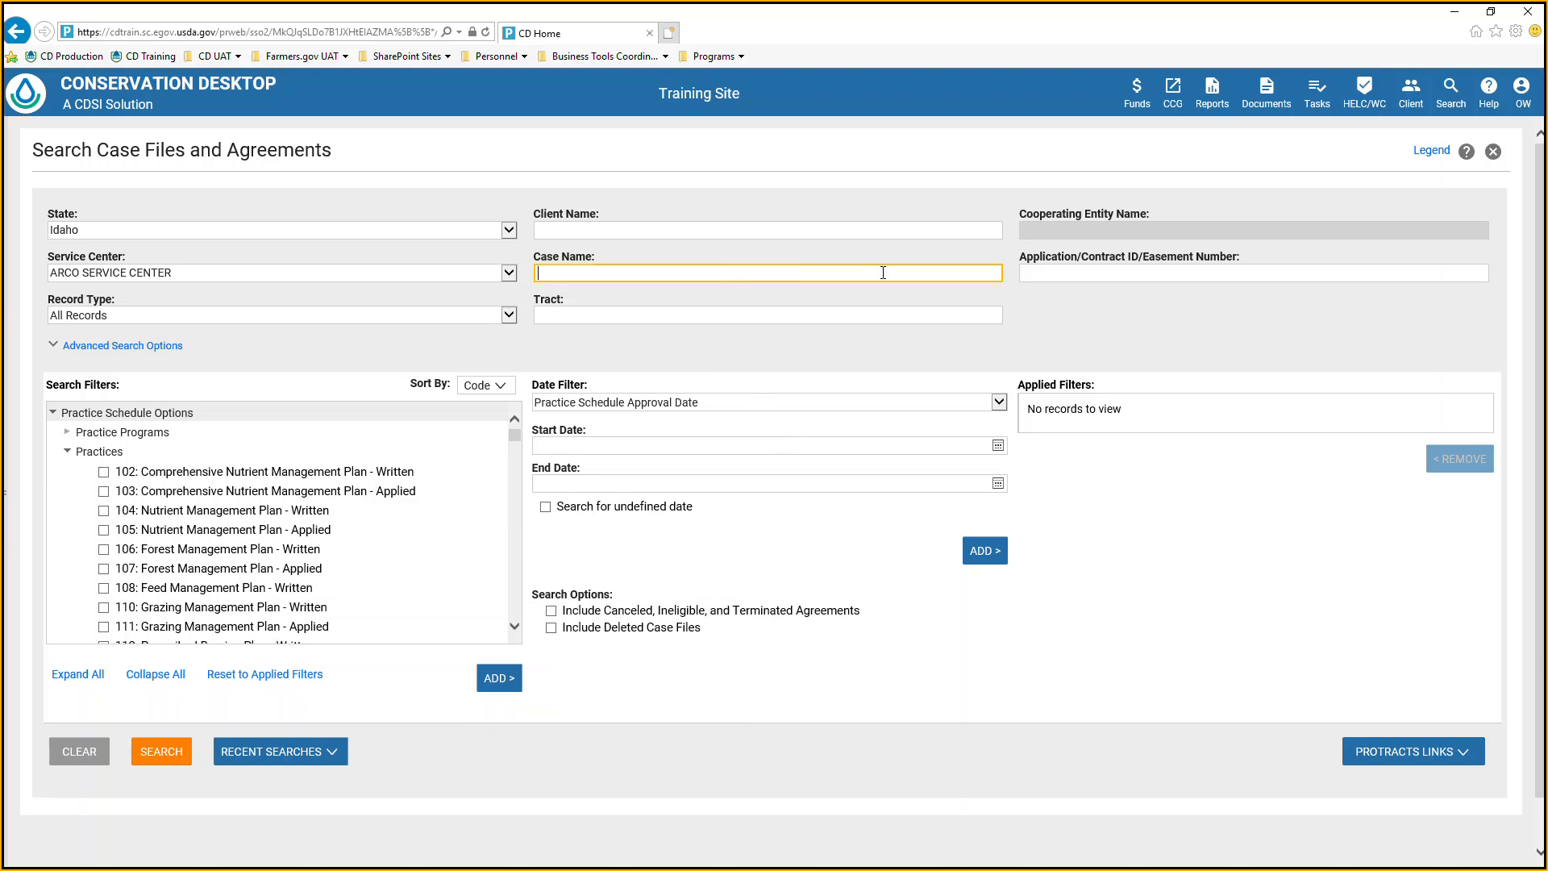
pyautogui.write('LP09')
pyautogui.click(176, 766)
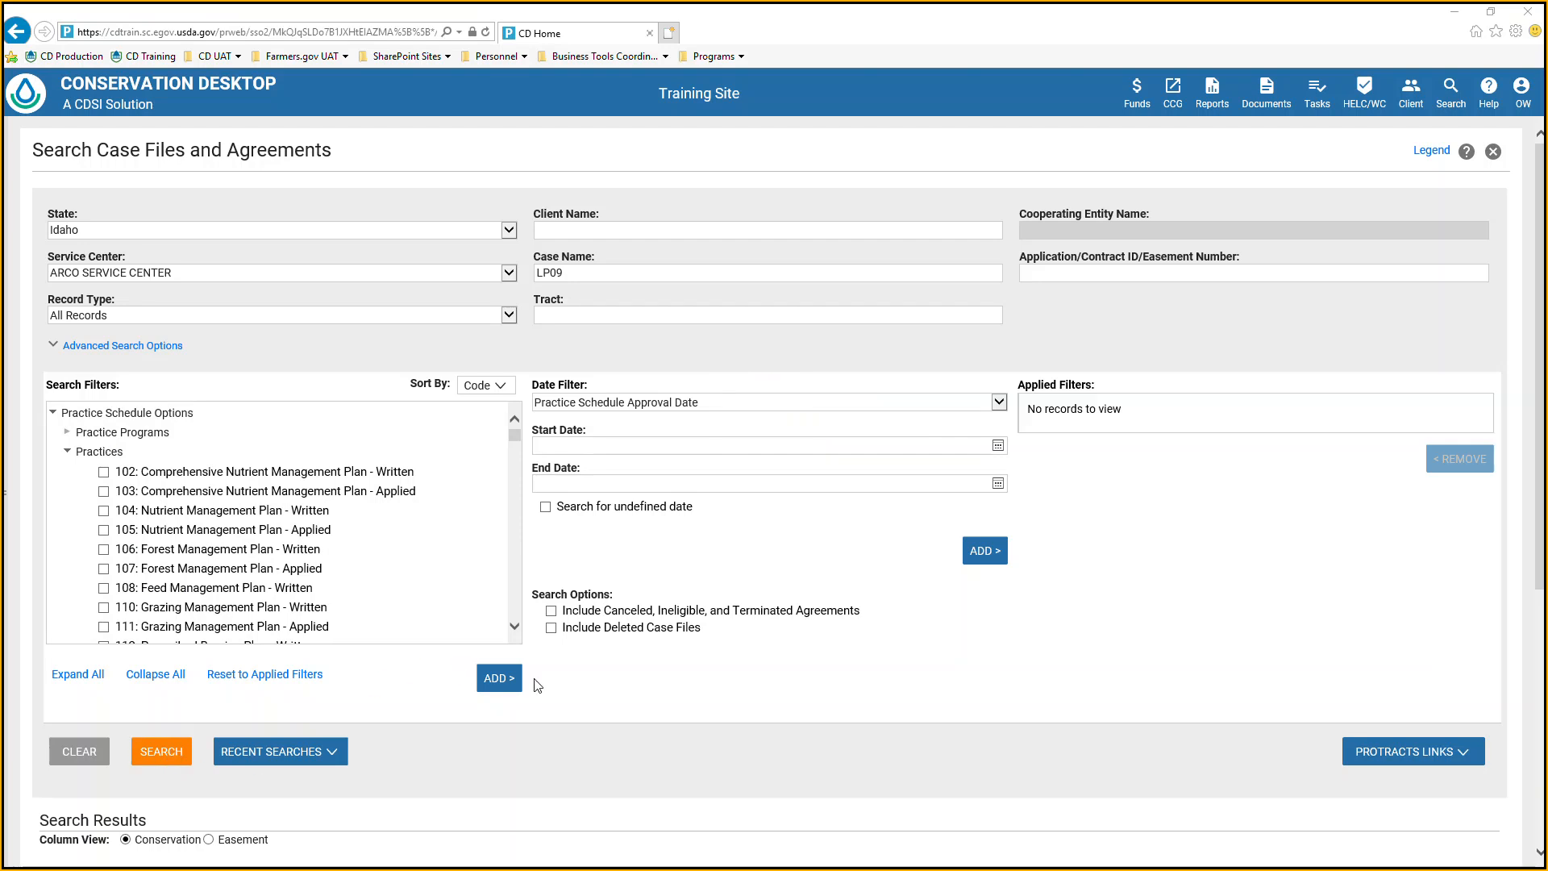
# Open the LP09 training case file from the search results and expand its case menu beside the map.
pyautogui.scroll(-3, 735, 674)
pyautogui.scroll(-3, 691, 647)
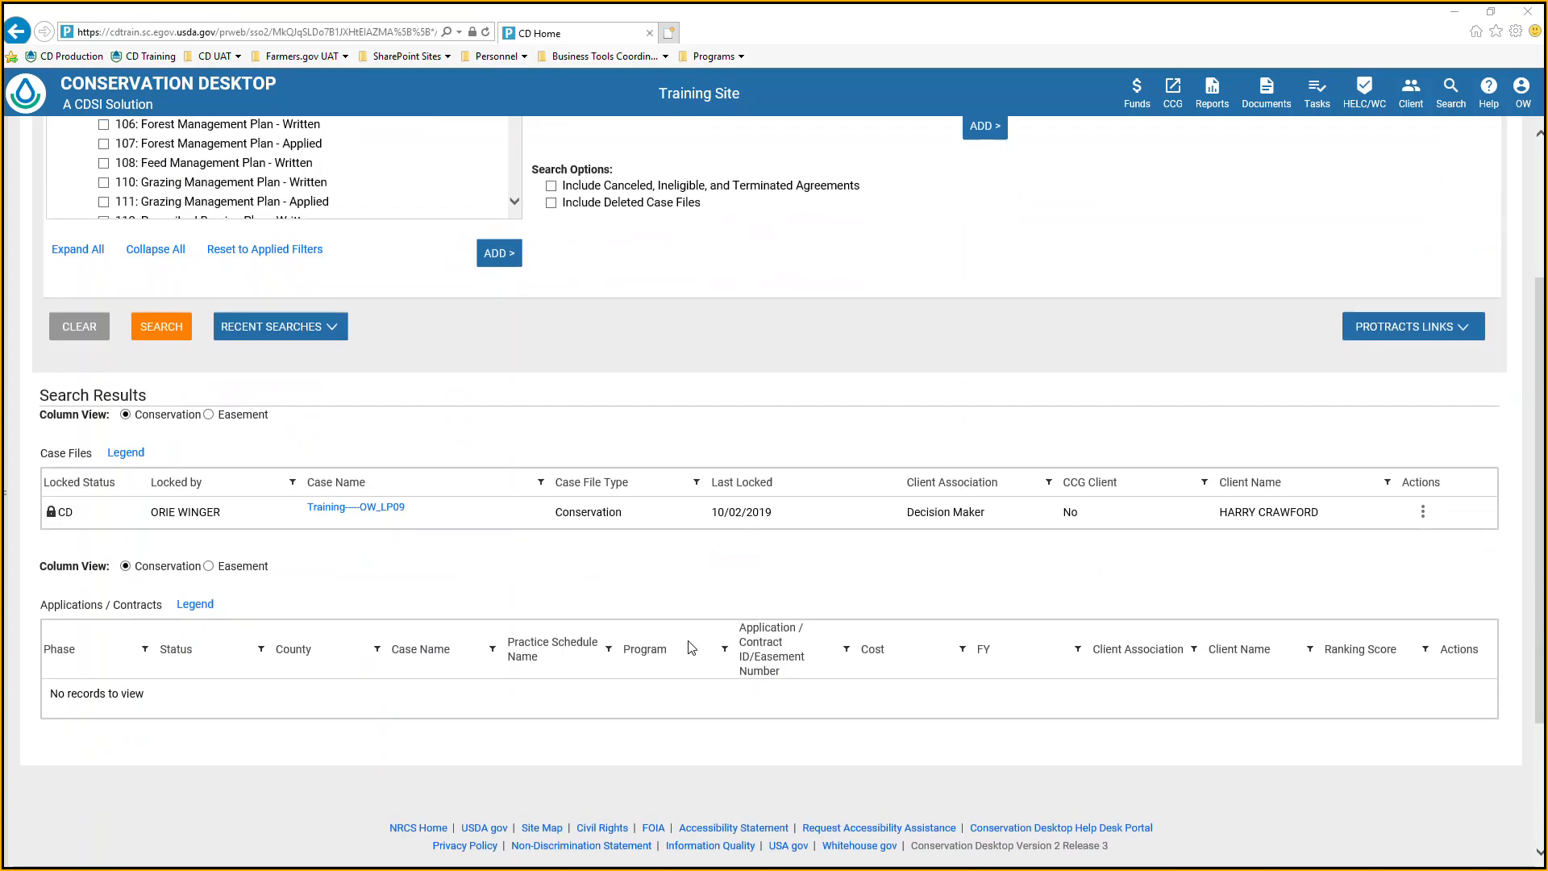
pyautogui.click(388, 515)
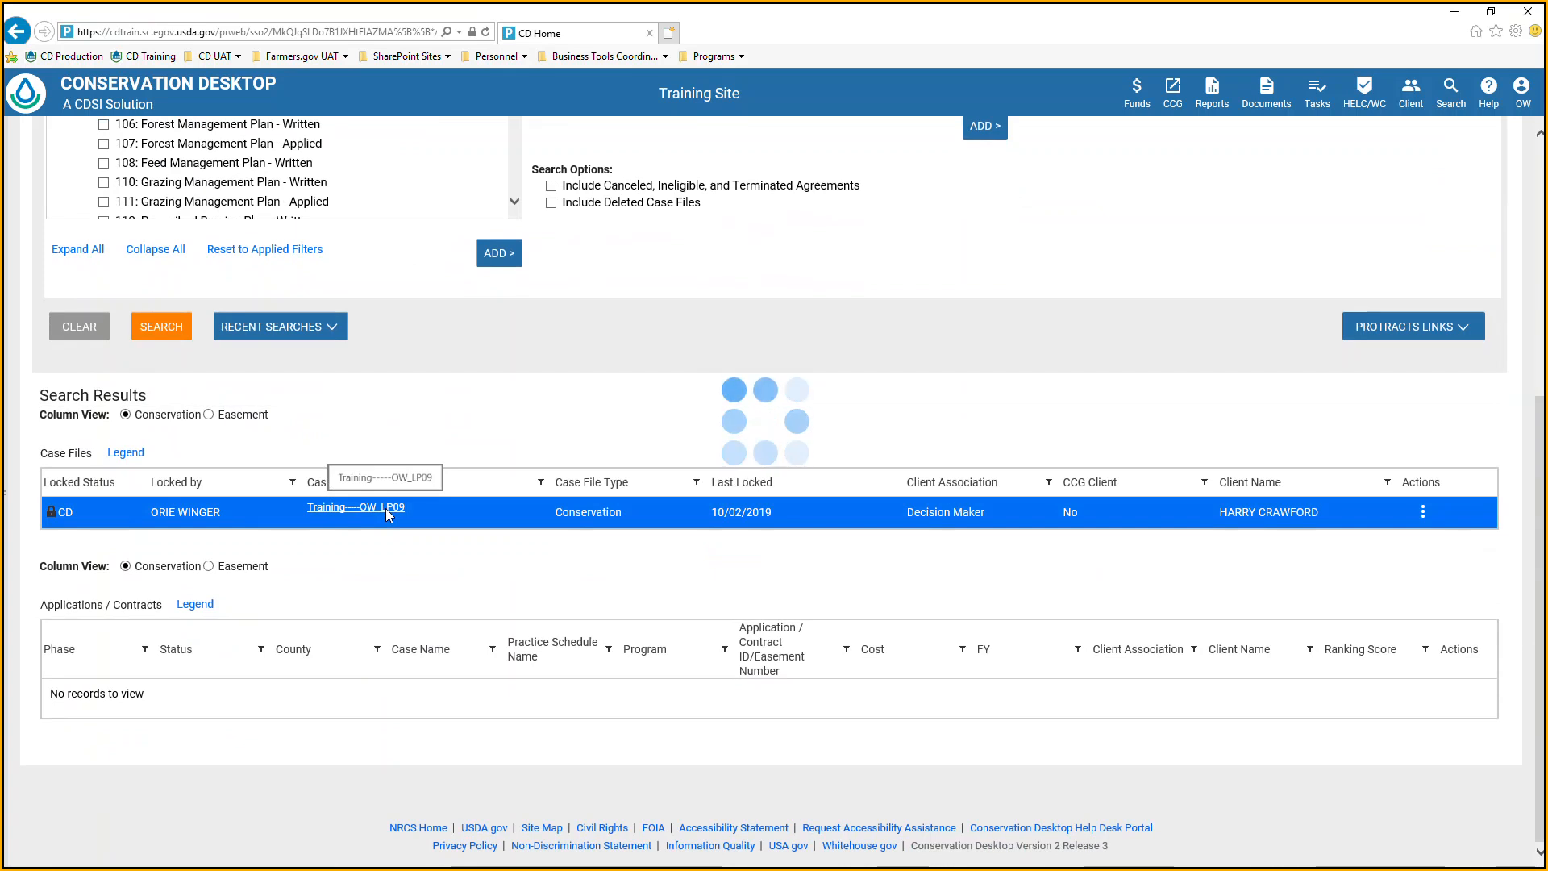
pyautogui.click(386, 509)
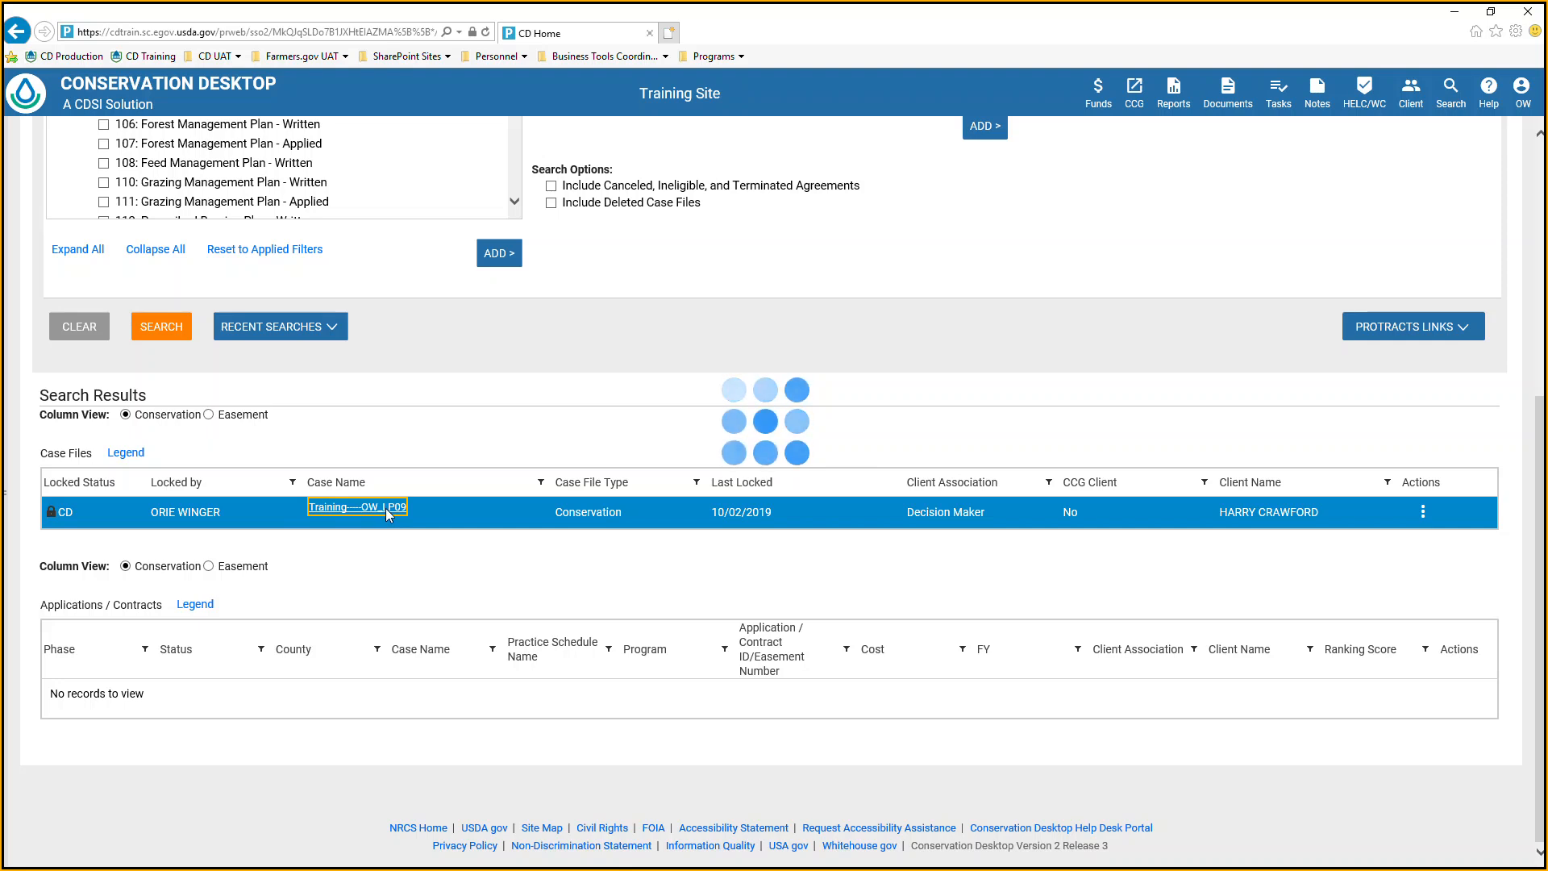
pyautogui.click(387, 513)
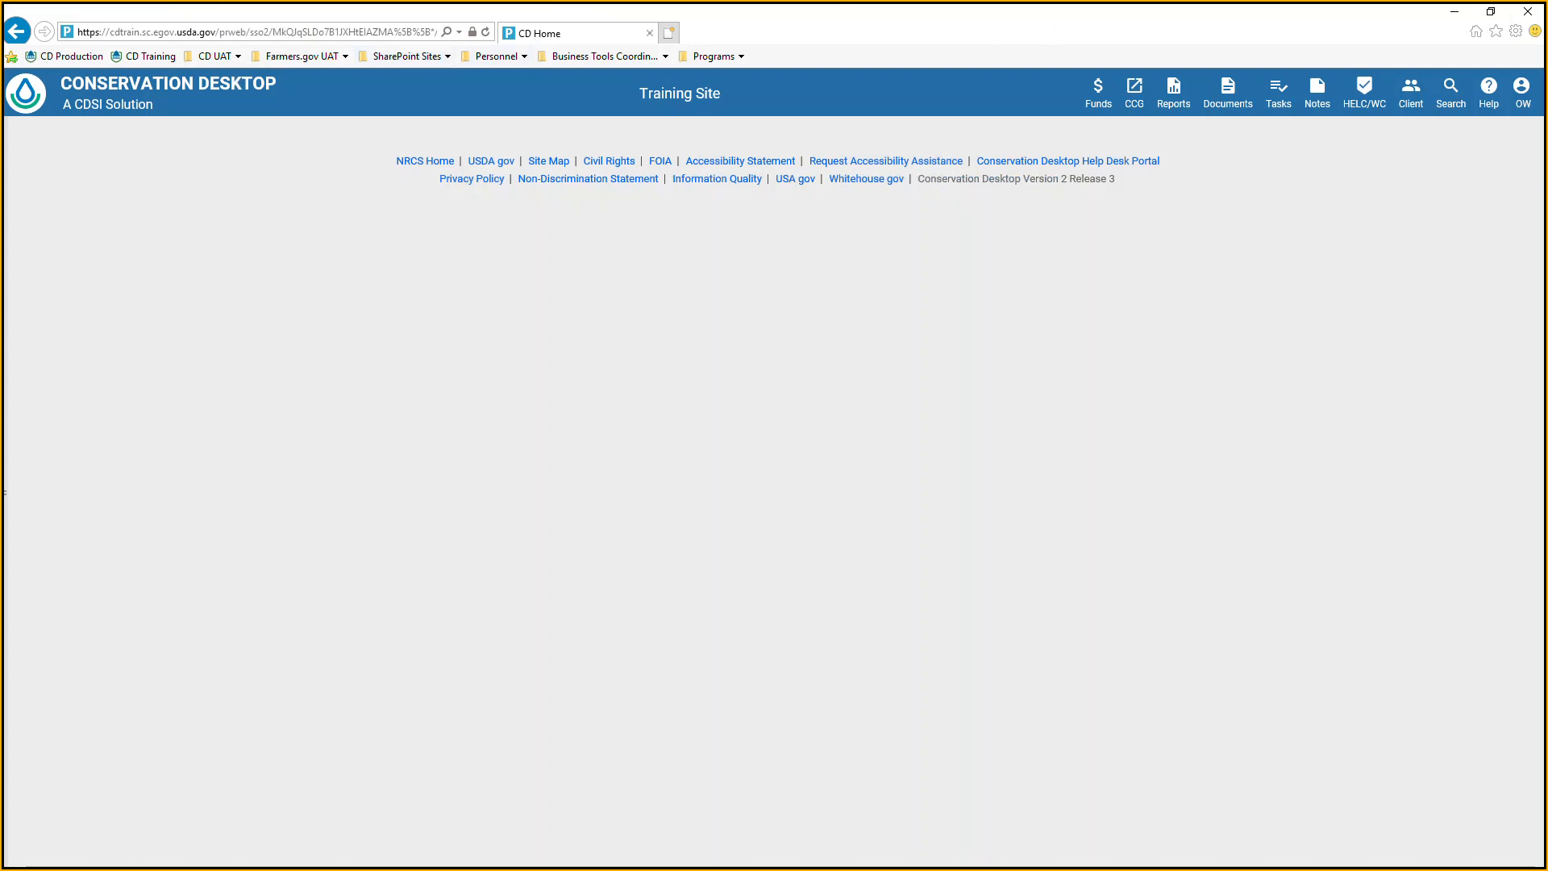
pyautogui.click(8, 331)
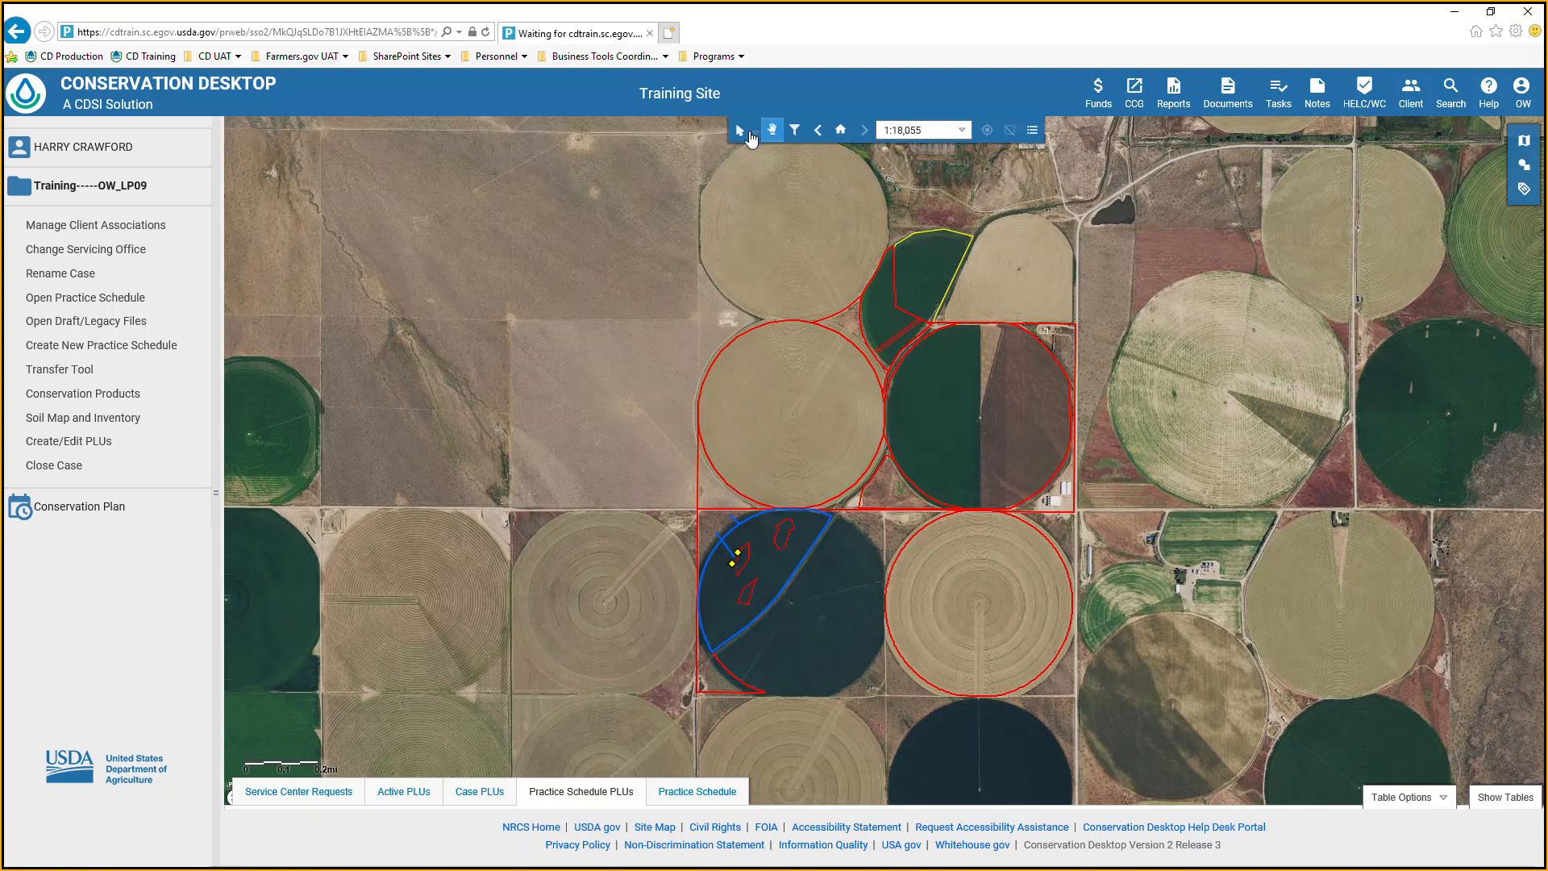
# Turn on the Case PLUs and Active PLUs layers in the map contents.
pyautogui.click(1032, 130)
pyautogui.click(1308, 413)
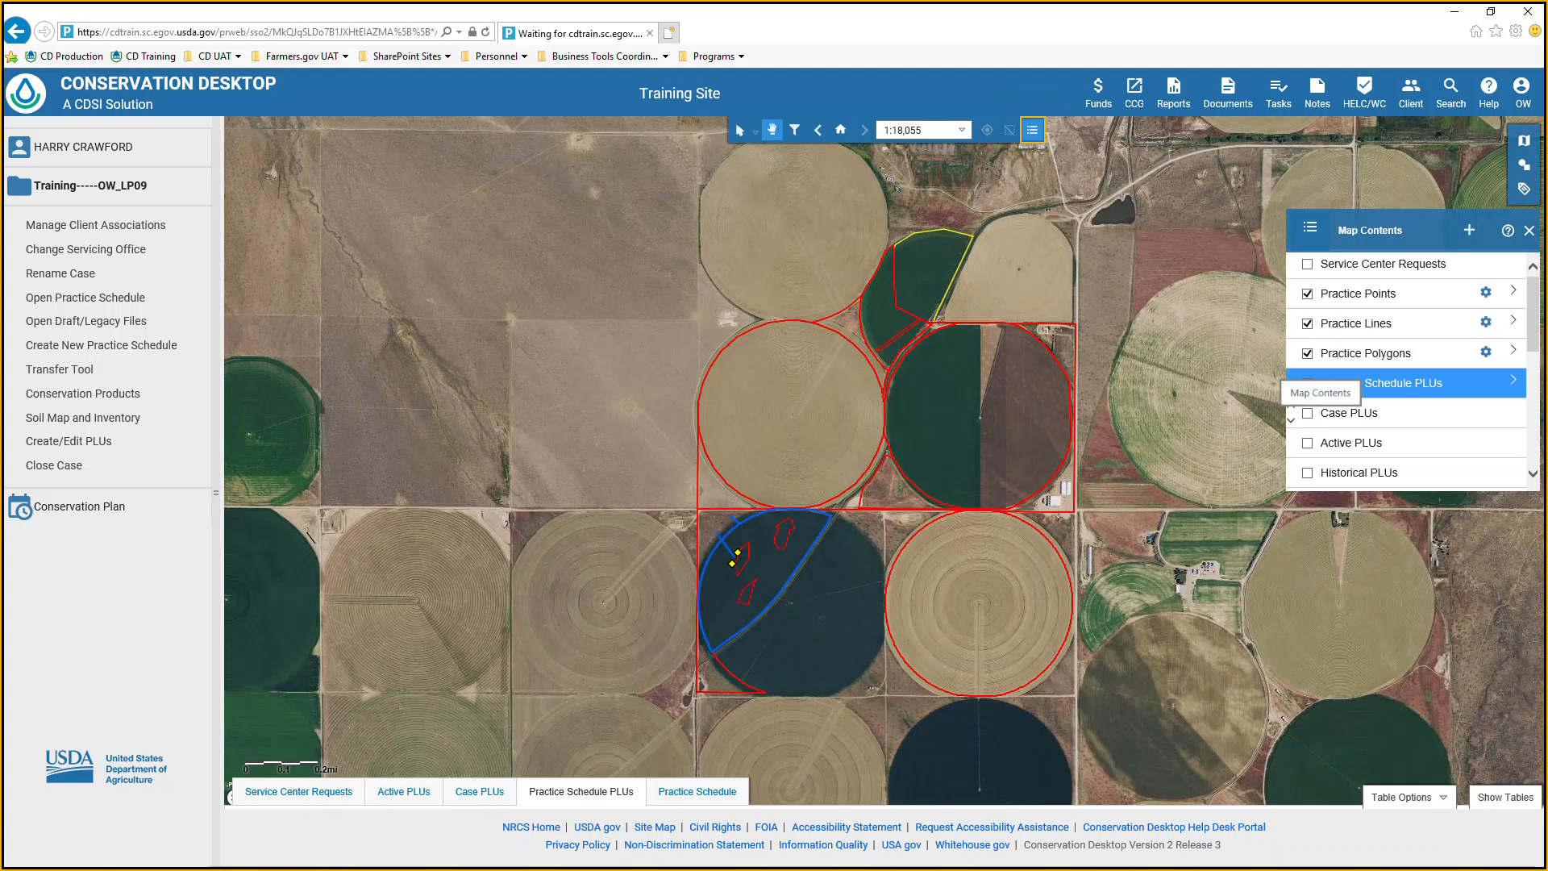
pyautogui.click(1308, 444)
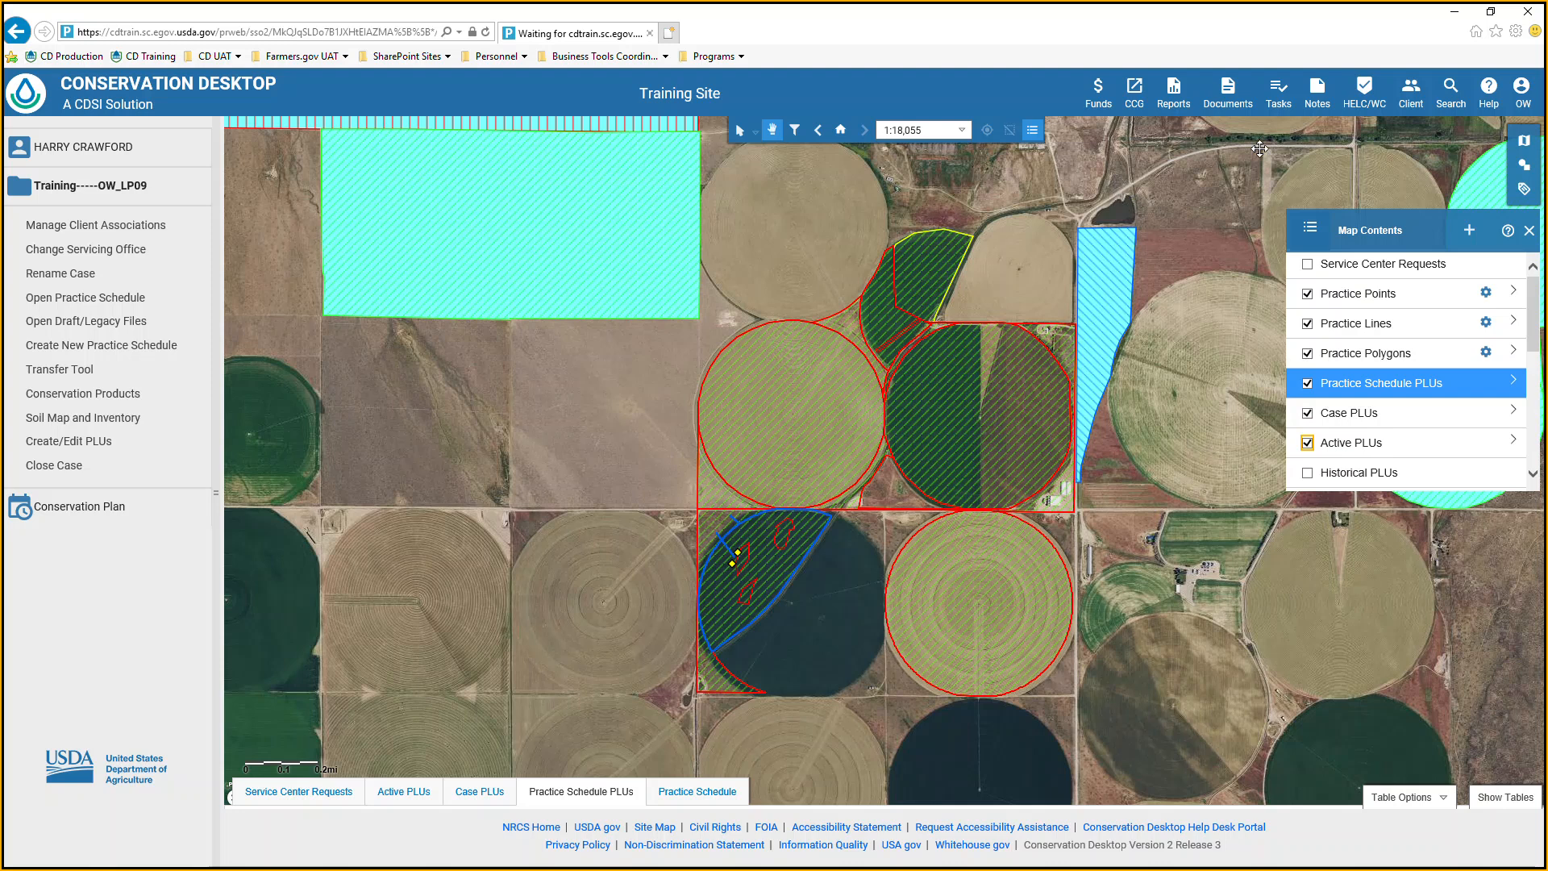
# View the Map Tools toolbar, and close both it and the map contents list.
pyautogui.click(1524, 140)
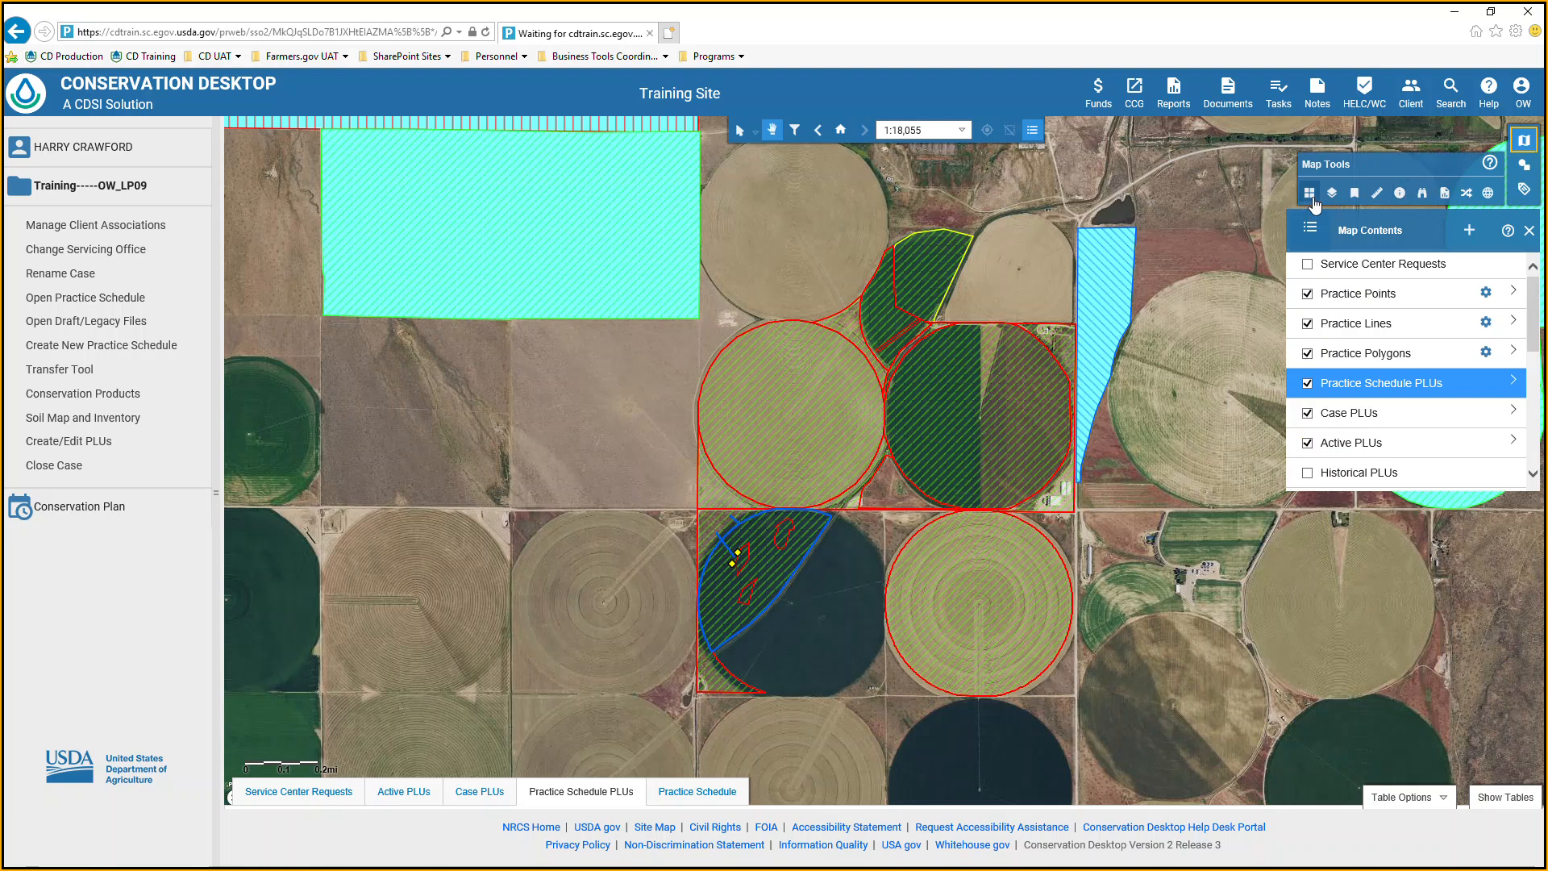
pyautogui.click(1531, 142)
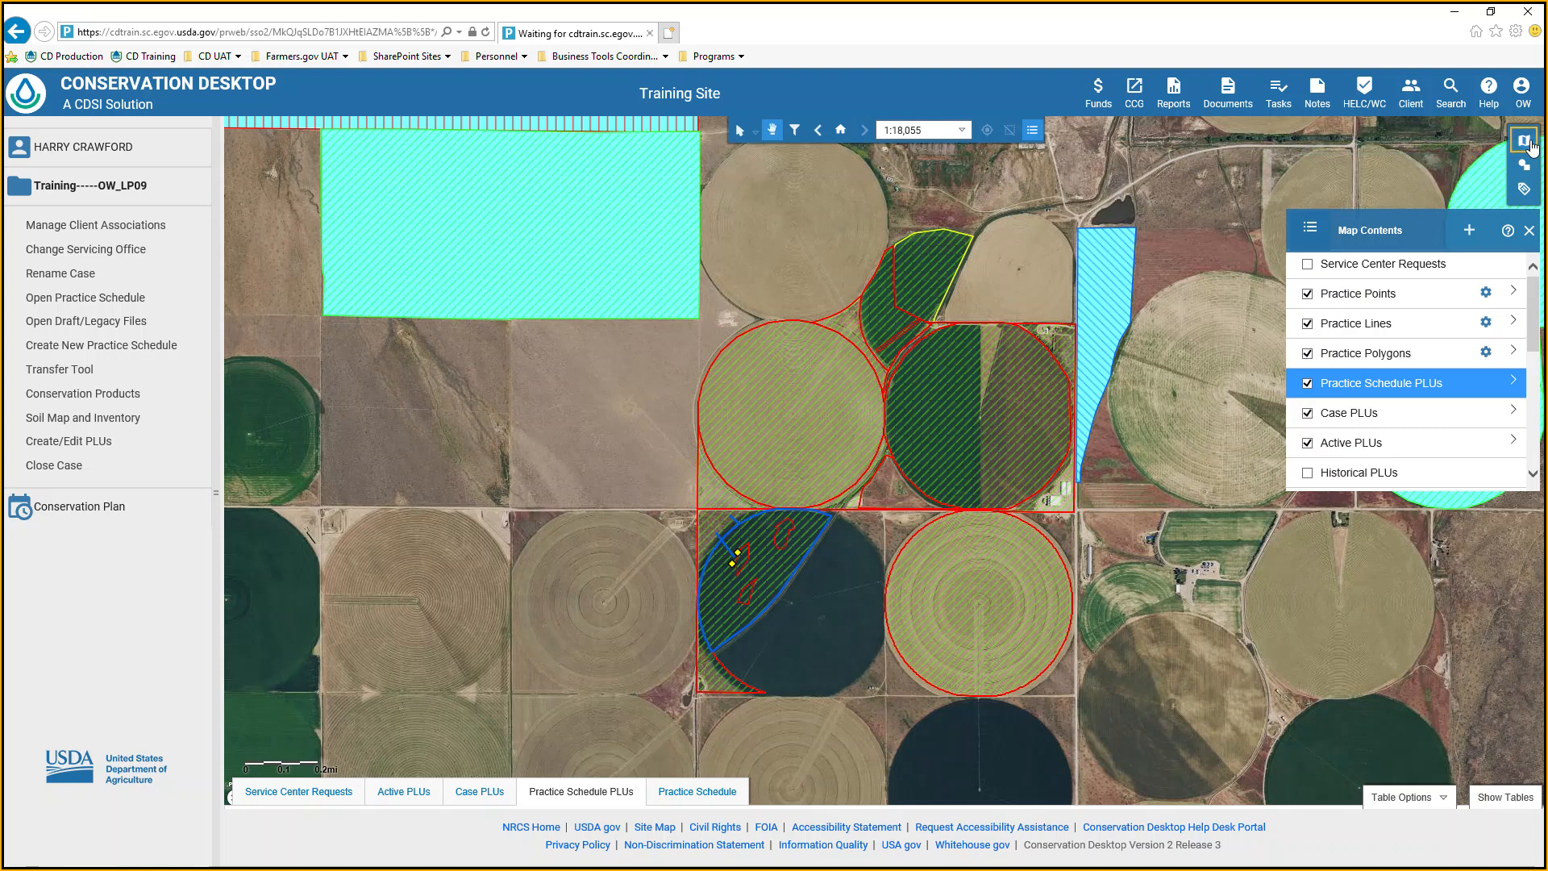
pyautogui.click(1531, 143)
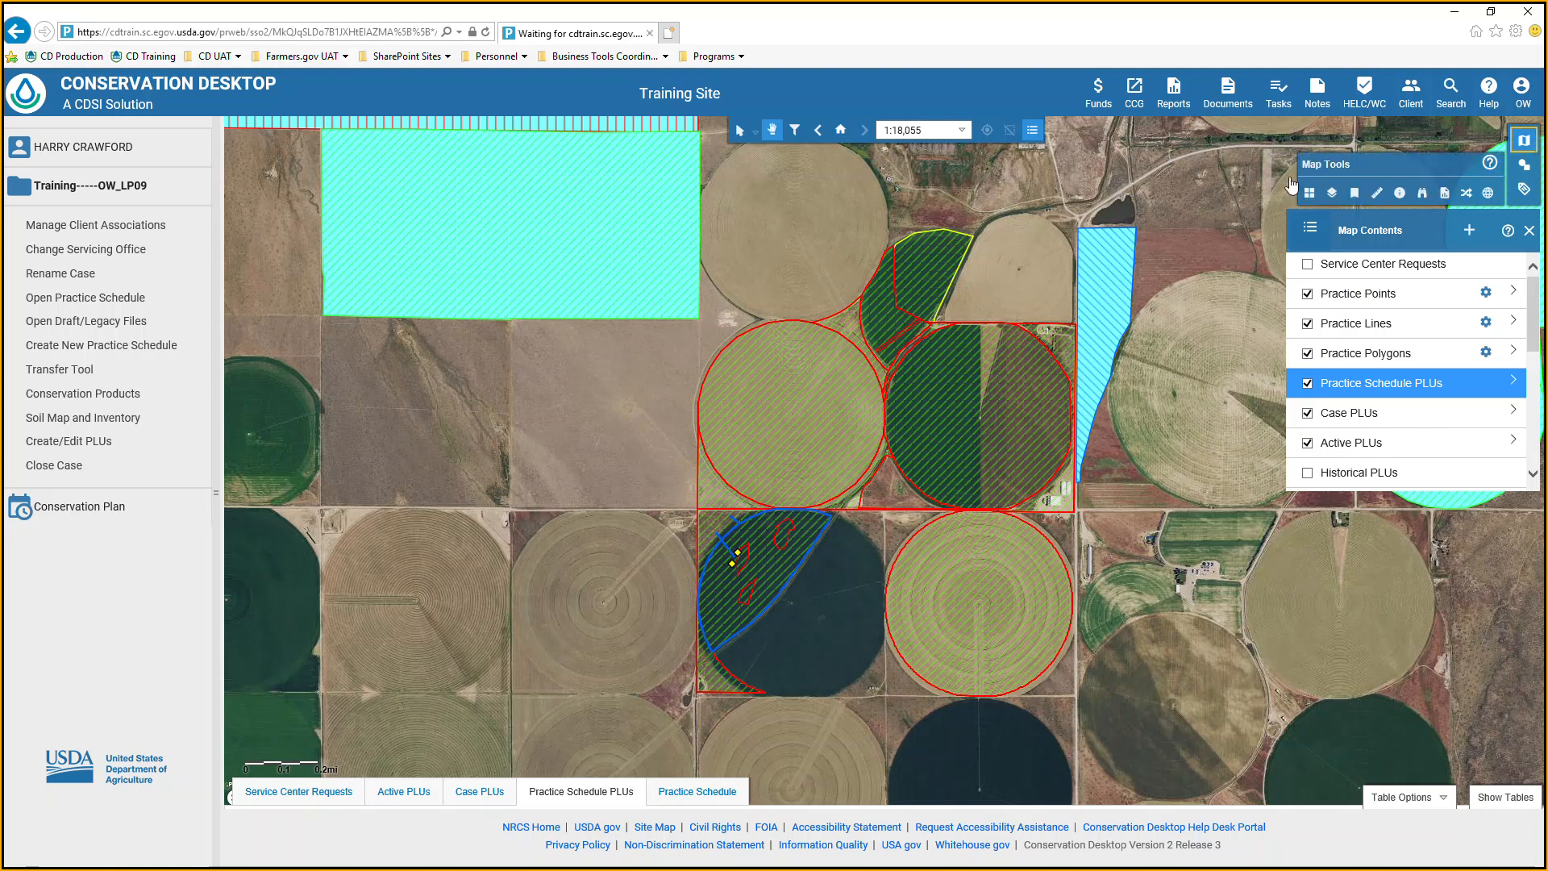
pyautogui.click(1040, 133)
pyautogui.click(1040, 134)
pyautogui.click(1530, 233)
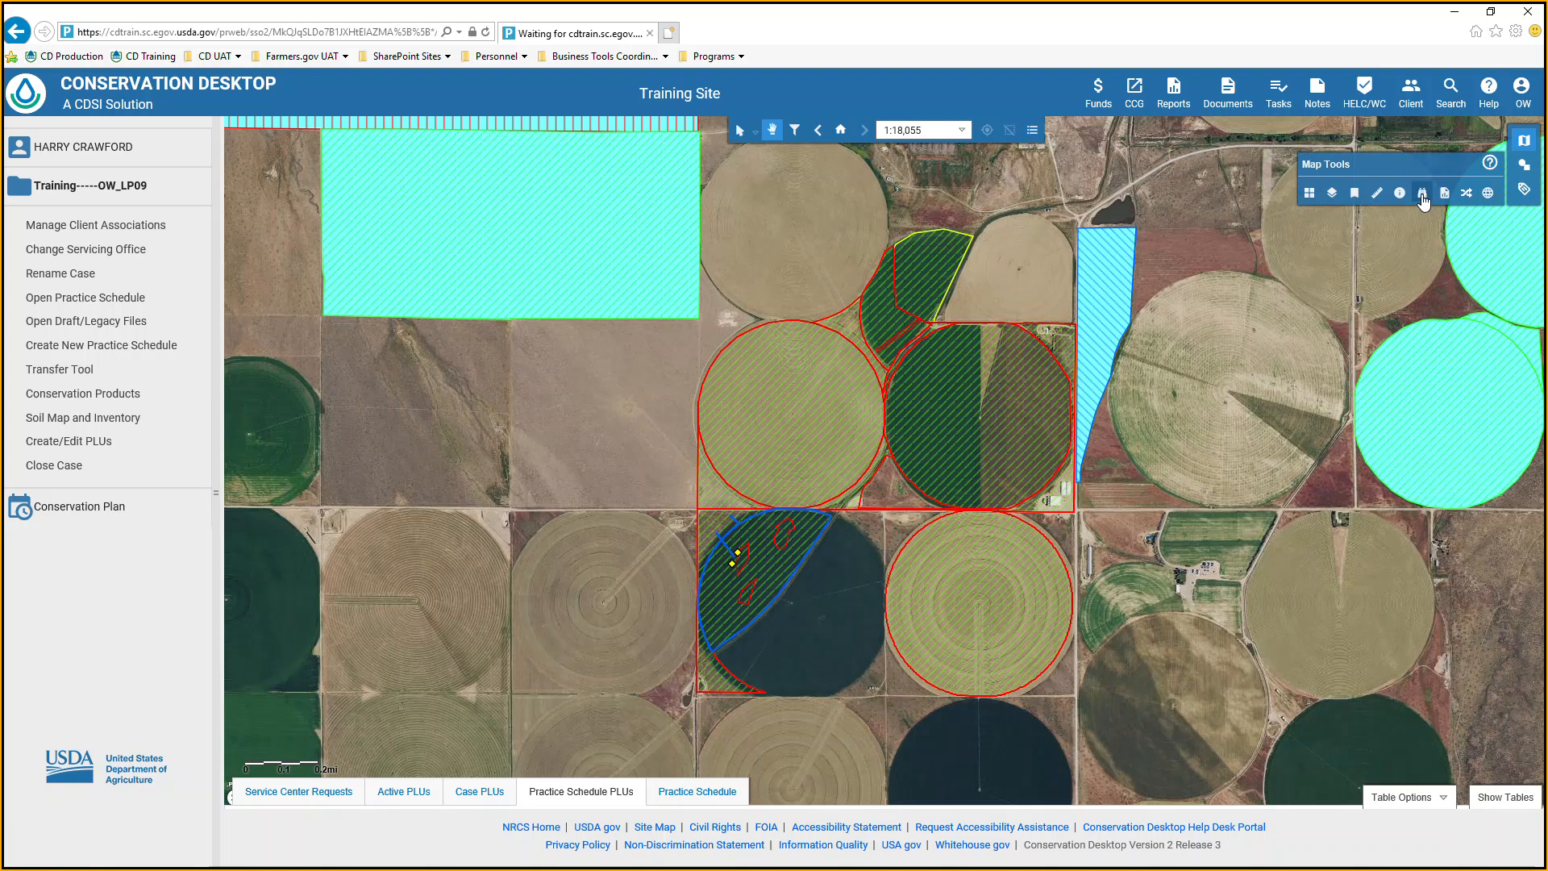
pyautogui.click(1525, 147)
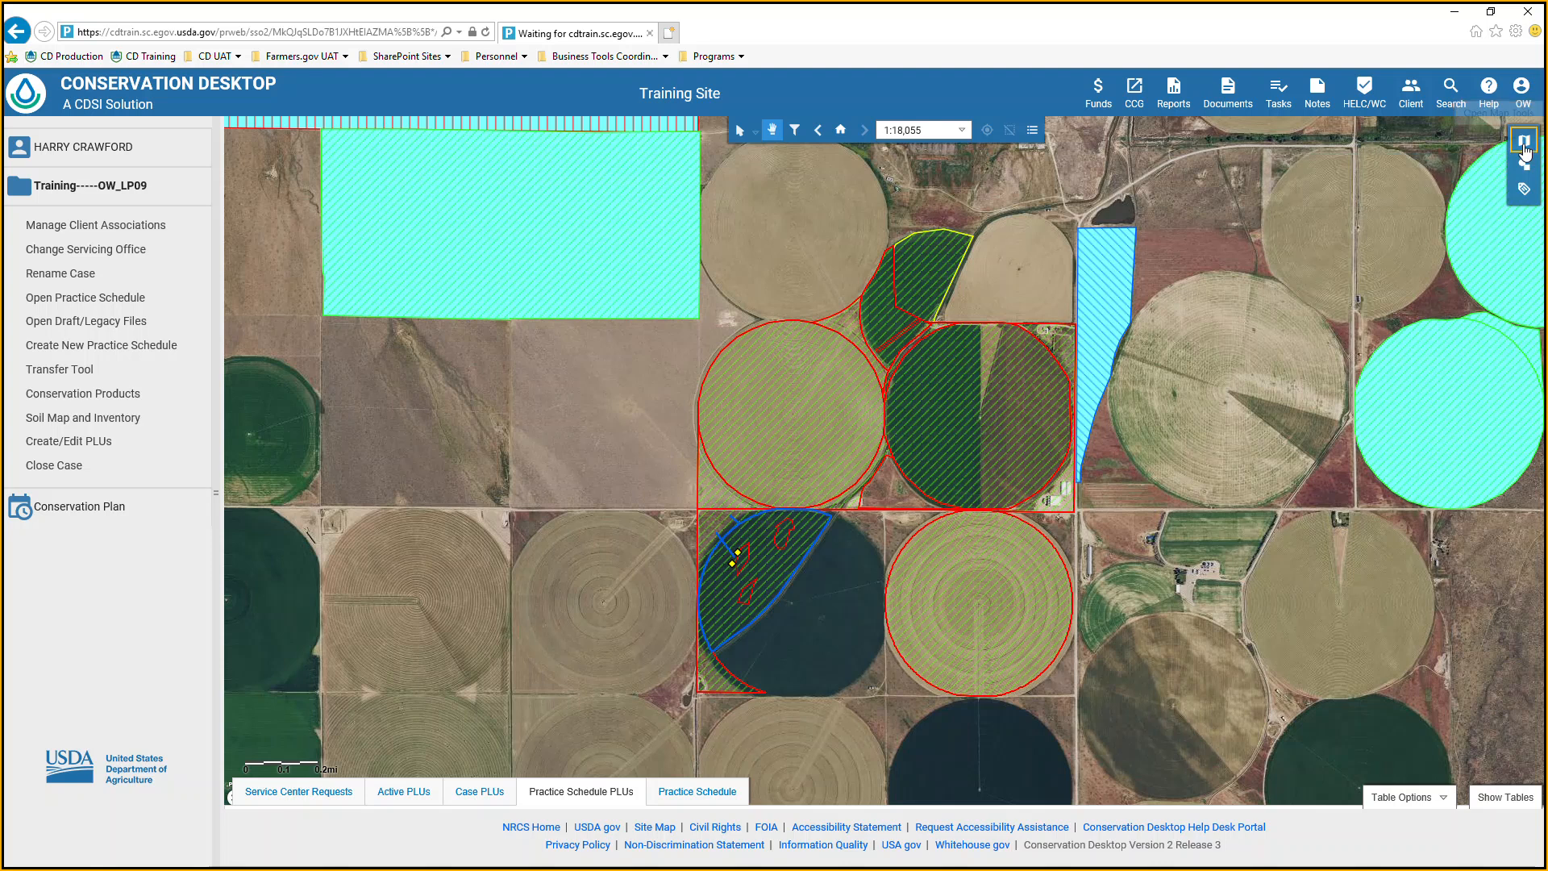
# Turn off the Active PLUs and Case PLUs layers and close the map contents list.
pyautogui.click(1033, 131)
pyautogui.click(1309, 444)
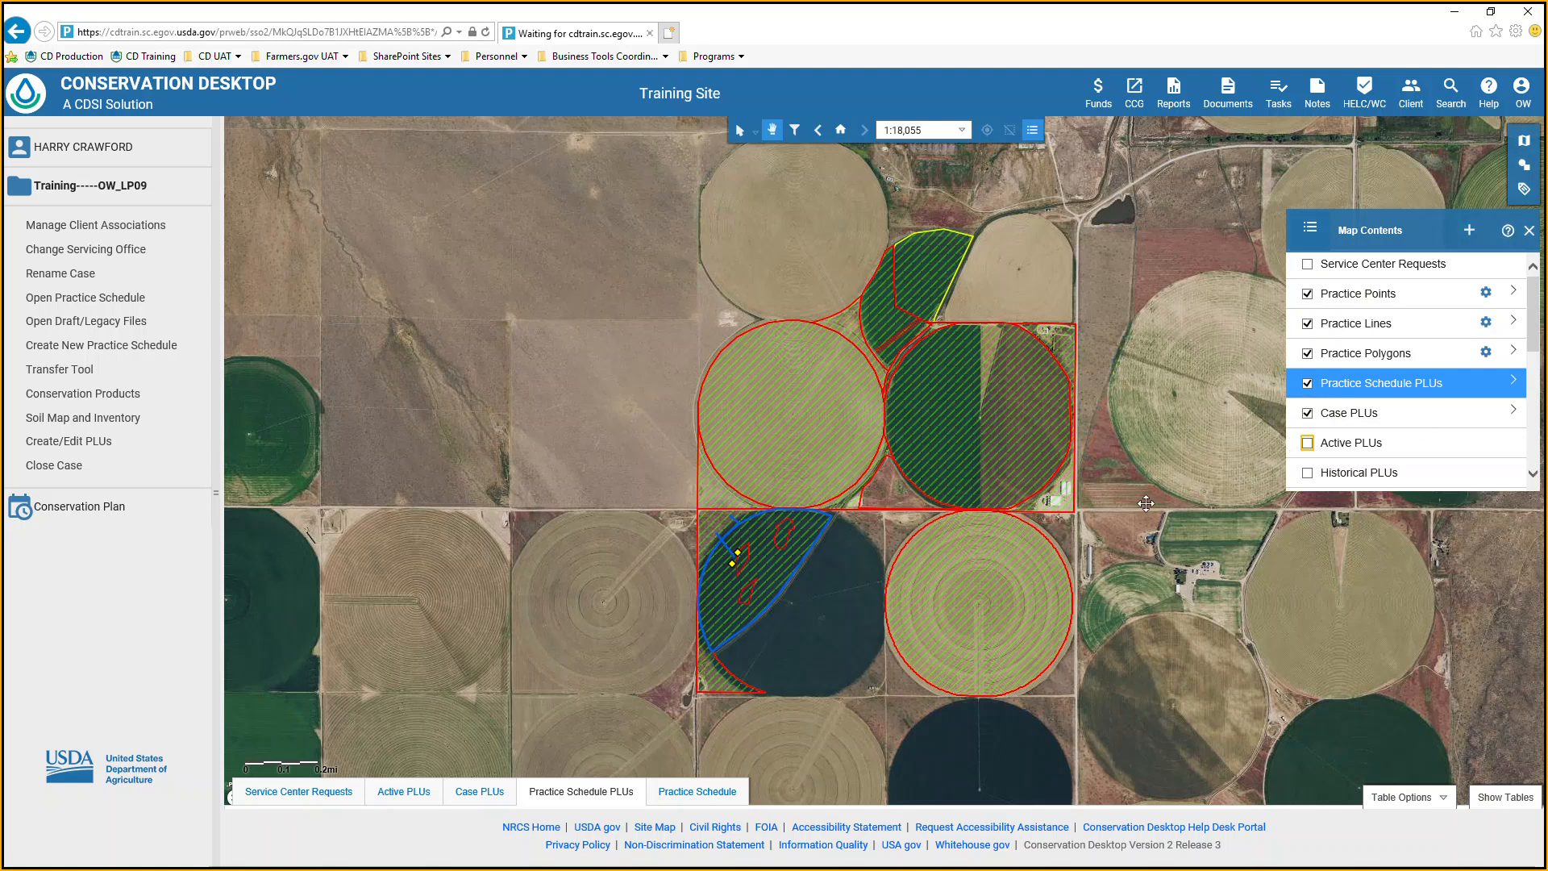
pyautogui.click(1308, 414)
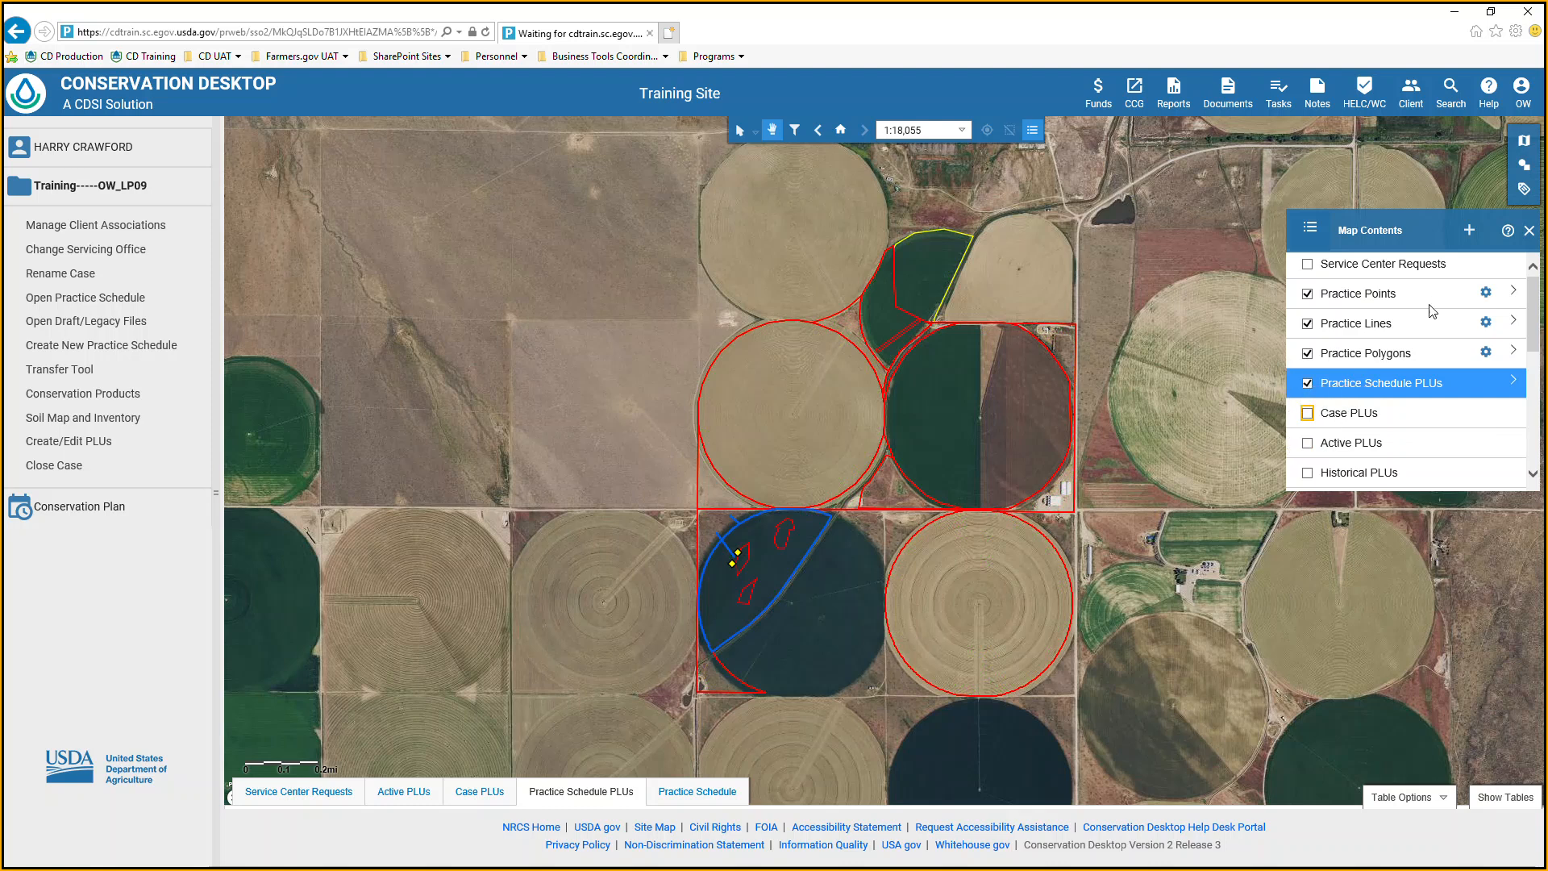
pyautogui.click(1530, 231)
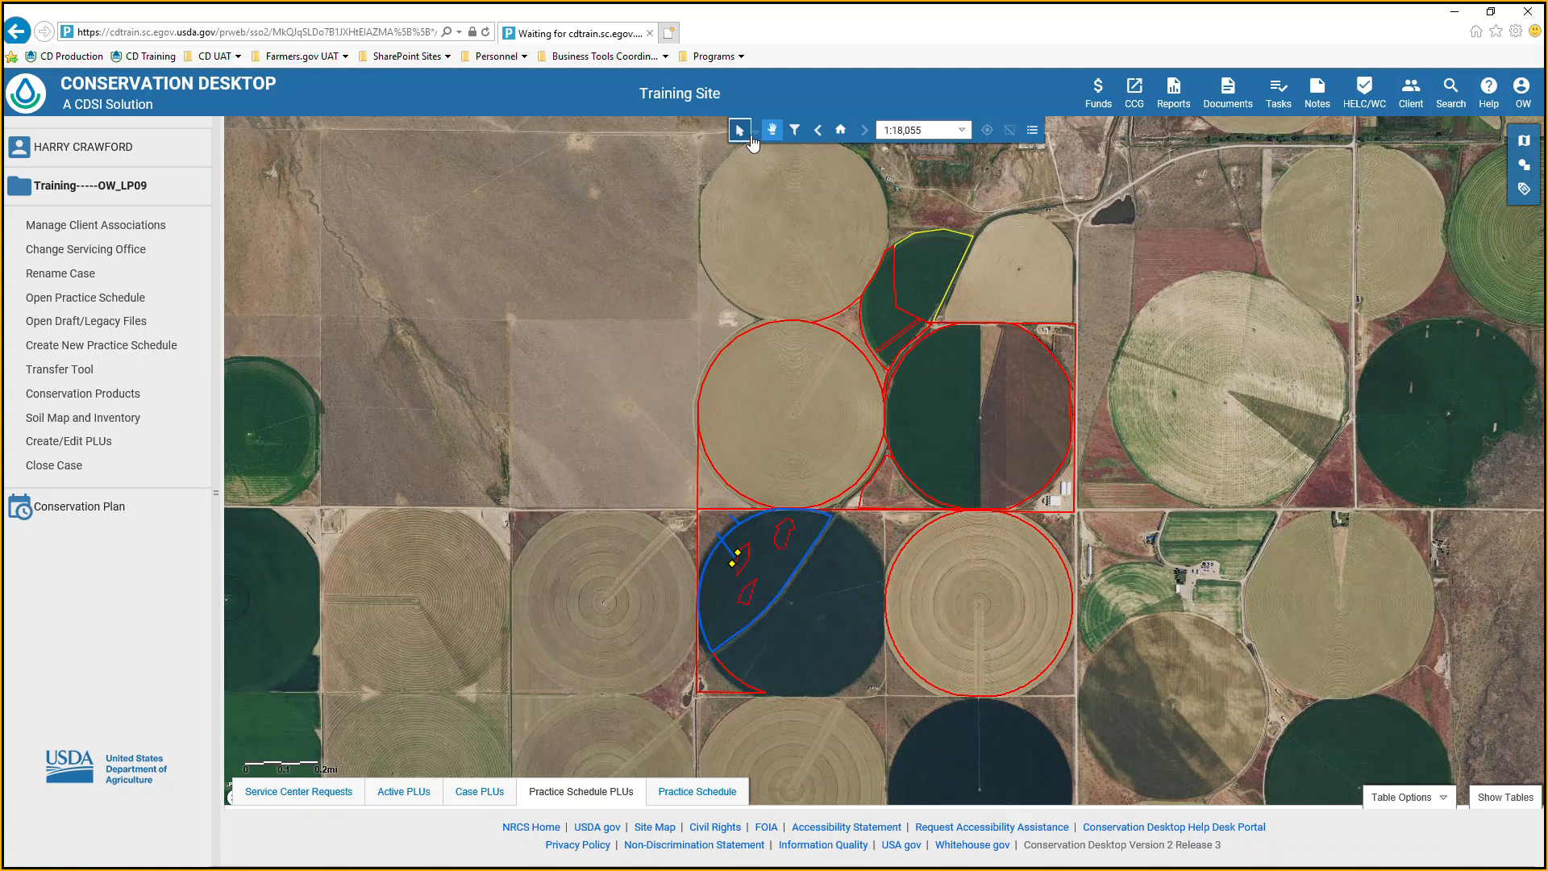
# Open the case's land units for editing and select Land Unit 4 of Tract 1000 to view its attributes.
pyautogui.click(60, 443)
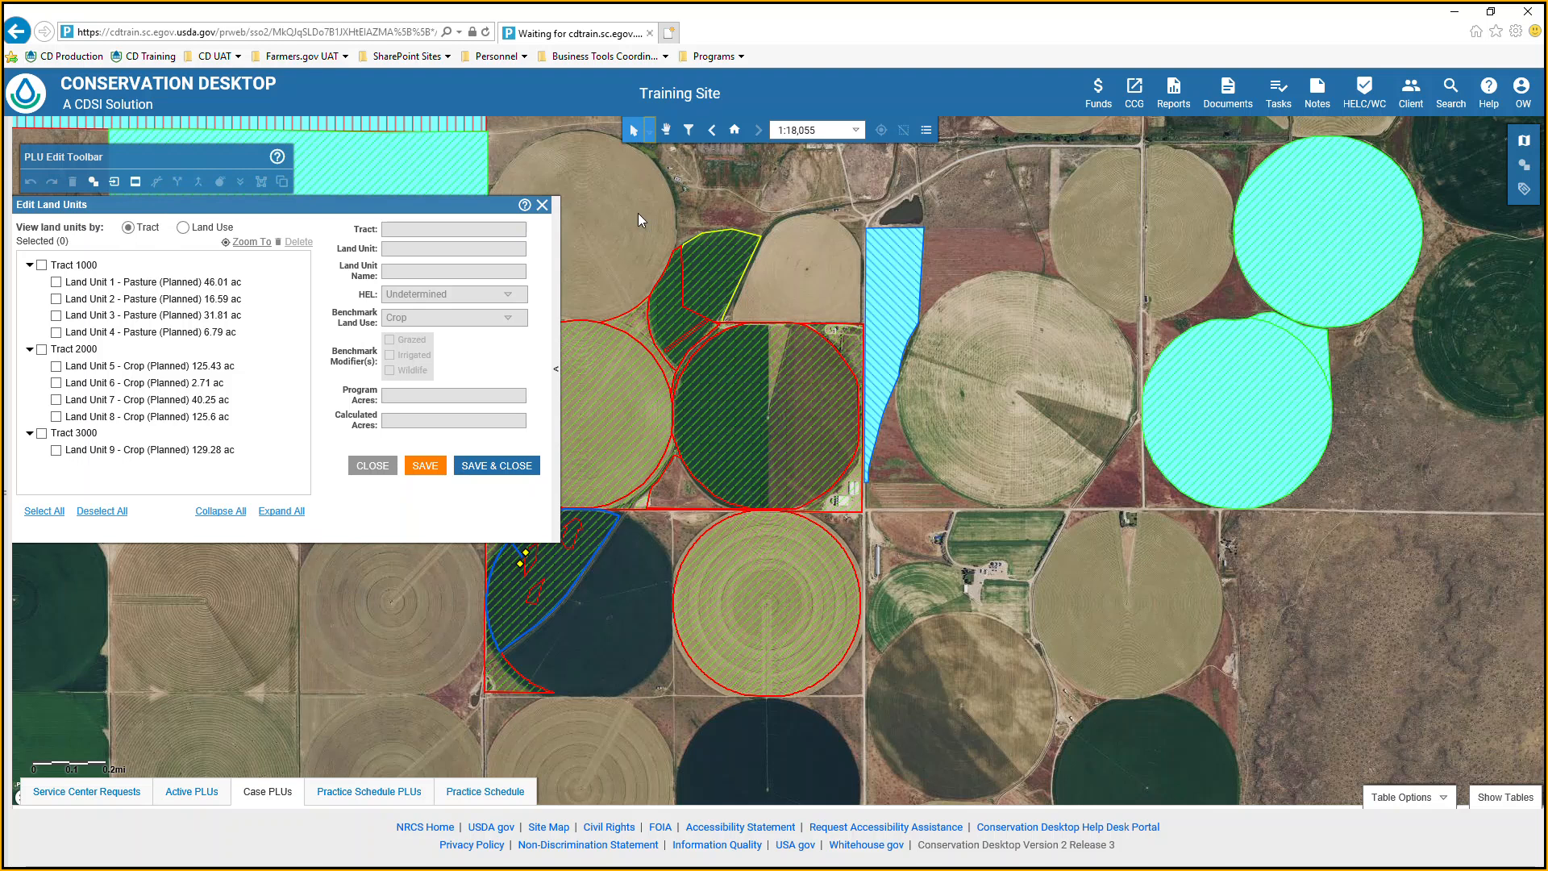
pyautogui.moveTo(623, 263); pyautogui.dragTo(726, 340)
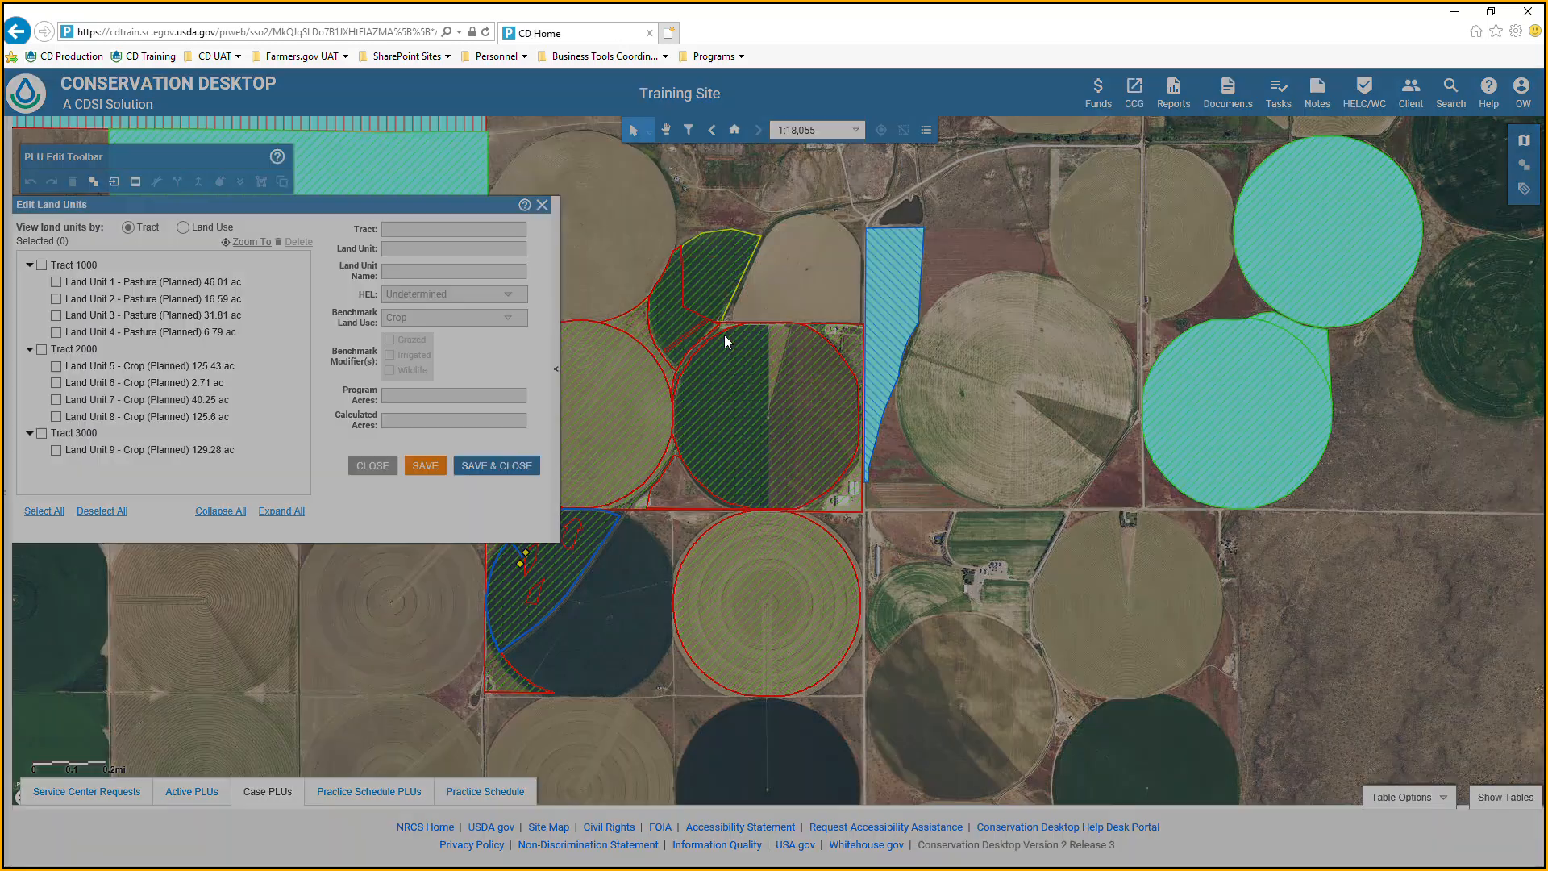
pyautogui.click(770, 453)
pyautogui.click(868, 556)
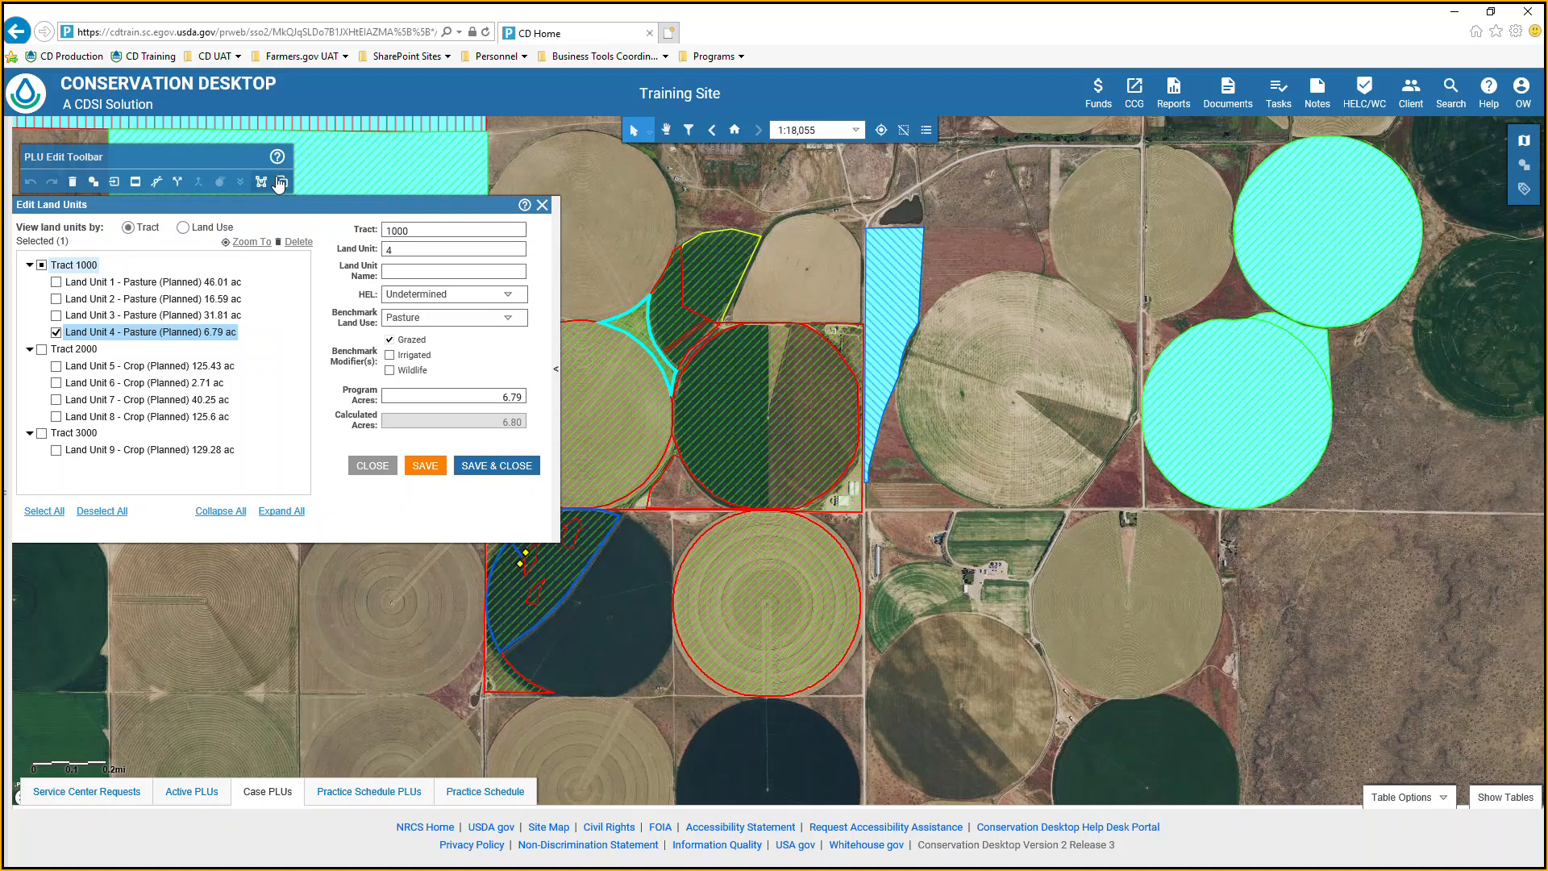
# Collapse and restore the Edit Land Units window, and close it without saving.
pyautogui.click(666, 130)
pyautogui.moveTo(763, 222); pyautogui.dragTo(935, 300)
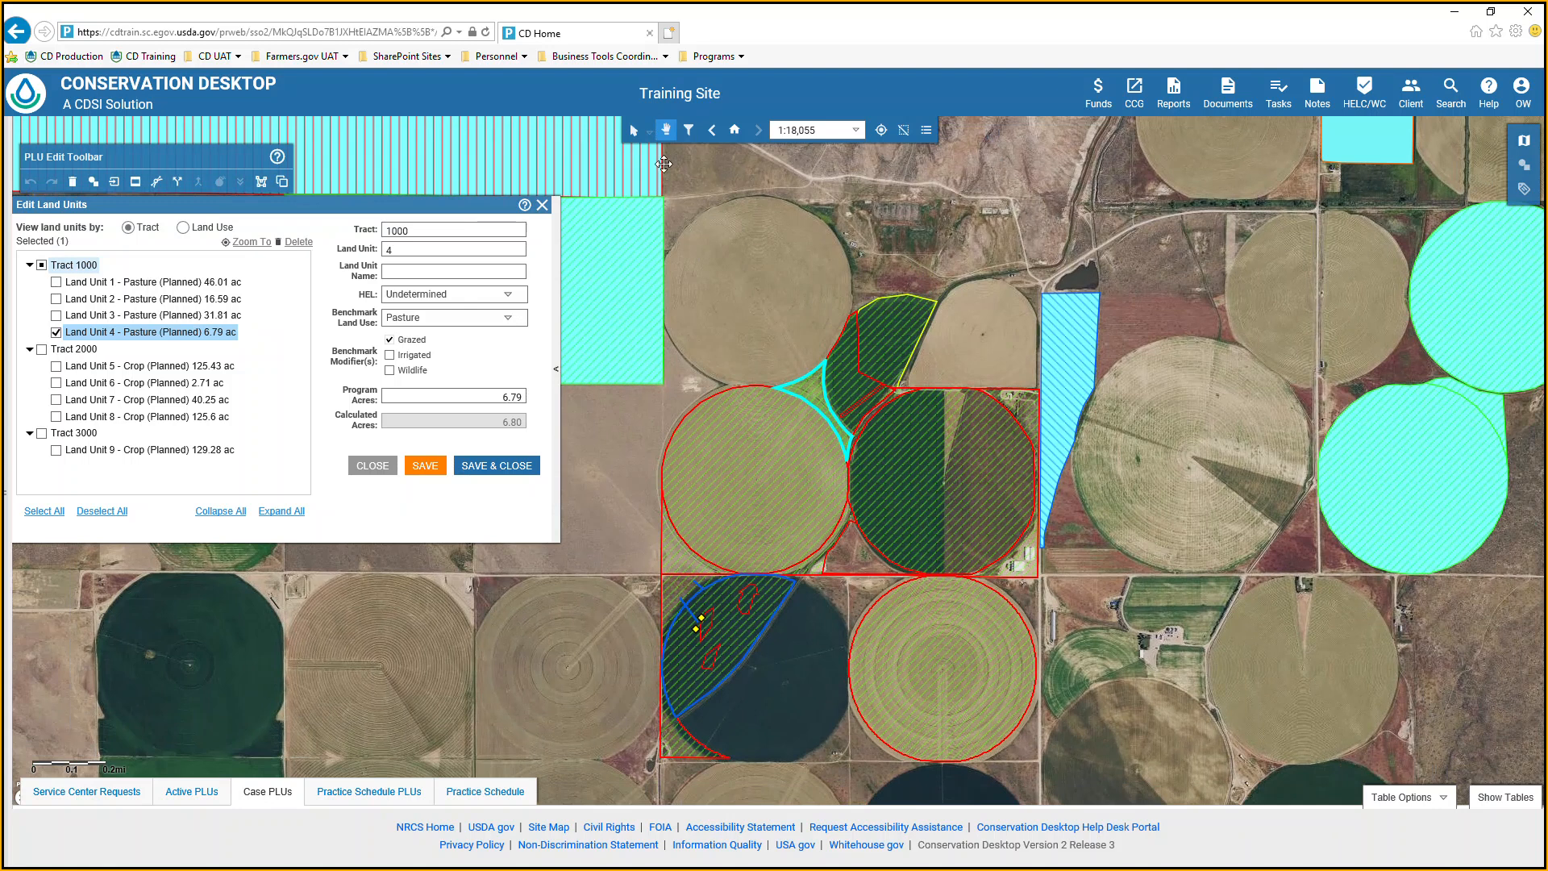
pyautogui.click(634, 130)
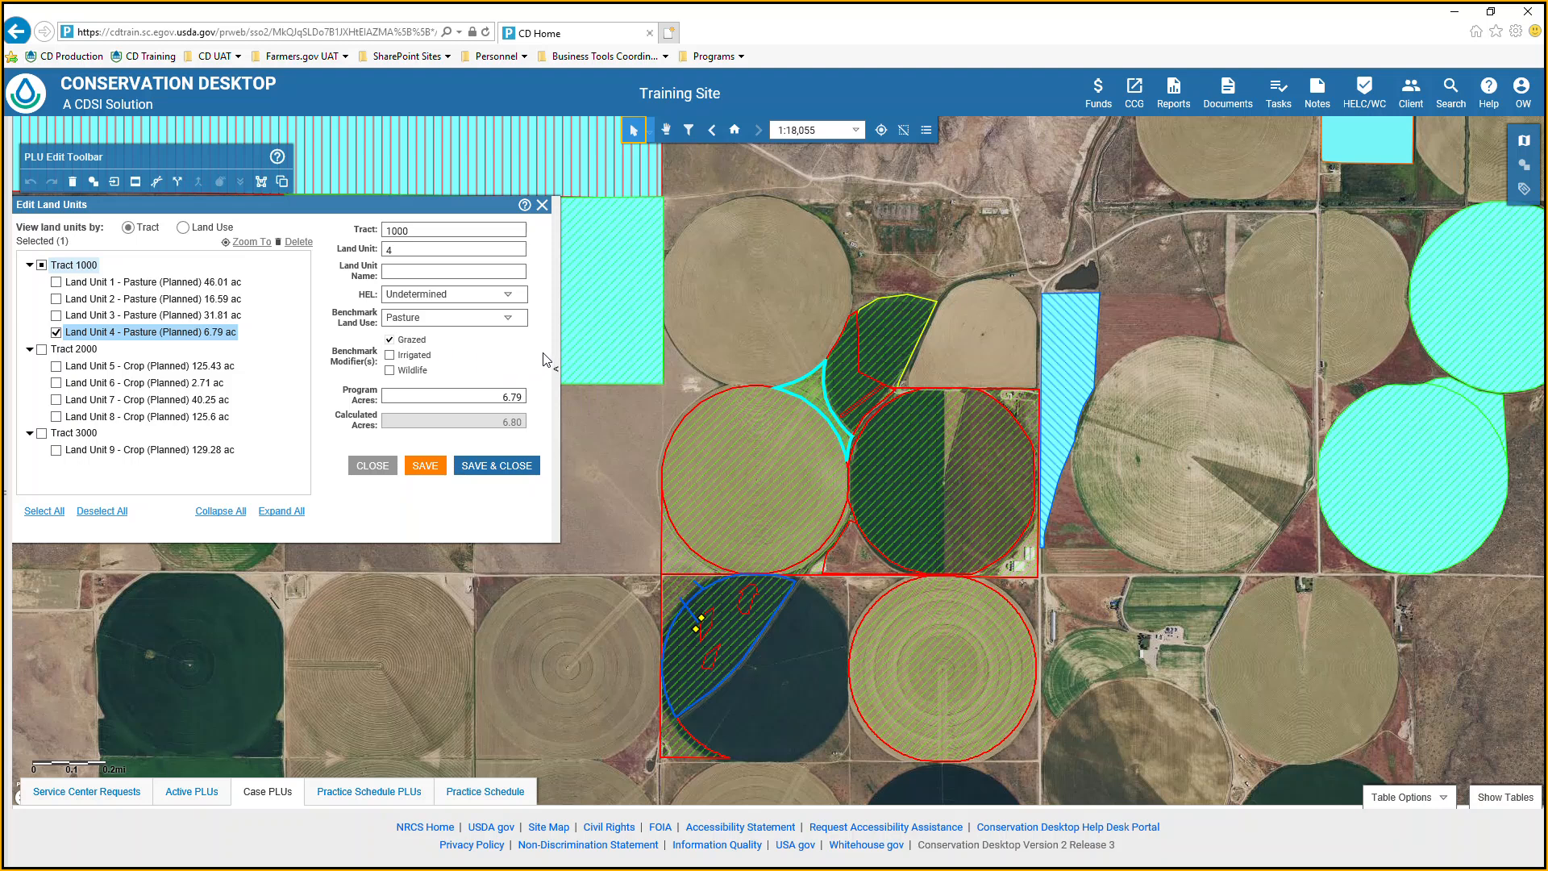
pyautogui.click(558, 370)
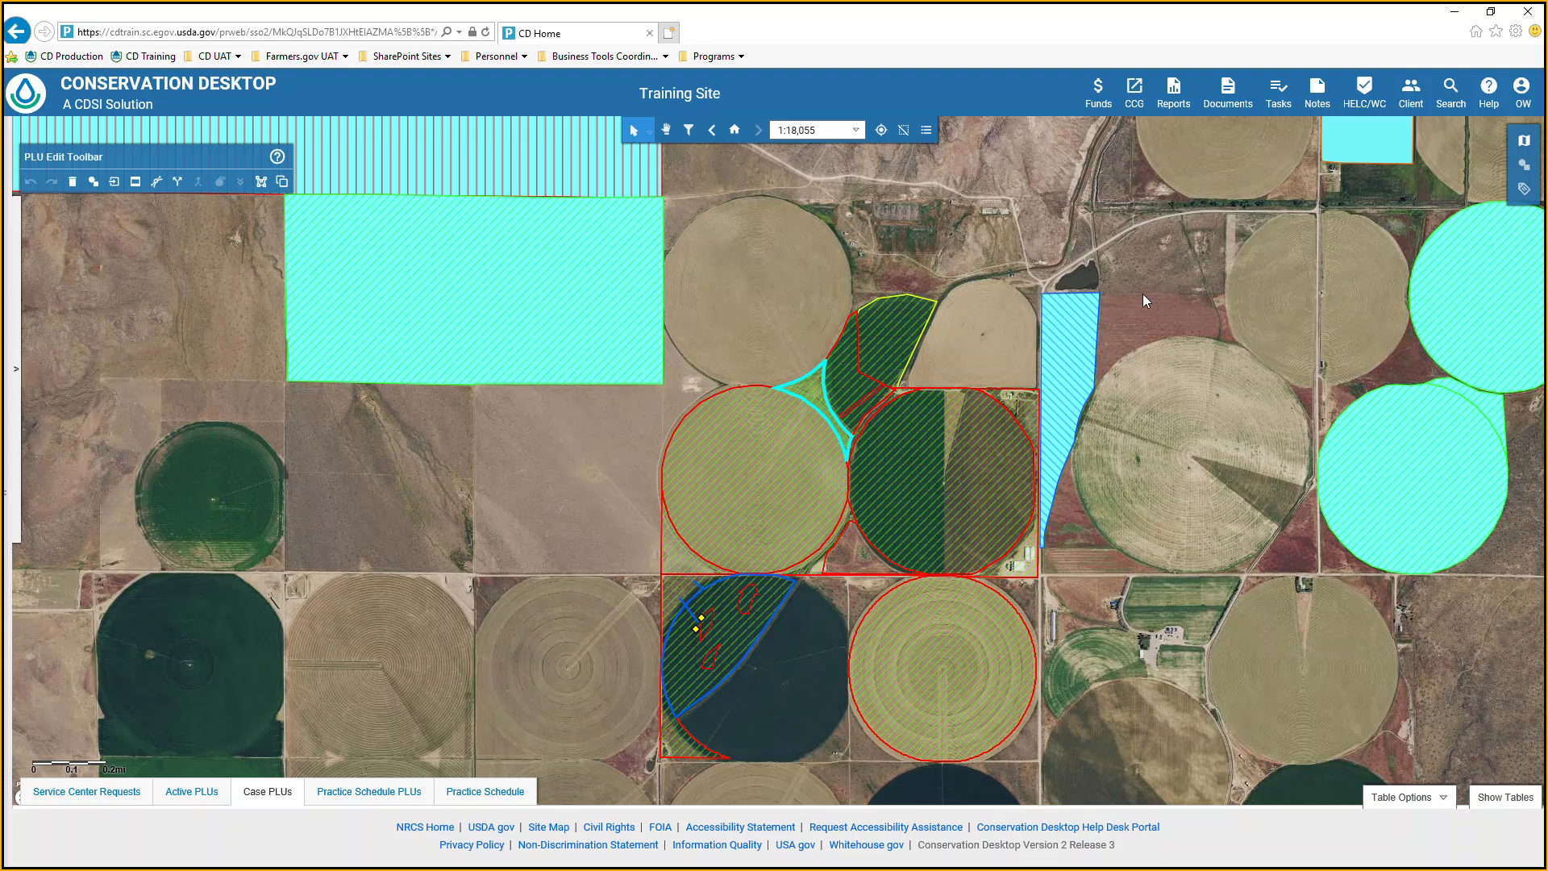
pyautogui.click(20, 363)
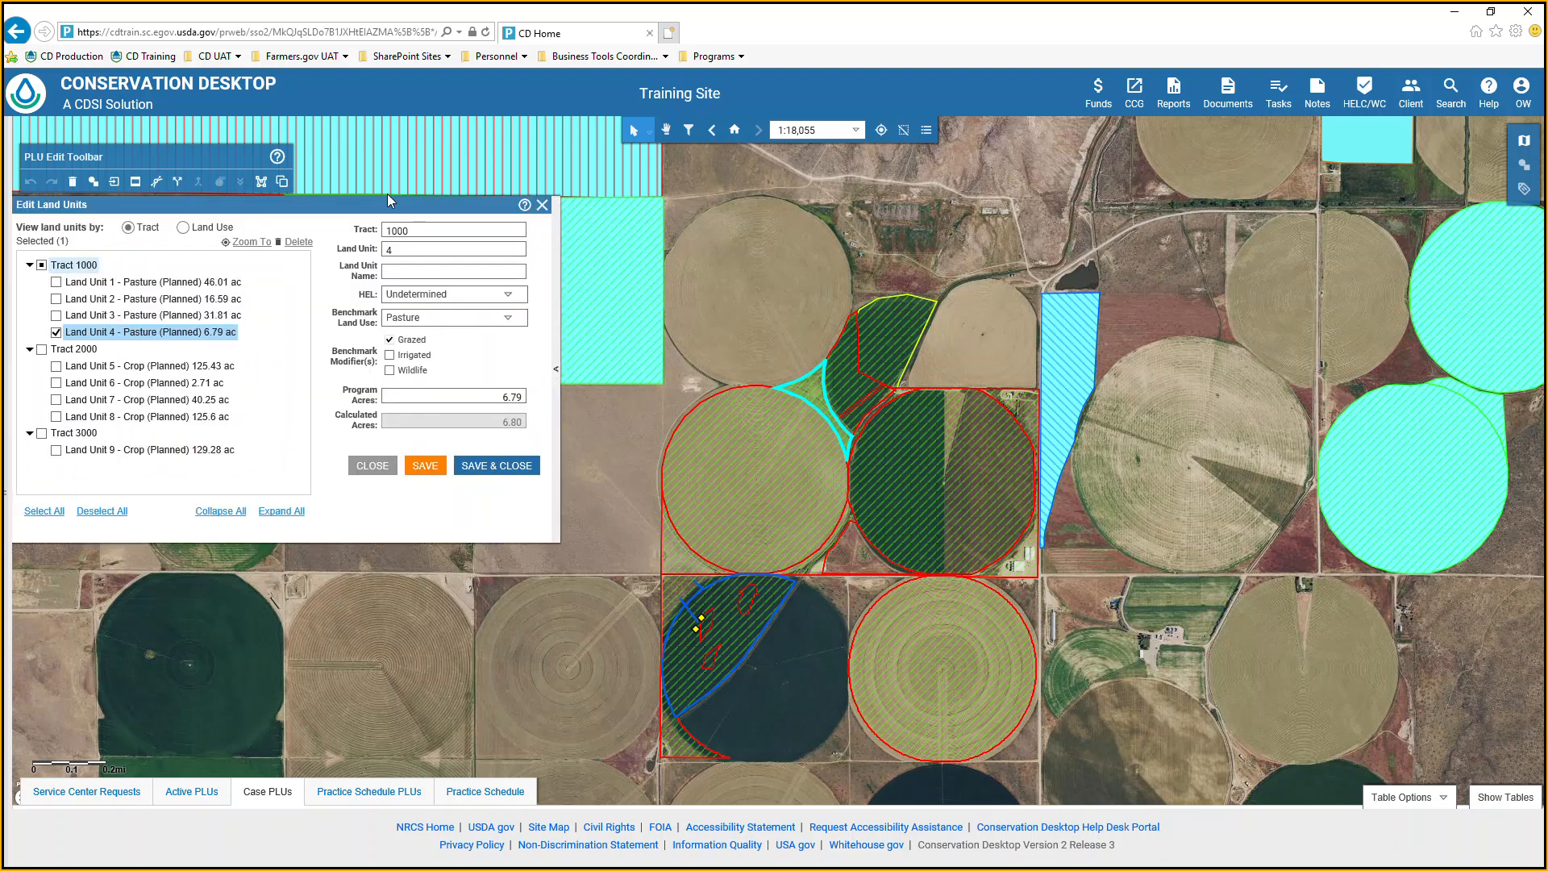
pyautogui.click(541, 207)
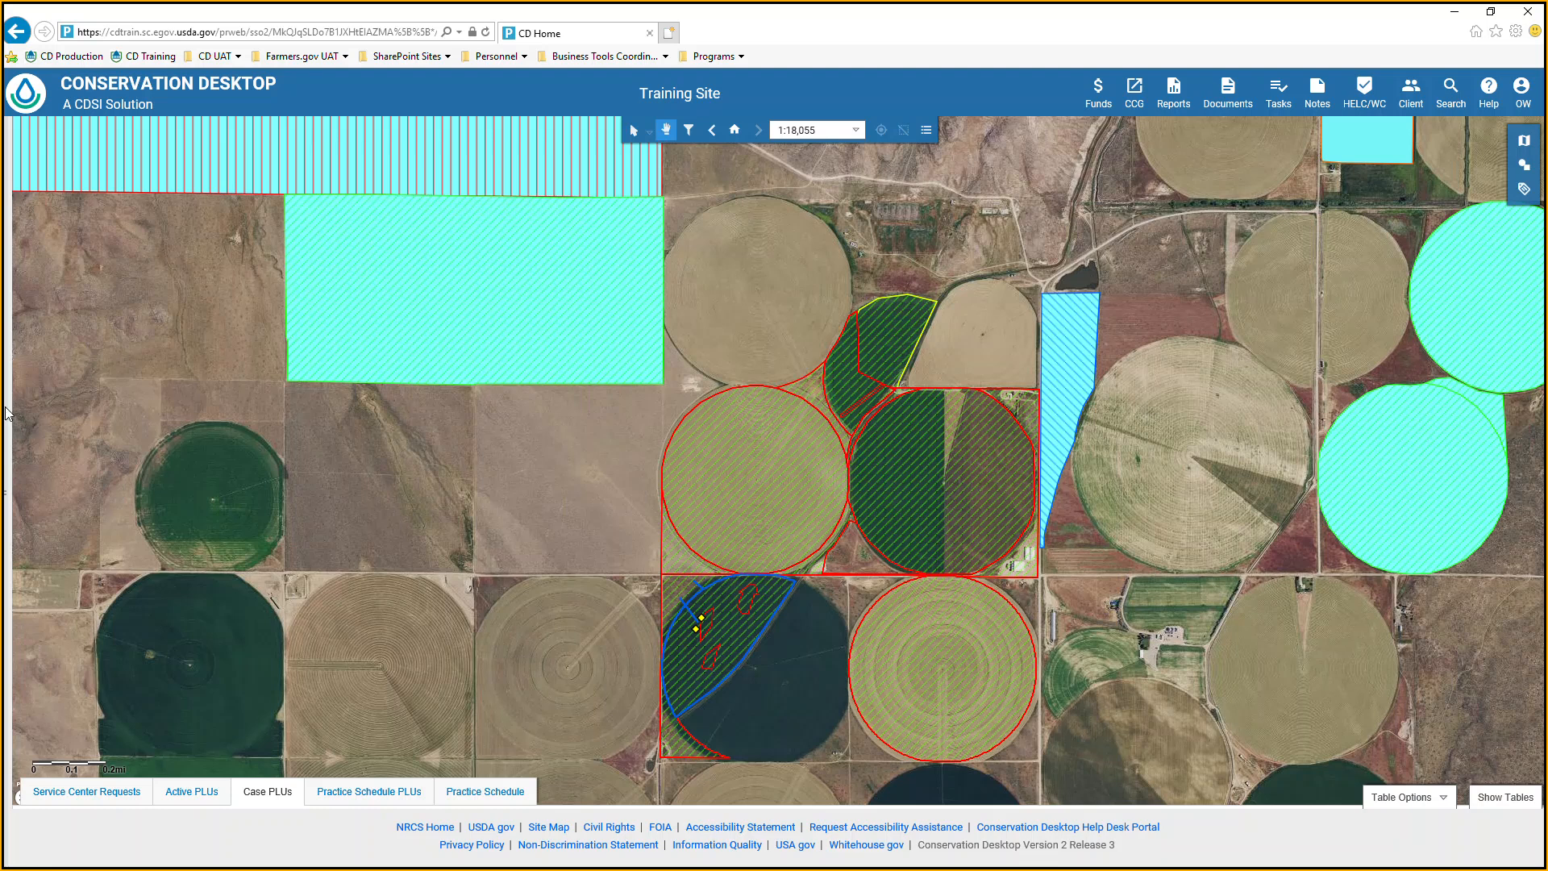
# Review the product types offered in the Conservation Plan category of Conservation Products, and cancel the process.
pyautogui.click(5, 491)
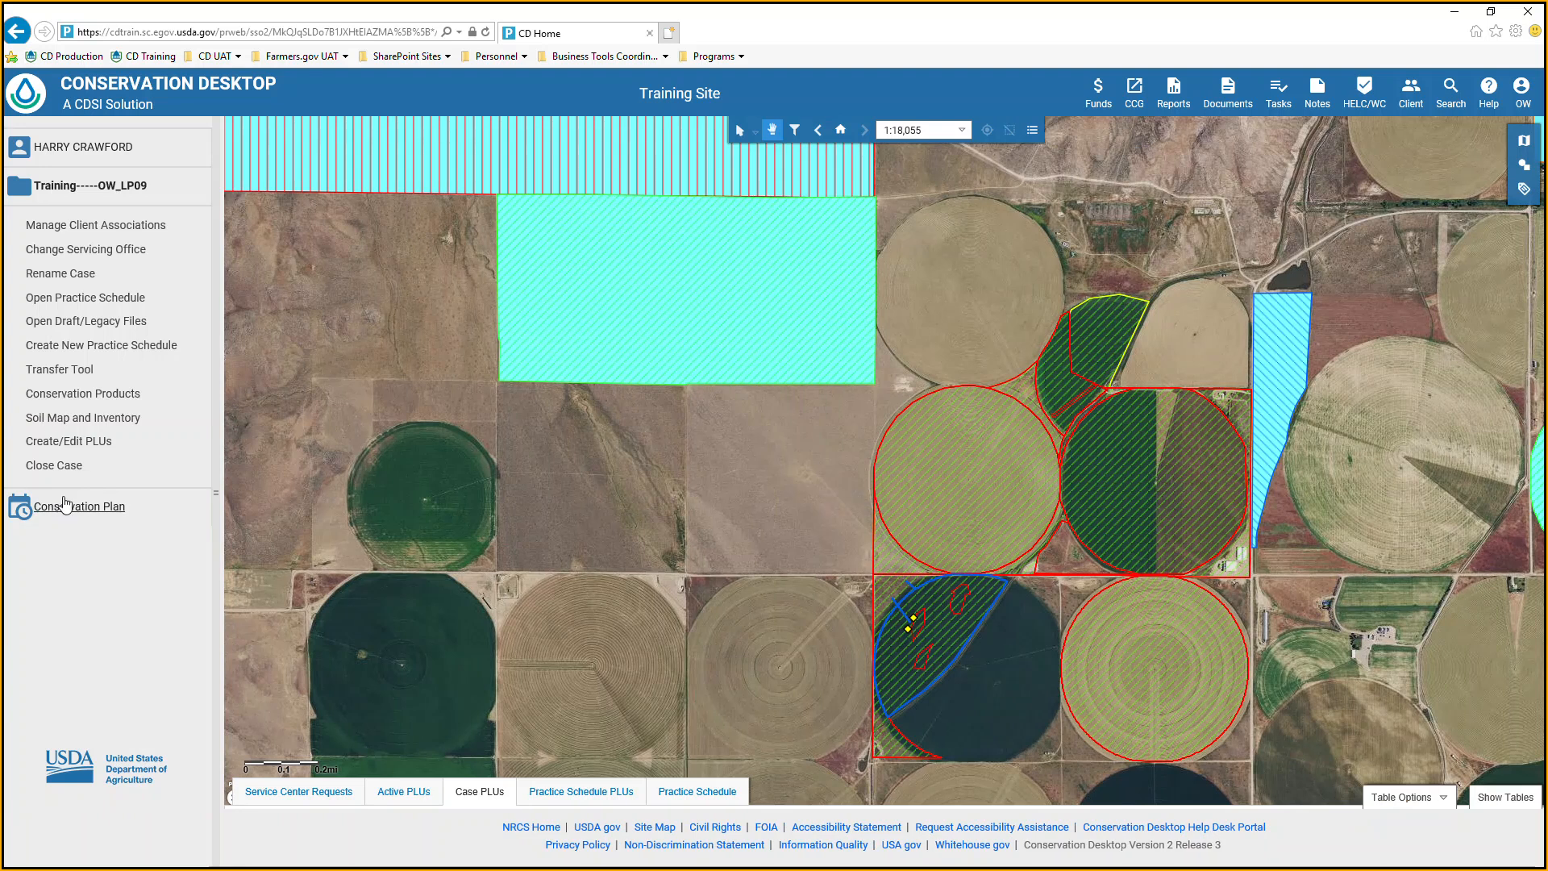
pyautogui.click(76, 395)
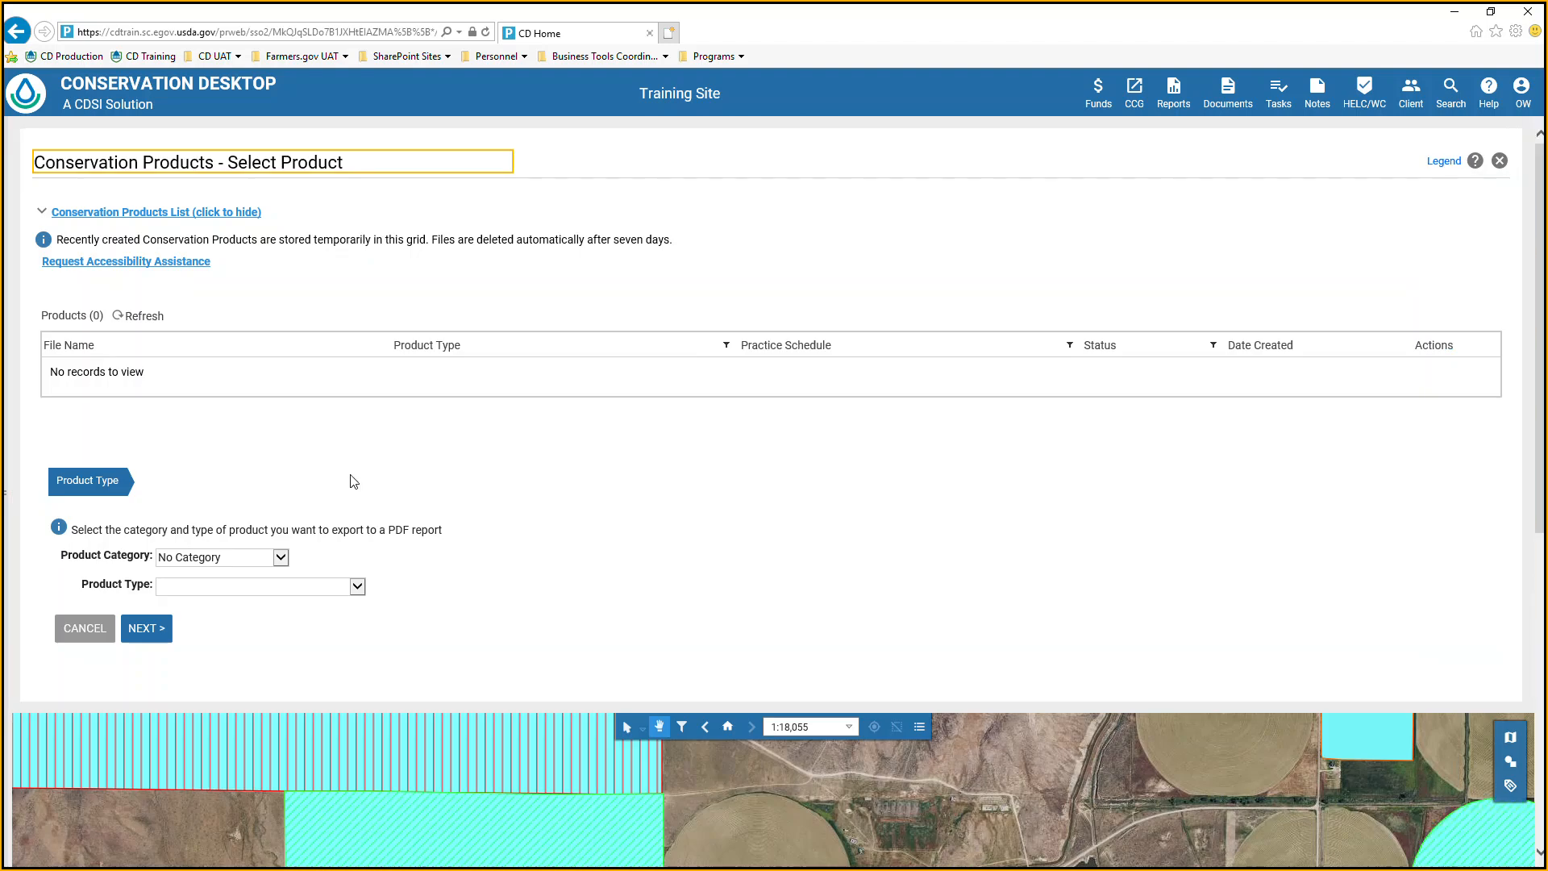
pyautogui.click(283, 558)
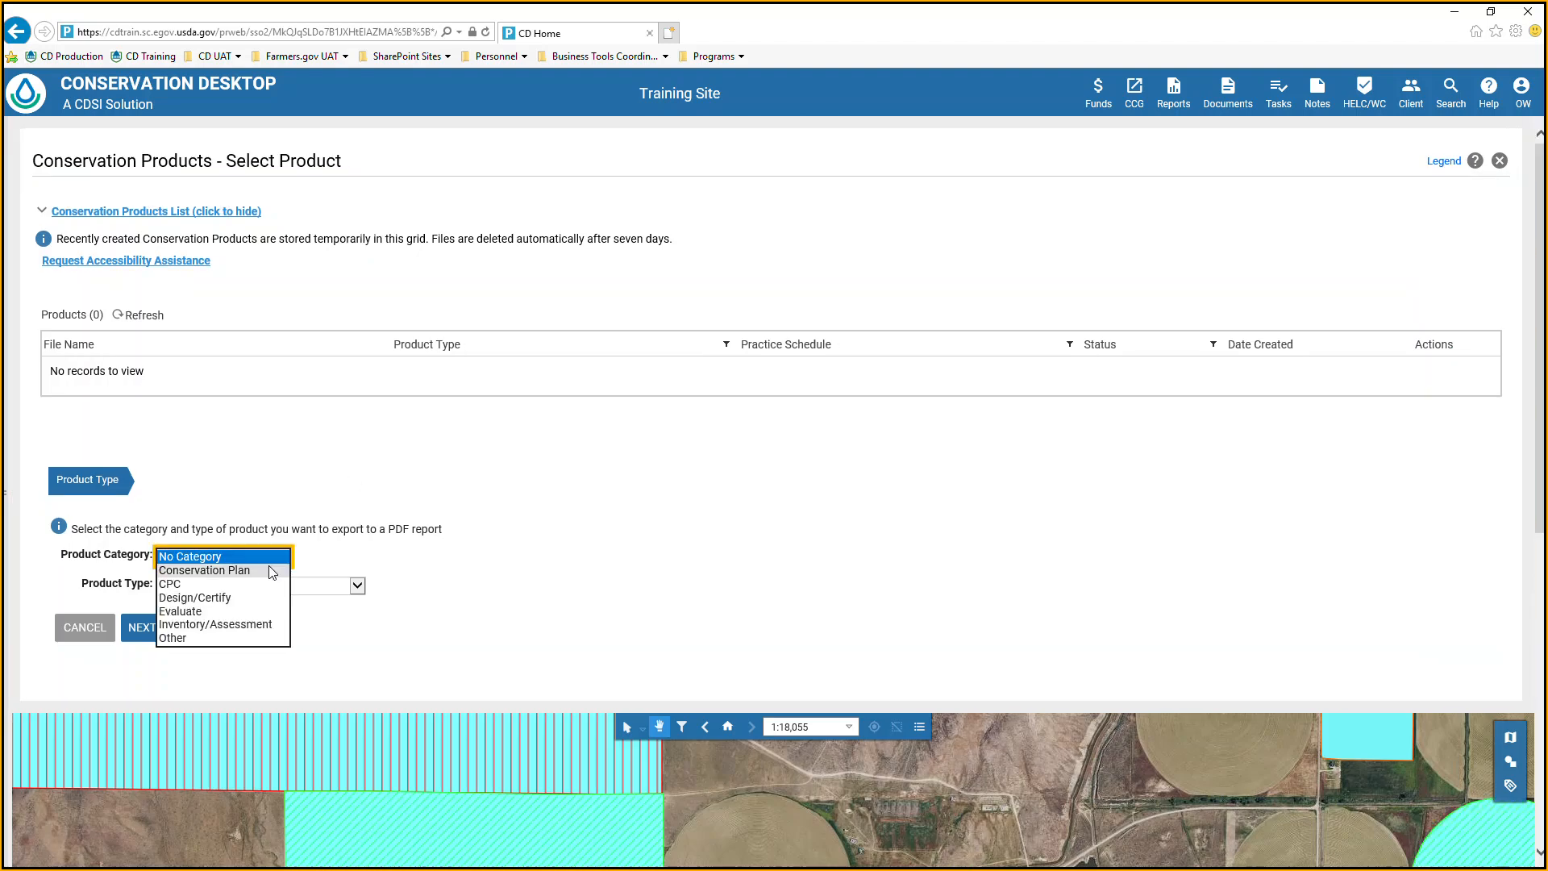
pyautogui.click(242, 570)
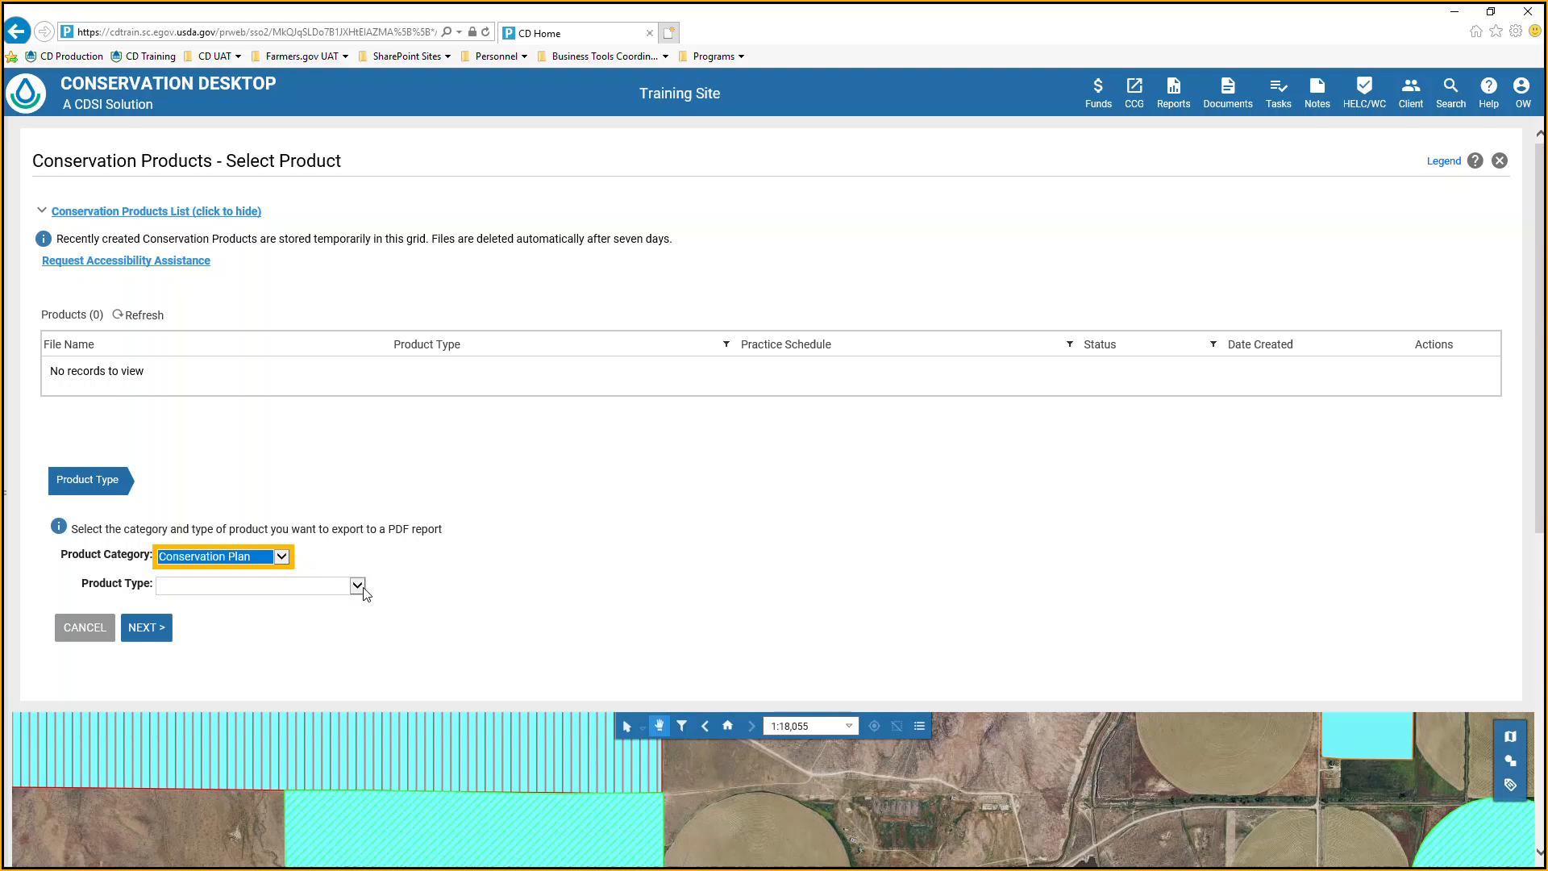
pyautogui.click(358, 585)
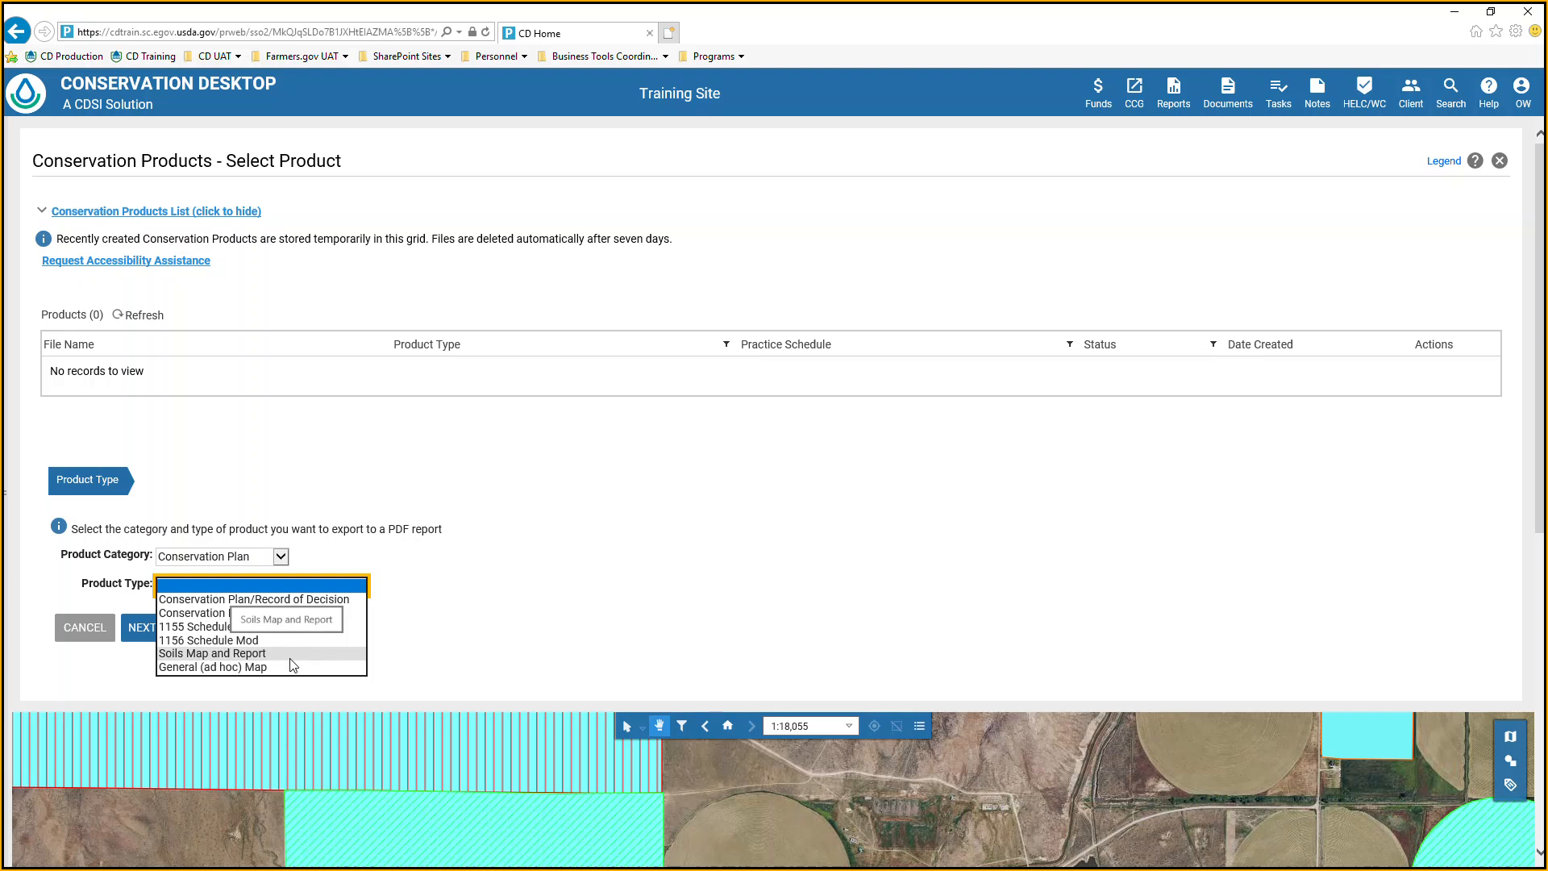
pyautogui.click(461, 563)
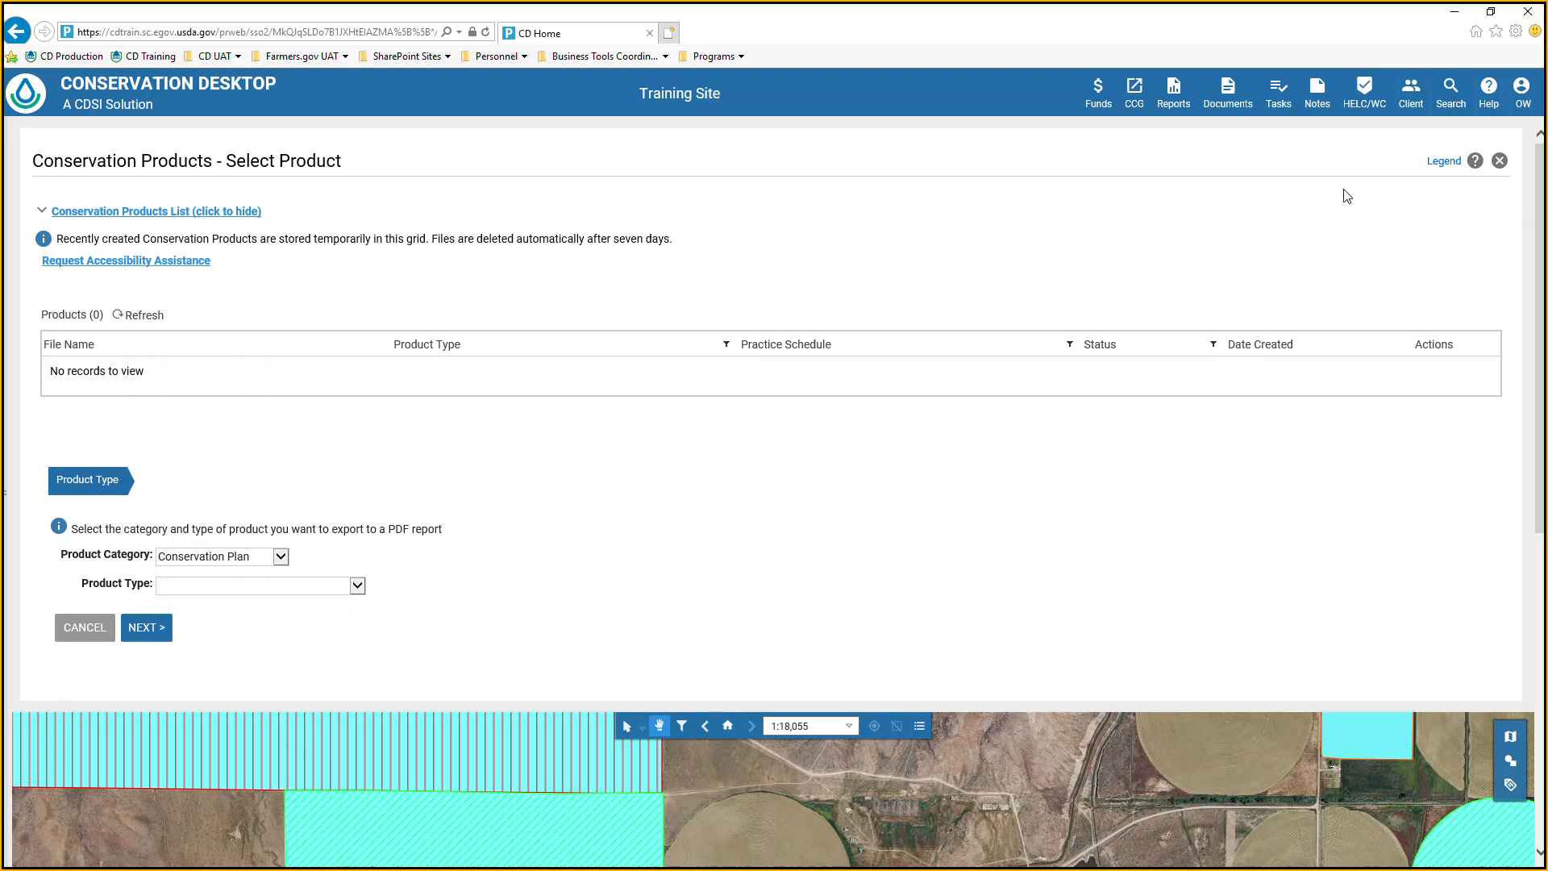
pyautogui.click(1500, 162)
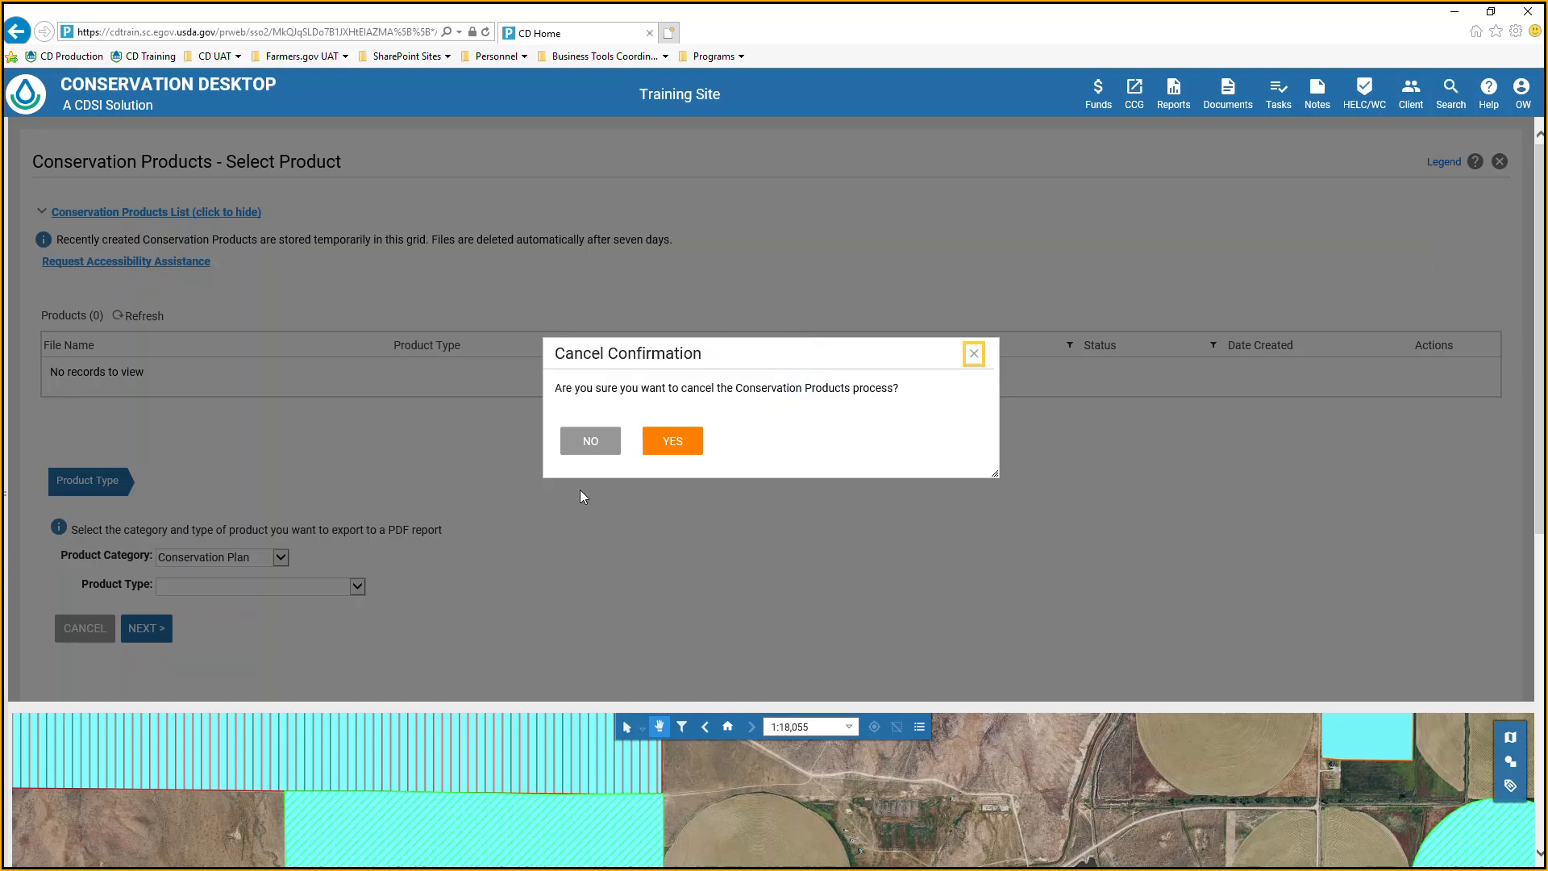
pyautogui.click(655, 448)
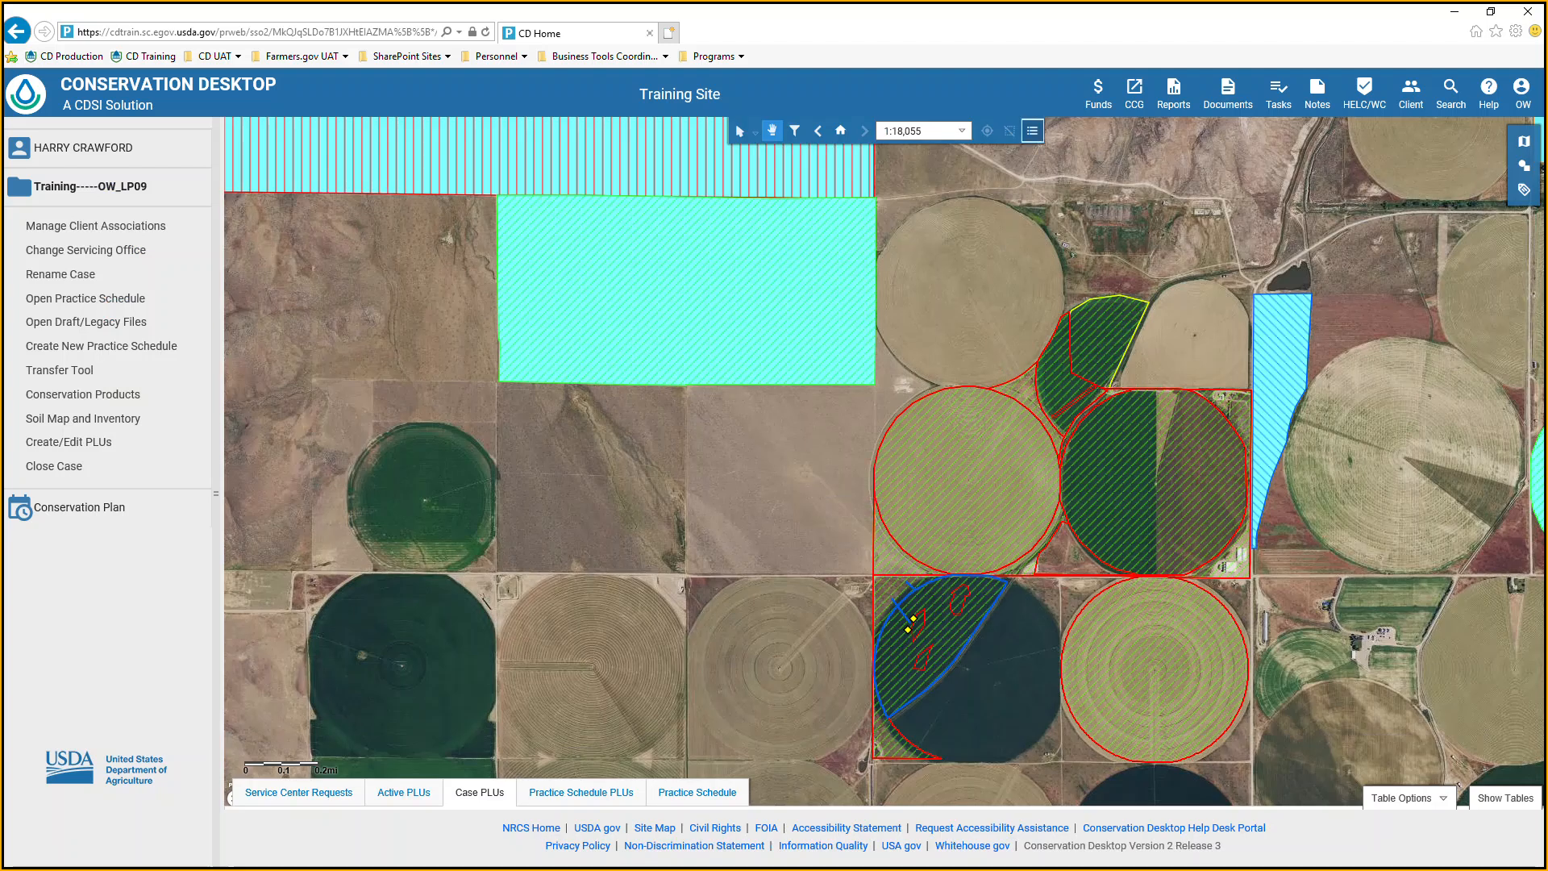
# Turn off the Case PLUs and Active PLUs layers in the map contents list.
pyautogui.click(1035, 133)
pyautogui.click(1307, 413)
pyautogui.click(1307, 444)
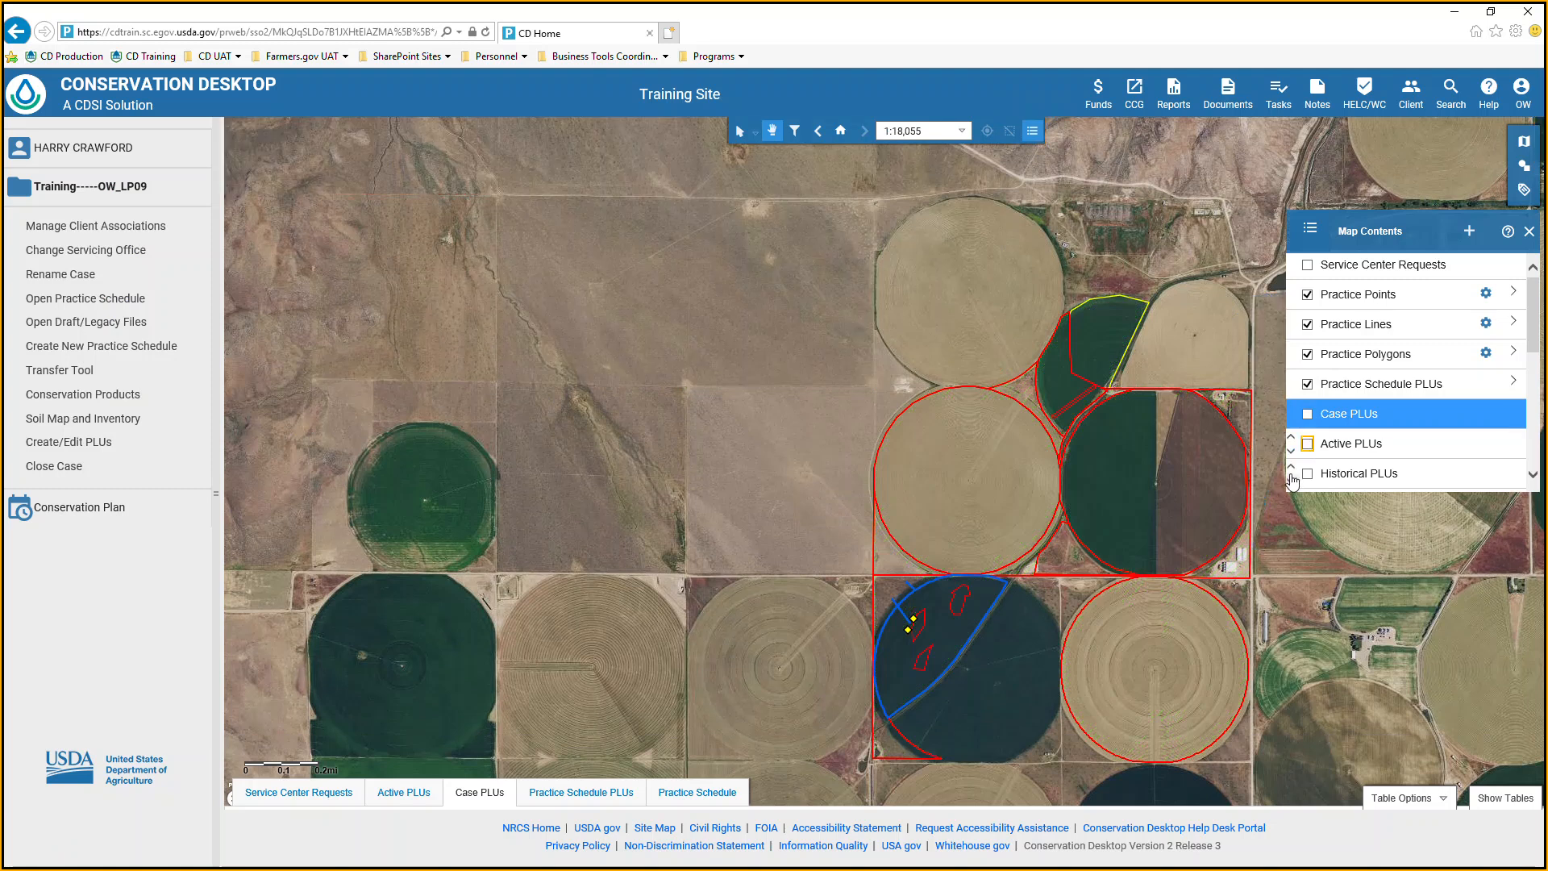
# Turn on the Soils layer in the map contents list and expand its legend.
pyautogui.scroll(-5, 1338, 447)
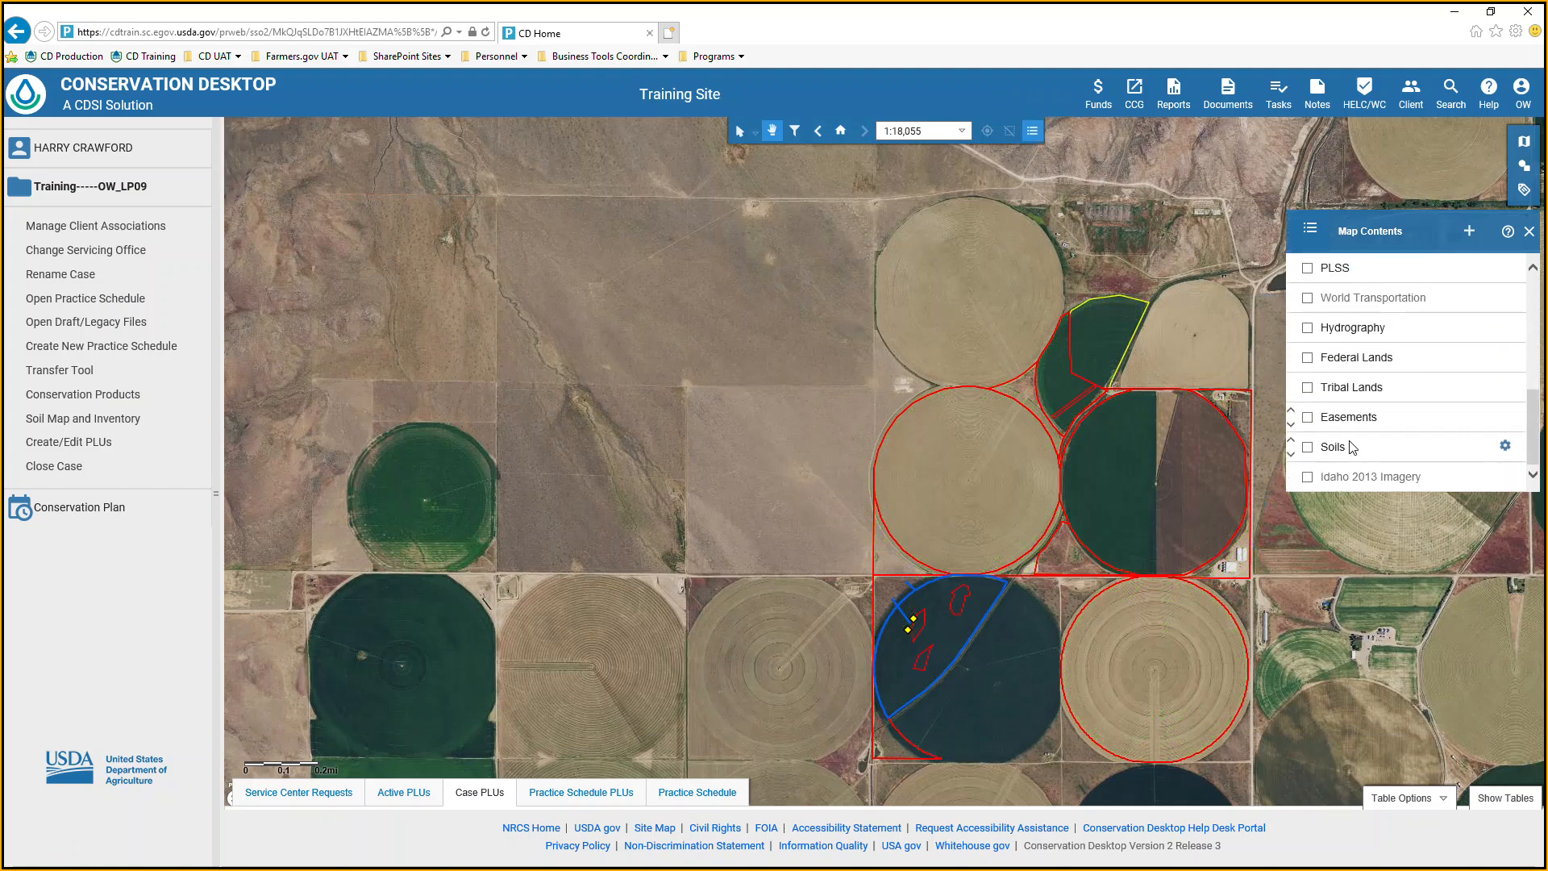
pyautogui.scroll(2, 1328, 462)
pyautogui.scroll(-2, 1326, 460)
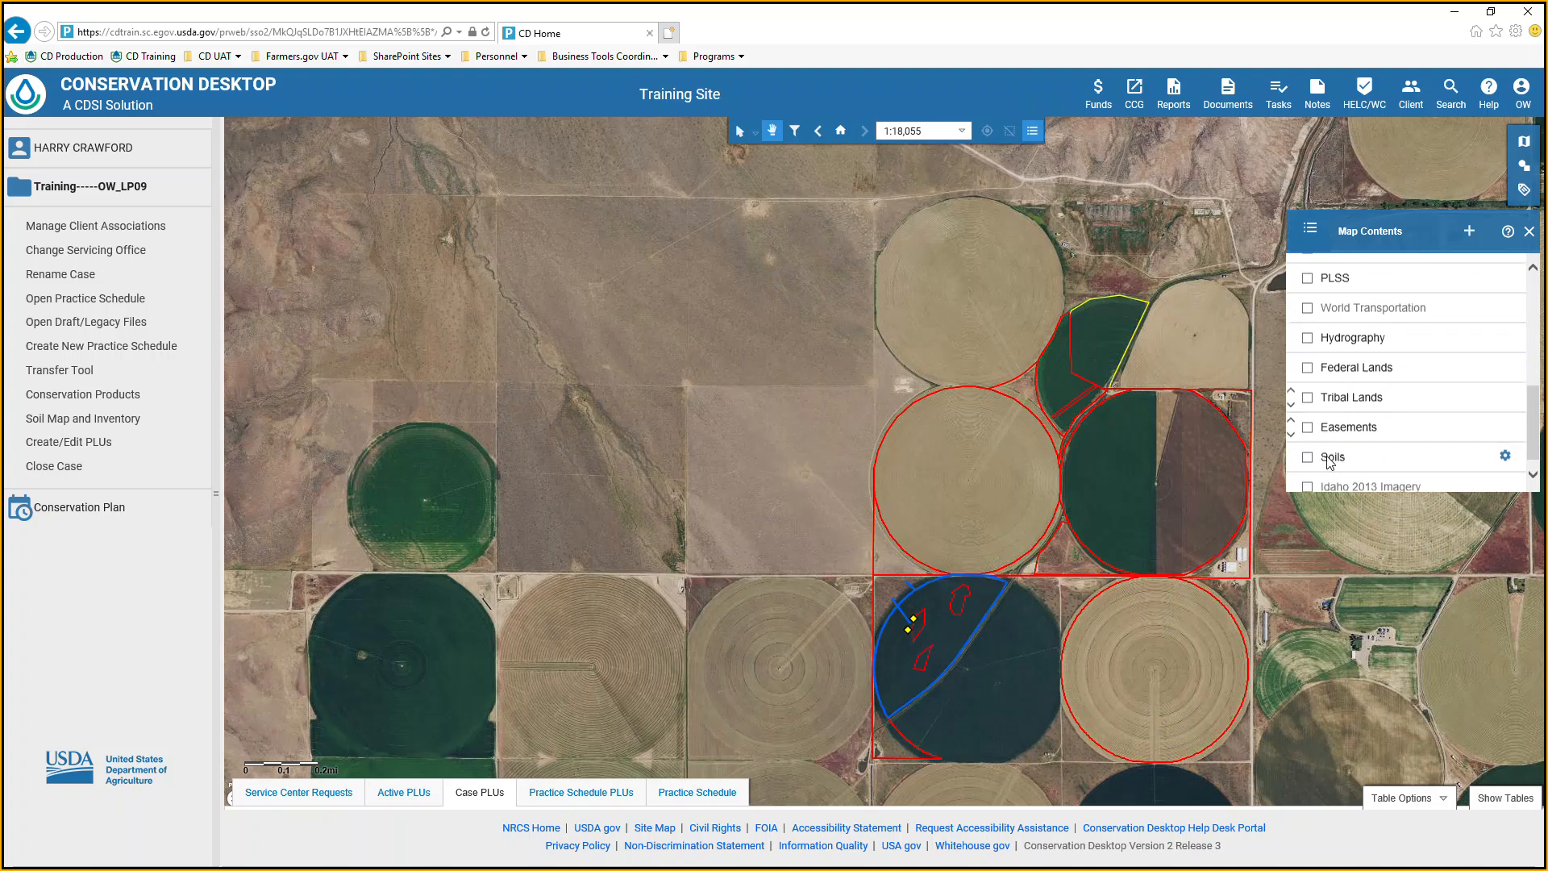
pyautogui.click(1309, 448)
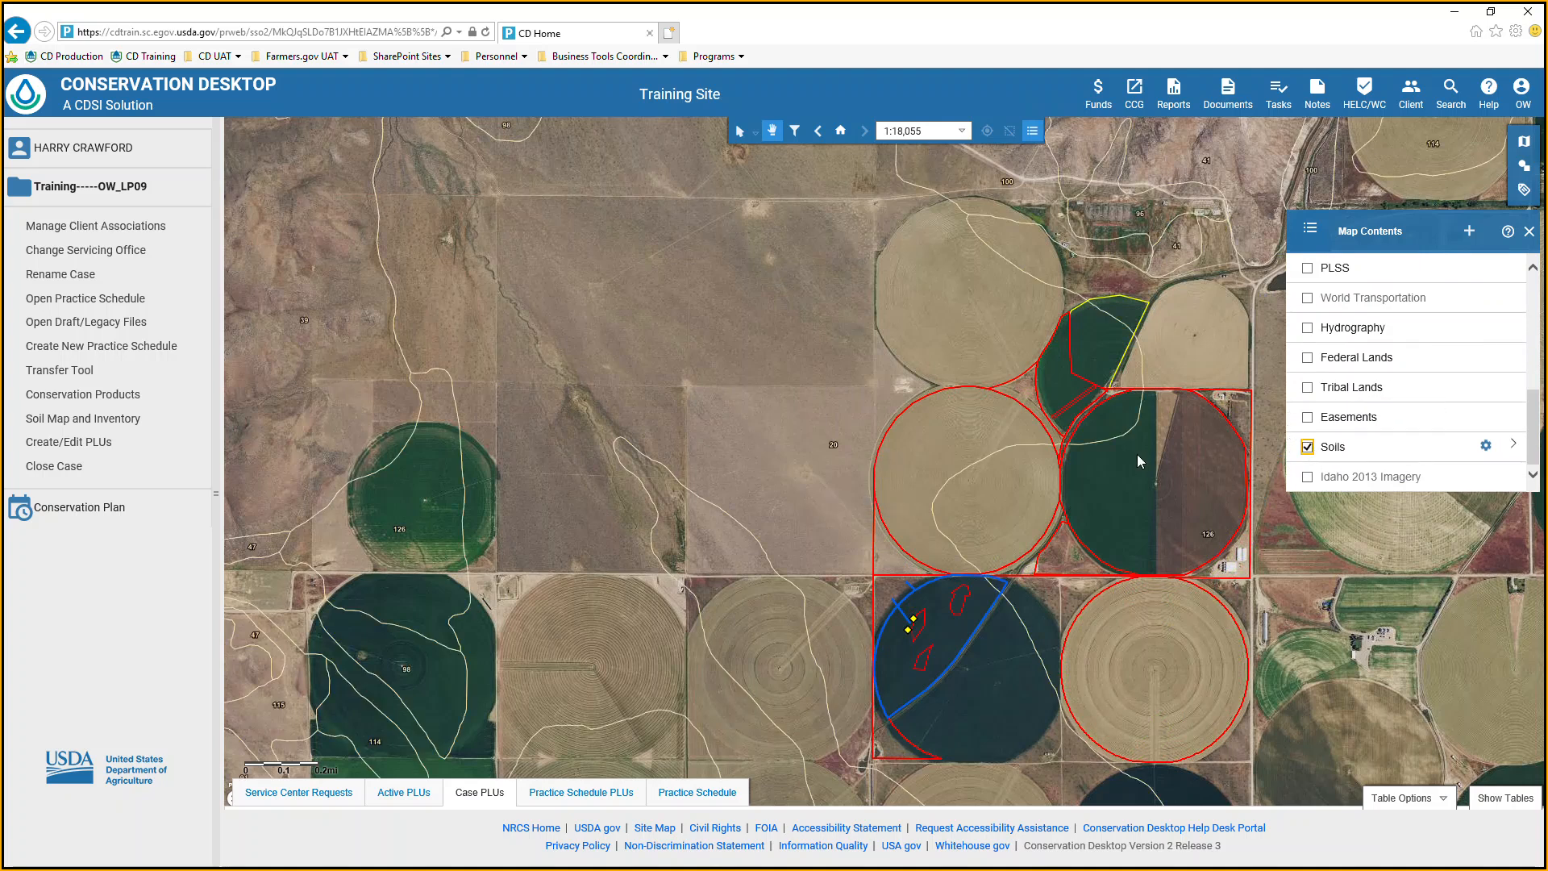
pyautogui.click(1512, 445)
pyautogui.scroll(-1, 1407, 468)
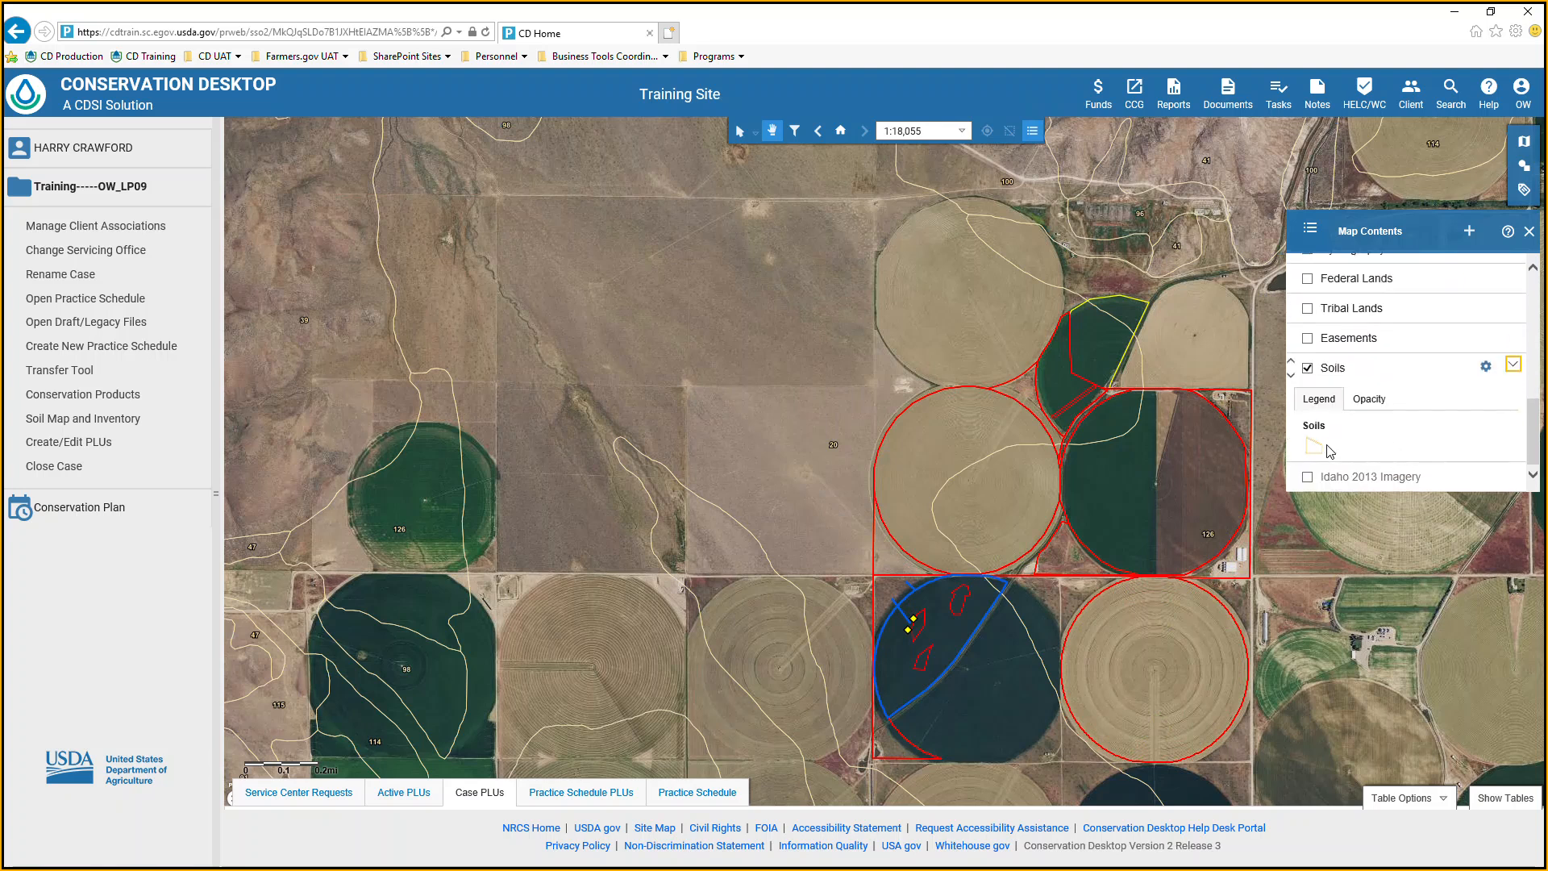
# Apply the Darkest line style to the Soils layer and close the style chooser.
pyautogui.click(1486, 367)
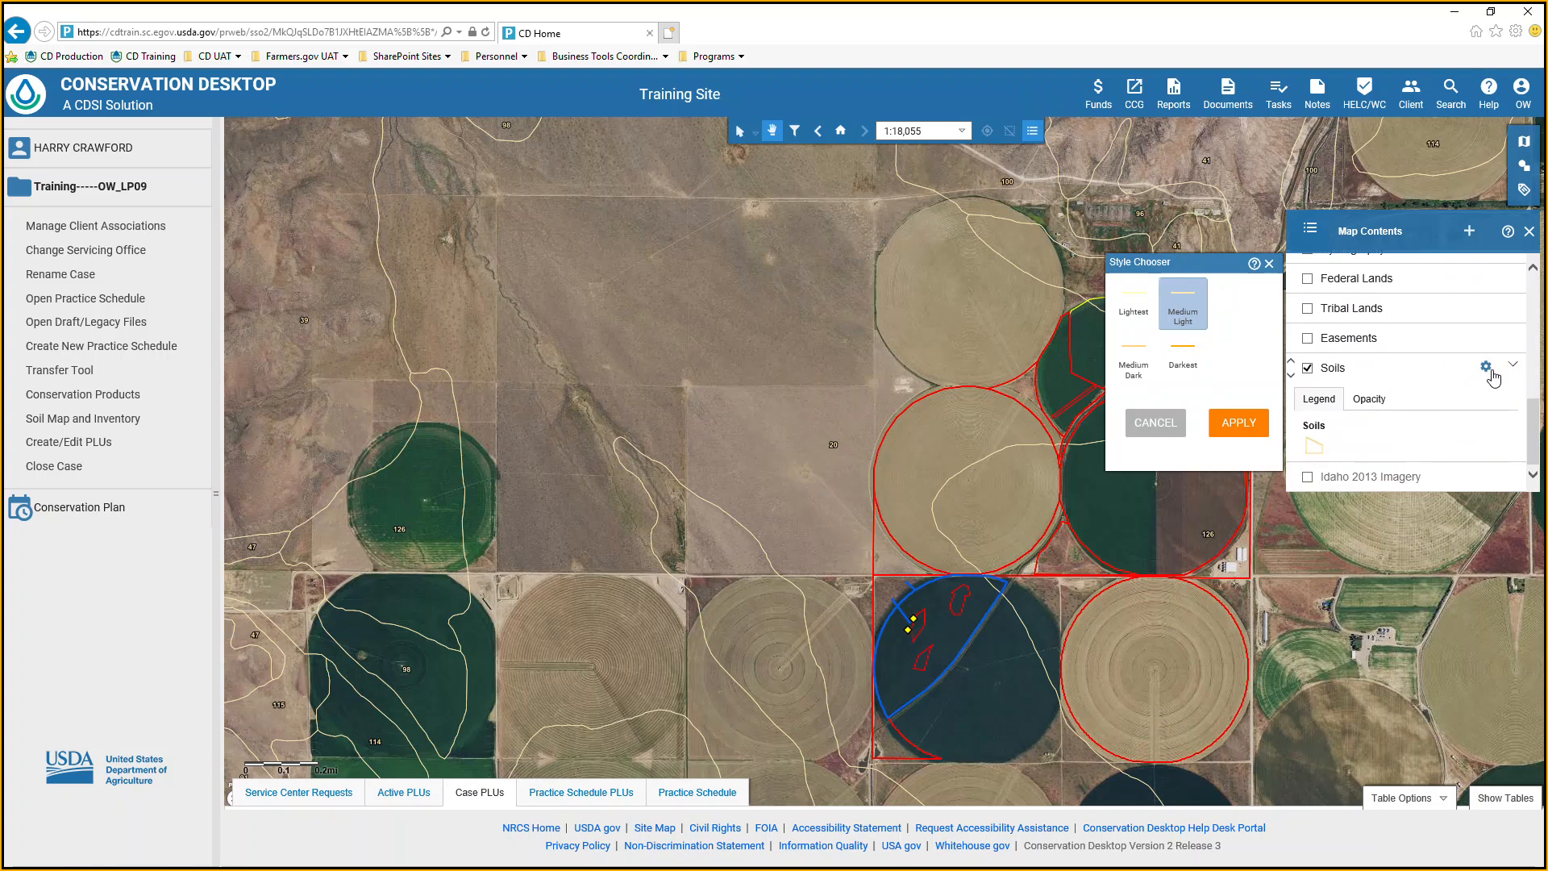
pyautogui.click(1189, 355)
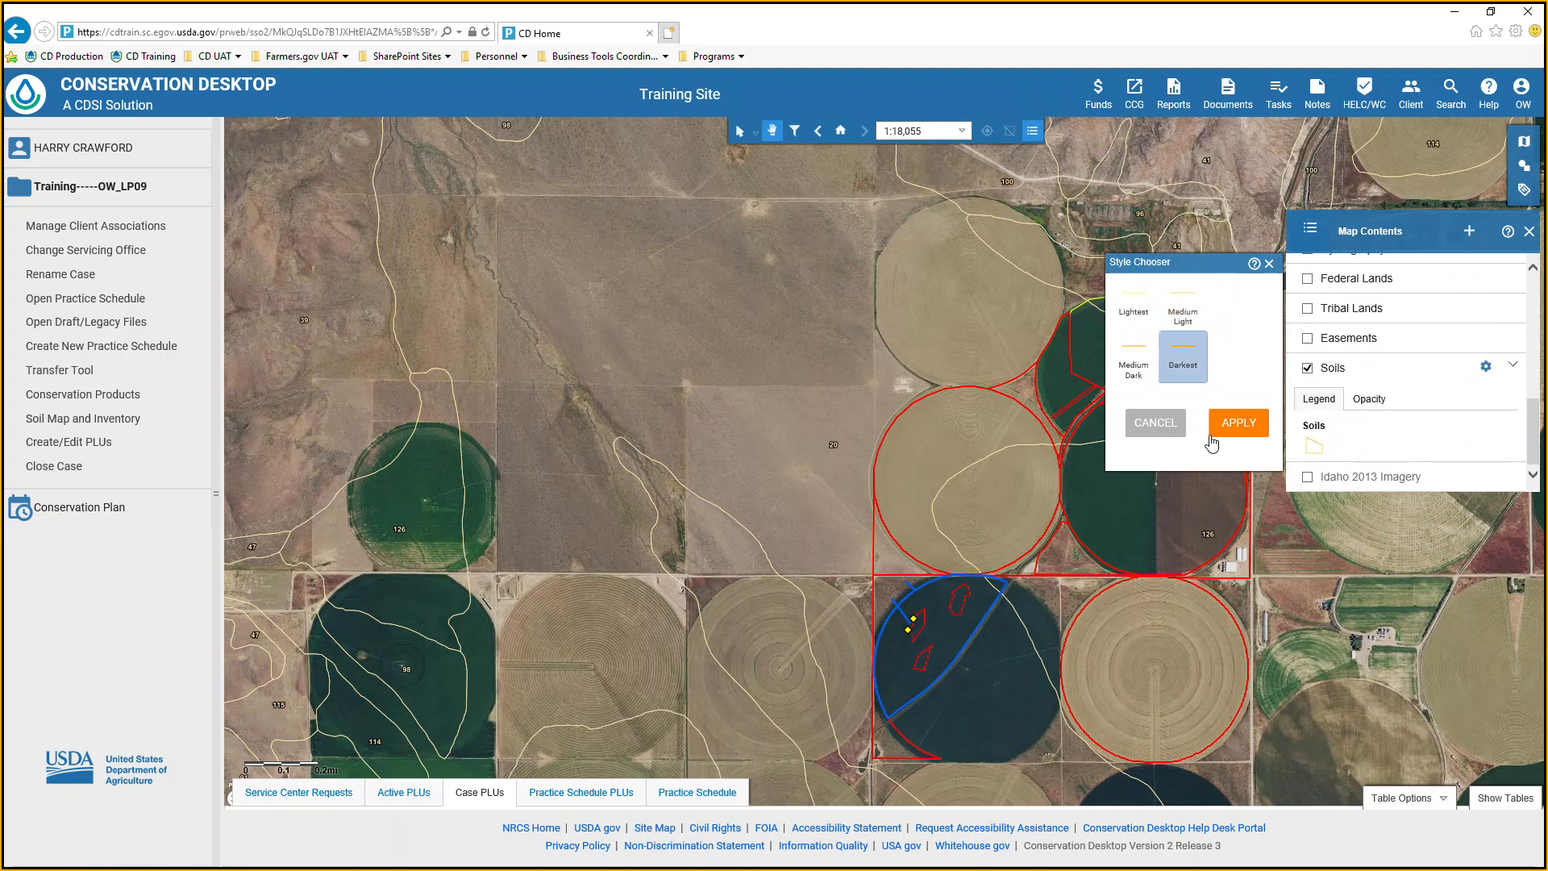
pyautogui.click(1247, 424)
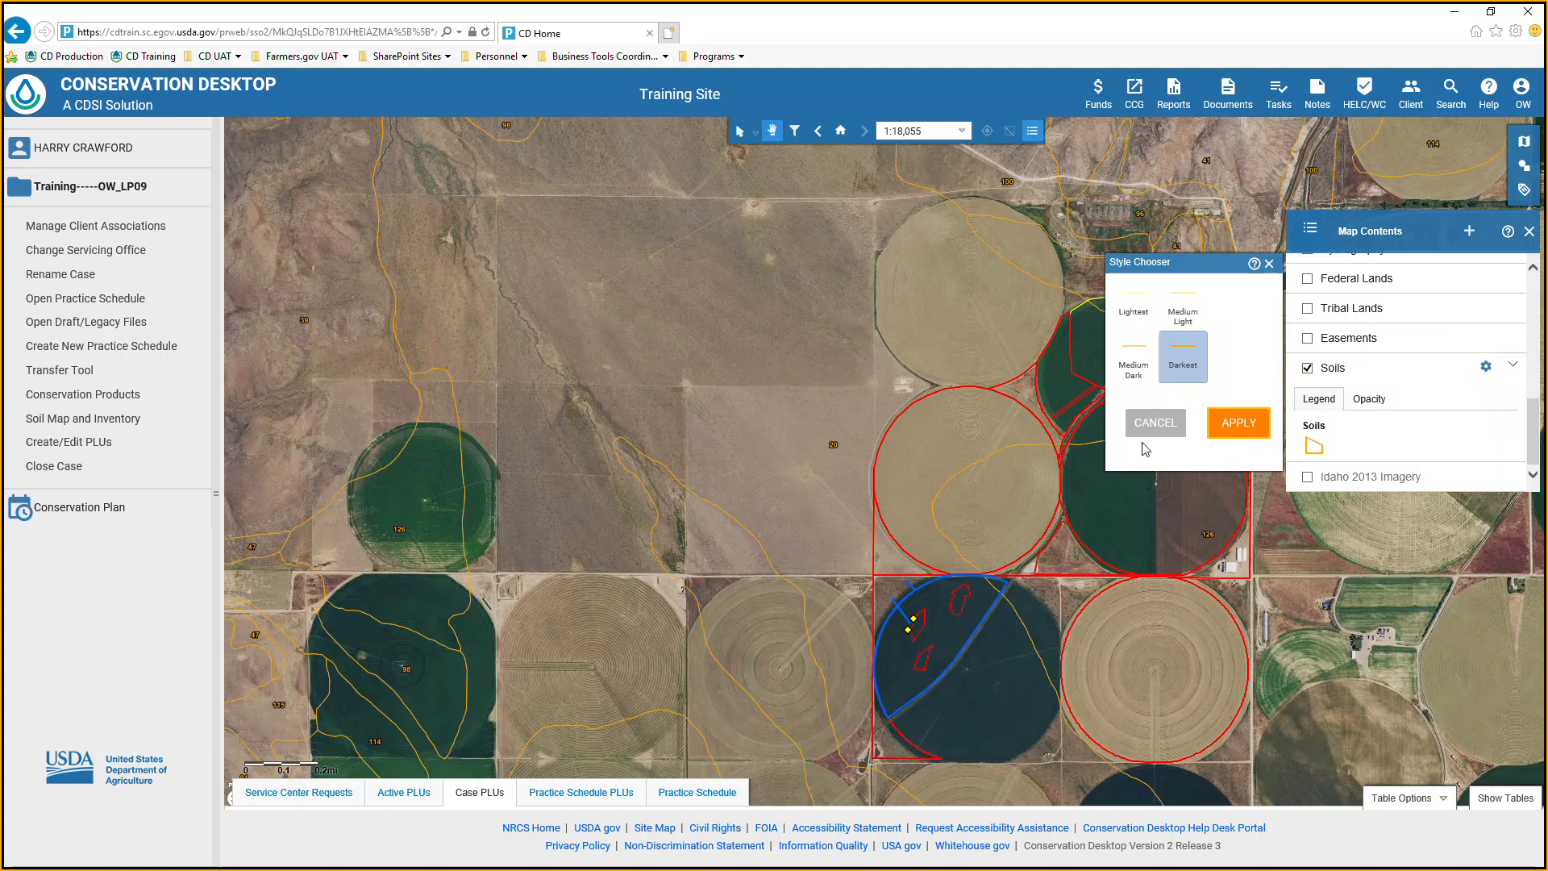
pyautogui.click(1269, 264)
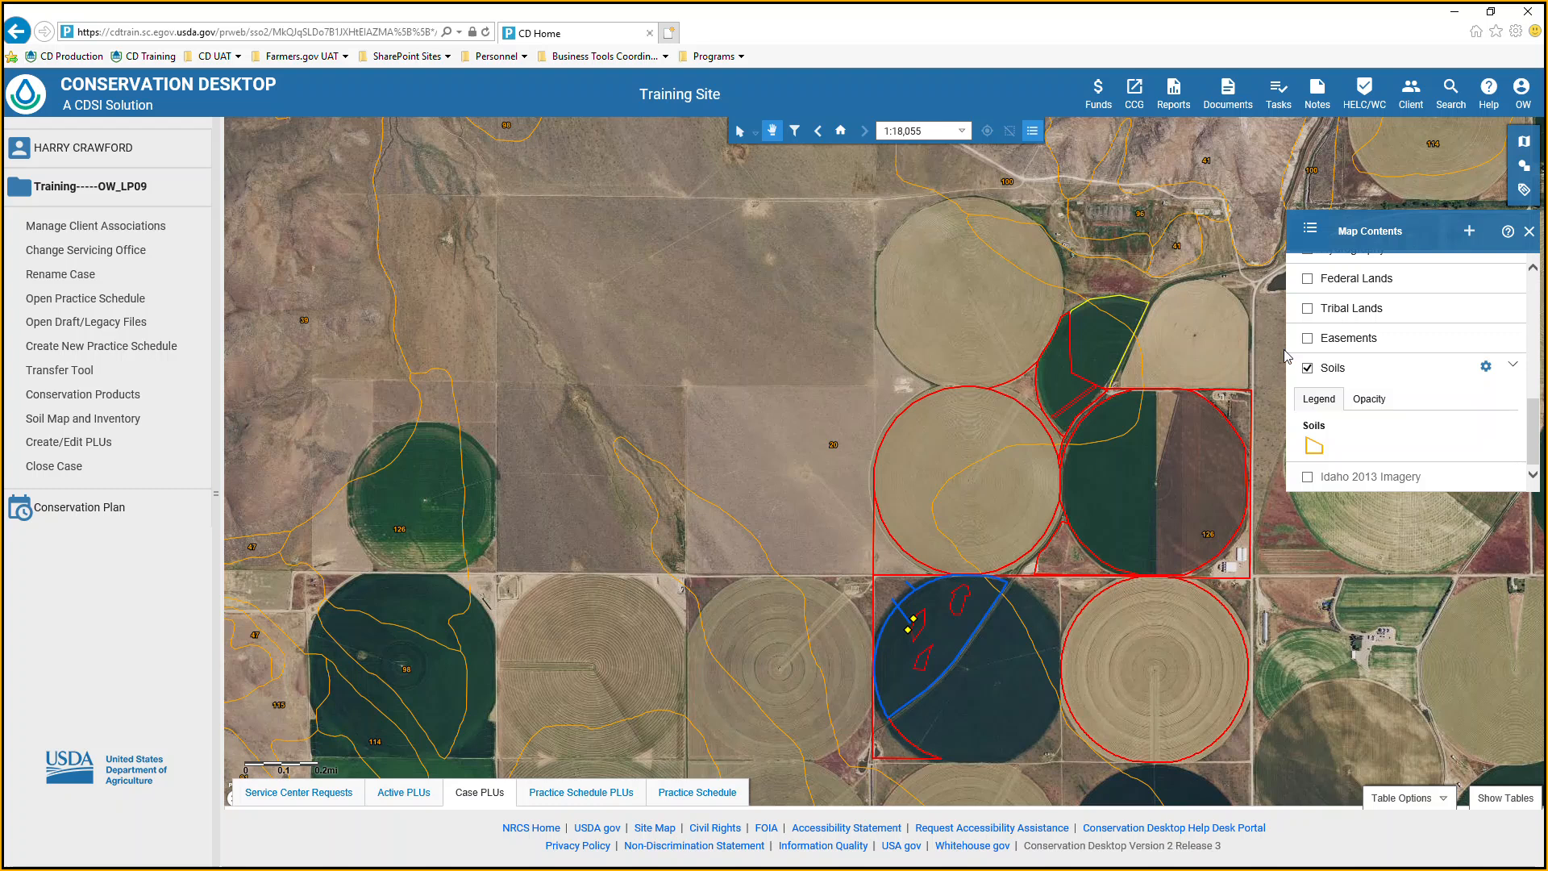
# Turn off the Practice Points, Practice Lines and Practice Polygons layers in the map contents list.
pyautogui.scroll(3, 1330, 323)
pyautogui.scroll(3, 1331, 323)
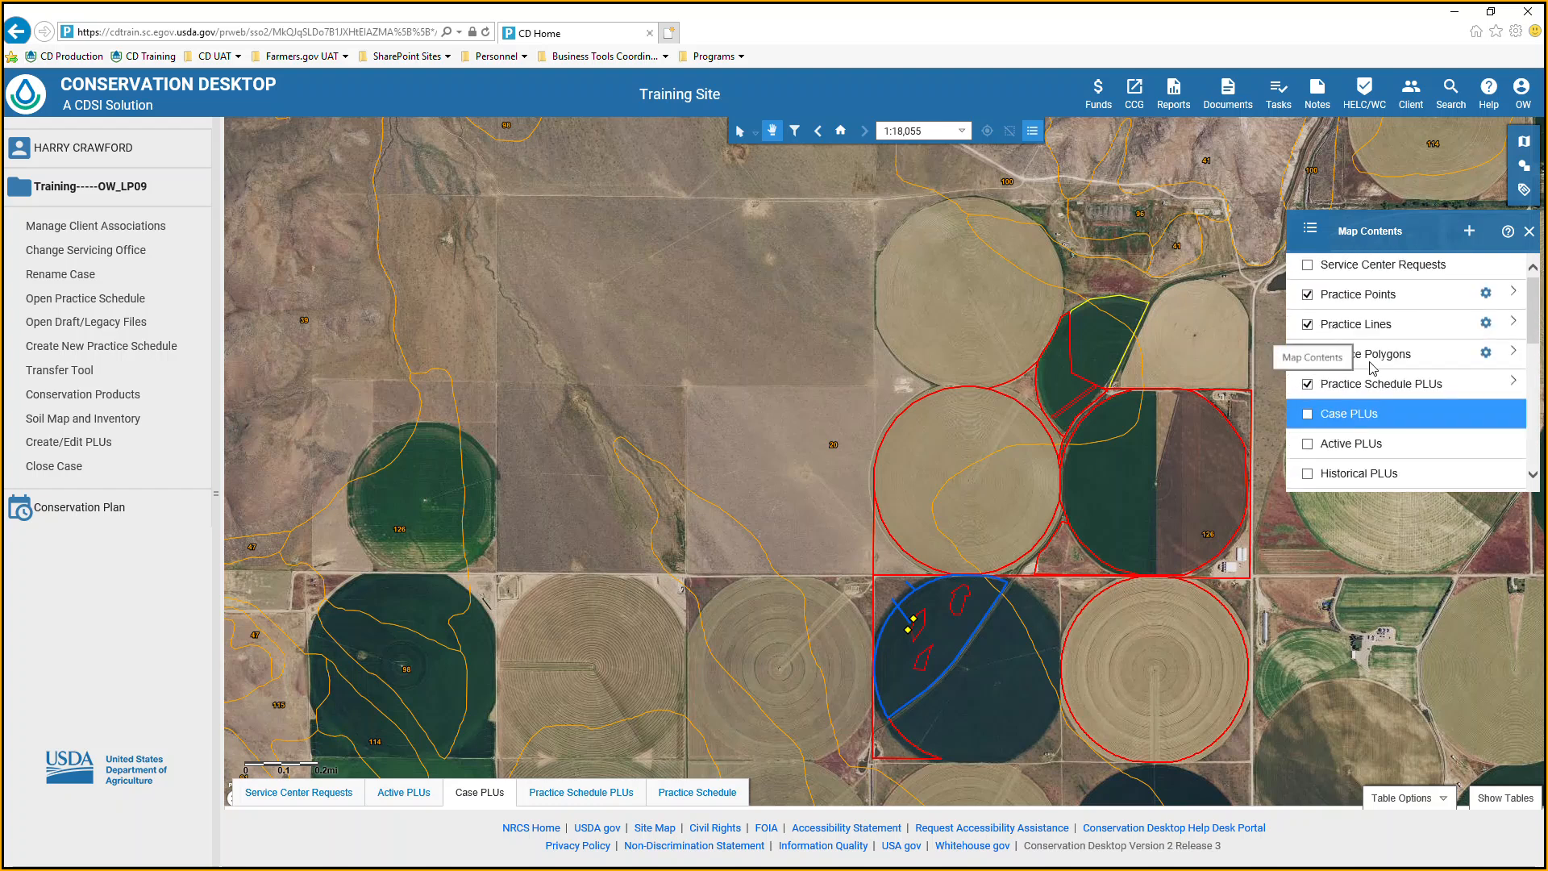
pyautogui.click(1308, 294)
pyautogui.click(1308, 324)
pyautogui.click(1308, 354)
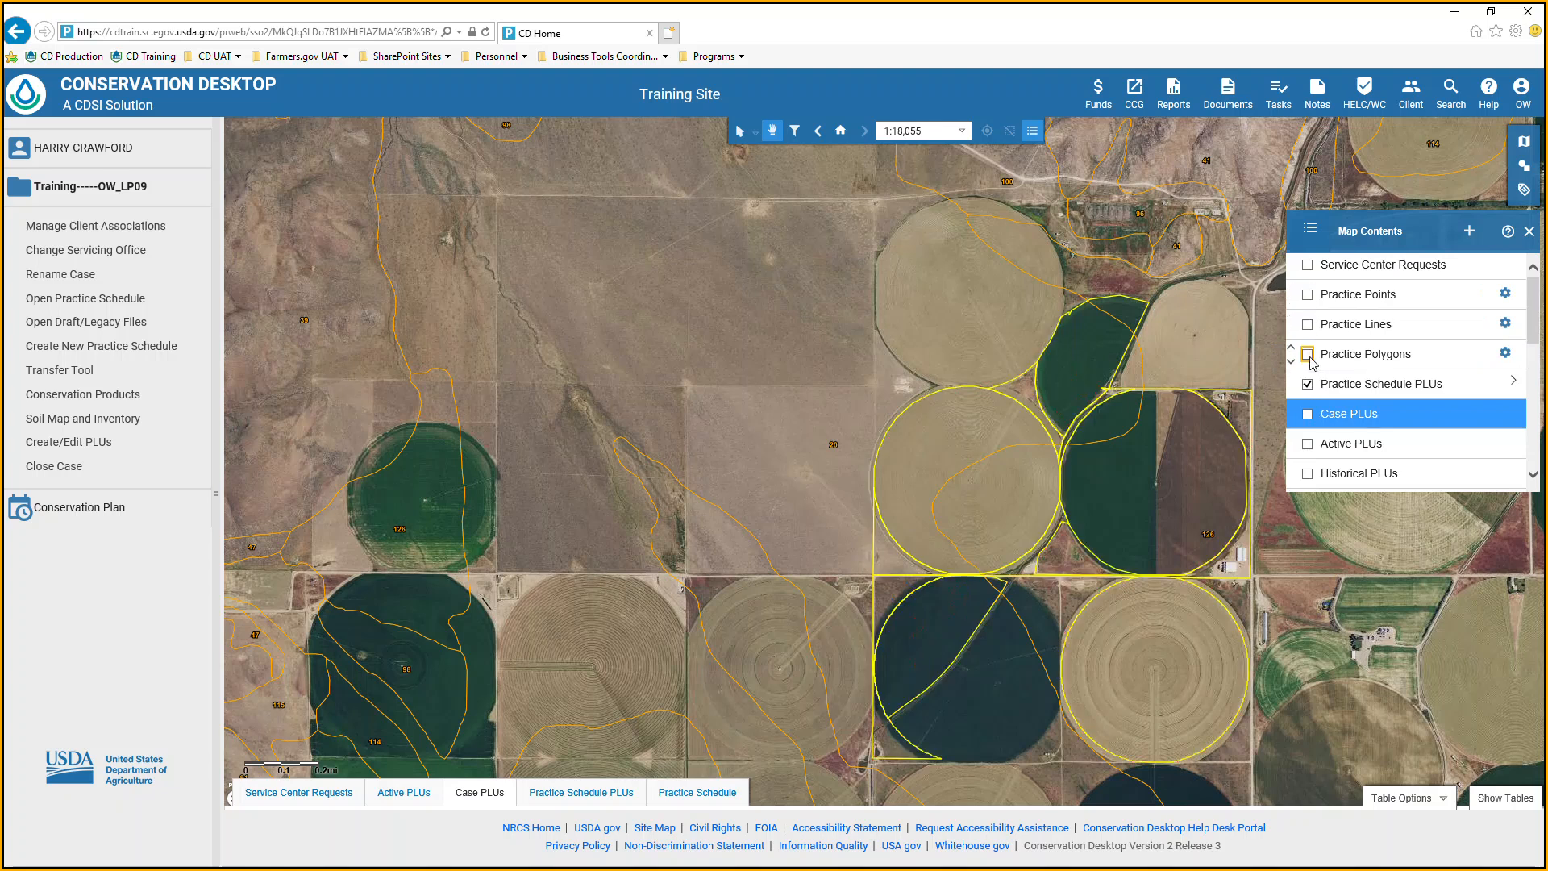
# Hide the Practice Schedule PLUs layer to view the soils beneath, and turn it back on.
pyautogui.click(1308, 384)
pyautogui.moveTo(1140, 514); pyautogui.dragTo(1080, 453)
pyautogui.click(1308, 386)
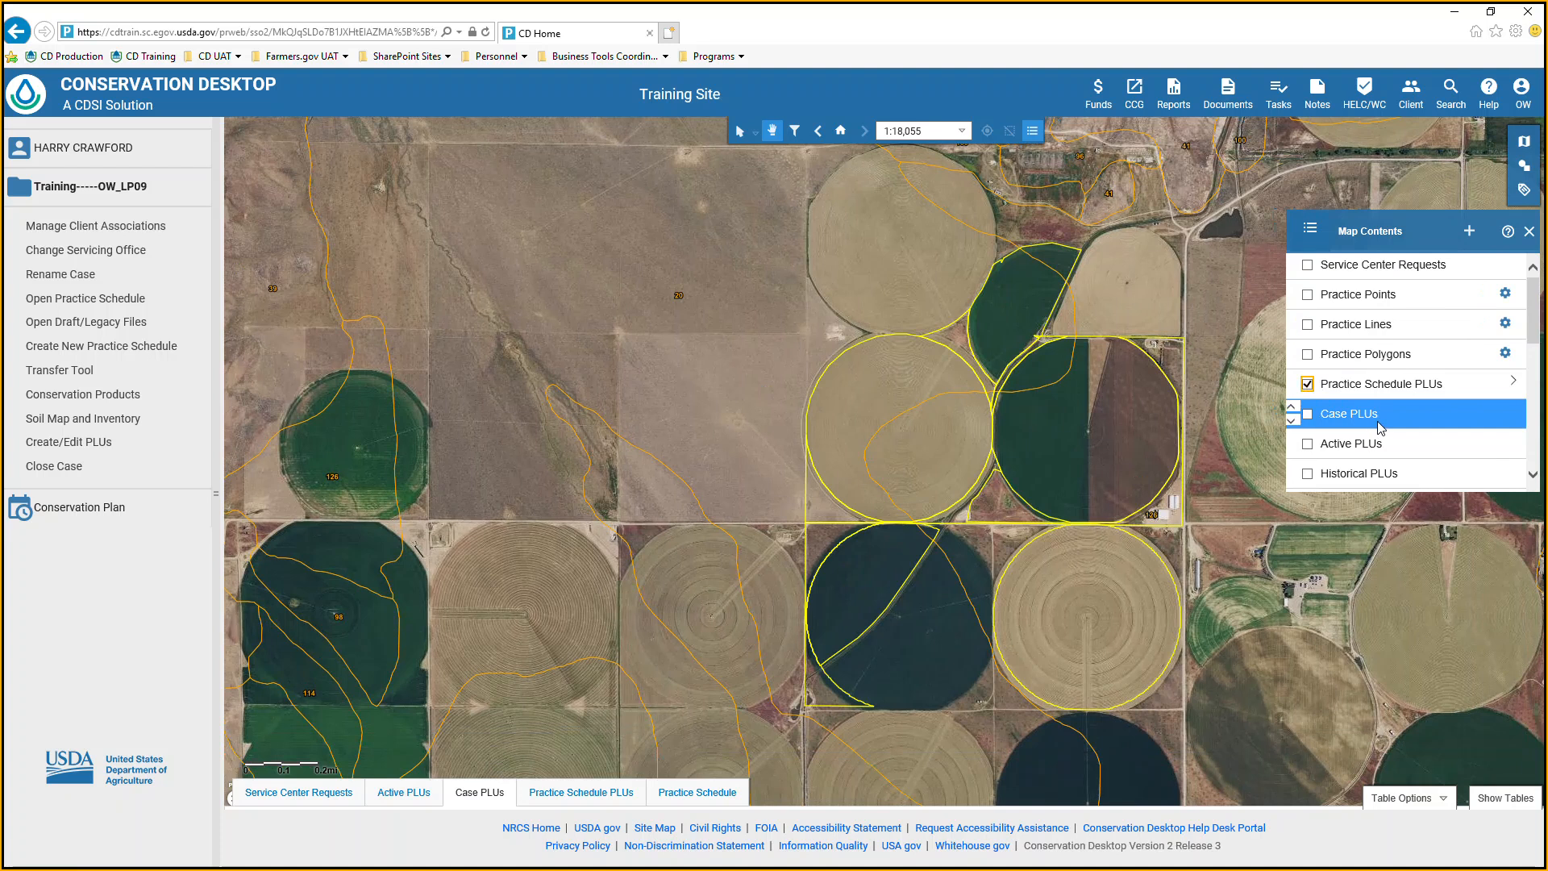
# Try to create a soil map and inventory layer named Soils Map from all Practice Schedule PLUs land units, and cancel out of the dialog.
pyautogui.click(75, 420)
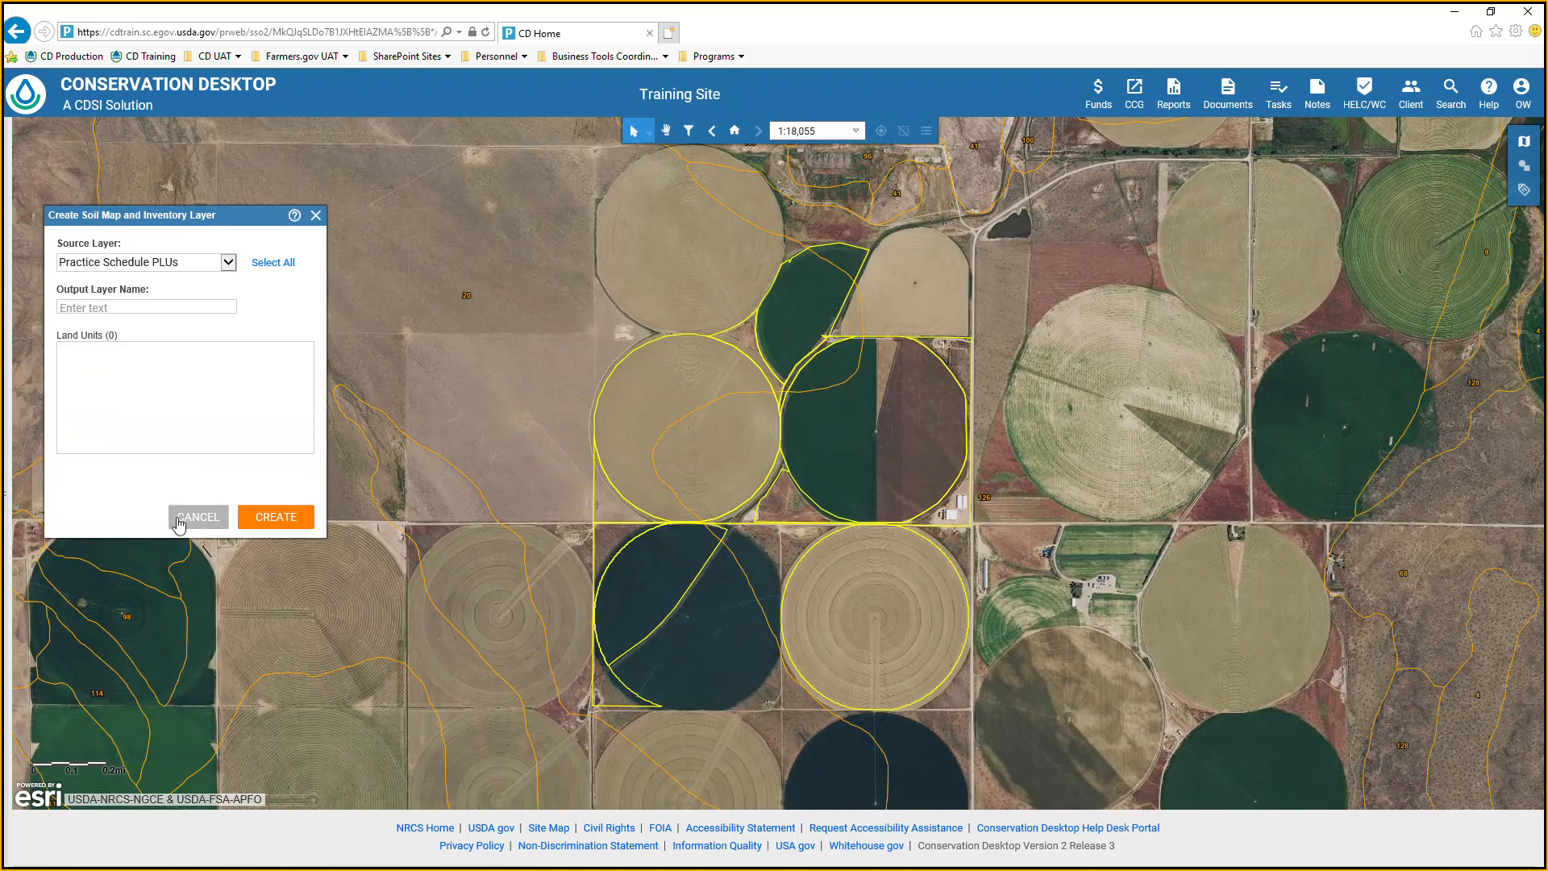
pyautogui.click(196, 304)
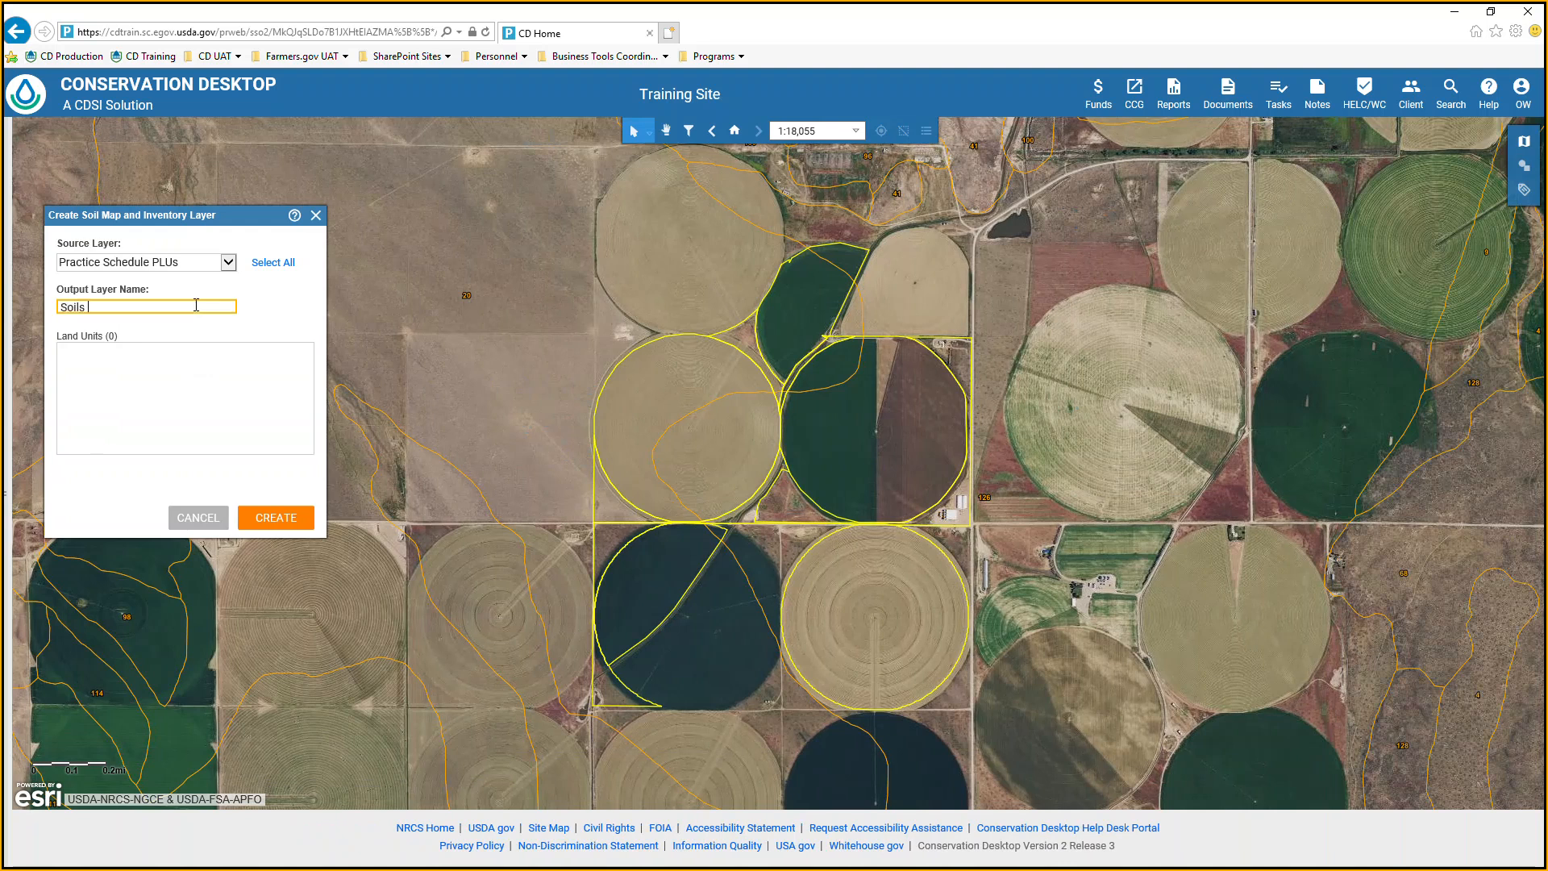
pyautogui.click(270, 262)
pyautogui.scroll(-2, 711, 482)
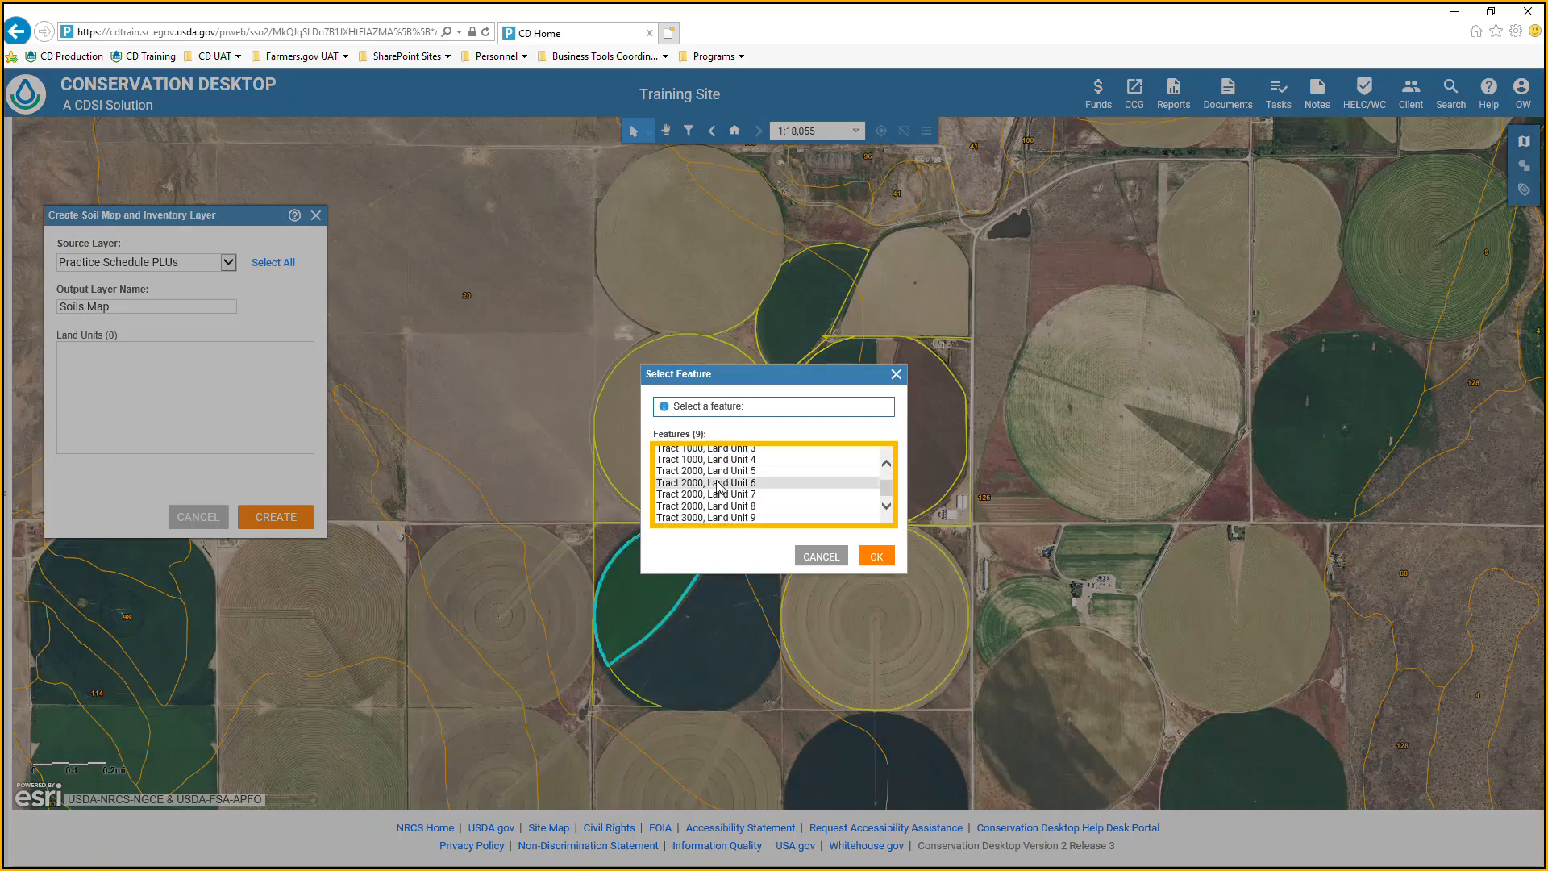
pyautogui.keyDown('shift'); pyautogui.click(710, 520); pyautogui.keyUp('shift')
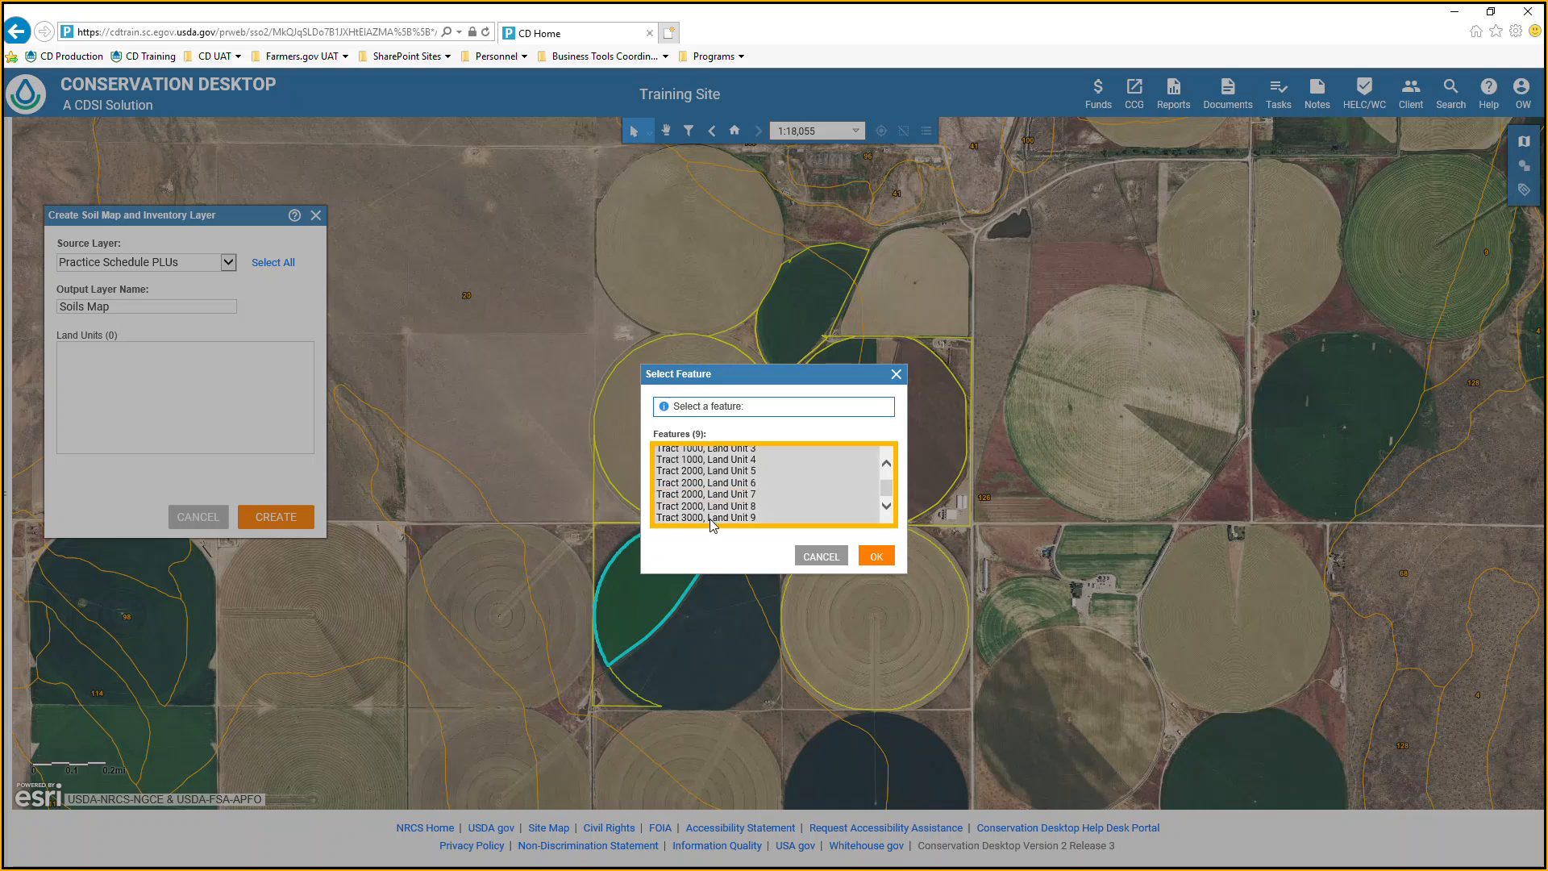
pyautogui.click(877, 558)
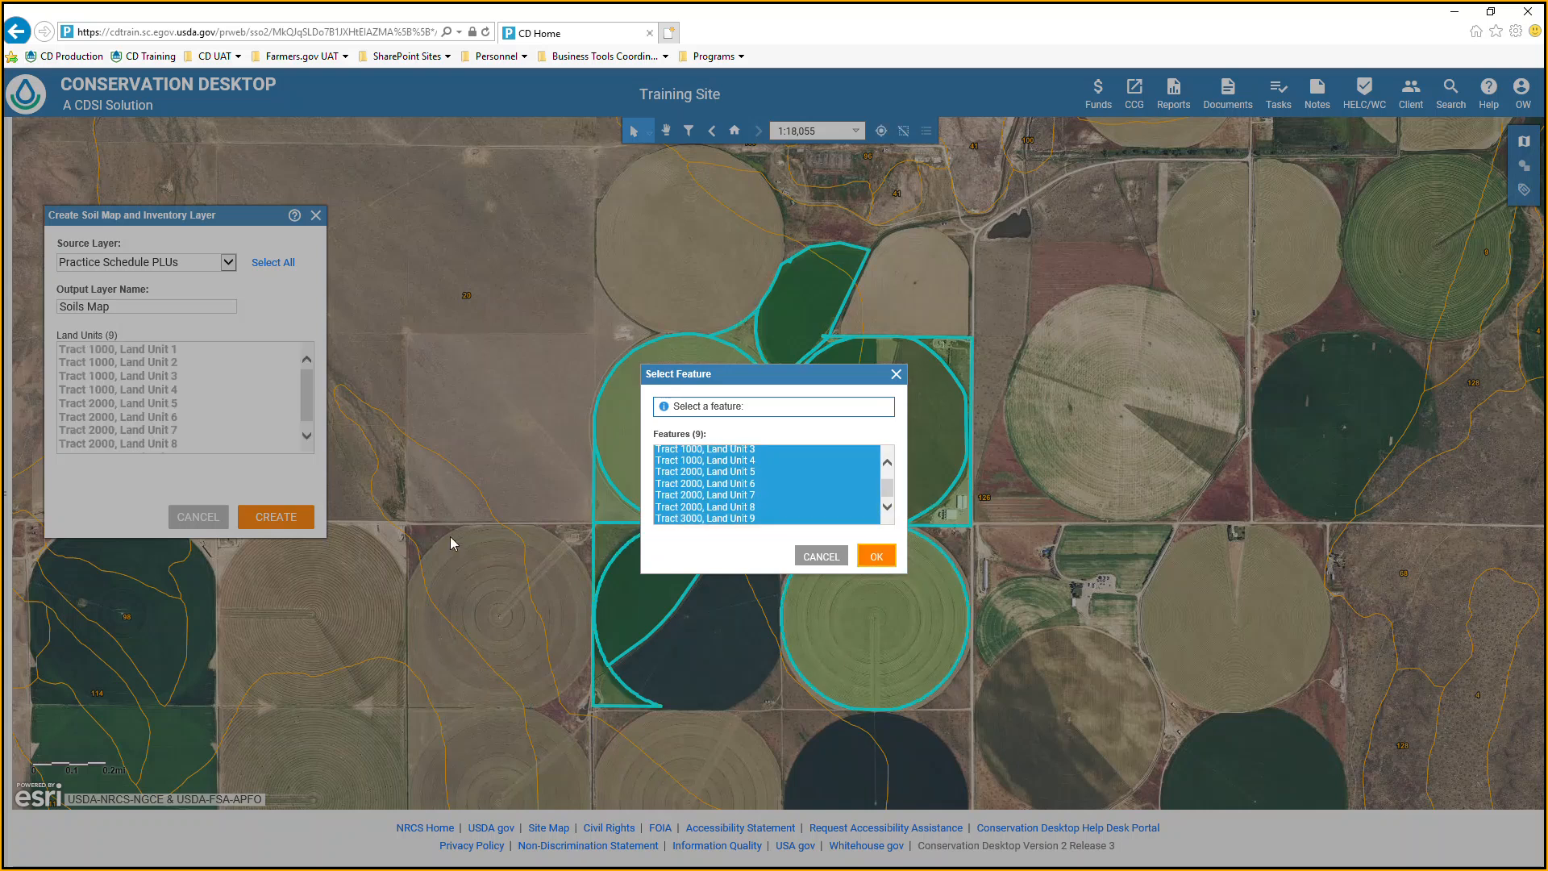
pyautogui.click(277, 521)
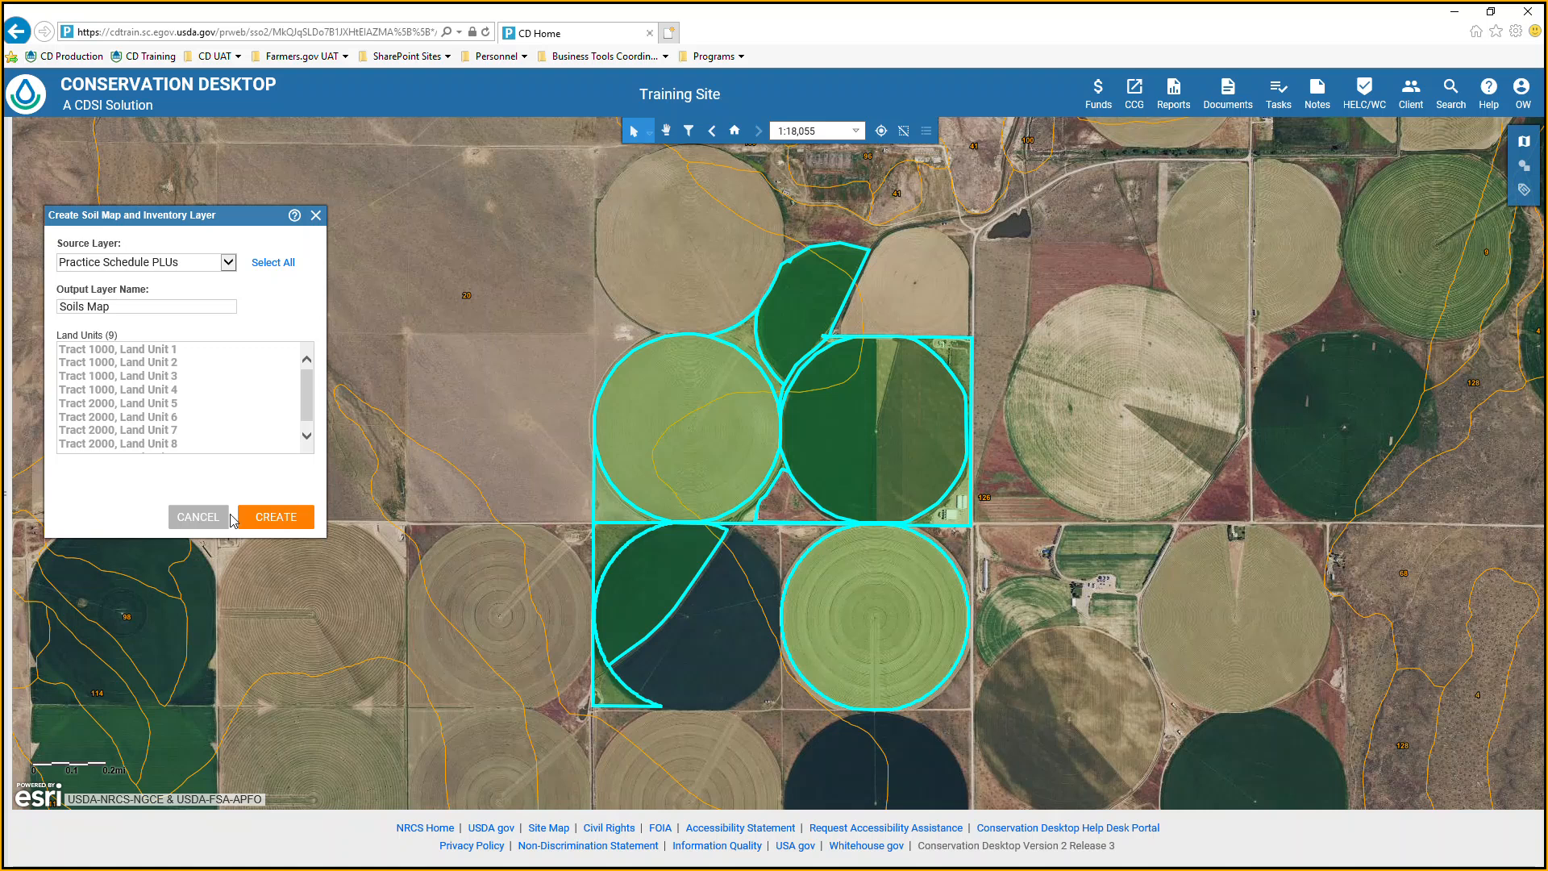
pyautogui.click(191, 519)
pyautogui.click(761, 513)
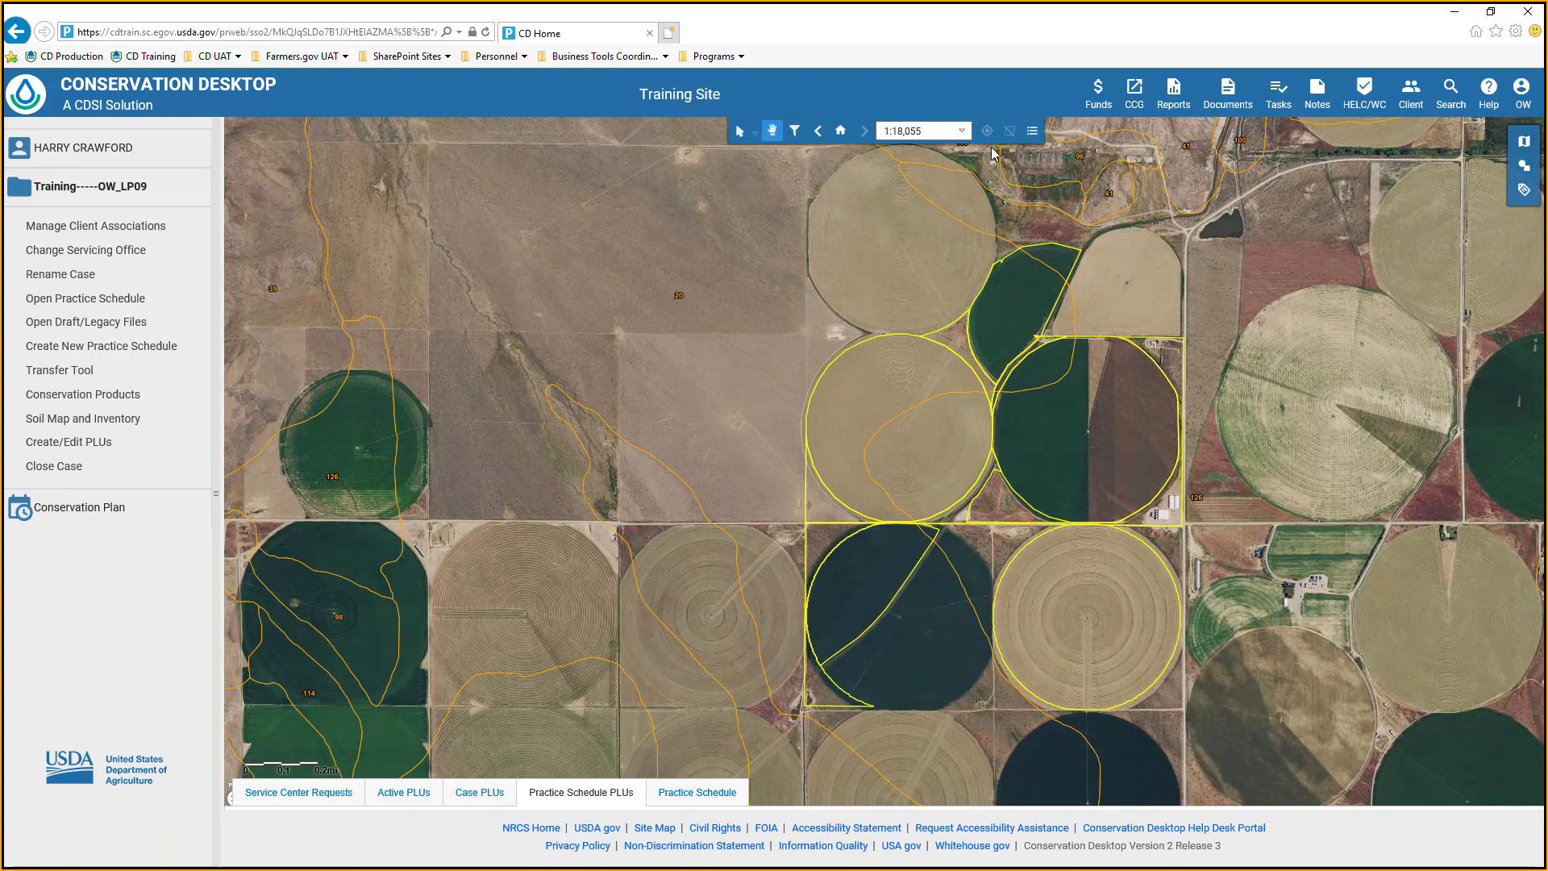
# Check the map contents list for the Soils Map layer, and collapse the Soils layer's legend.
pyautogui.click(1032, 131)
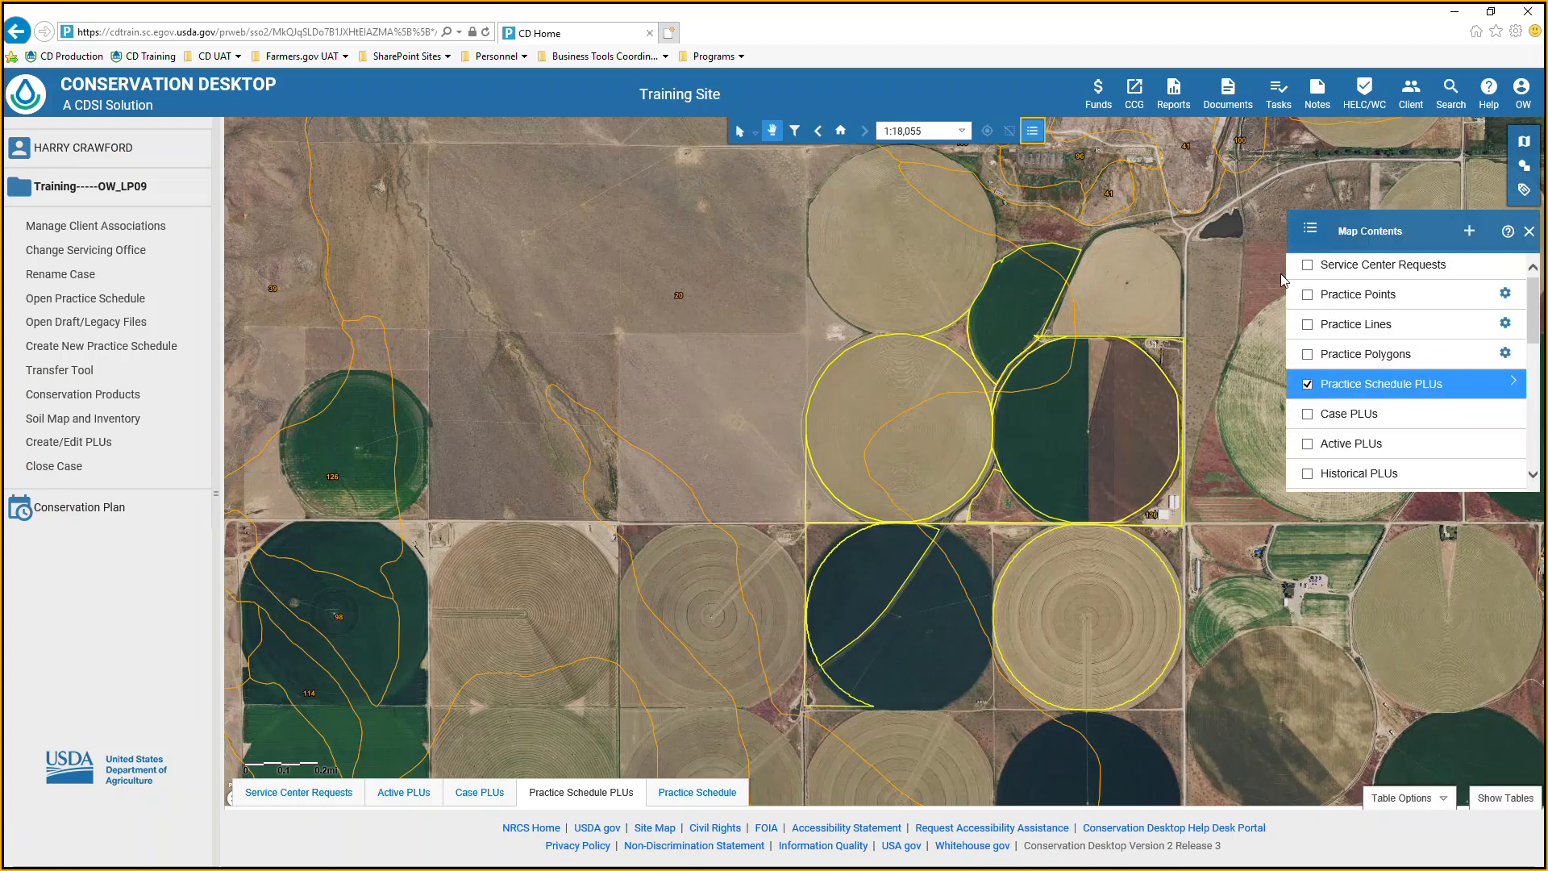
pyautogui.scroll(-3, 1369, 407)
pyautogui.scroll(-5, 1369, 413)
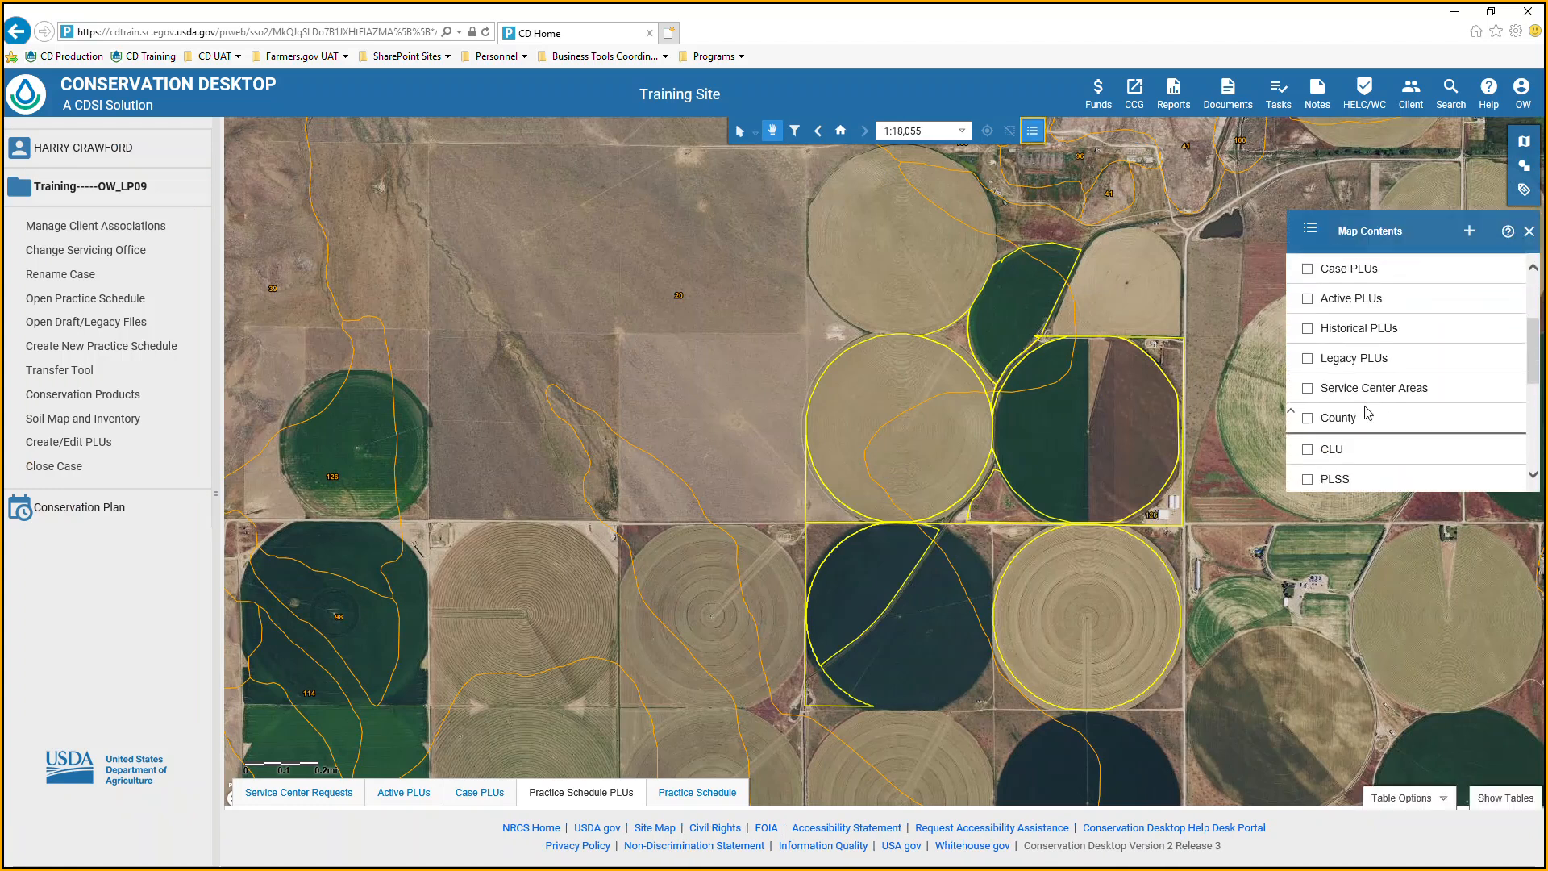
pyautogui.scroll(5, 1363, 418)
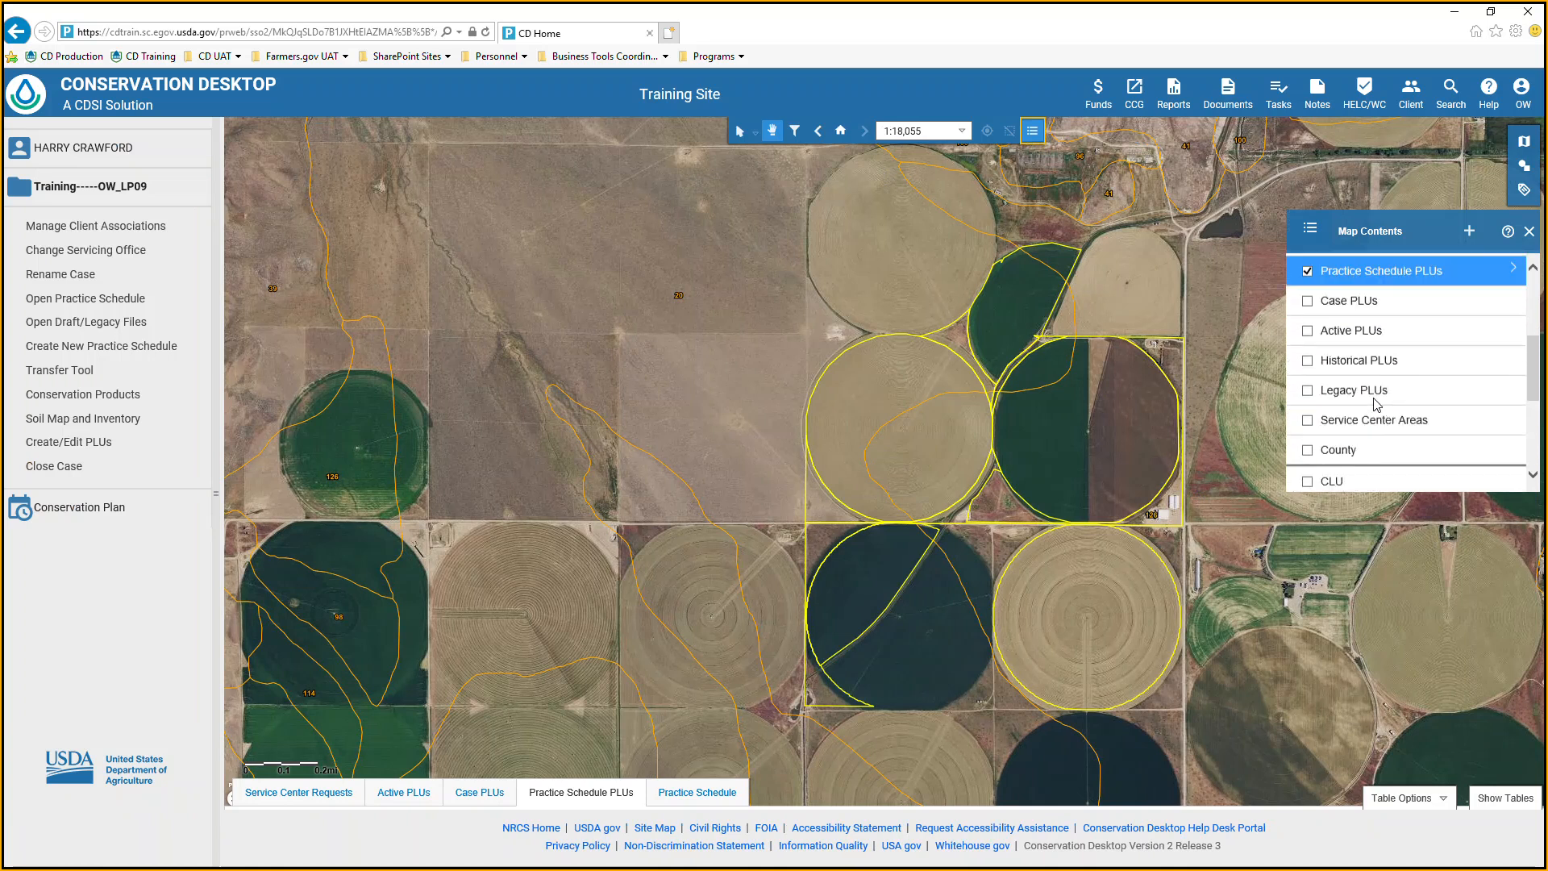
pyautogui.scroll(-5, 1363, 414)
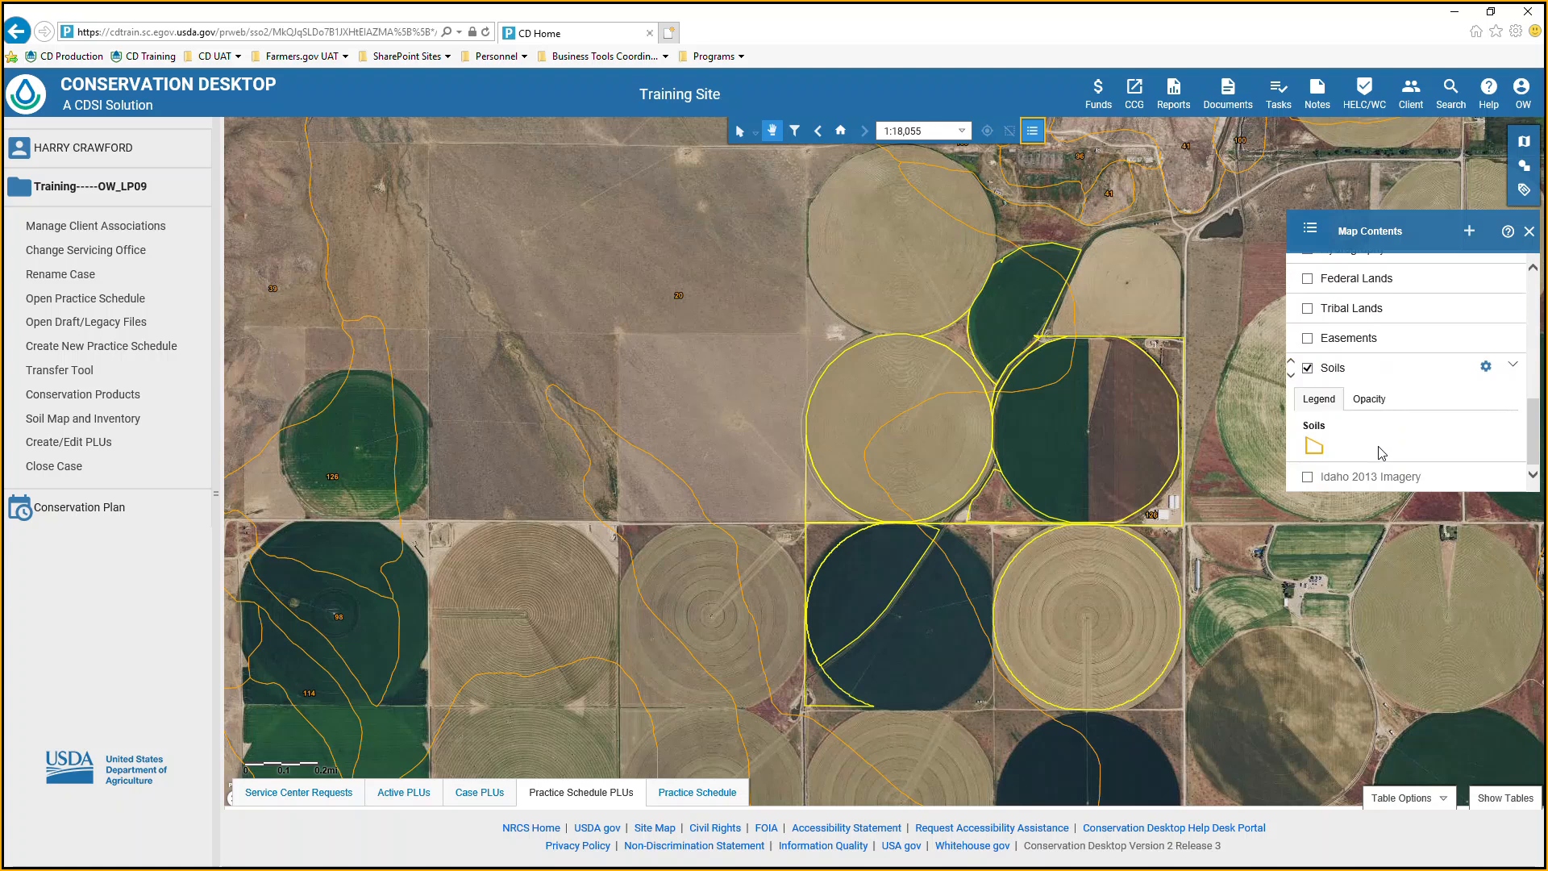
pyautogui.click(1511, 369)
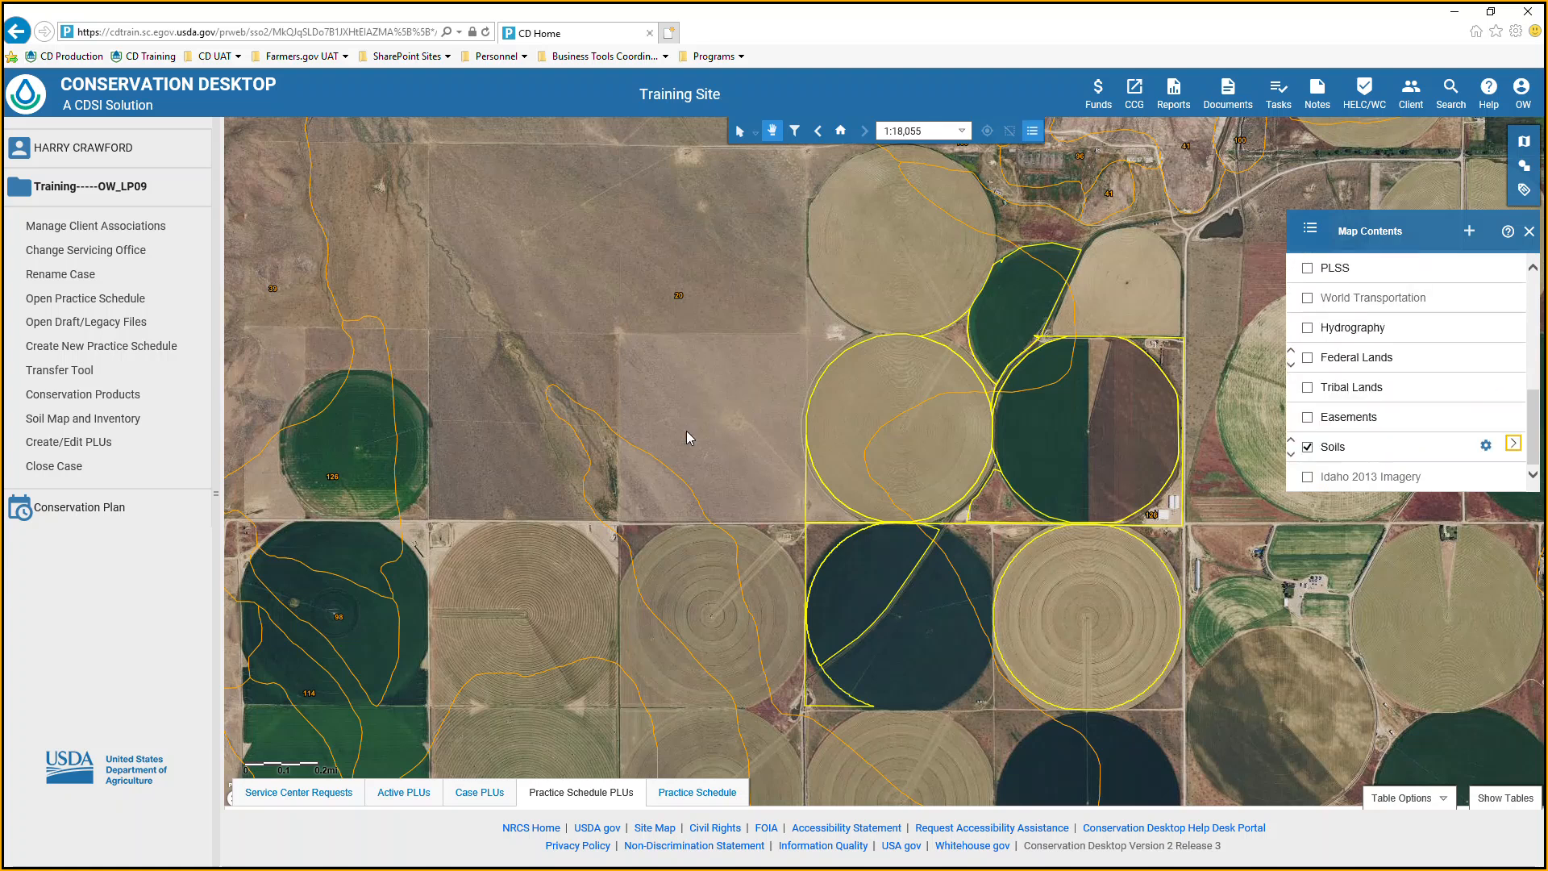
# Try to create a soil map and inventory layer named Soils Map from all nine Practice Schedule PLUs land units.
pyautogui.click(82, 420)
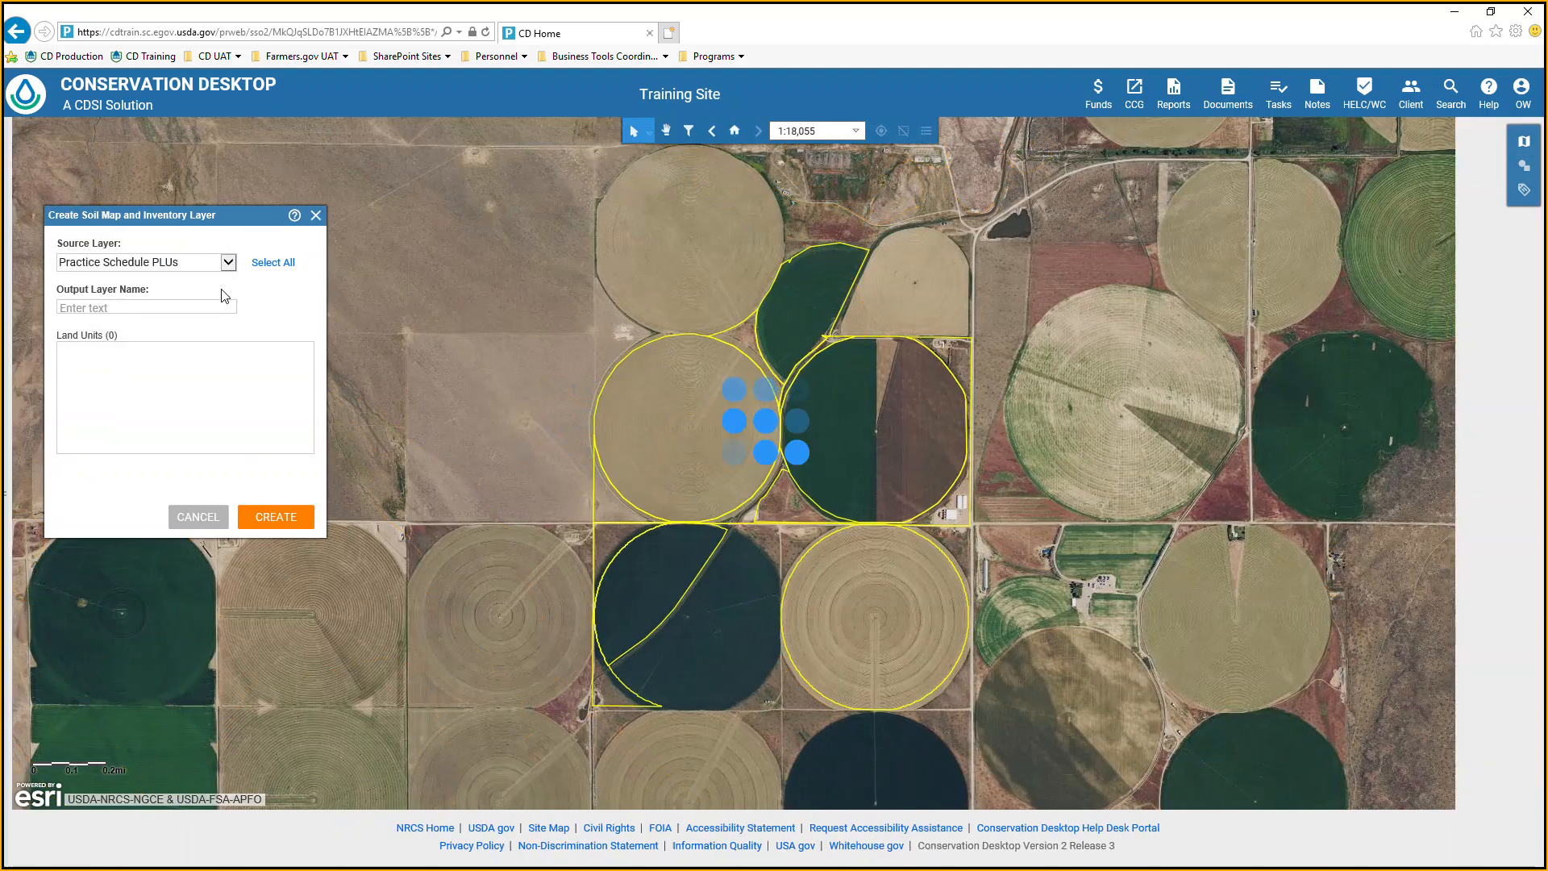
pyautogui.click(175, 306)
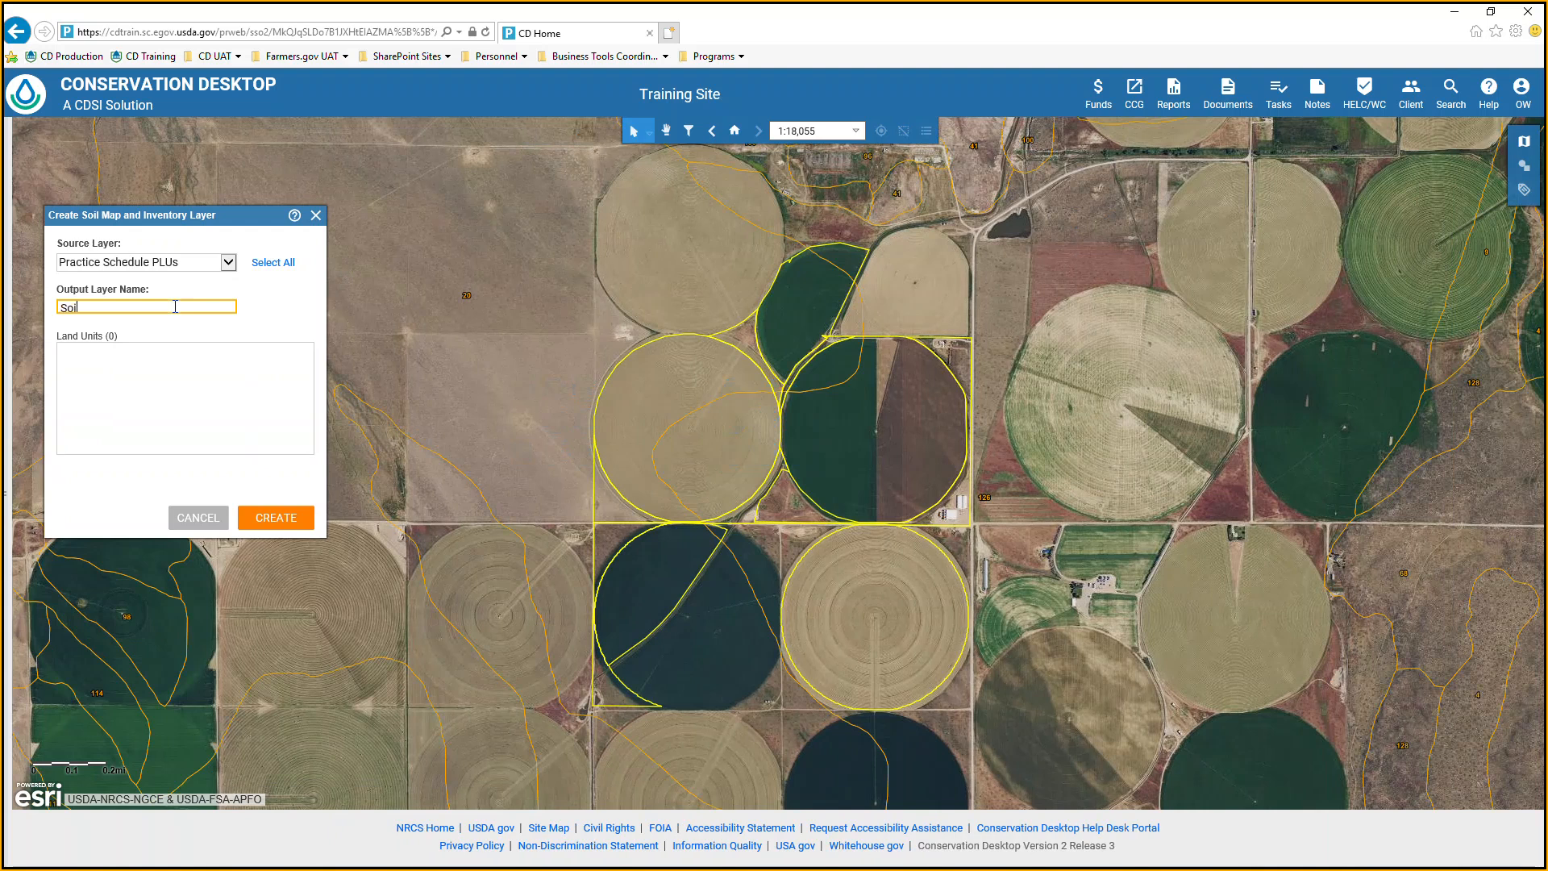
pyautogui.write('Soils Map')
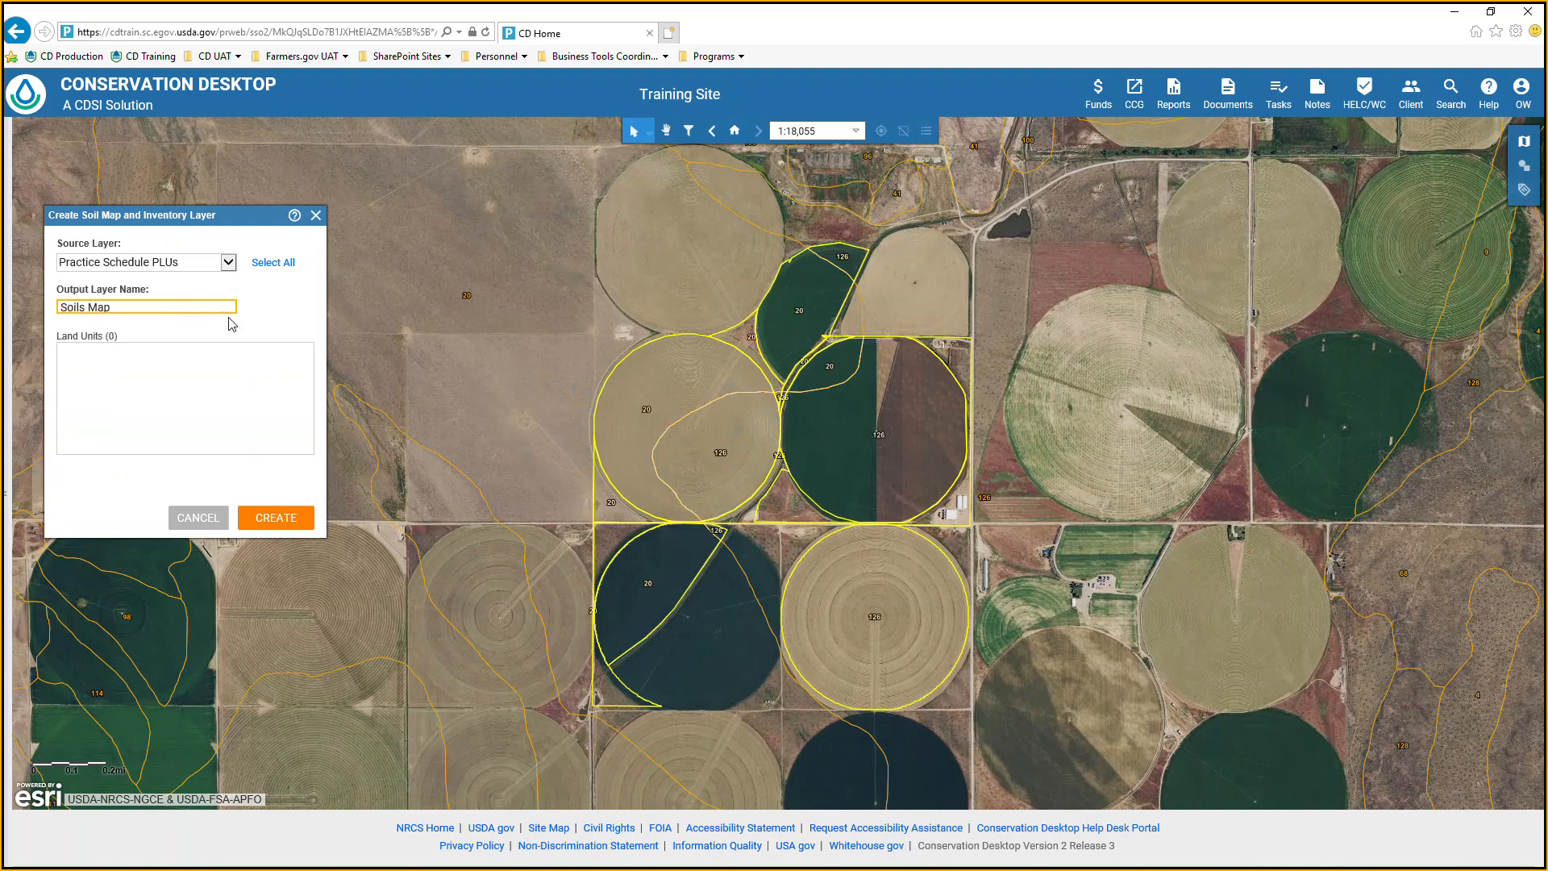
pyautogui.click(265, 266)
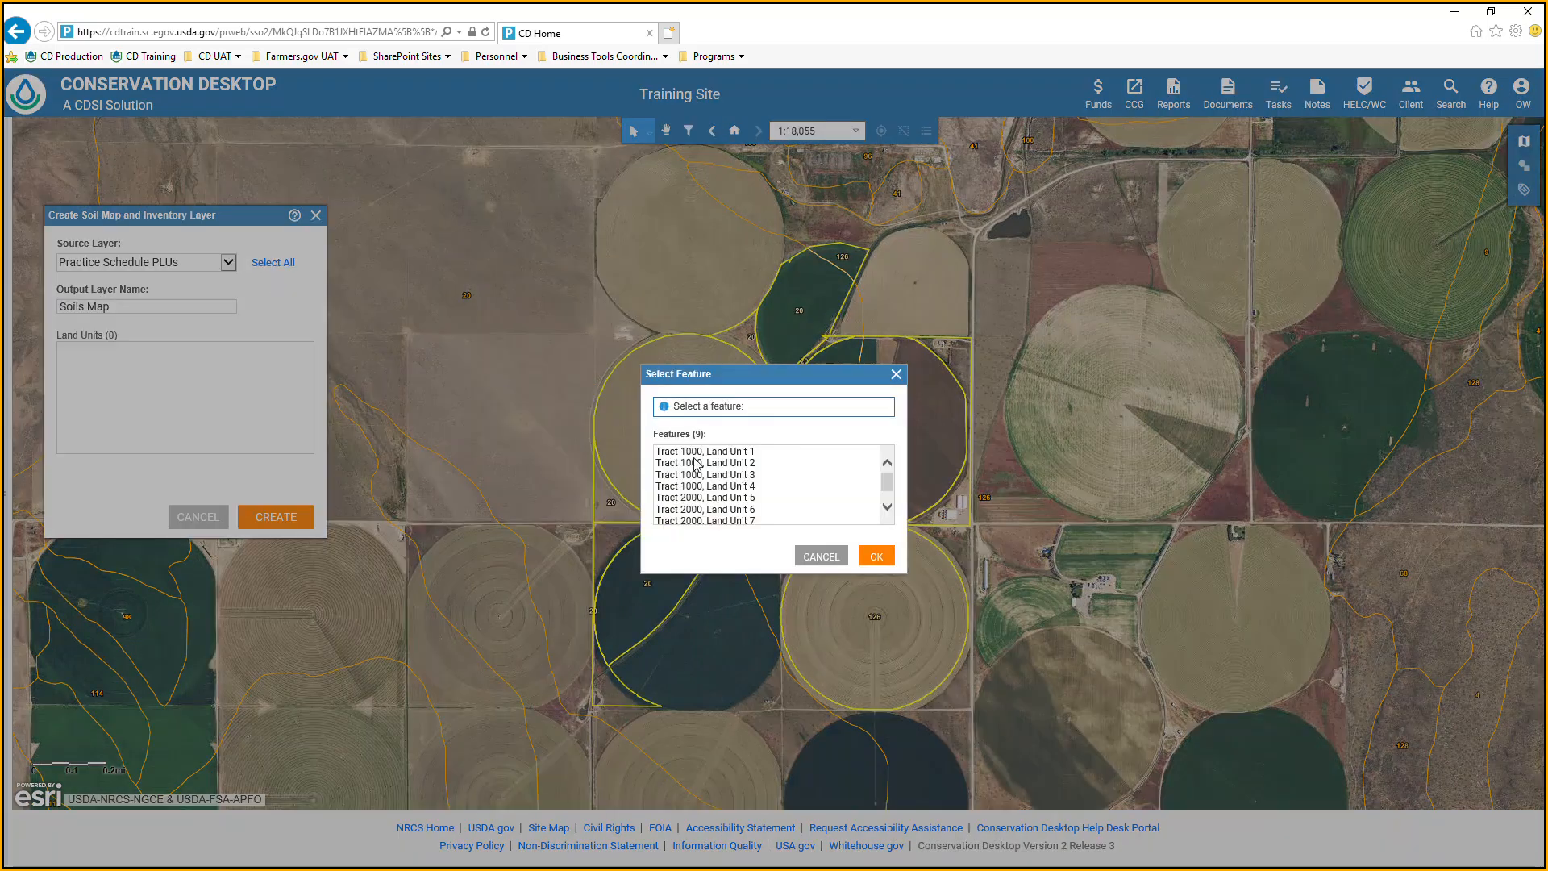
pyautogui.scroll(-1, 740, 474)
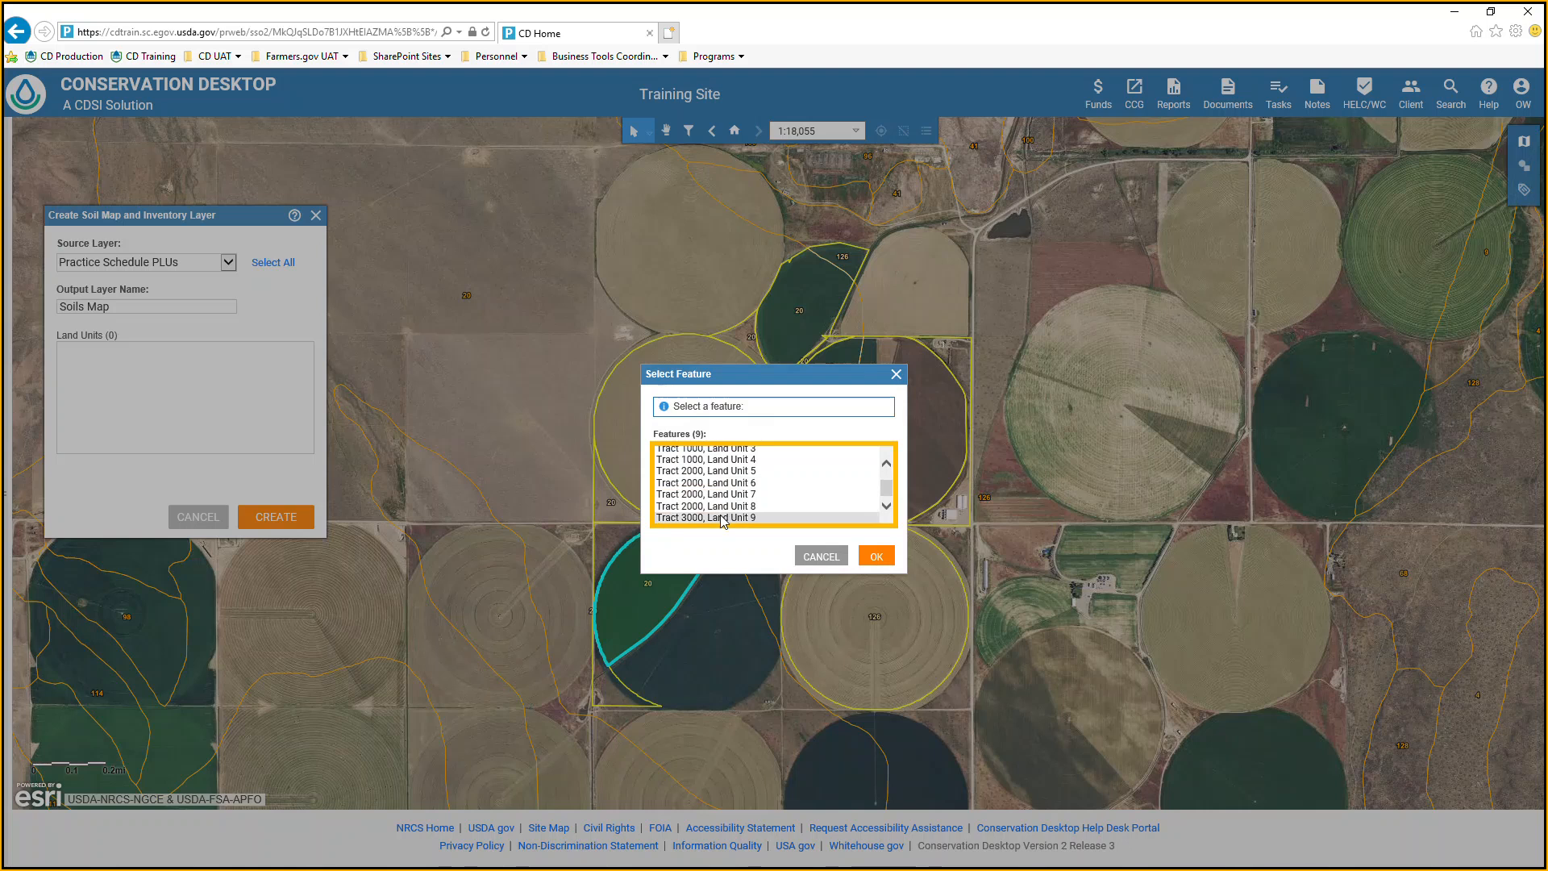
pyautogui.keyDown('shift'); pyautogui.click(717, 520); pyautogui.keyUp('shift')
pyautogui.click(877, 556)
pyautogui.click(278, 516)
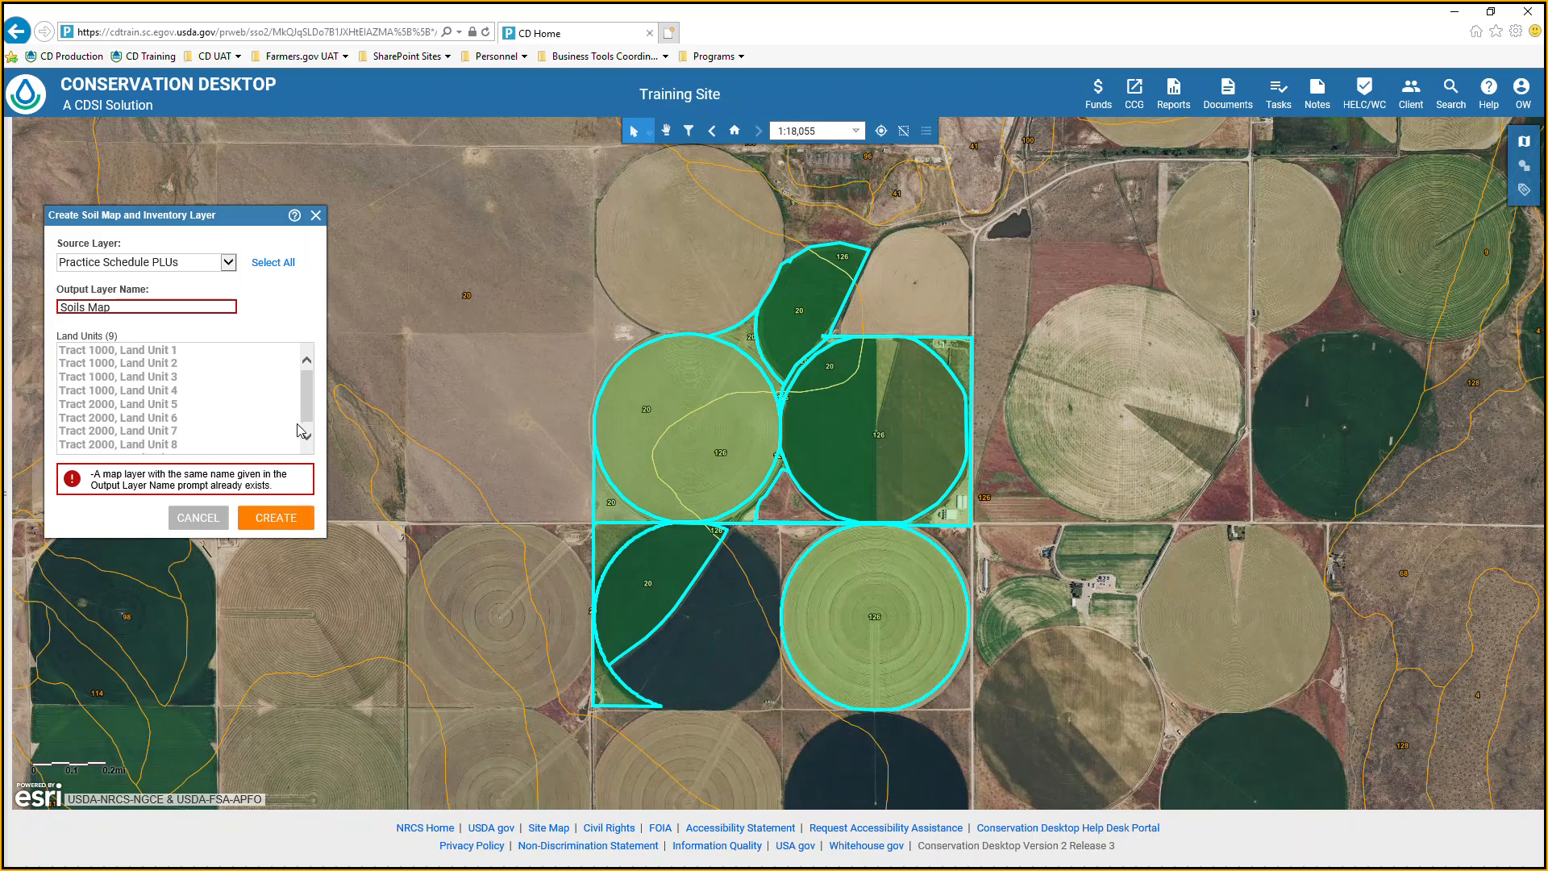
# Try to create the soil map and inventory layer under the name Soils Map2, and cancel out of the dialog.
pyautogui.click(157, 302)
pyautogui.write('2')
pyautogui.click(255, 519)
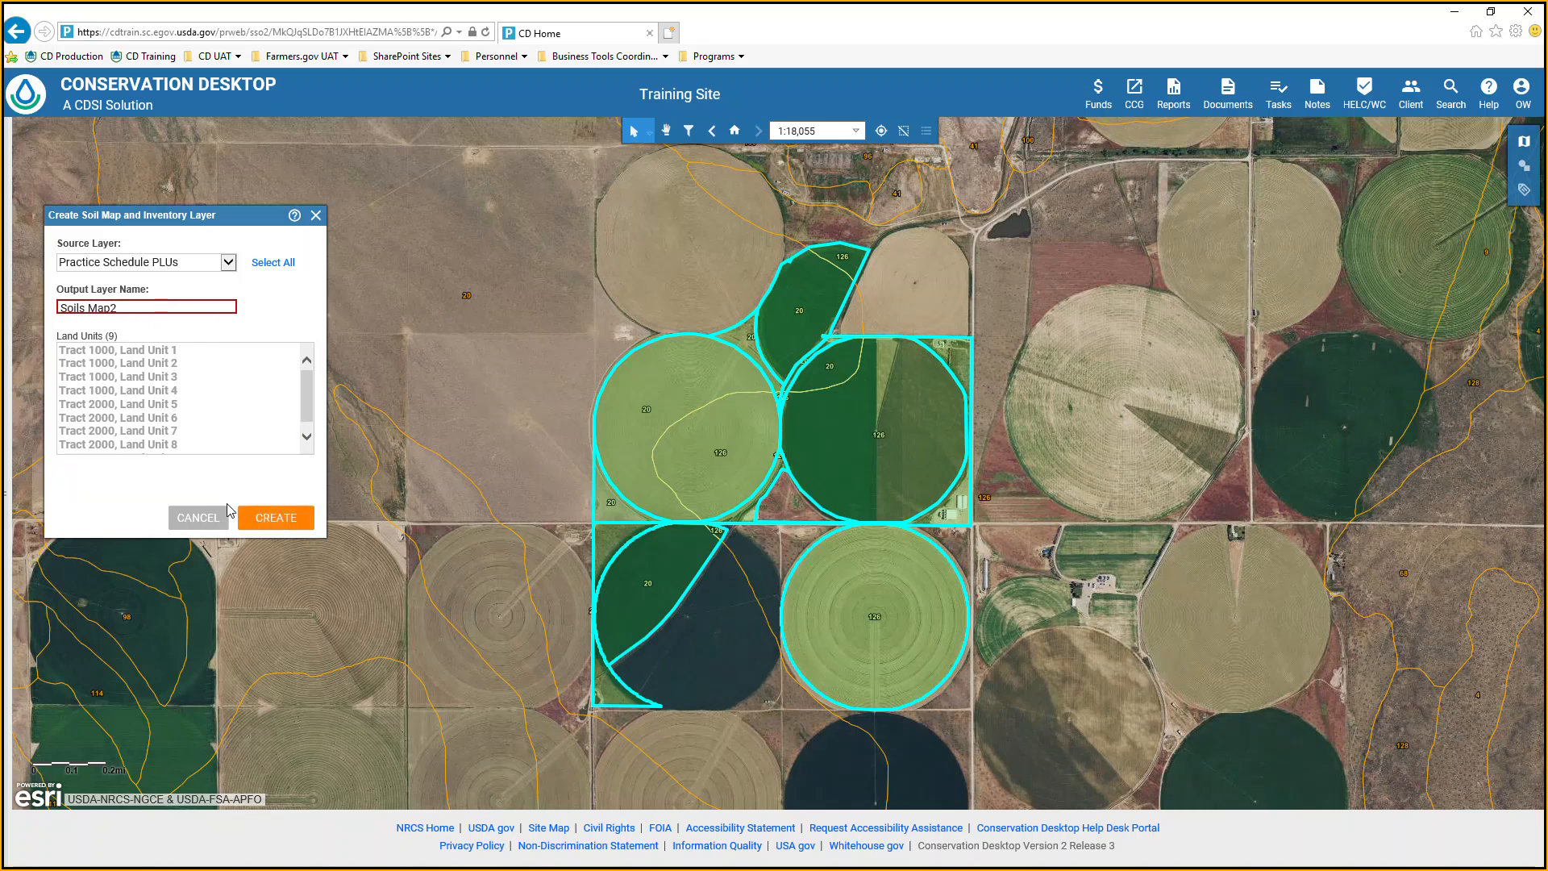
pyautogui.click(207, 518)
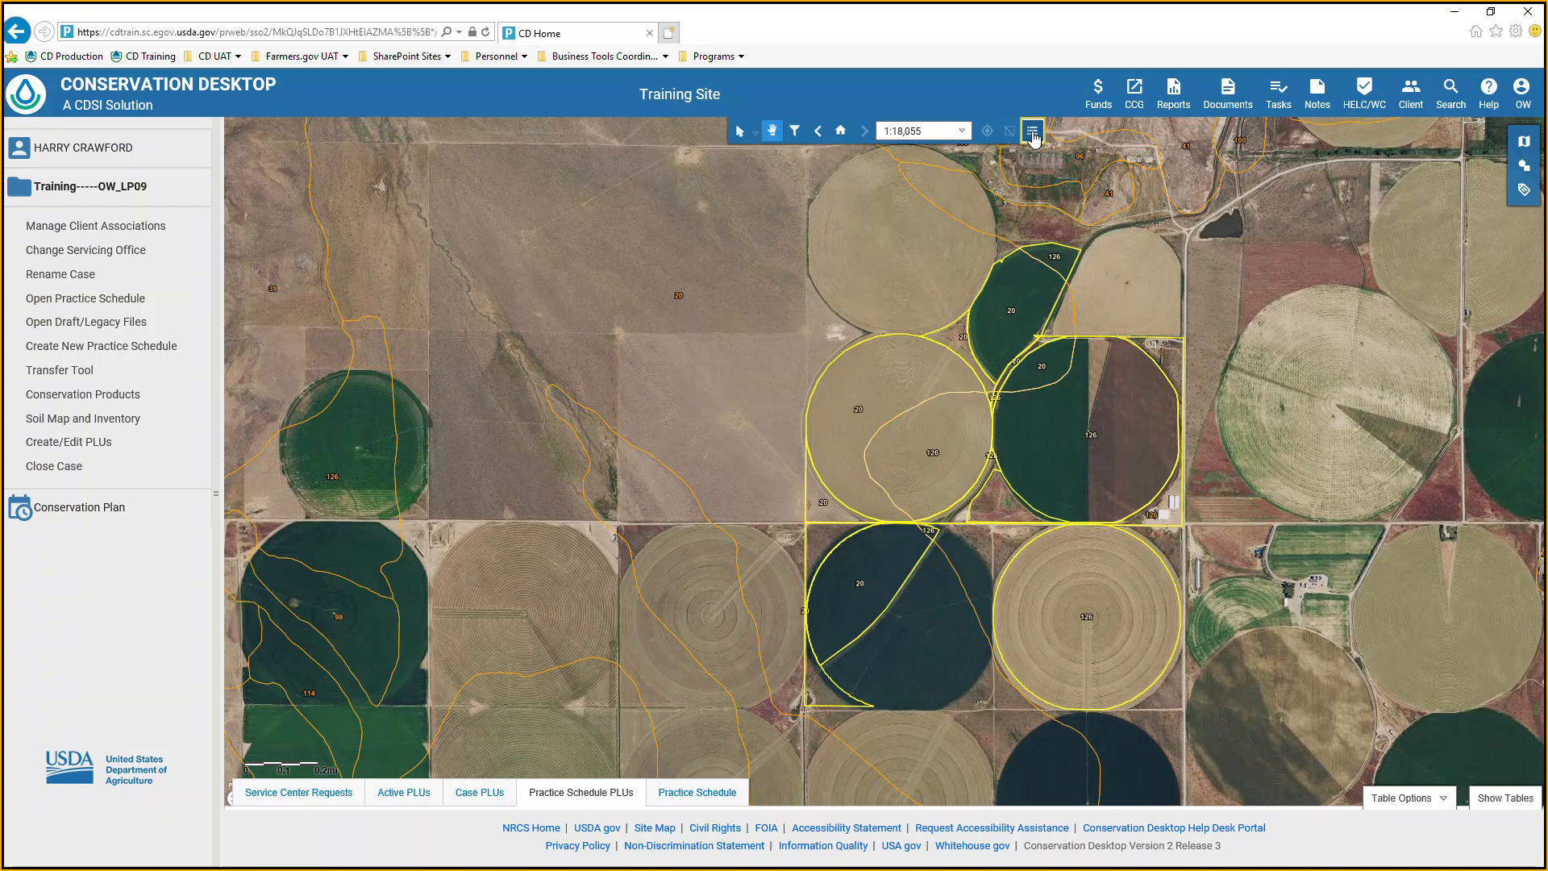
# Turn off the Soils layer in the map contents and inspect the Soils Map layer's boundaries within the land units.
pyautogui.click(1032, 132)
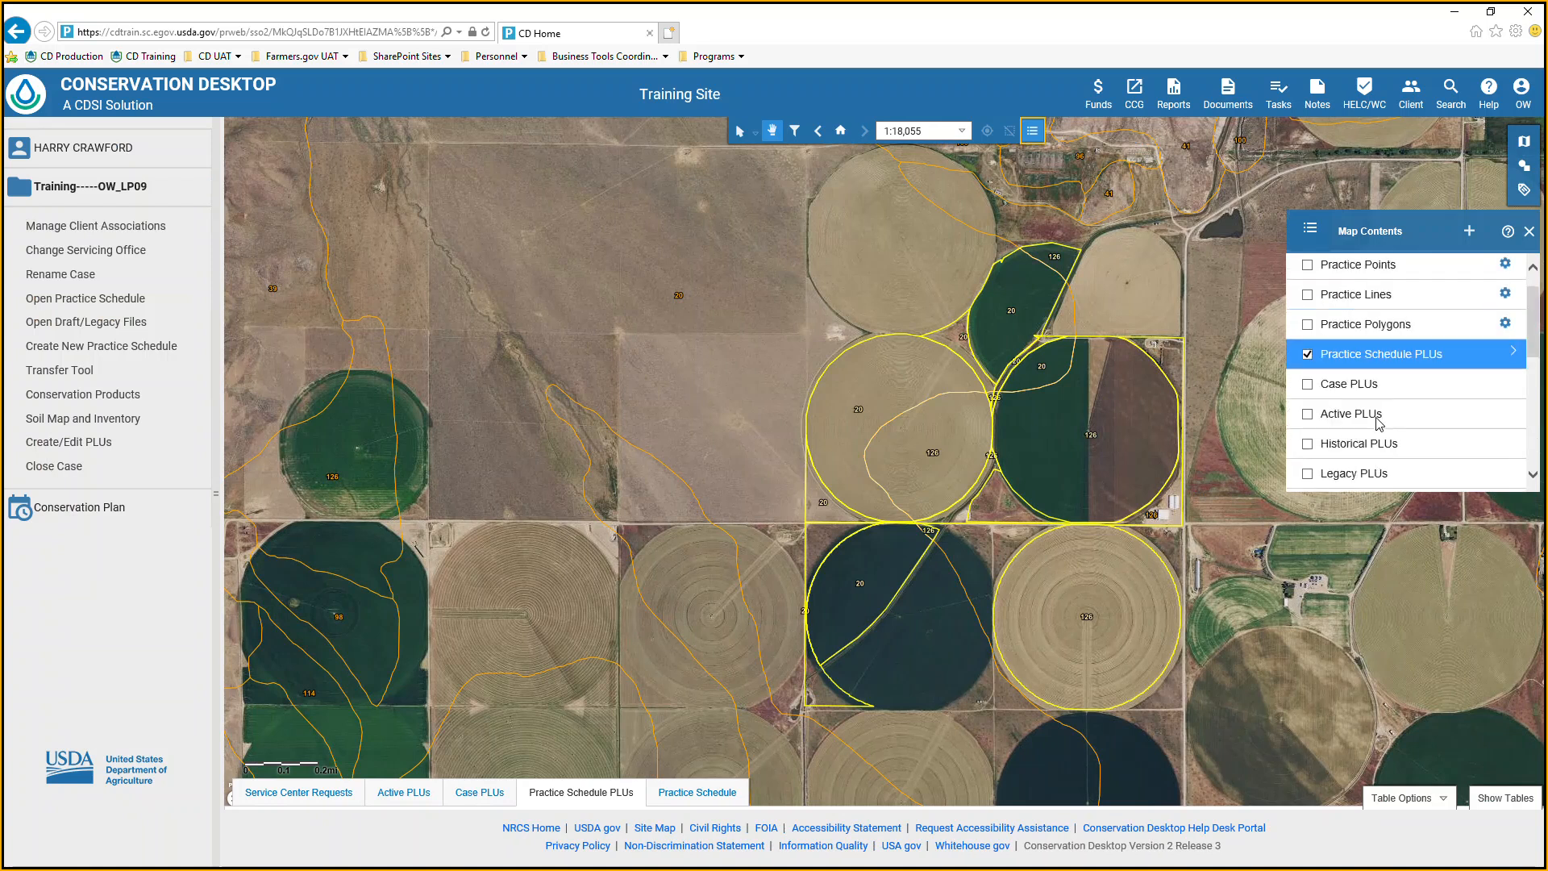
pyautogui.scroll(-3, 1378, 423)
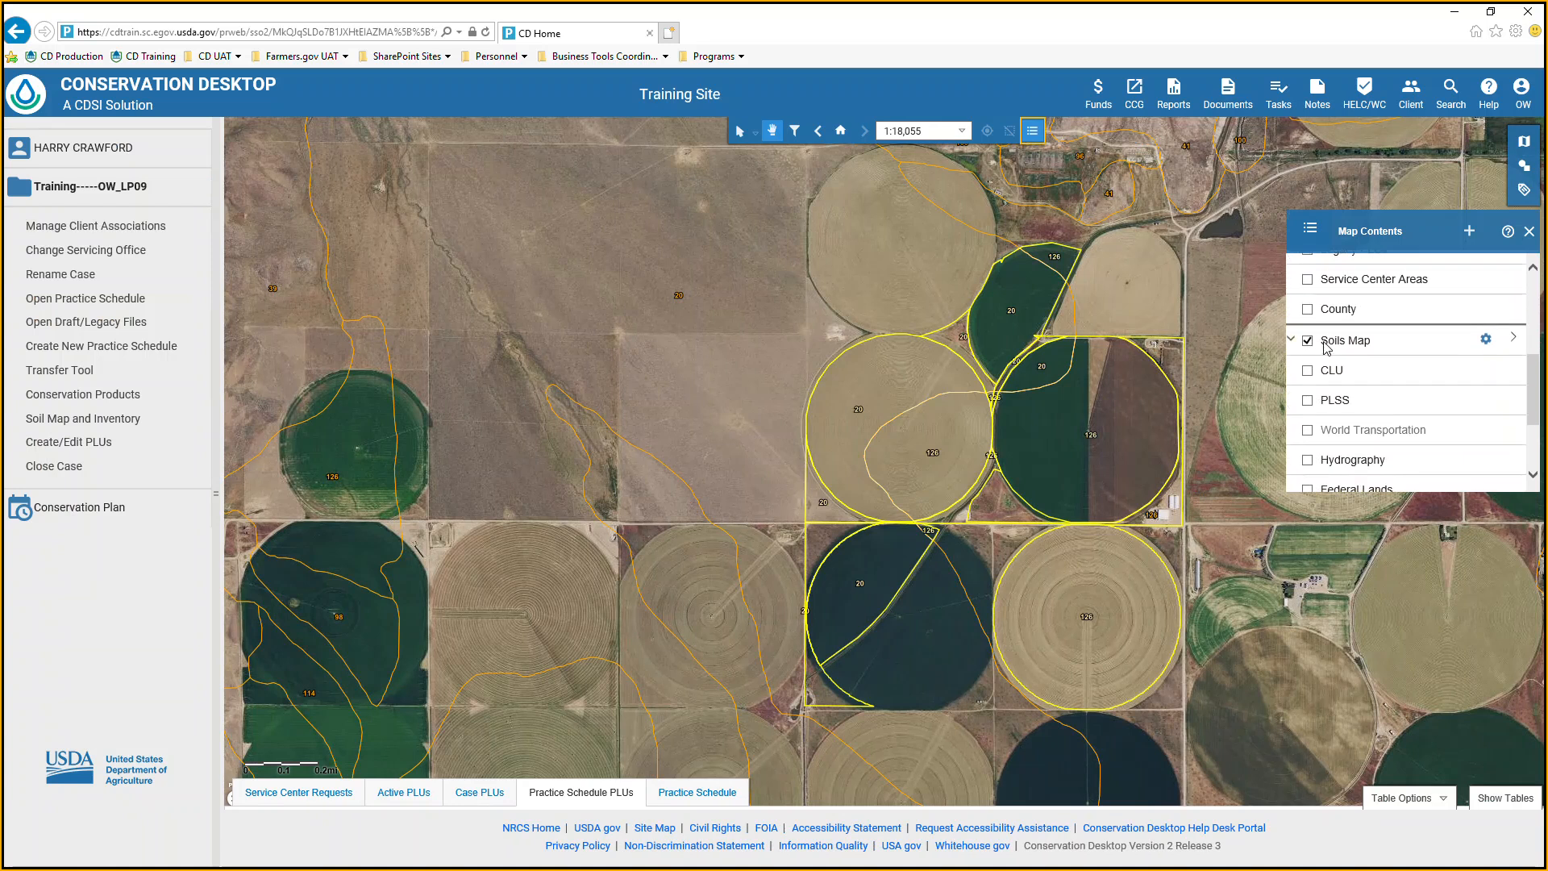
pyautogui.scroll(-2, 1401, 387)
pyautogui.scroll(-1, 1401, 387)
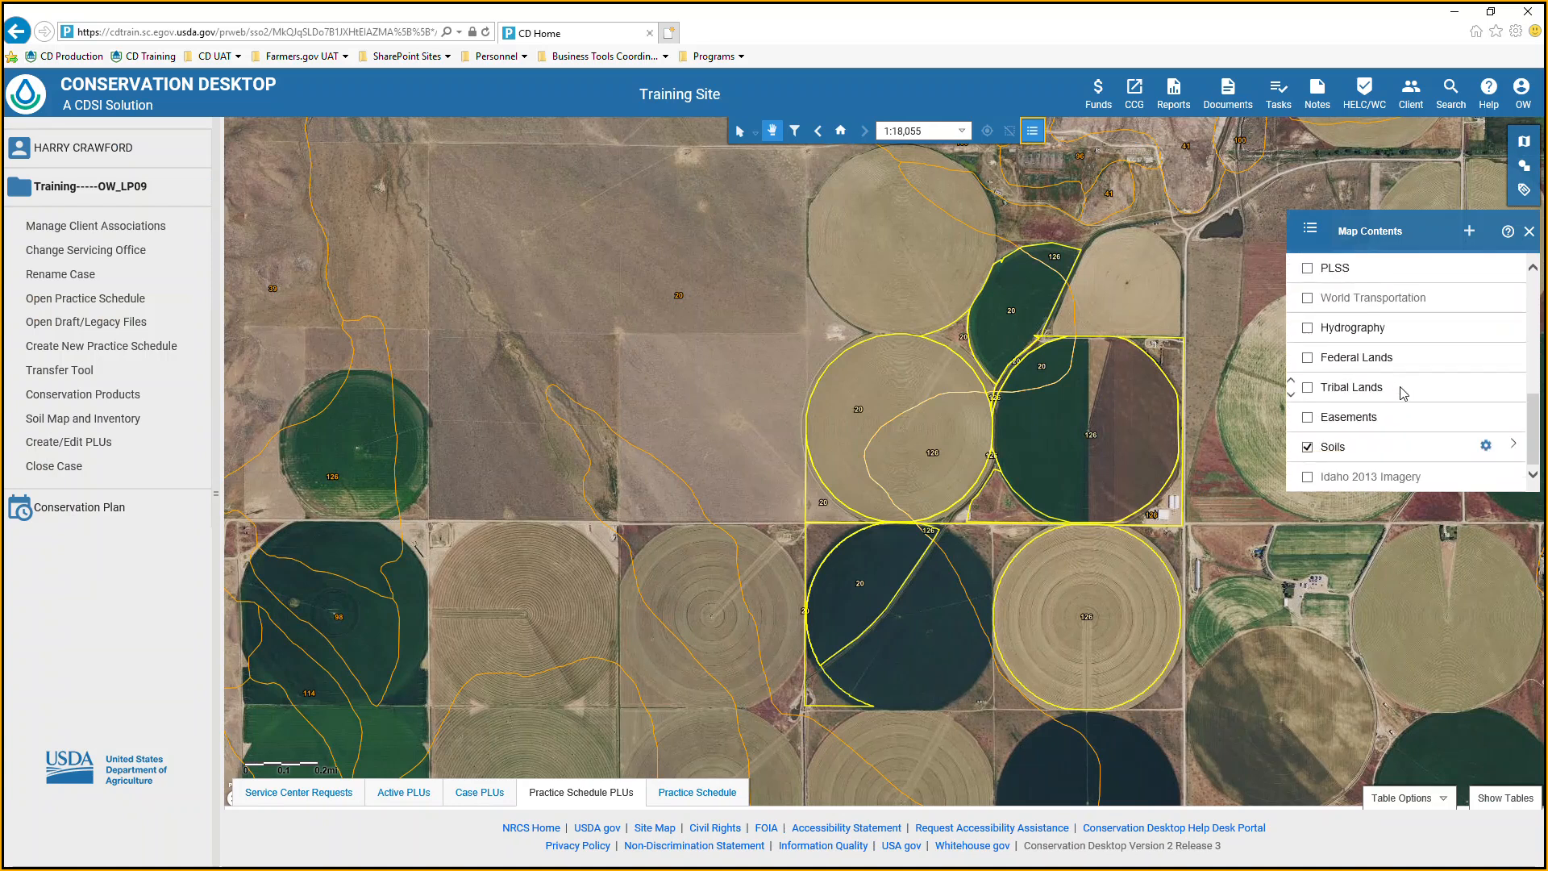
pyautogui.scroll(3, 1401, 387)
pyautogui.scroll(-3, 1413, 423)
pyautogui.click(1308, 448)
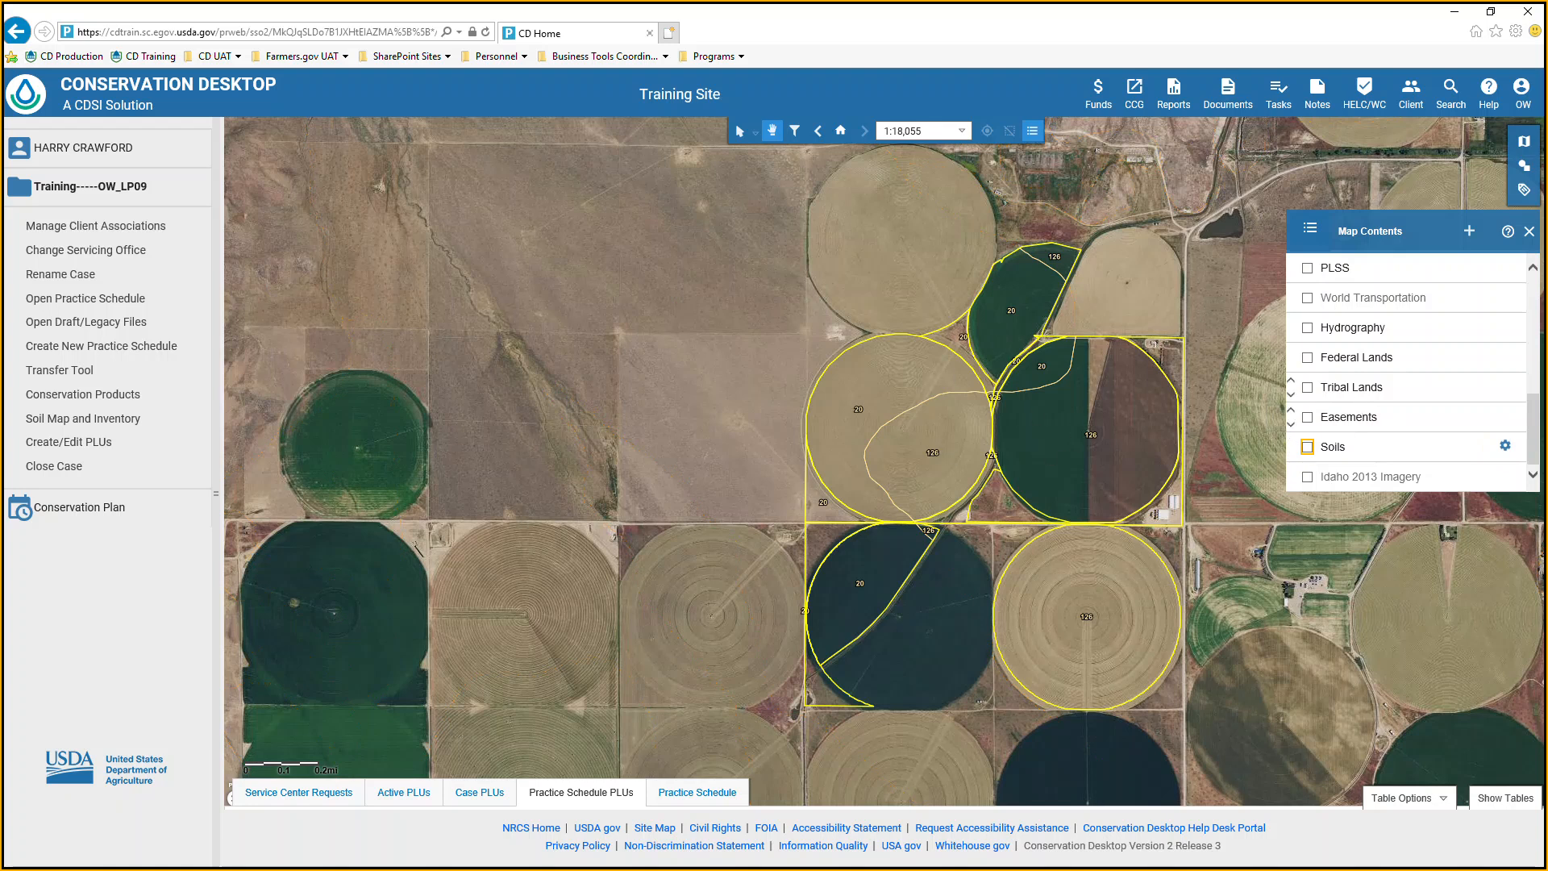
pyautogui.scroll(4, 979, 451)
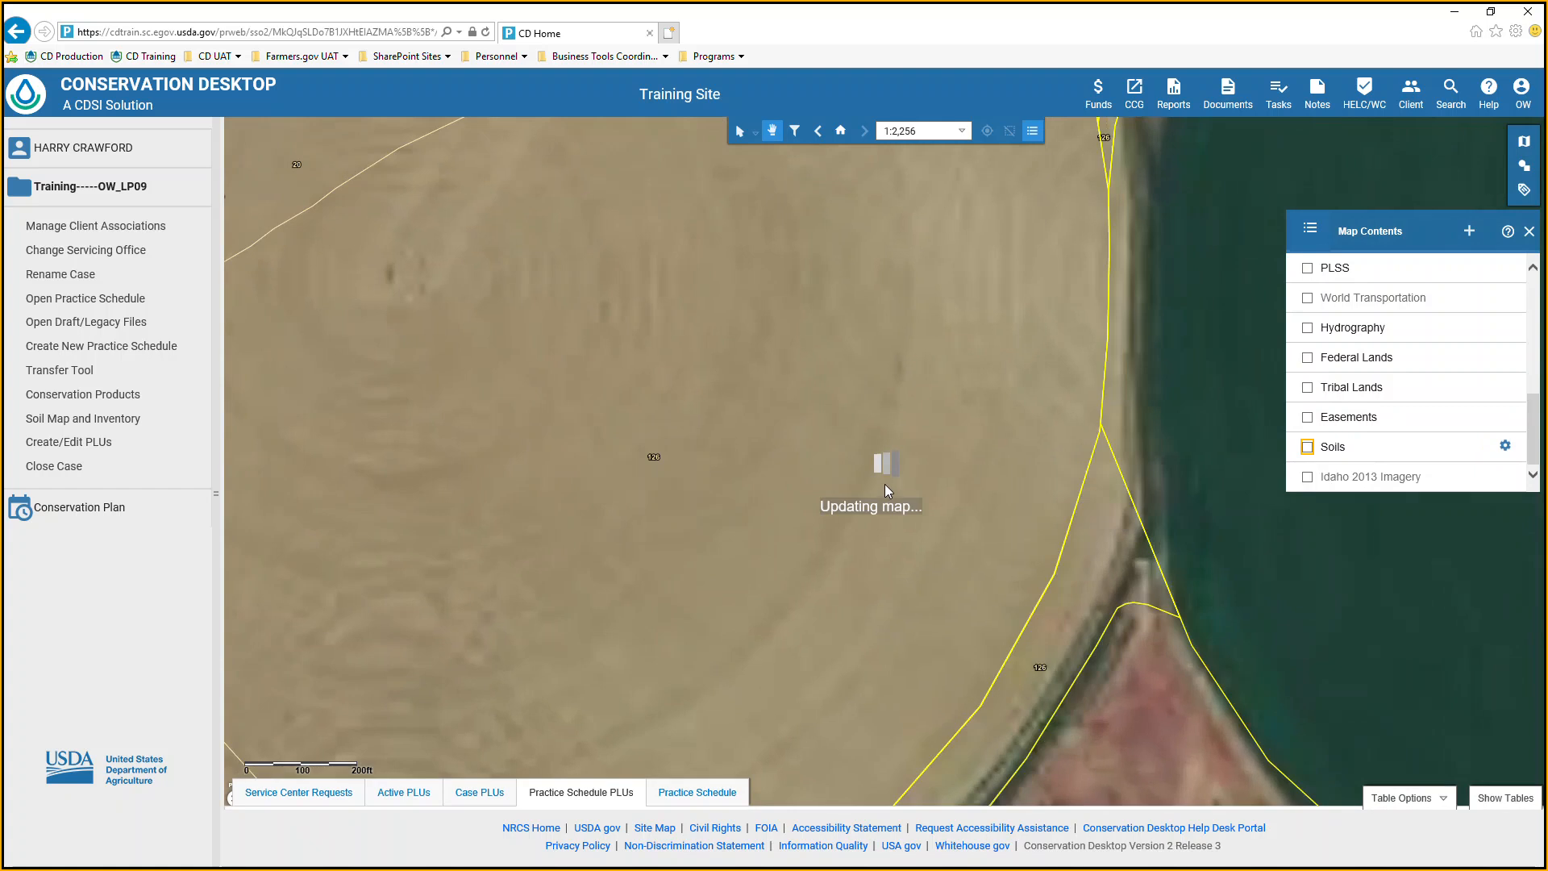
pyautogui.scroll(-1, 905, 508)
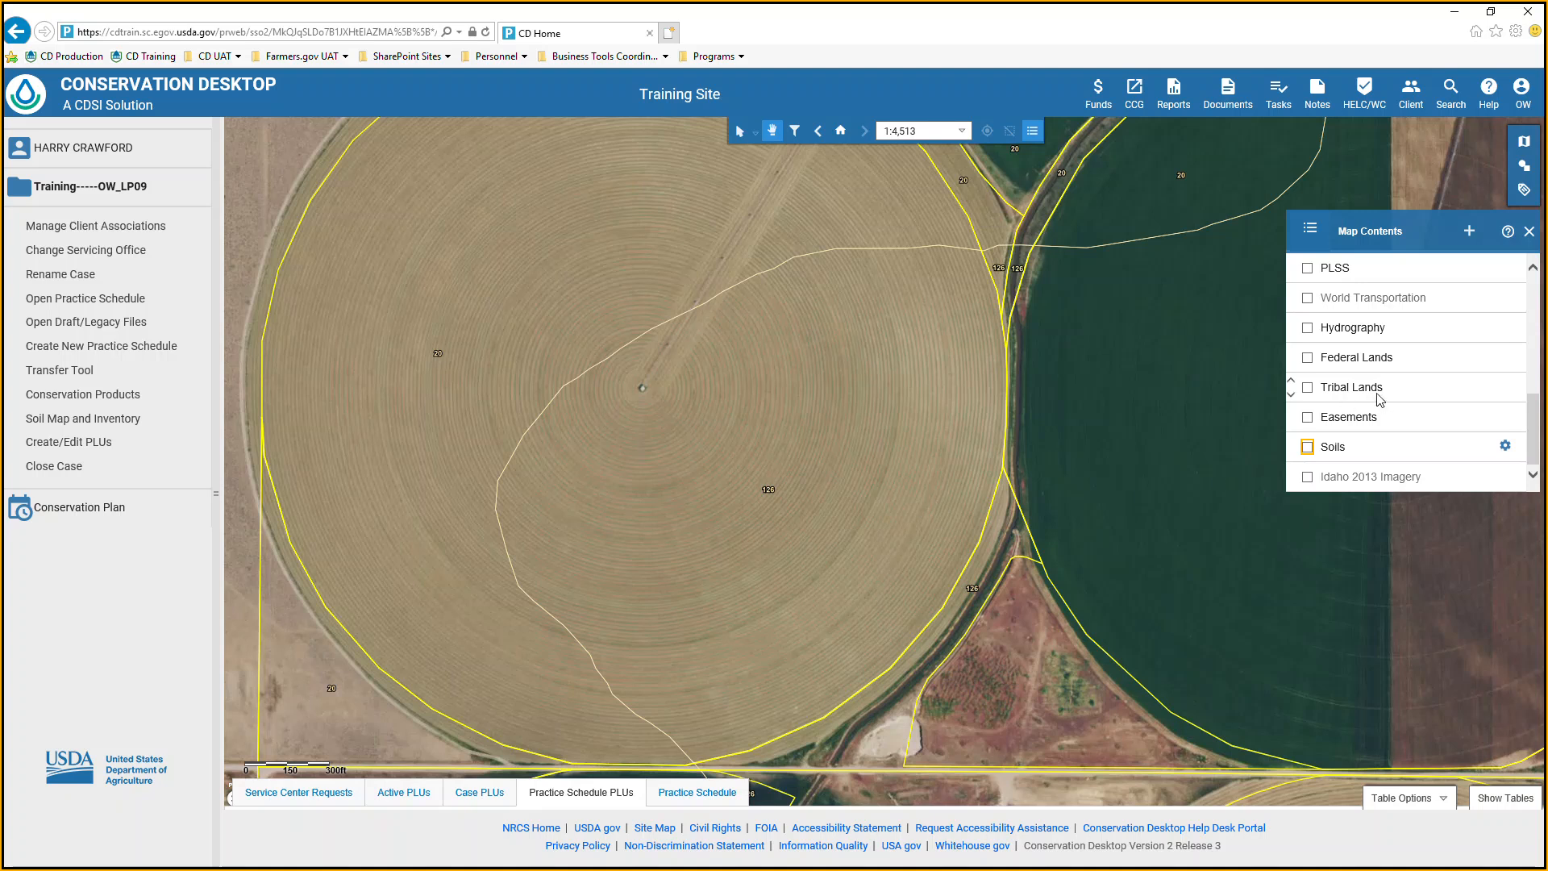
pyautogui.scroll(1, 1508, 270)
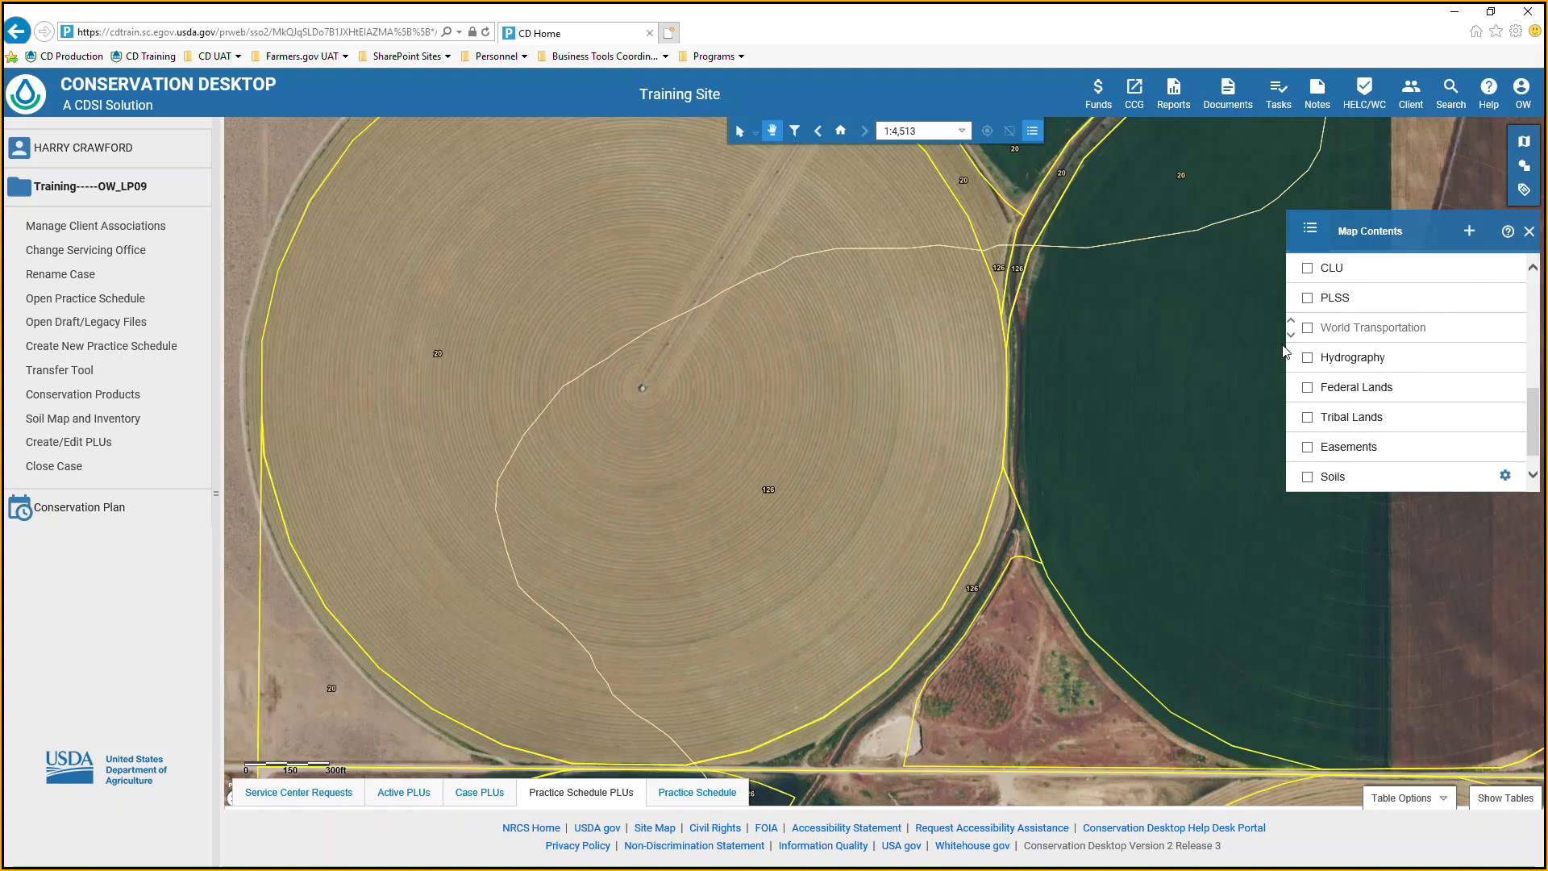
# Start a new conservation product with the Conservation Plan category and the Soils Map and Report type.
pyautogui.click(74, 397)
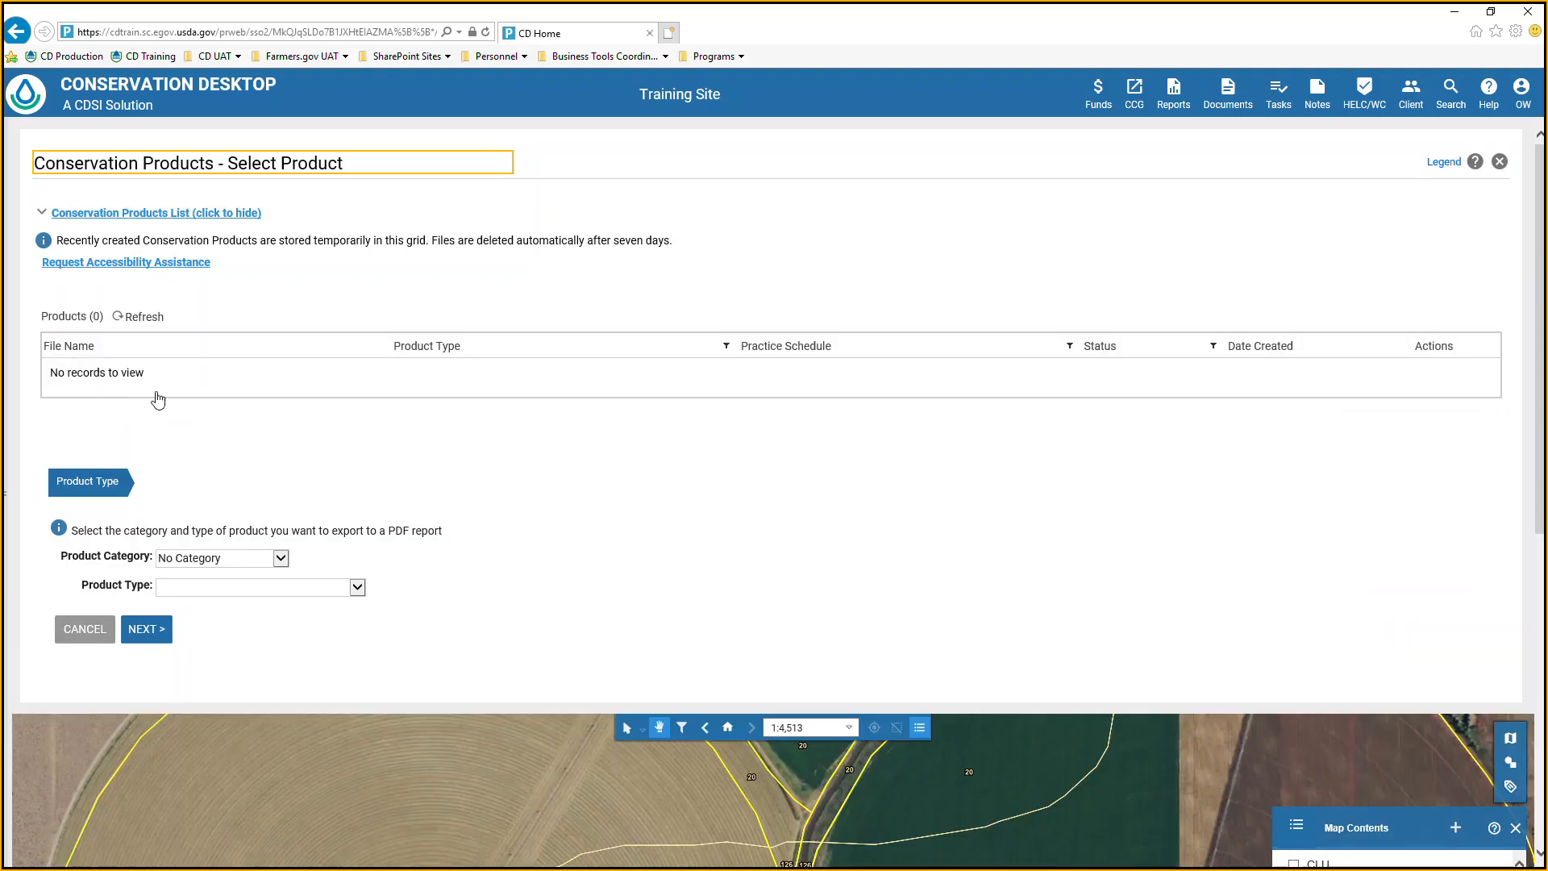
pyautogui.click(262, 557)
pyautogui.click(212, 572)
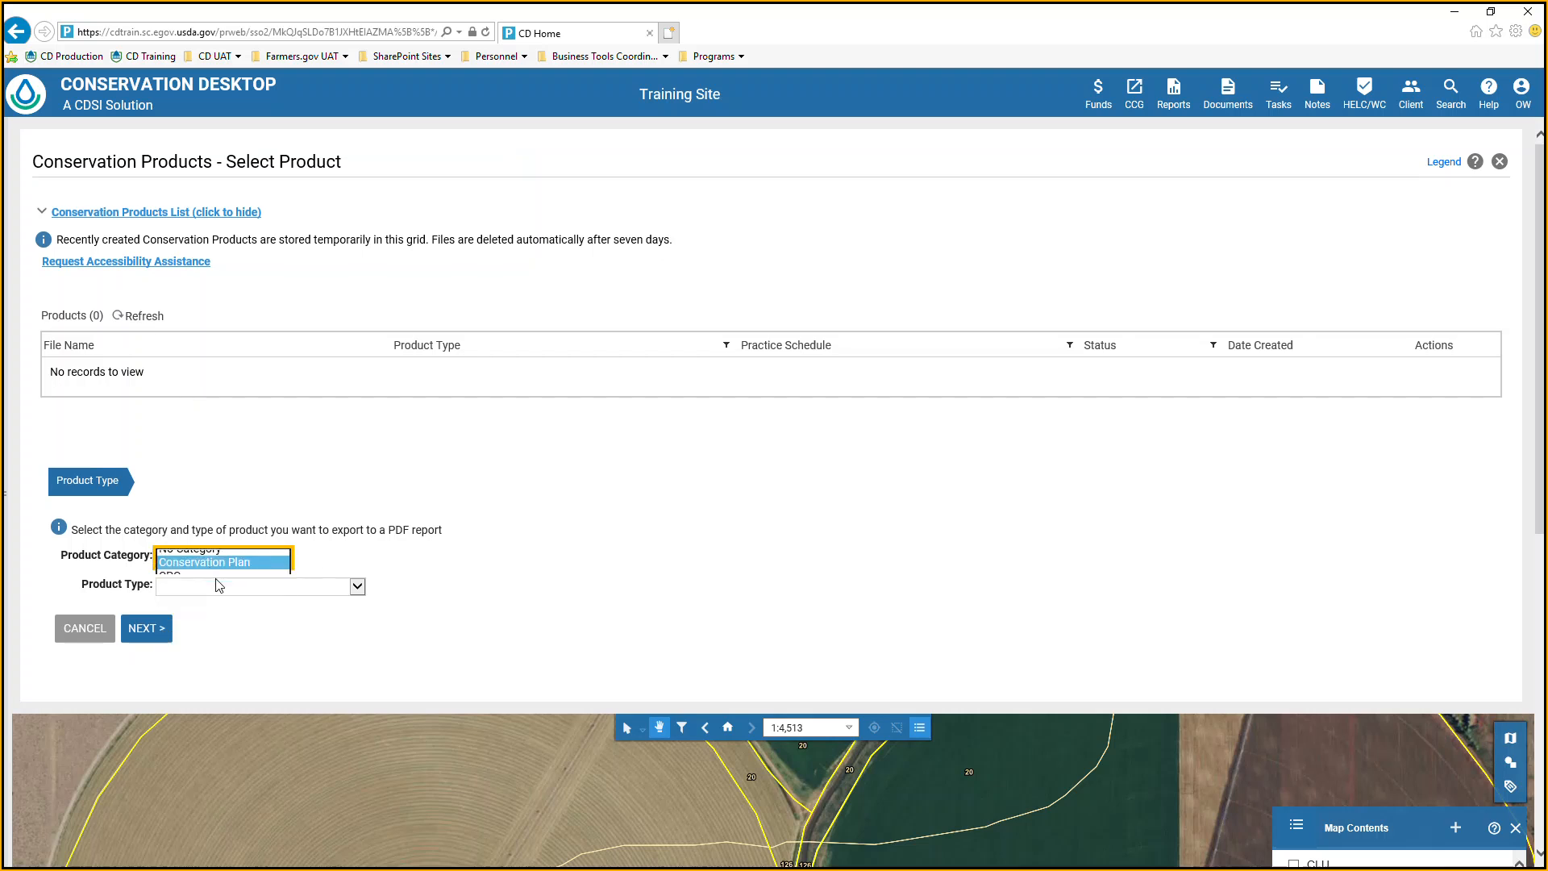
pyautogui.click(357, 587)
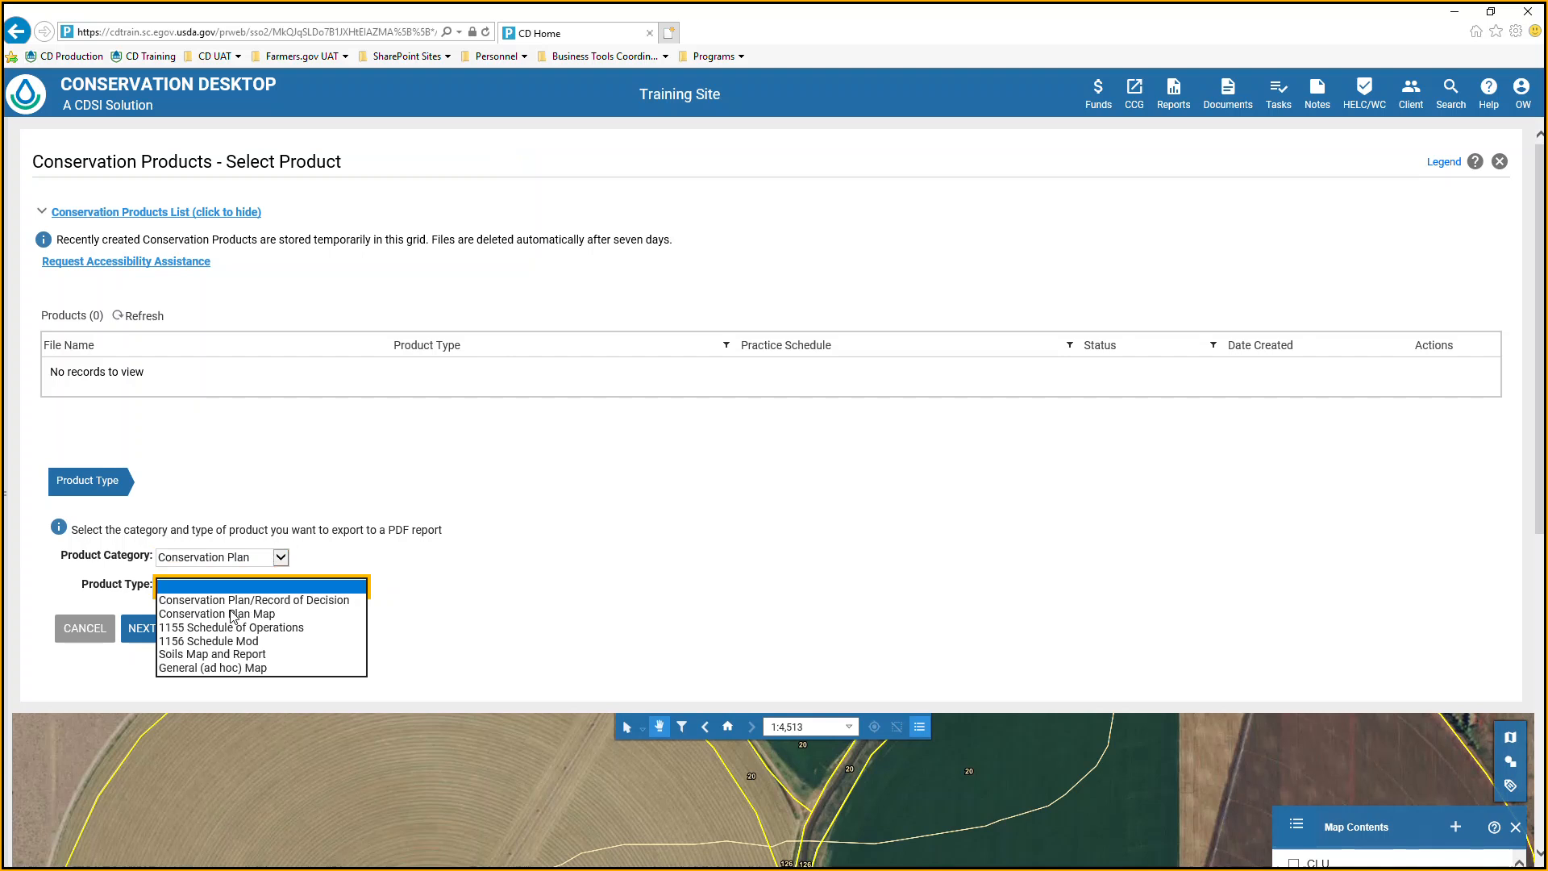
pyautogui.click(225, 655)
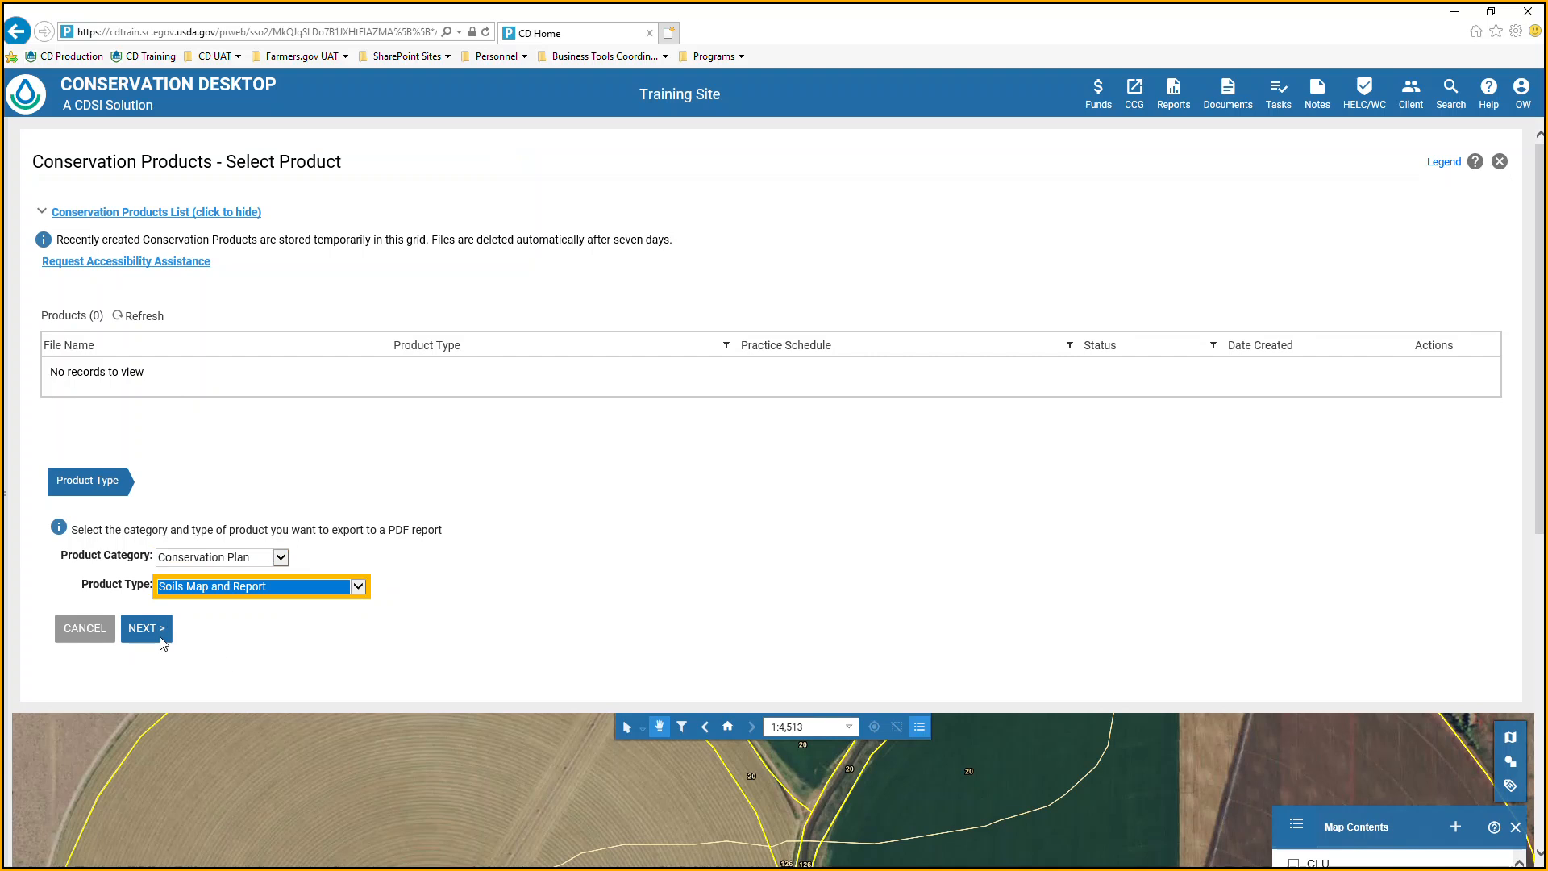
pyautogui.click(167, 636)
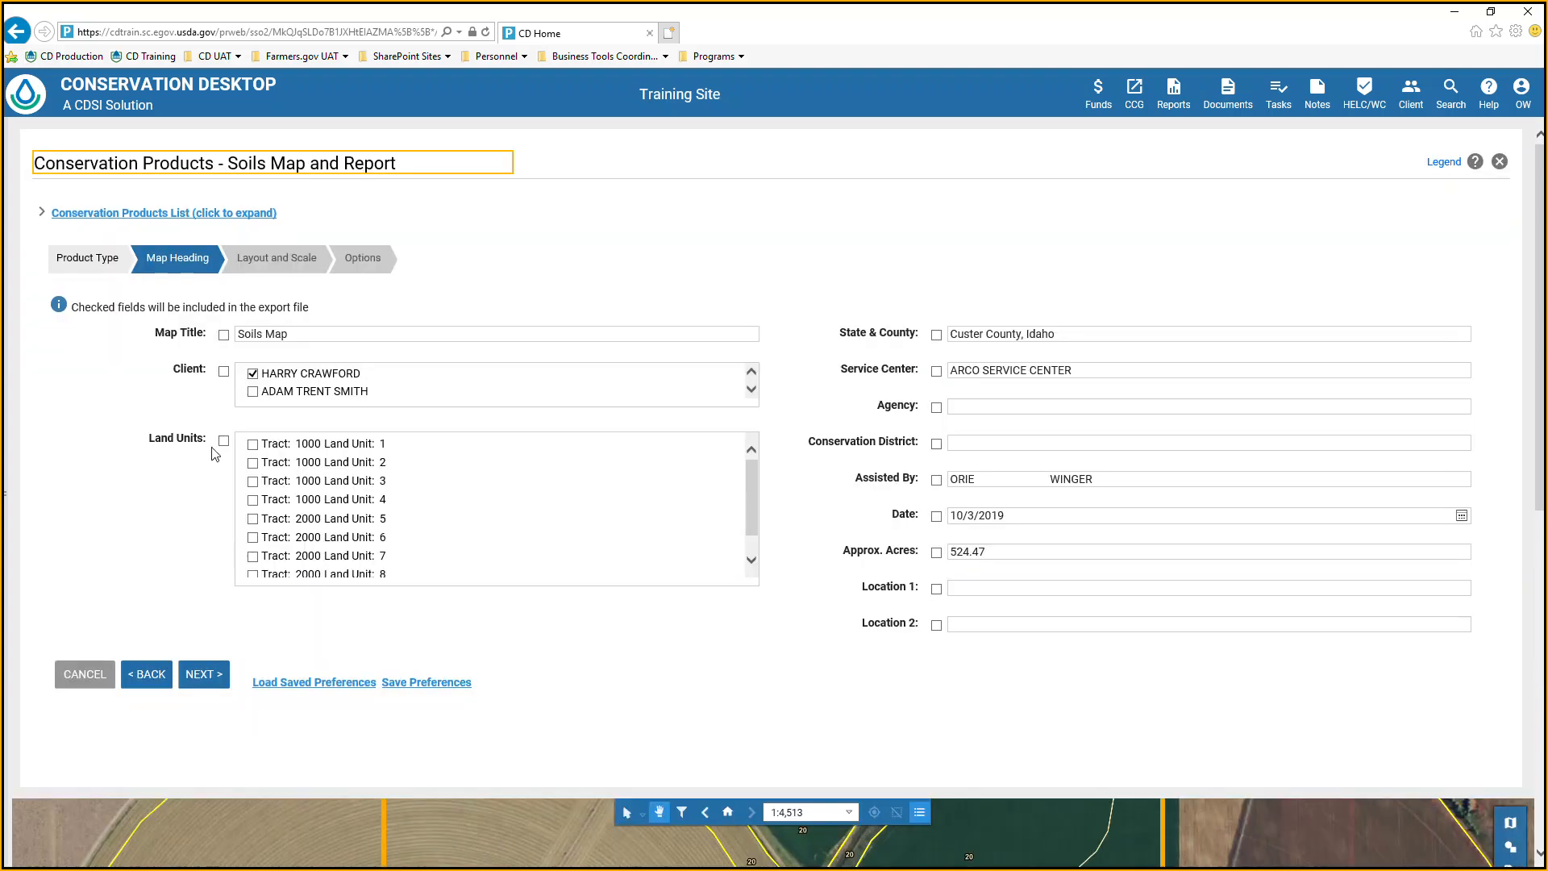
# Load the saved map heading preferences, include Tract 1000 Land Unit 1, and continue to the layout and scale settings.
pyautogui.click(225, 344)
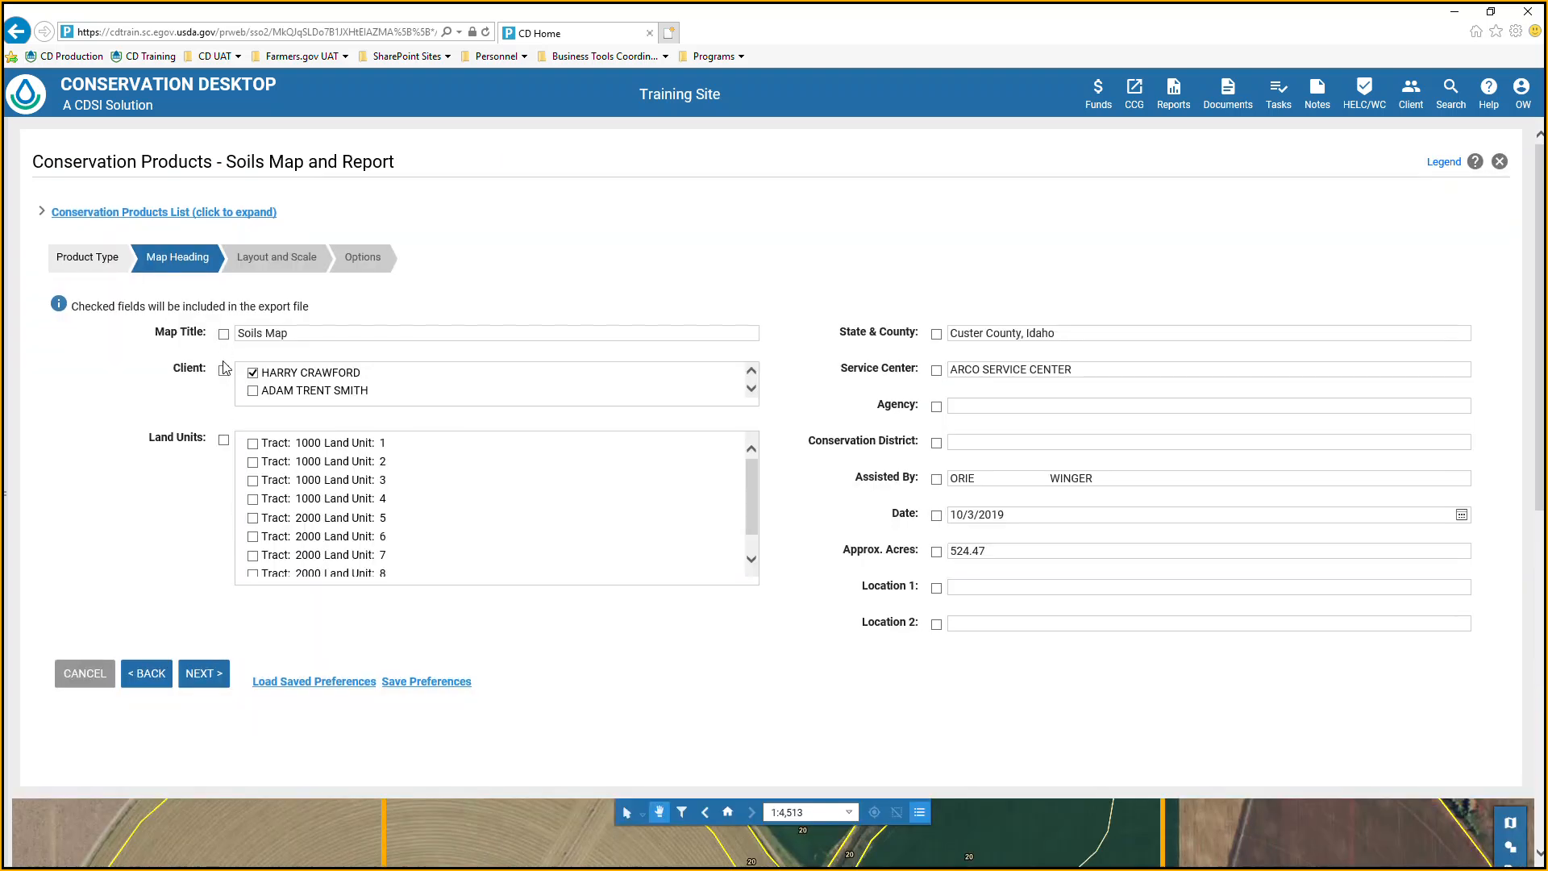
pyautogui.click(321, 684)
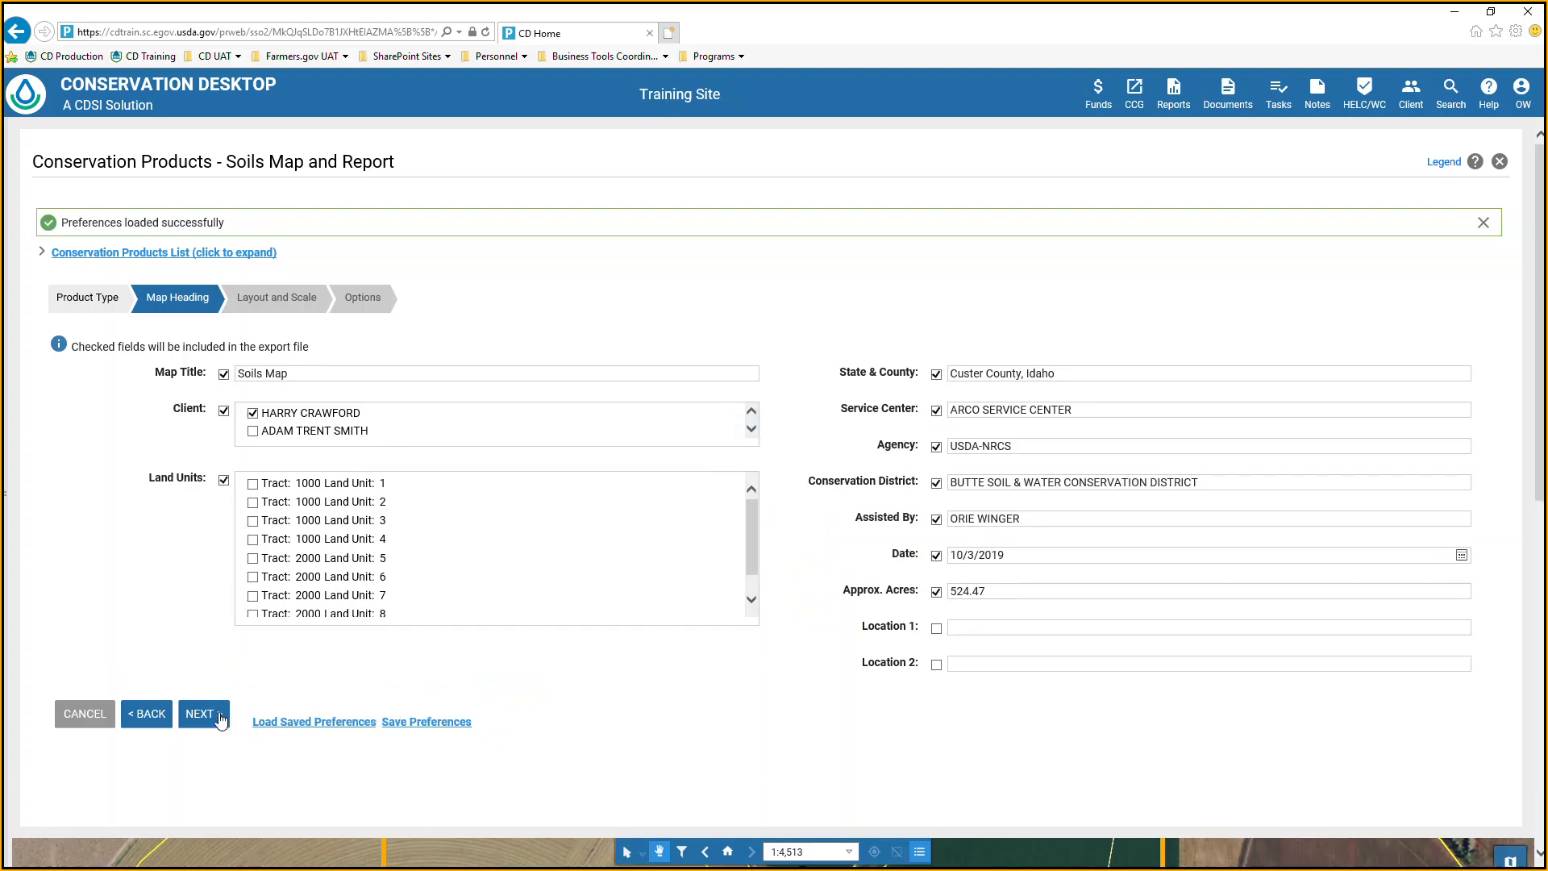
pyautogui.click(225, 715)
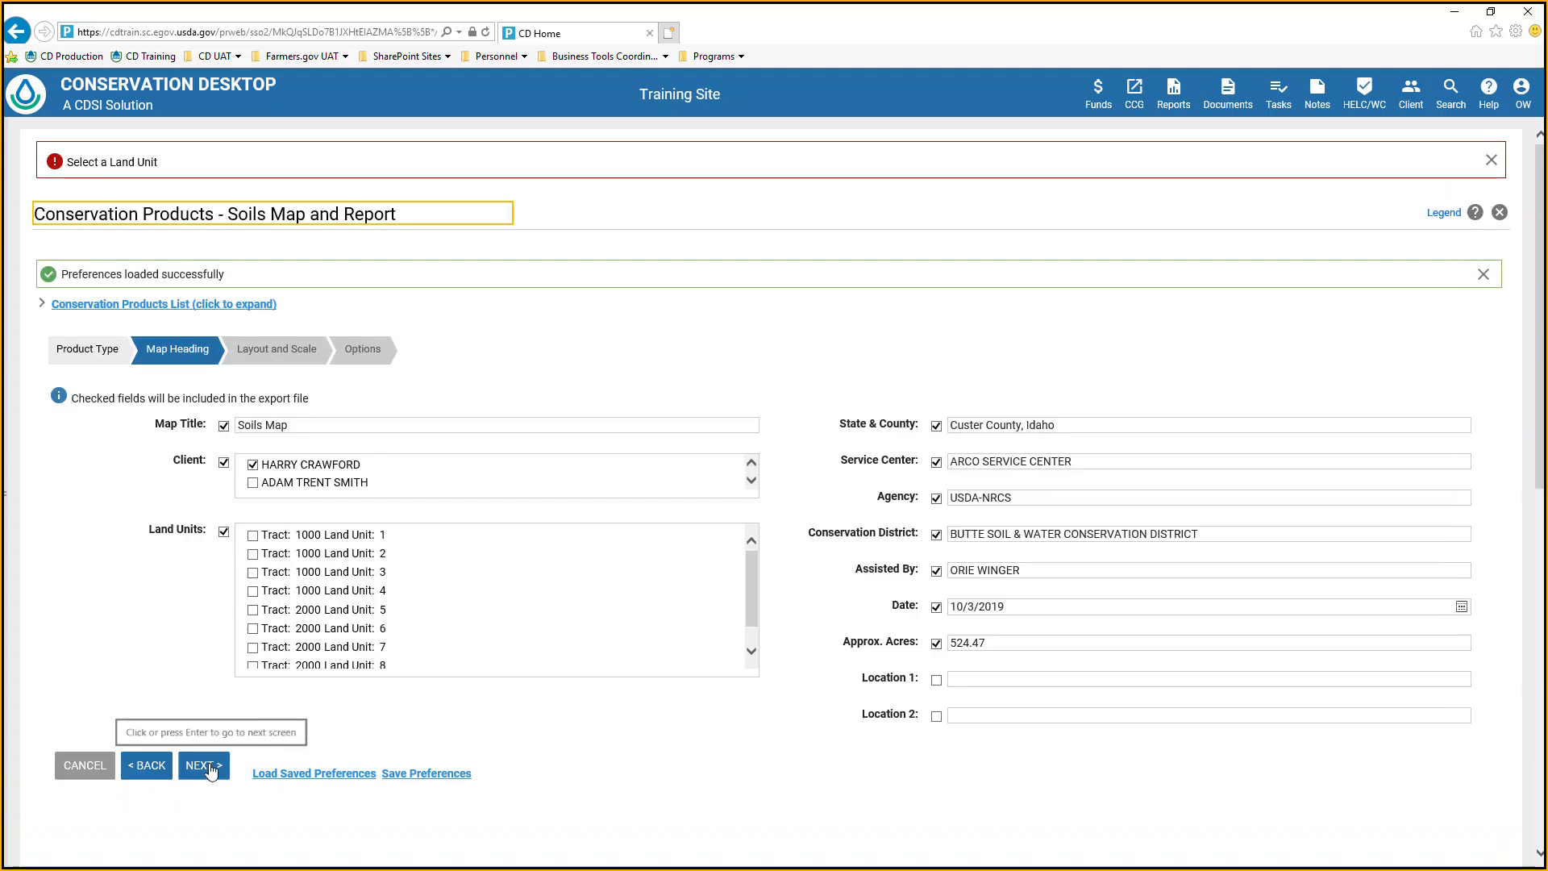
pyautogui.click(254, 537)
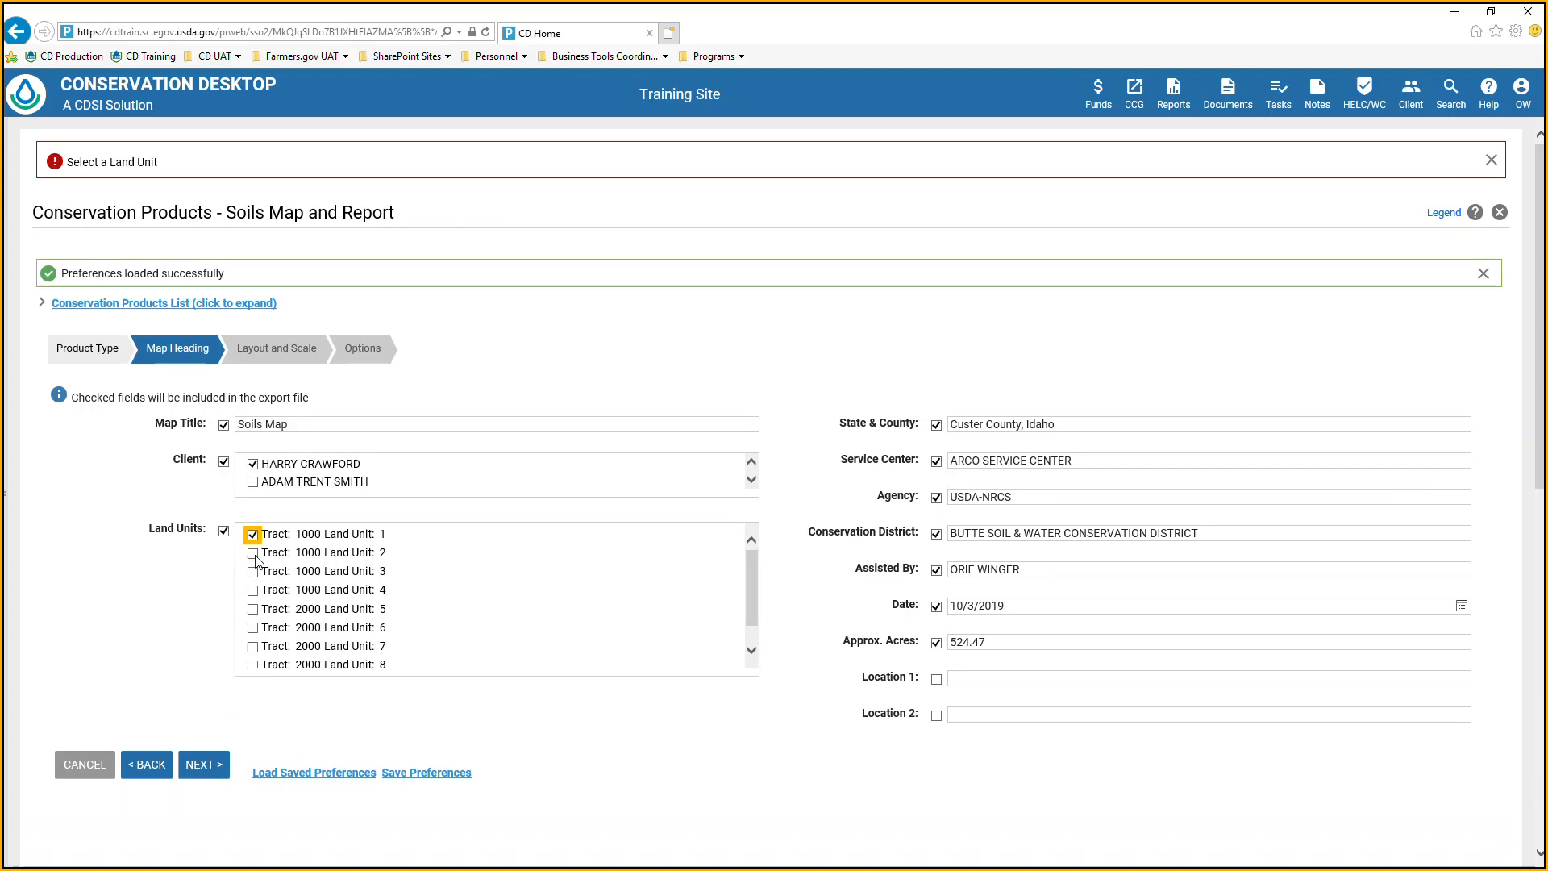
pyautogui.click(219, 754)
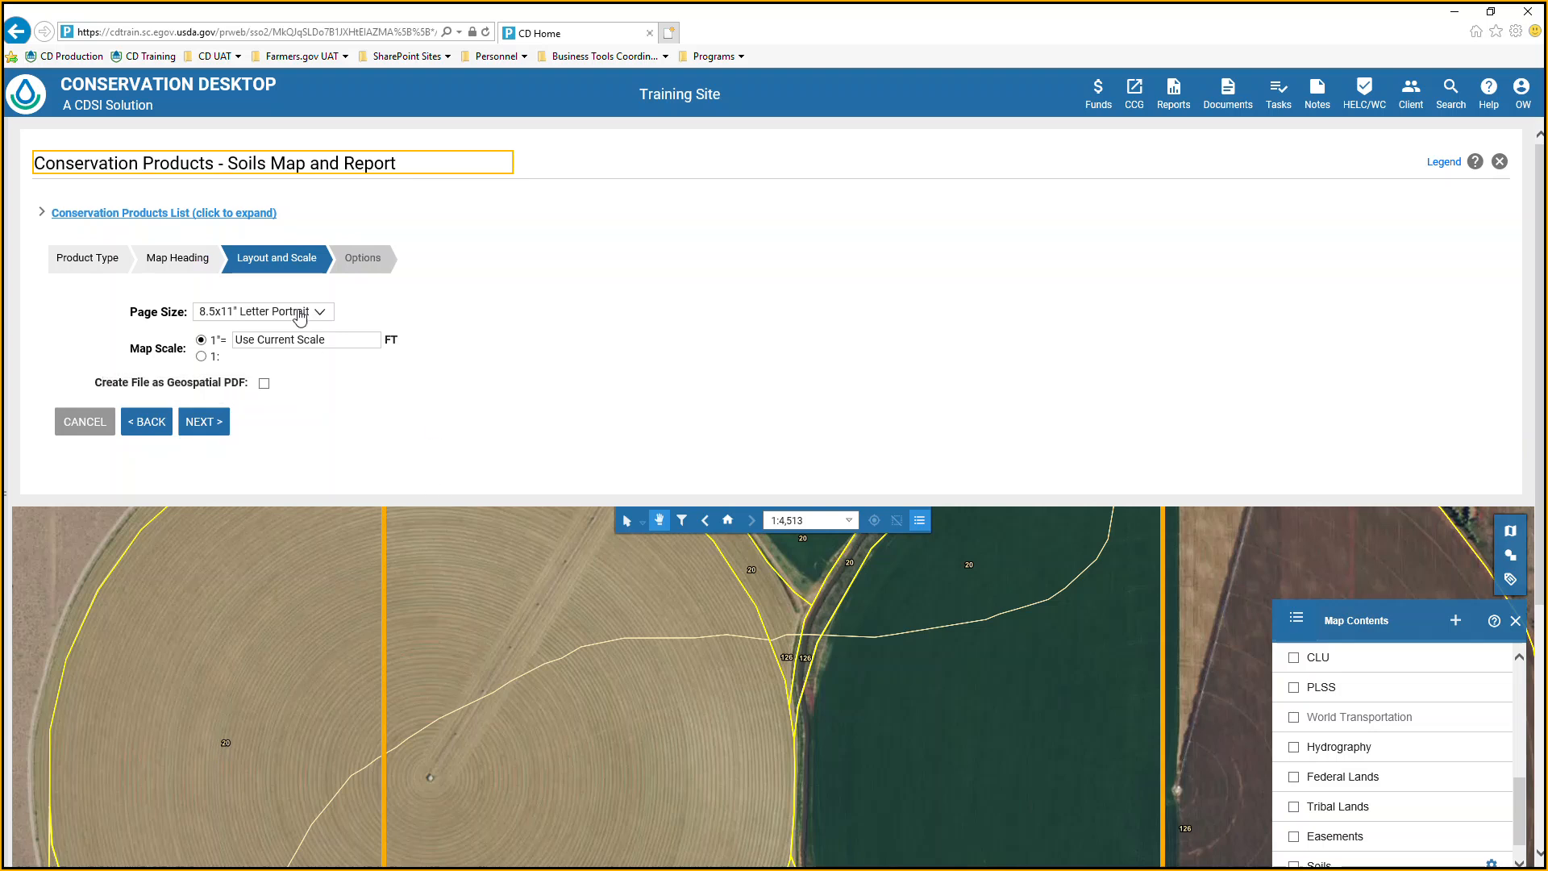
# Set the product's map scale to 1 inch = 2000 ft.
pyautogui.click(335, 339)
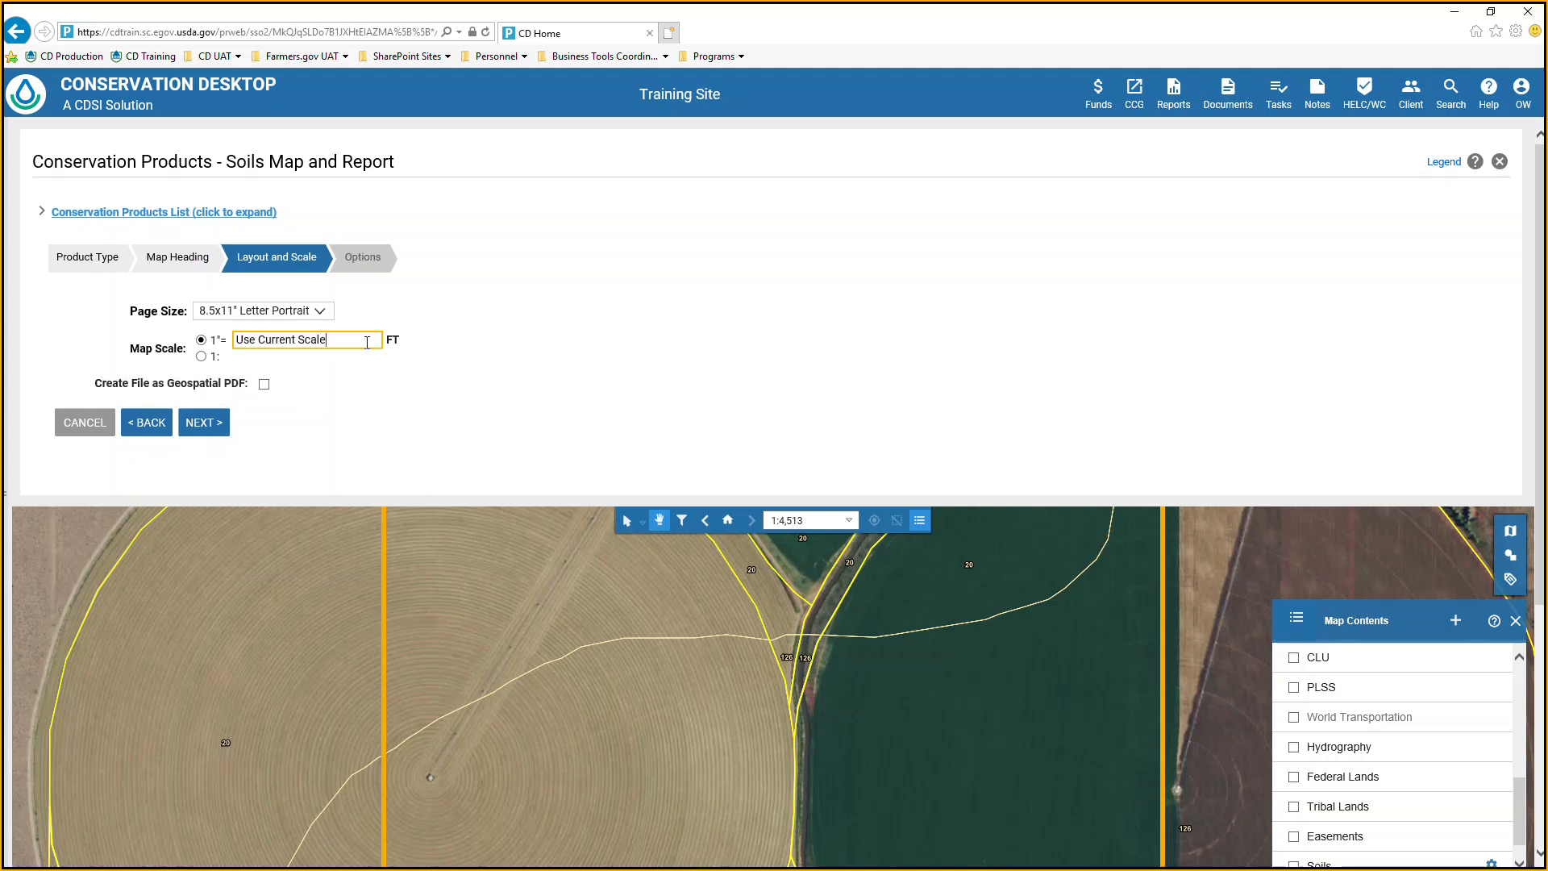
pyautogui.press('BackSpace')
pyautogui.press('BackSpace')
pyautogui.press('BackSpace')
pyautogui.press('BackSpace')
pyautogui.press('BackSpace')
pyautogui.press('BackSpace')
pyautogui.press('BackSpace')
pyautogui.press('BackSpace')
pyautogui.press('BackSpace')
pyautogui.press('BackSpace')
pyautogui.press('BackSpace')
pyautogui.press('BackSpace')
pyautogui.press('BackSpace')
pyautogui.press('BackSpace')
pyautogui.press('BackSpace')
pyautogui.press('BackSpace')
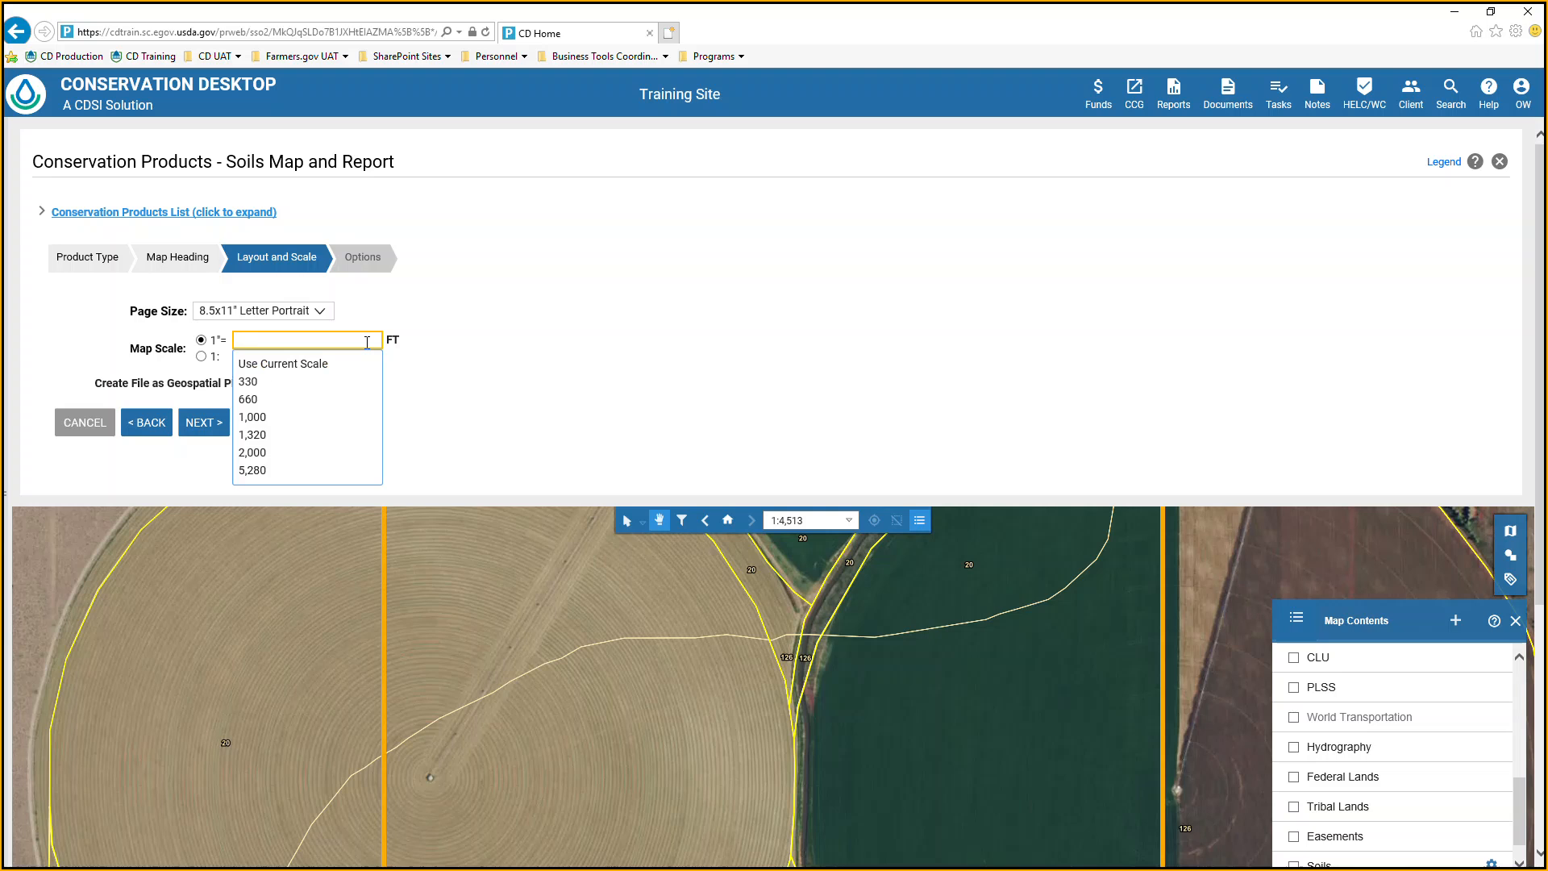
pyautogui.write('2000')
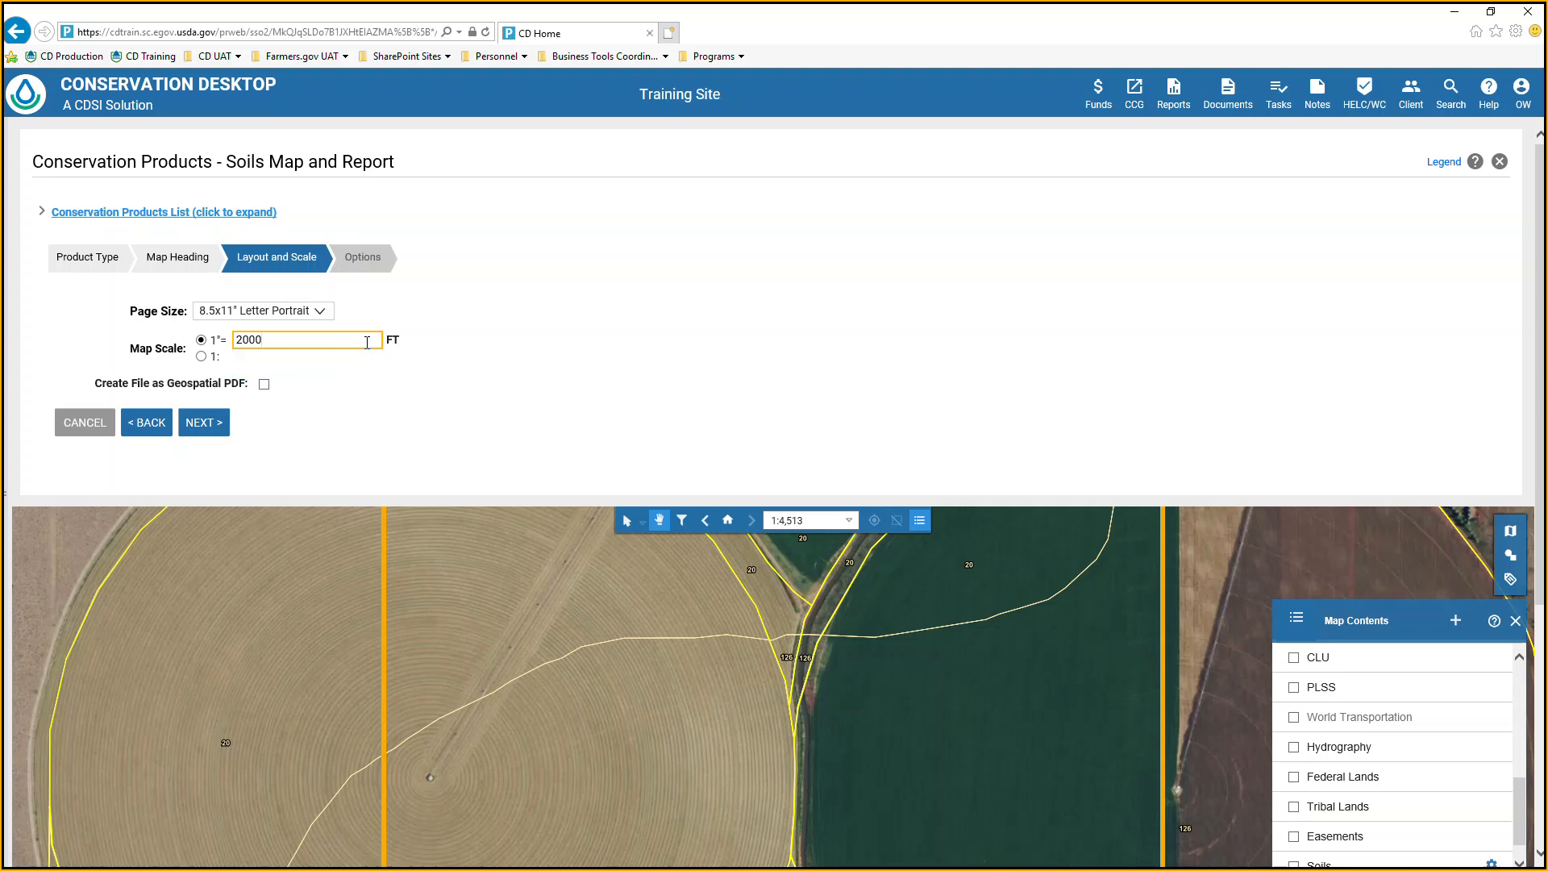
pyautogui.click(343, 389)
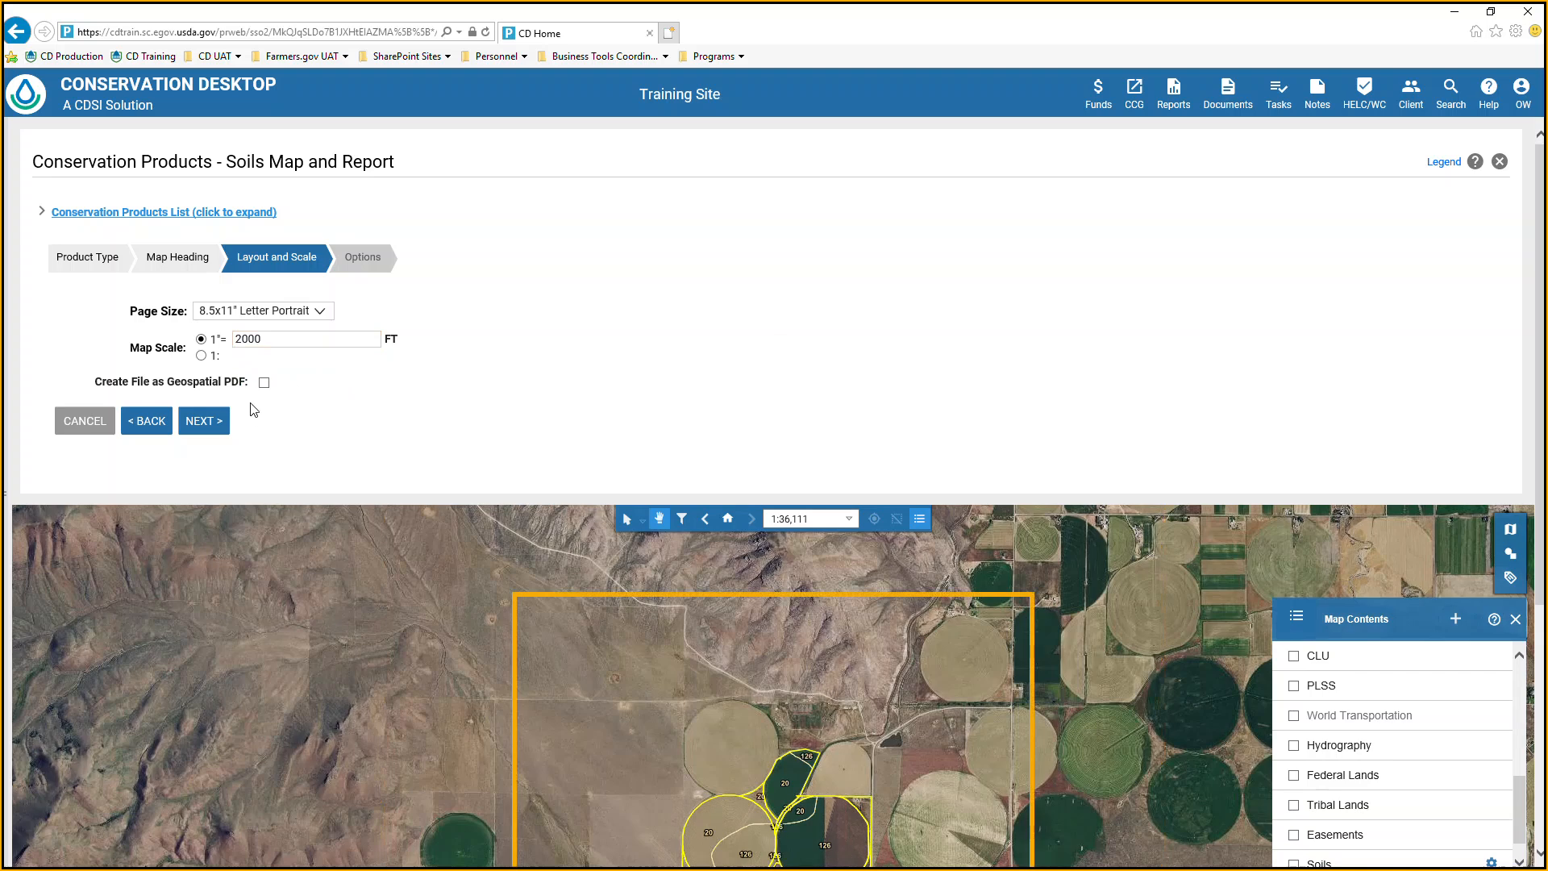
# Set the map scale to 1 inch = 1000 ft, check the print frame around the land units, and continue to the report options.
pyautogui.moveTo(266, 338); pyautogui.dragTo(220, 341)
pyautogui.write('1000')
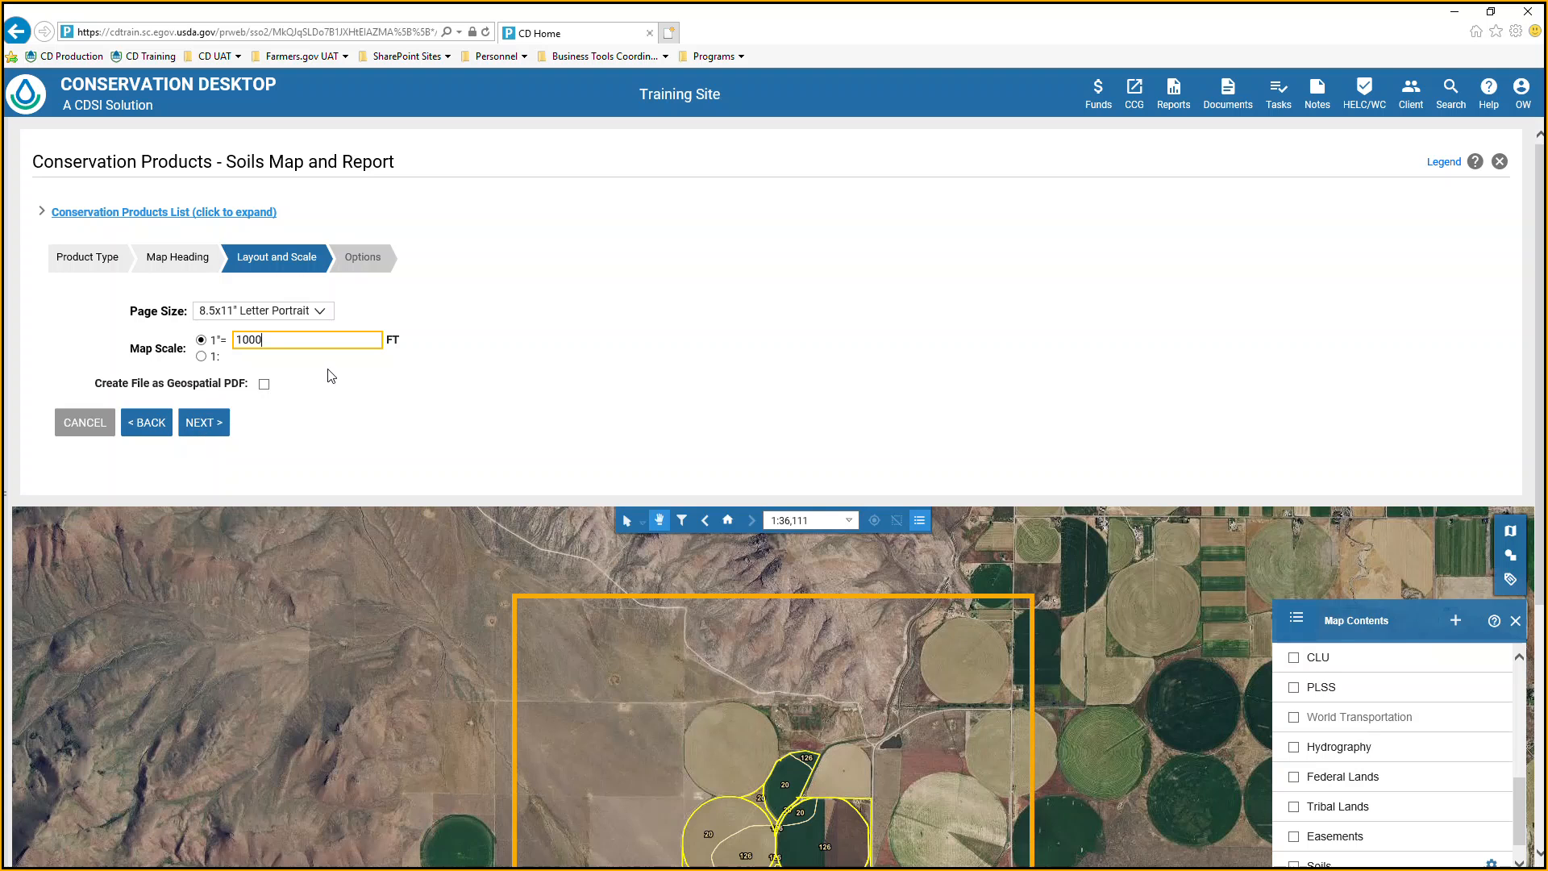
pyautogui.click(412, 382)
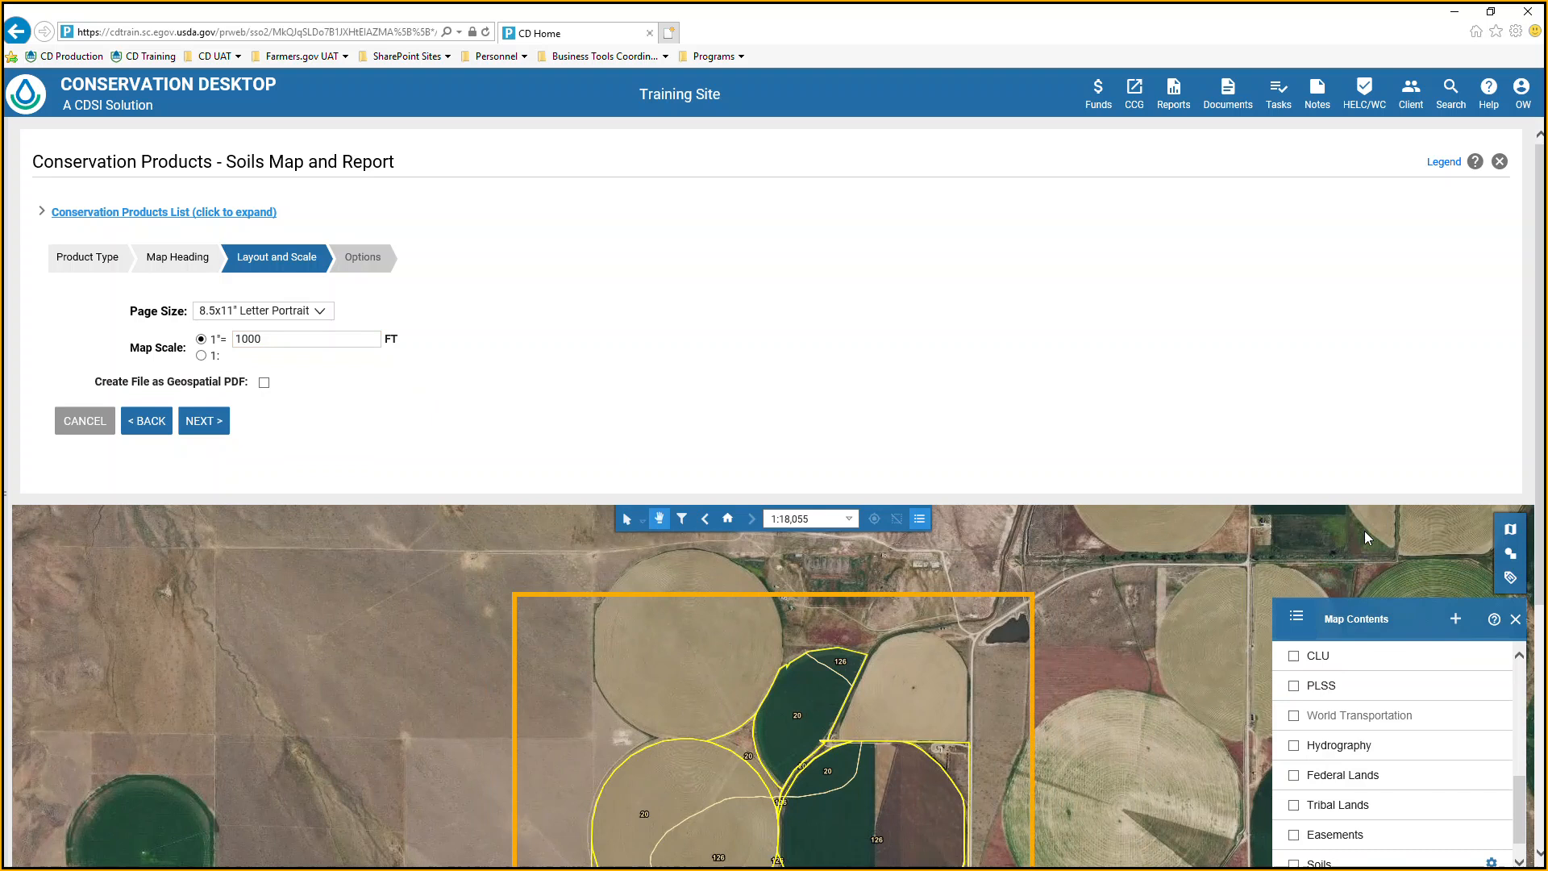
pyautogui.scroll(-5, 1543, 436)
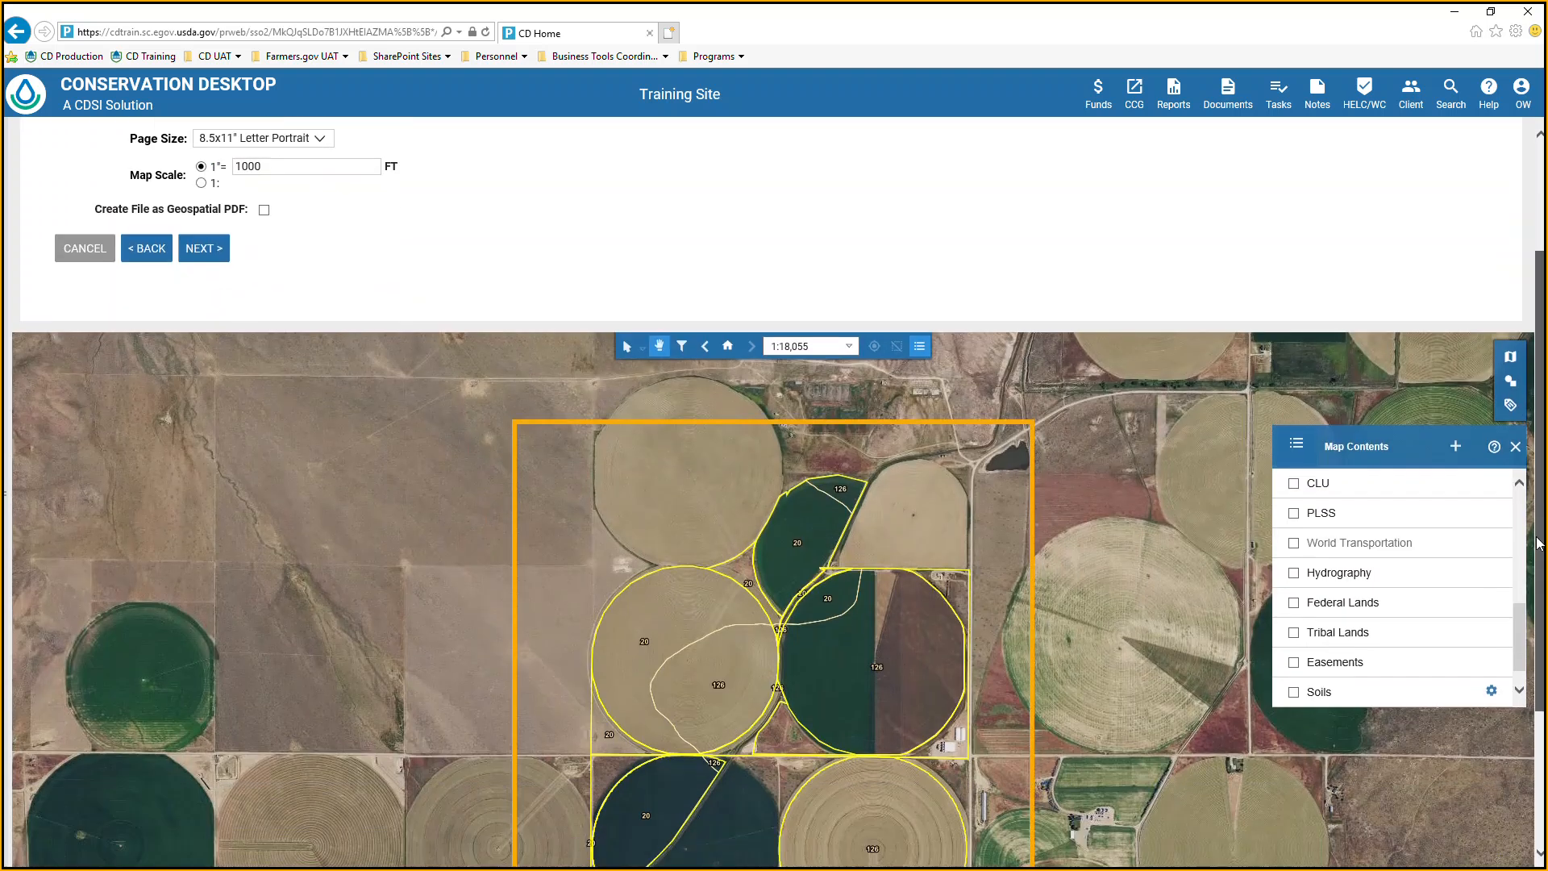
pyautogui.moveTo(734, 472); pyautogui.dragTo(732, 423)
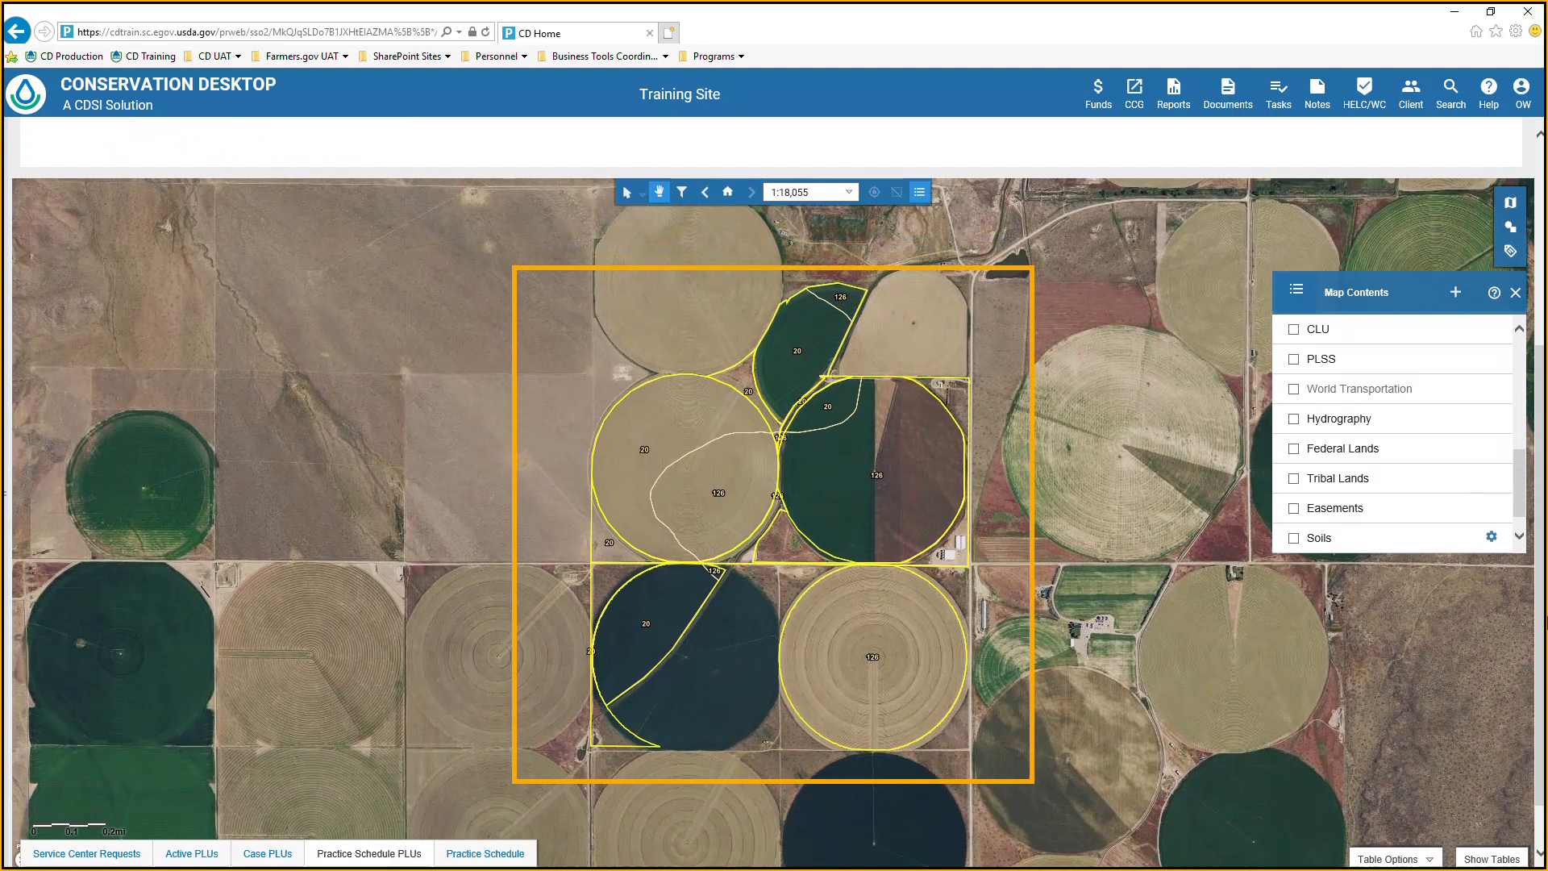
pyautogui.moveTo(1542, 621); pyautogui.dragTo(1536, 410)
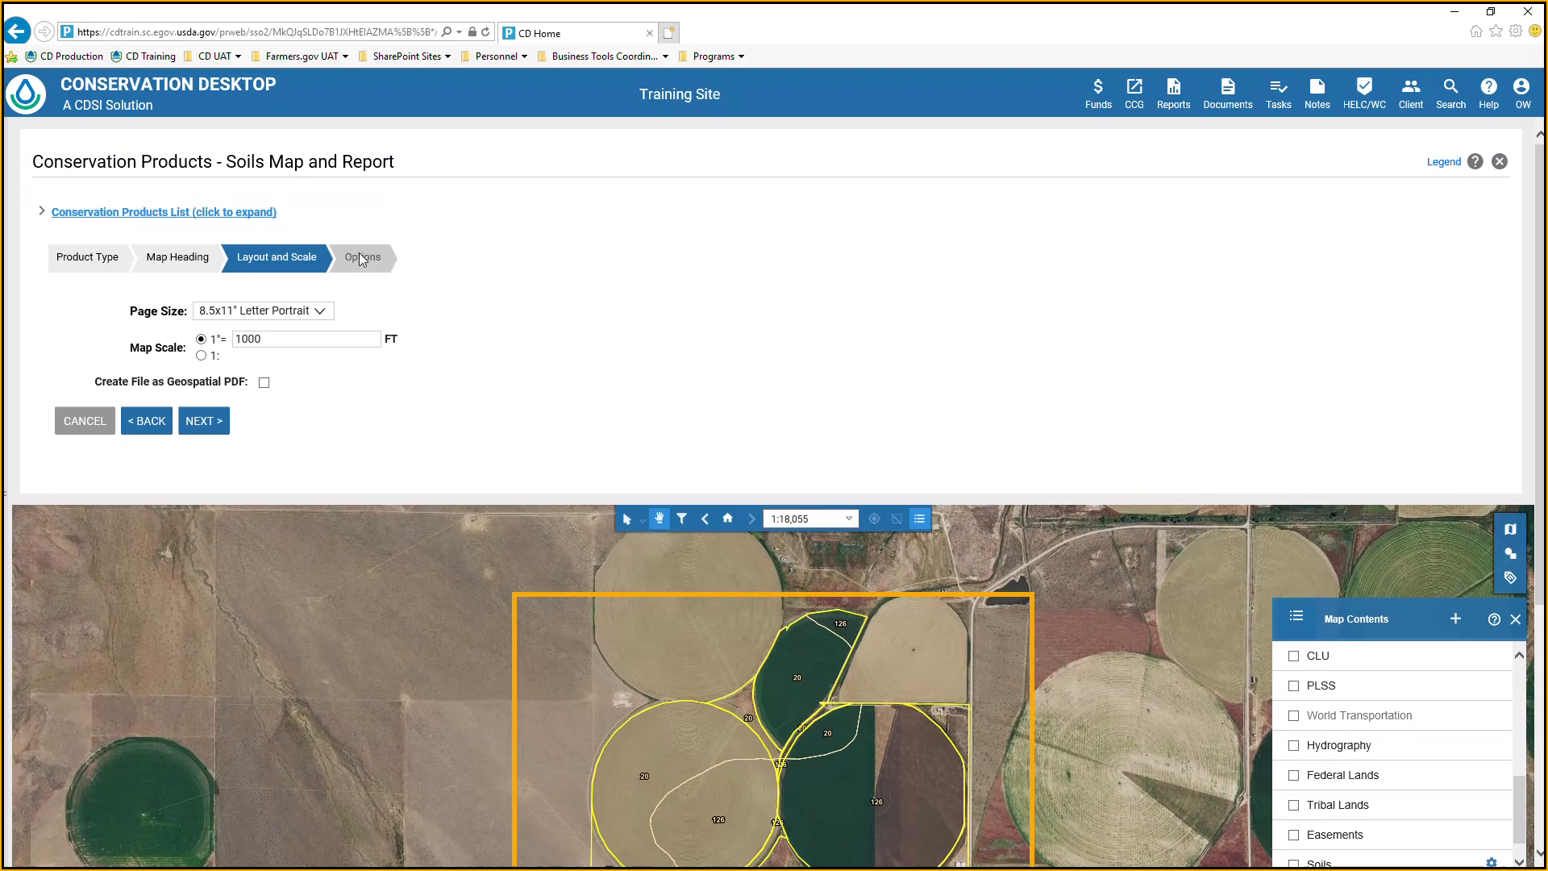
pyautogui.click(203, 425)
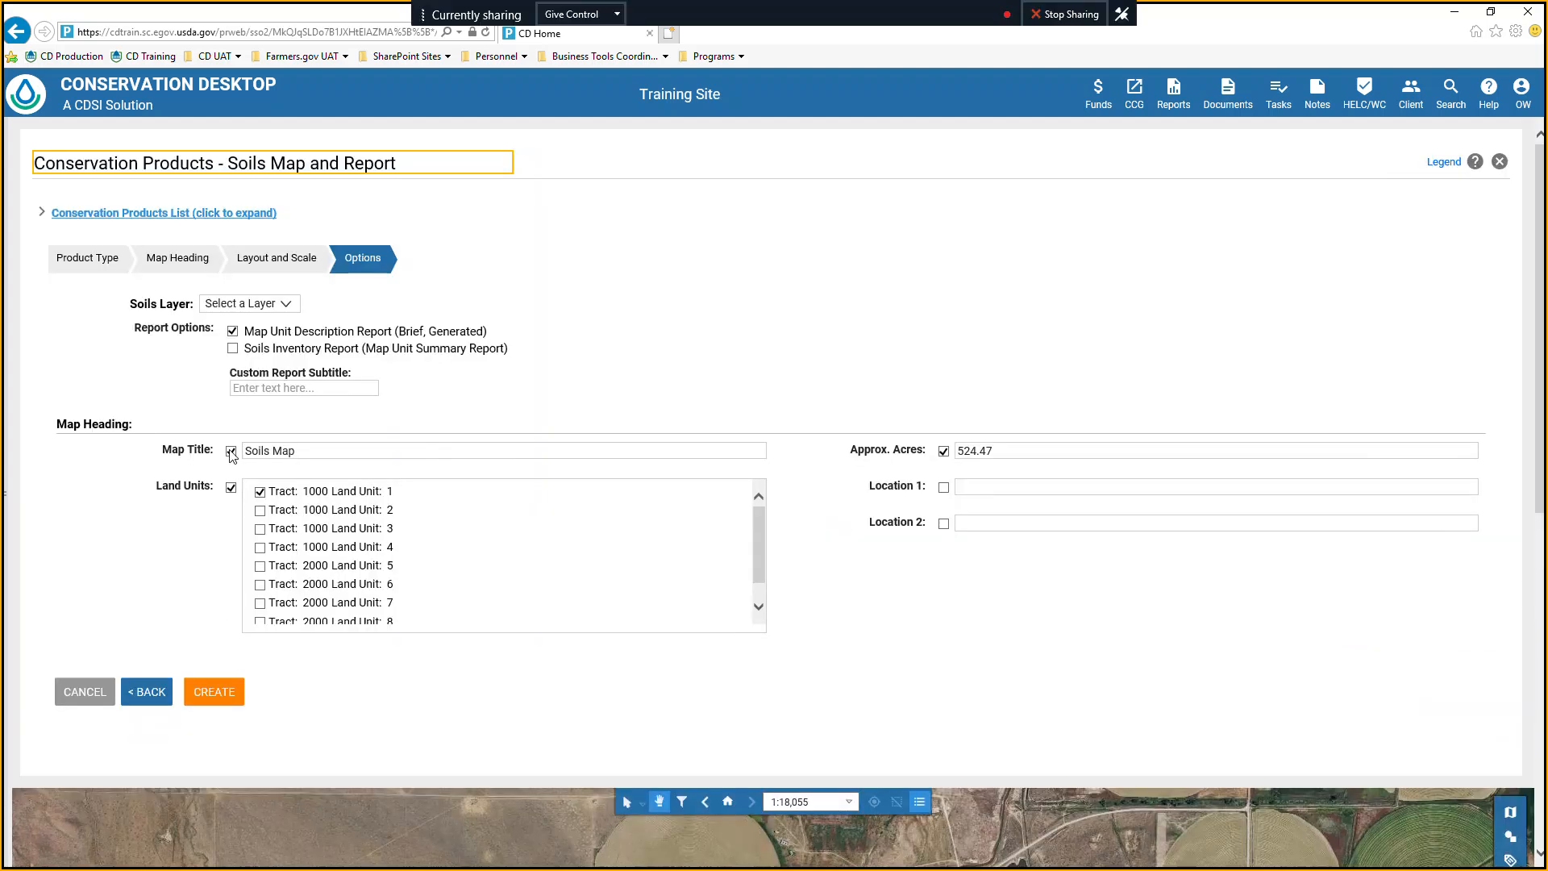
# Use the Soils Map layer for the report and include the Soils Inventory Report (Map Unit Summary Report).
pyautogui.click(285, 304)
pyautogui.click(285, 304)
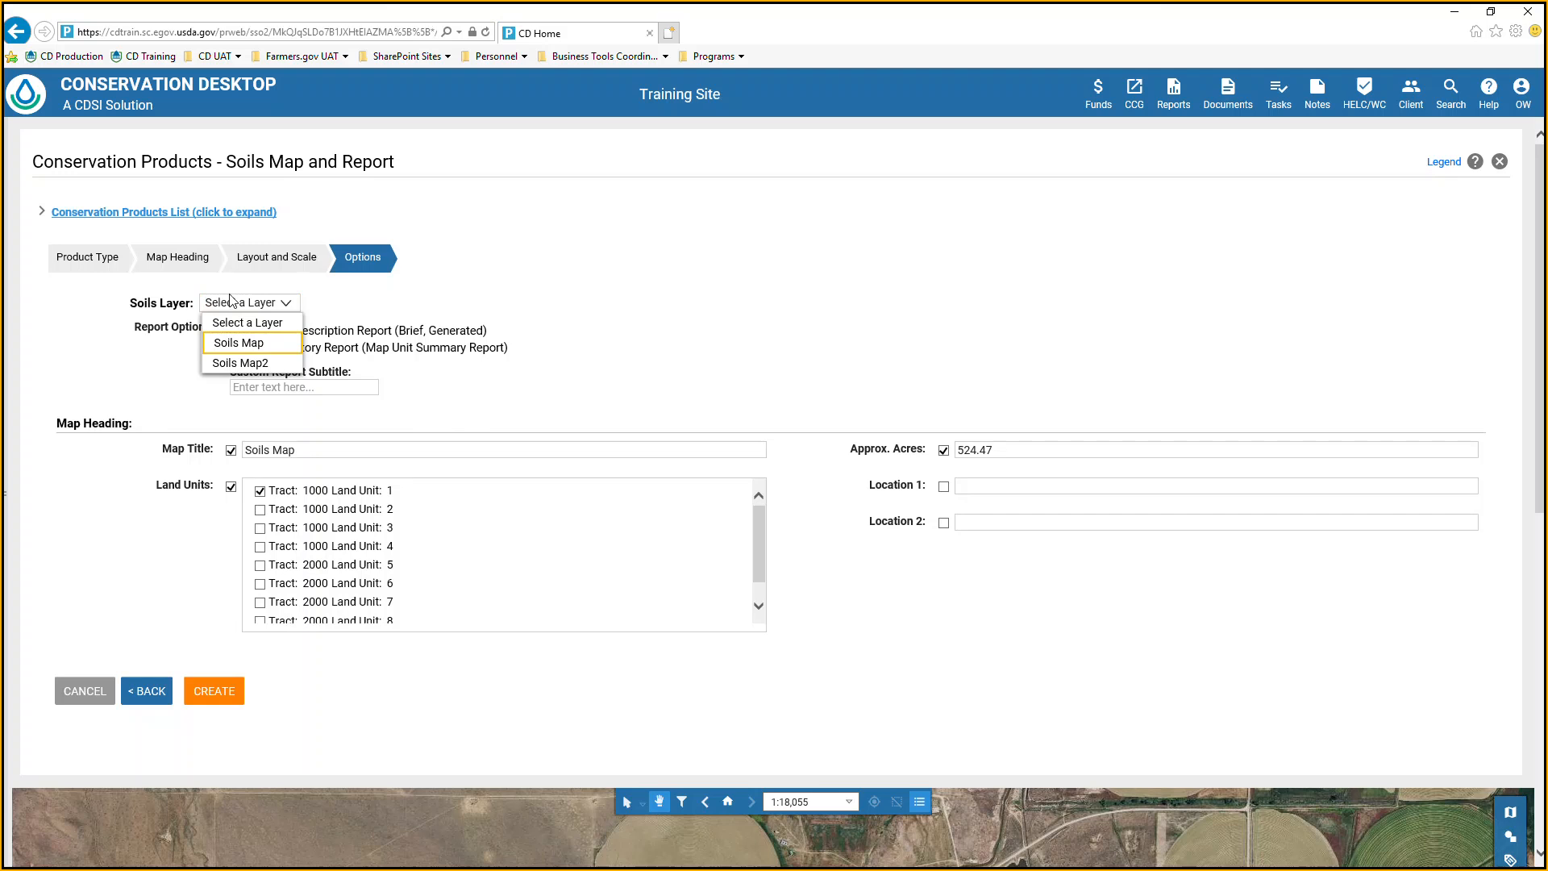
pyautogui.click(269, 342)
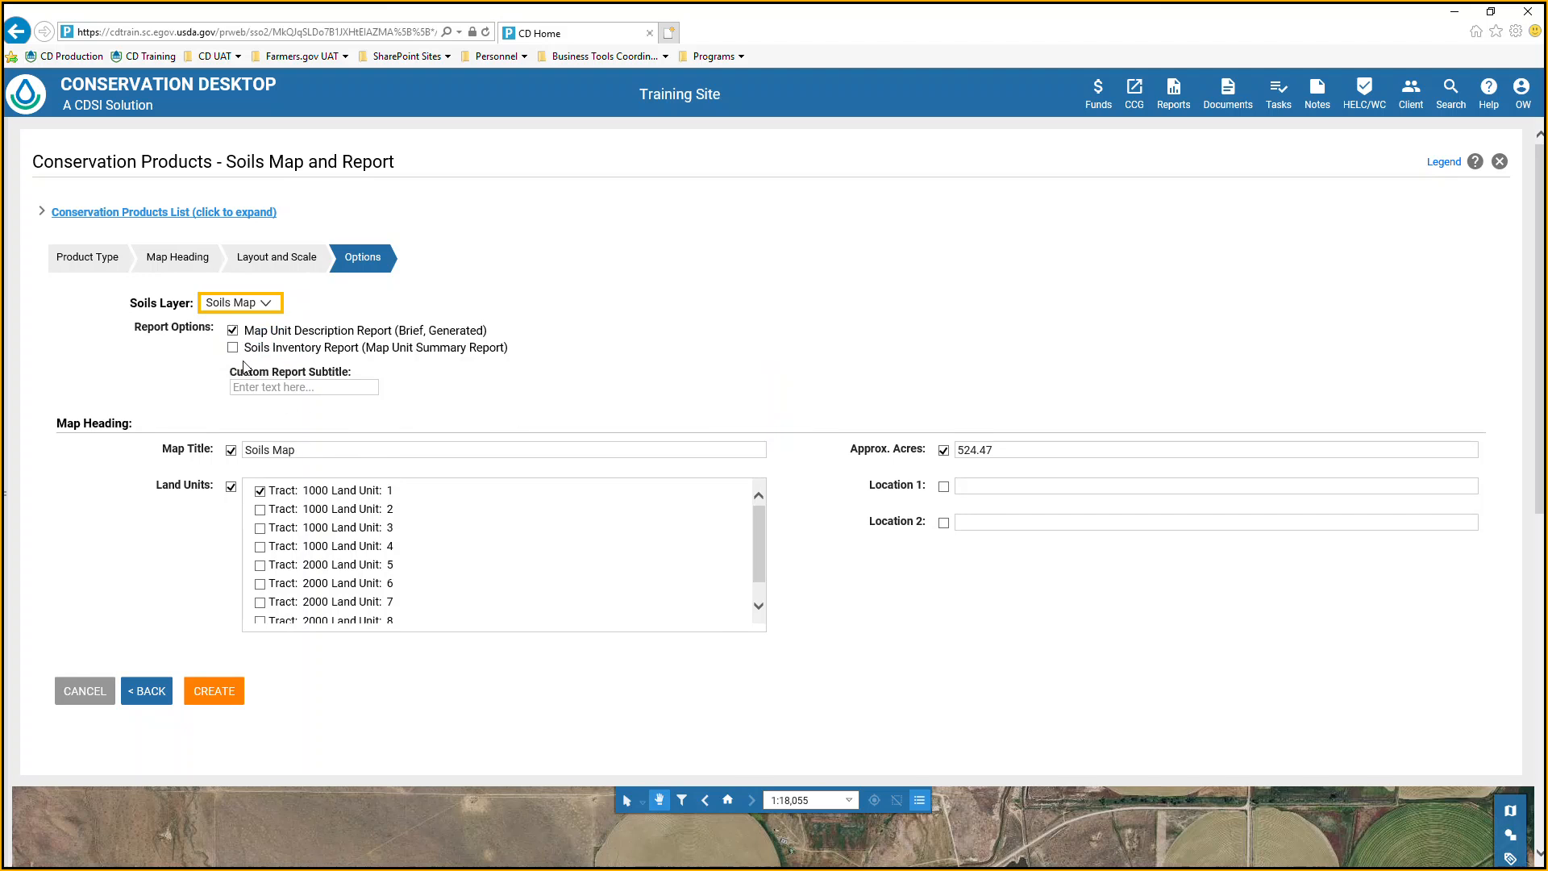
pyautogui.click(232, 348)
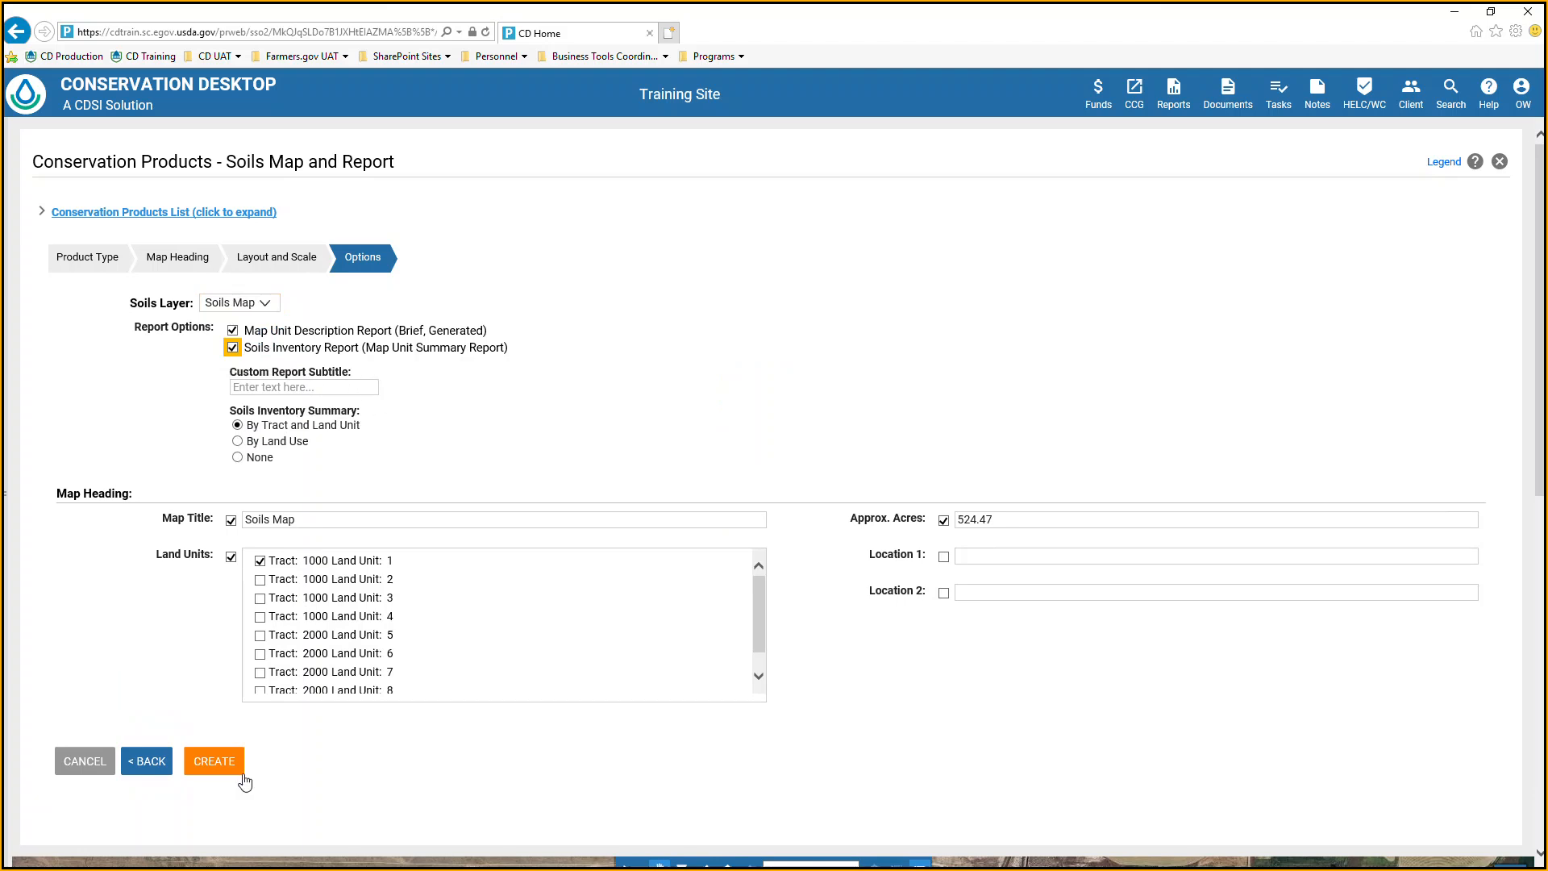
# Create the conservation product with the file name "soils map and report".
pyautogui.click(218, 767)
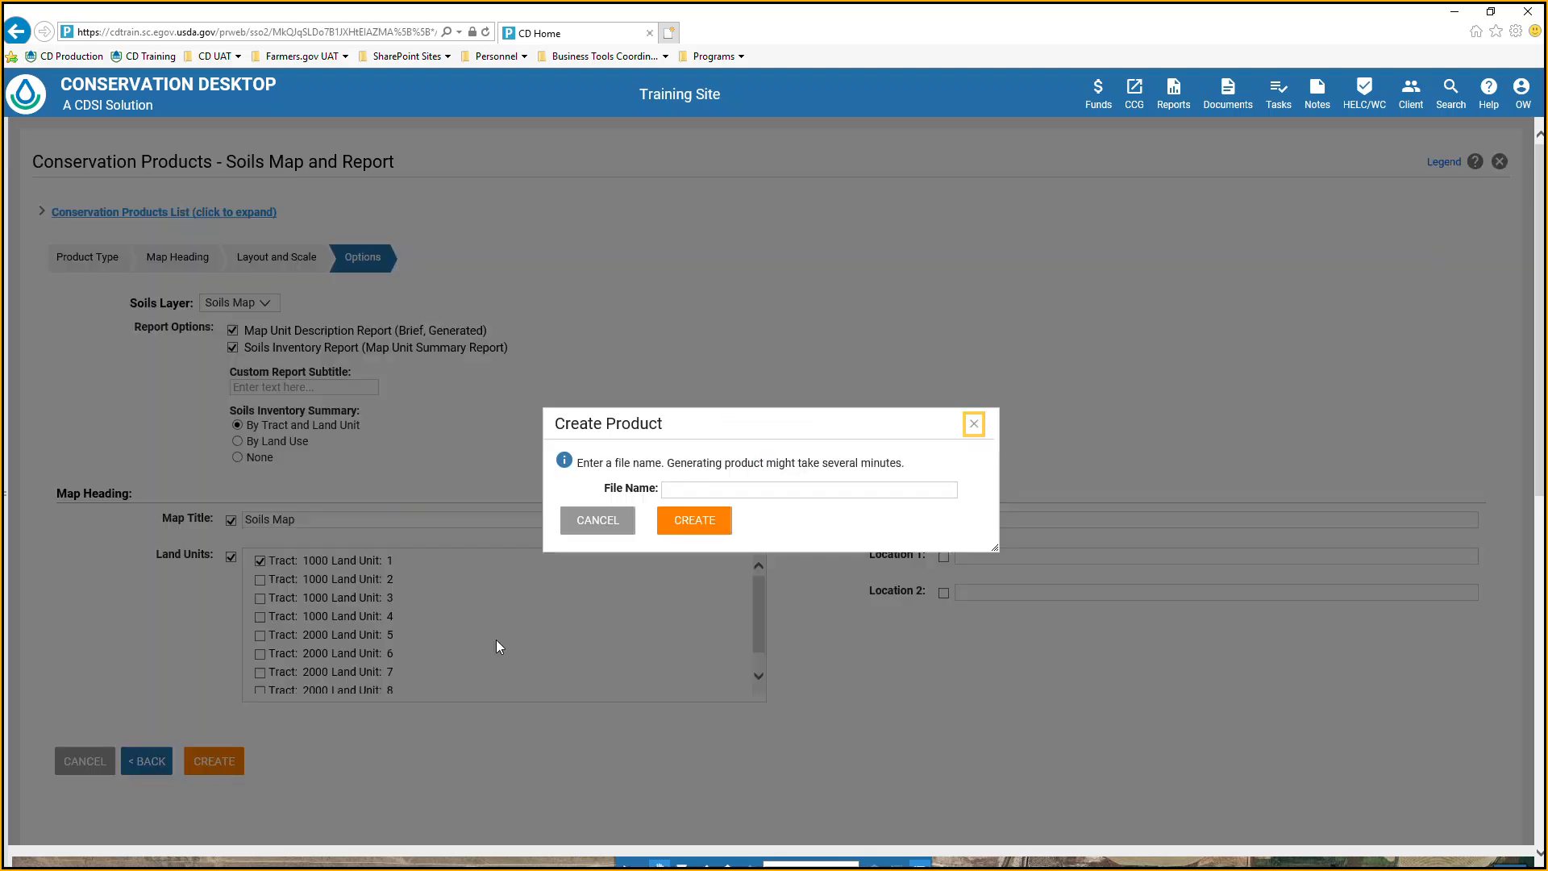
pyautogui.click(700, 492)
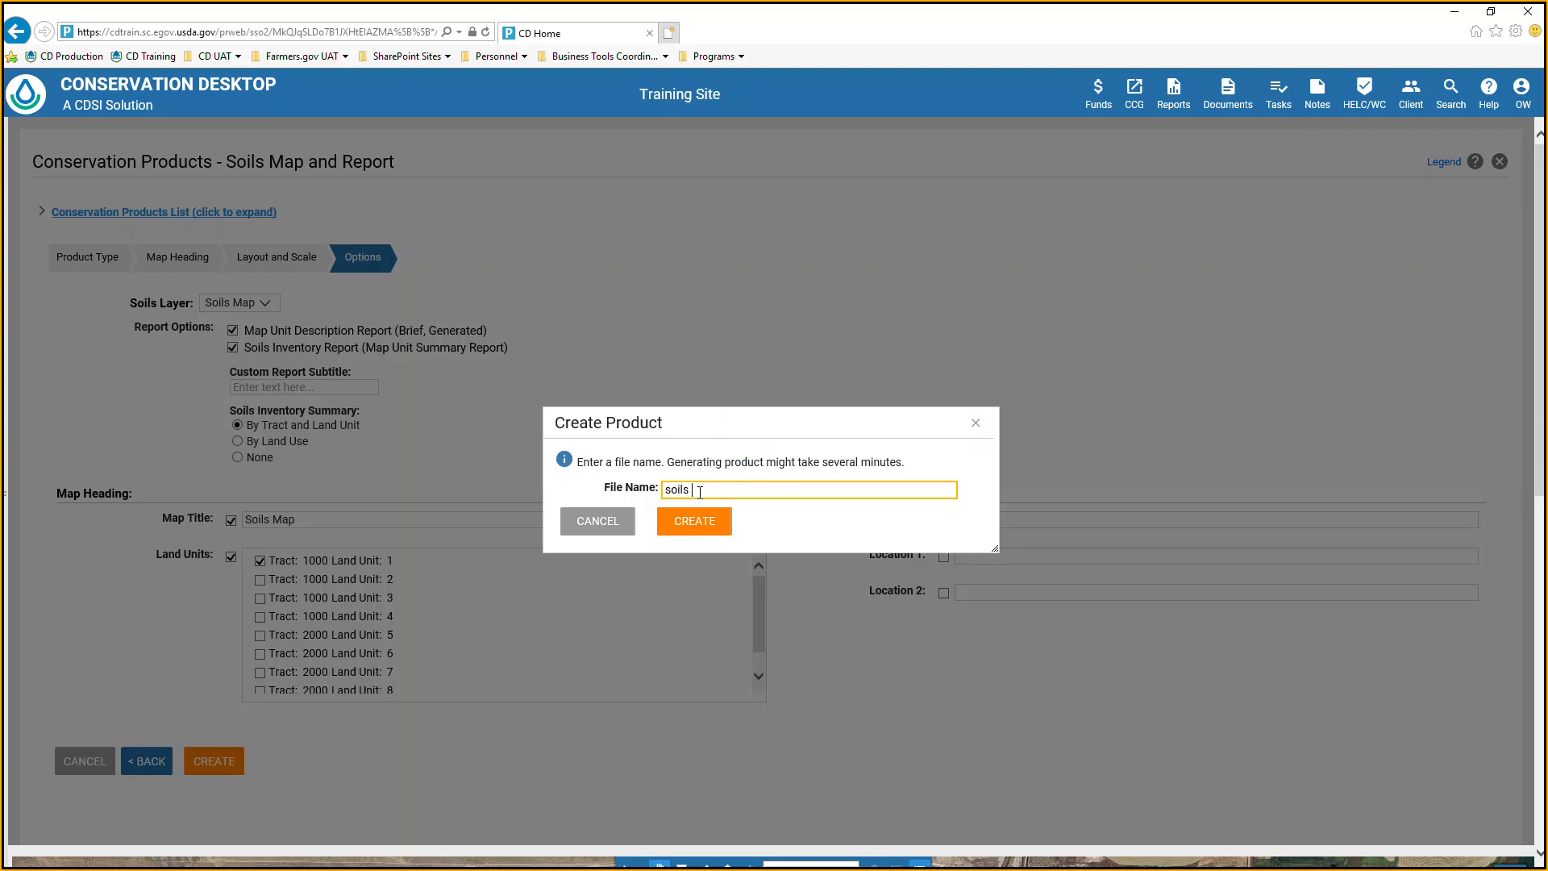
pyautogui.write('soils map and report')
pyautogui.press('Return')
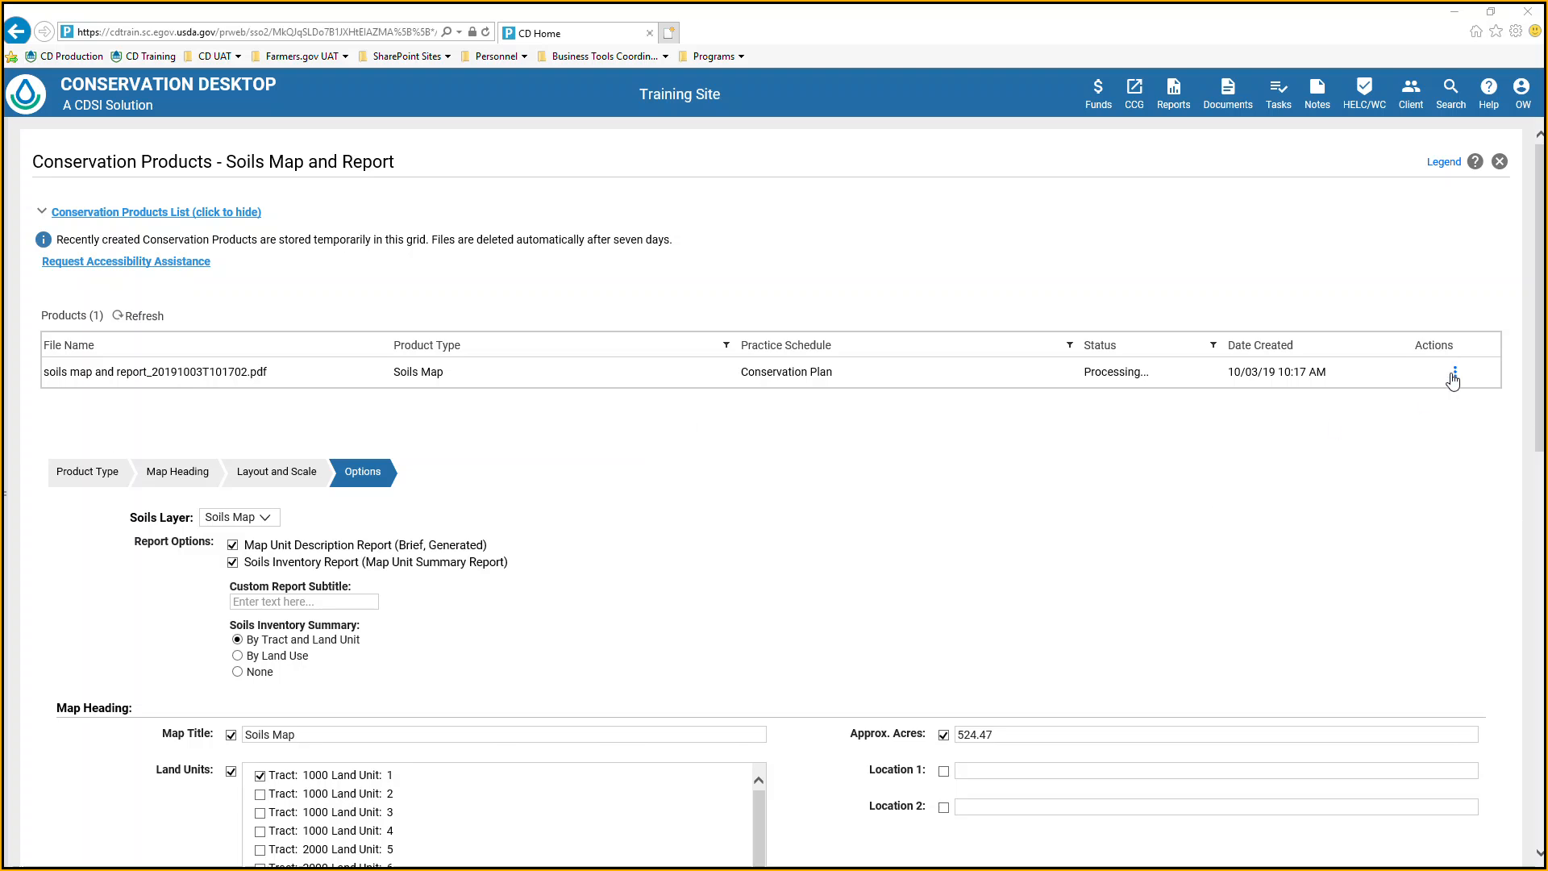
# Check the product's available actions while it processes, refresh the products list, and open the completed soils map and report PDF.
pyautogui.click(1456, 373)
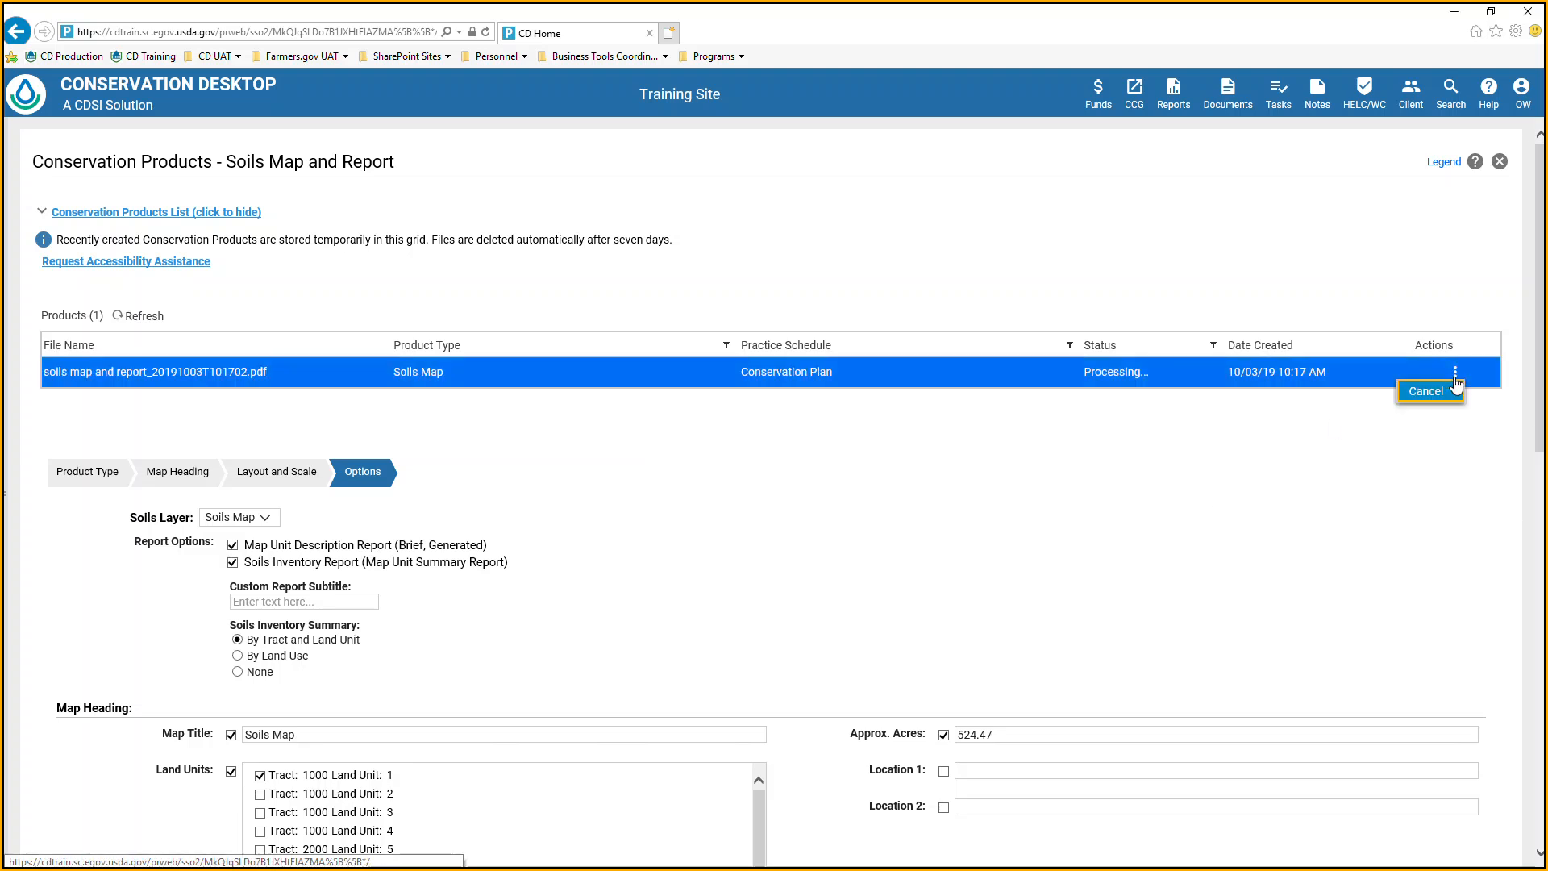
pyautogui.click(1338, 464)
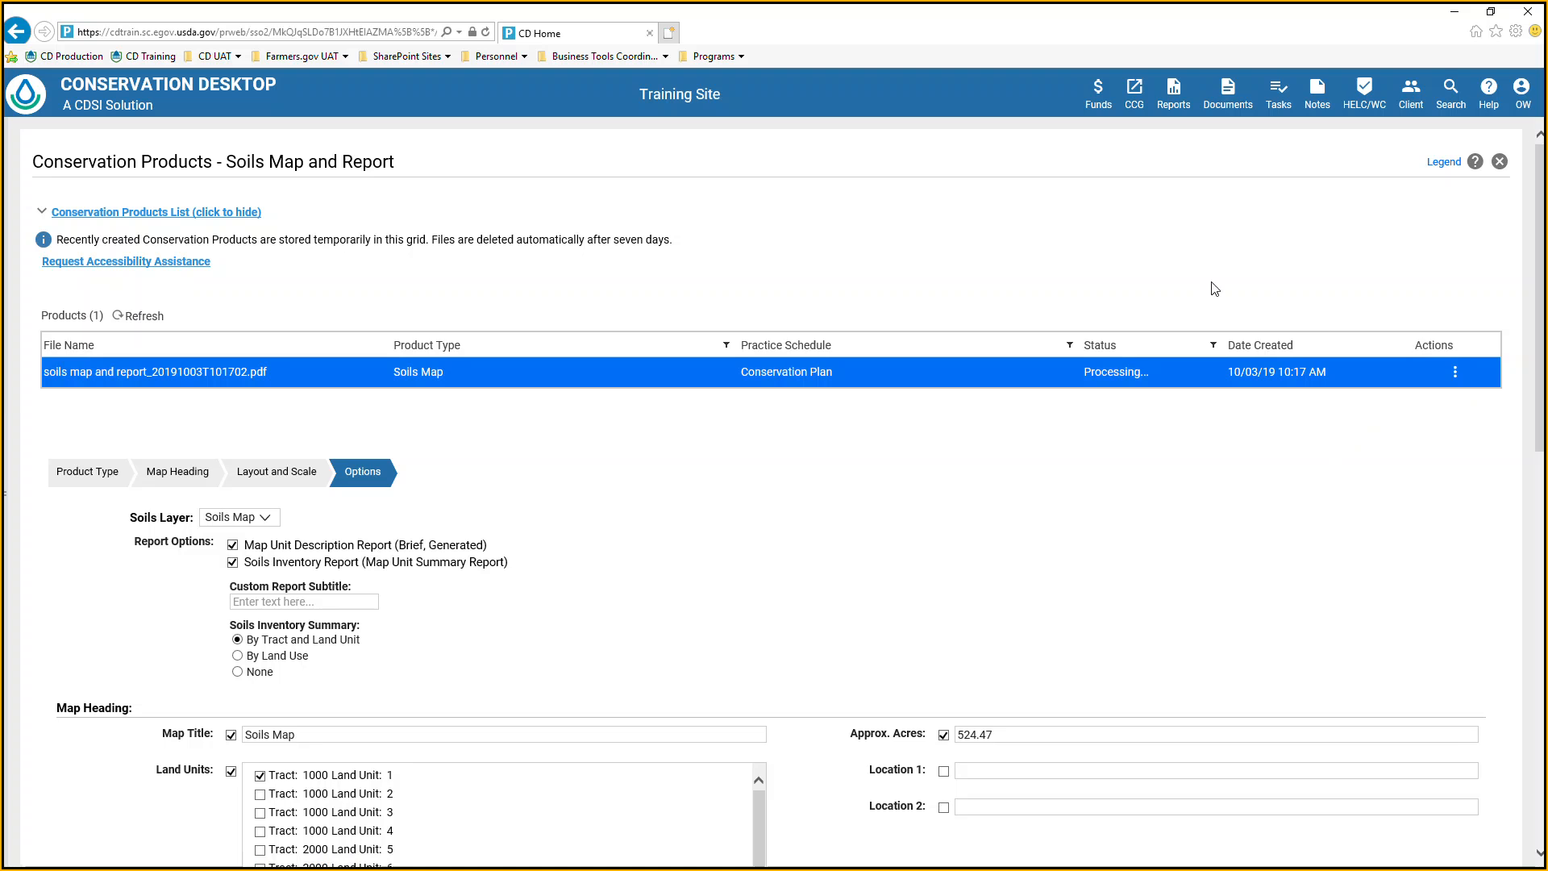
pyautogui.click(140, 315)
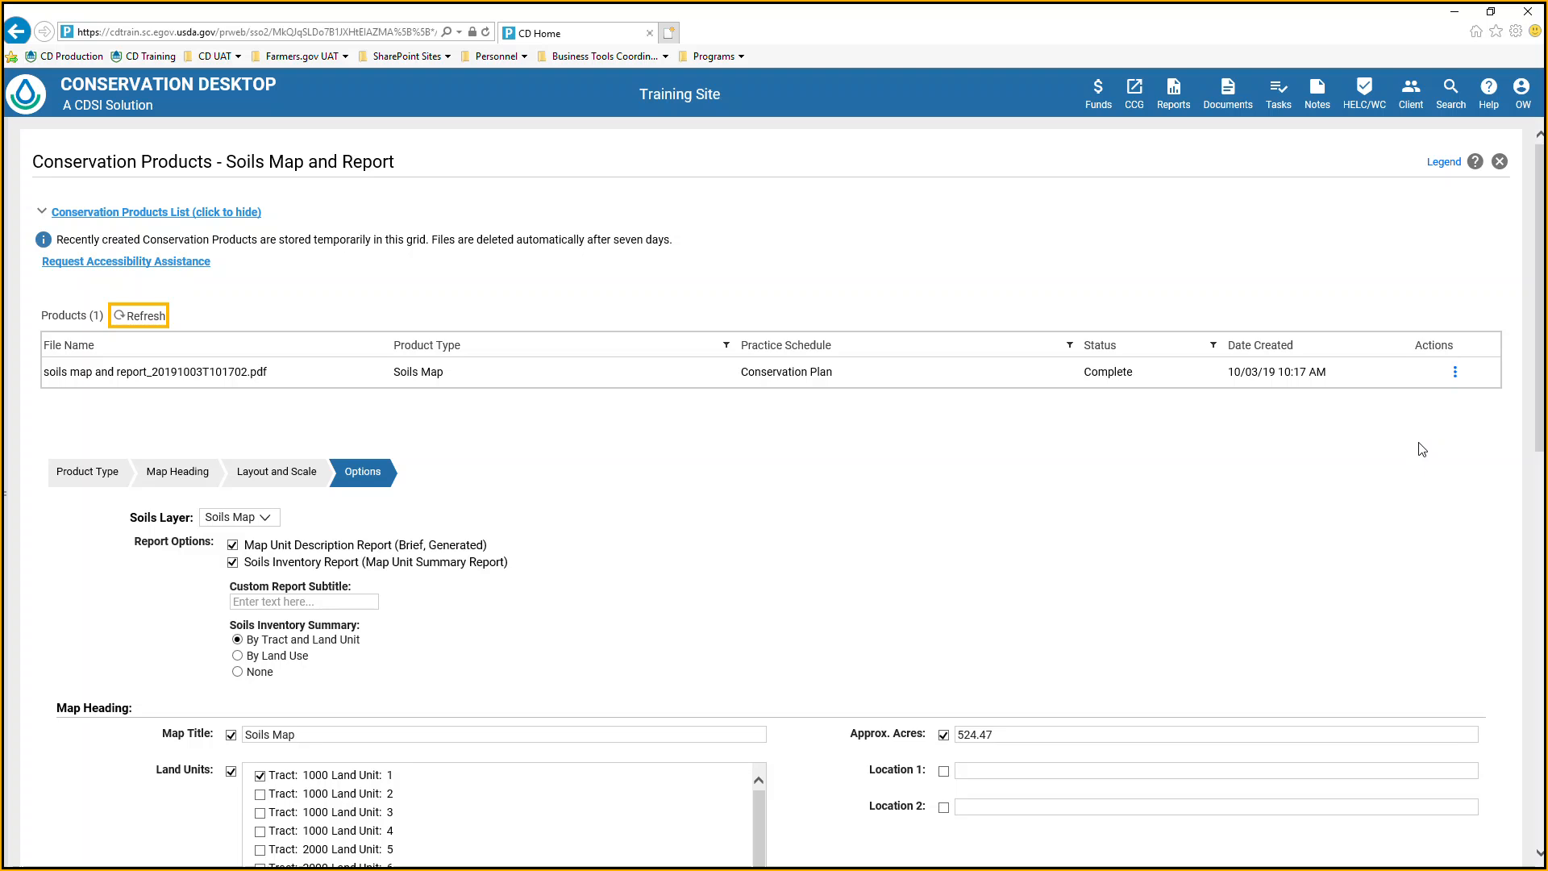
pyautogui.click(1455, 372)
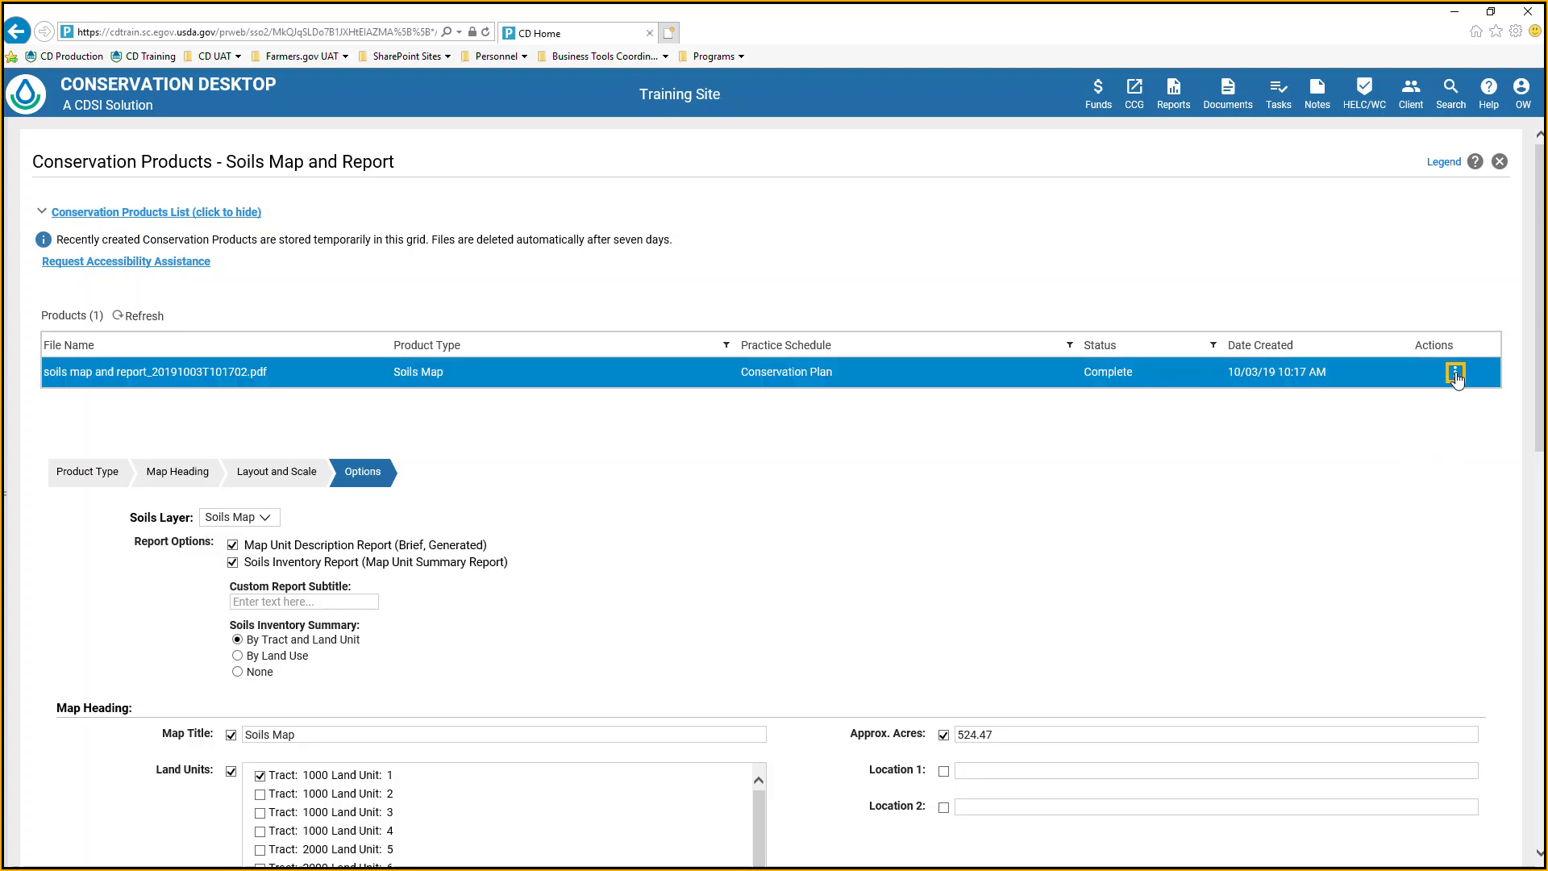
pyautogui.click(1412, 411)
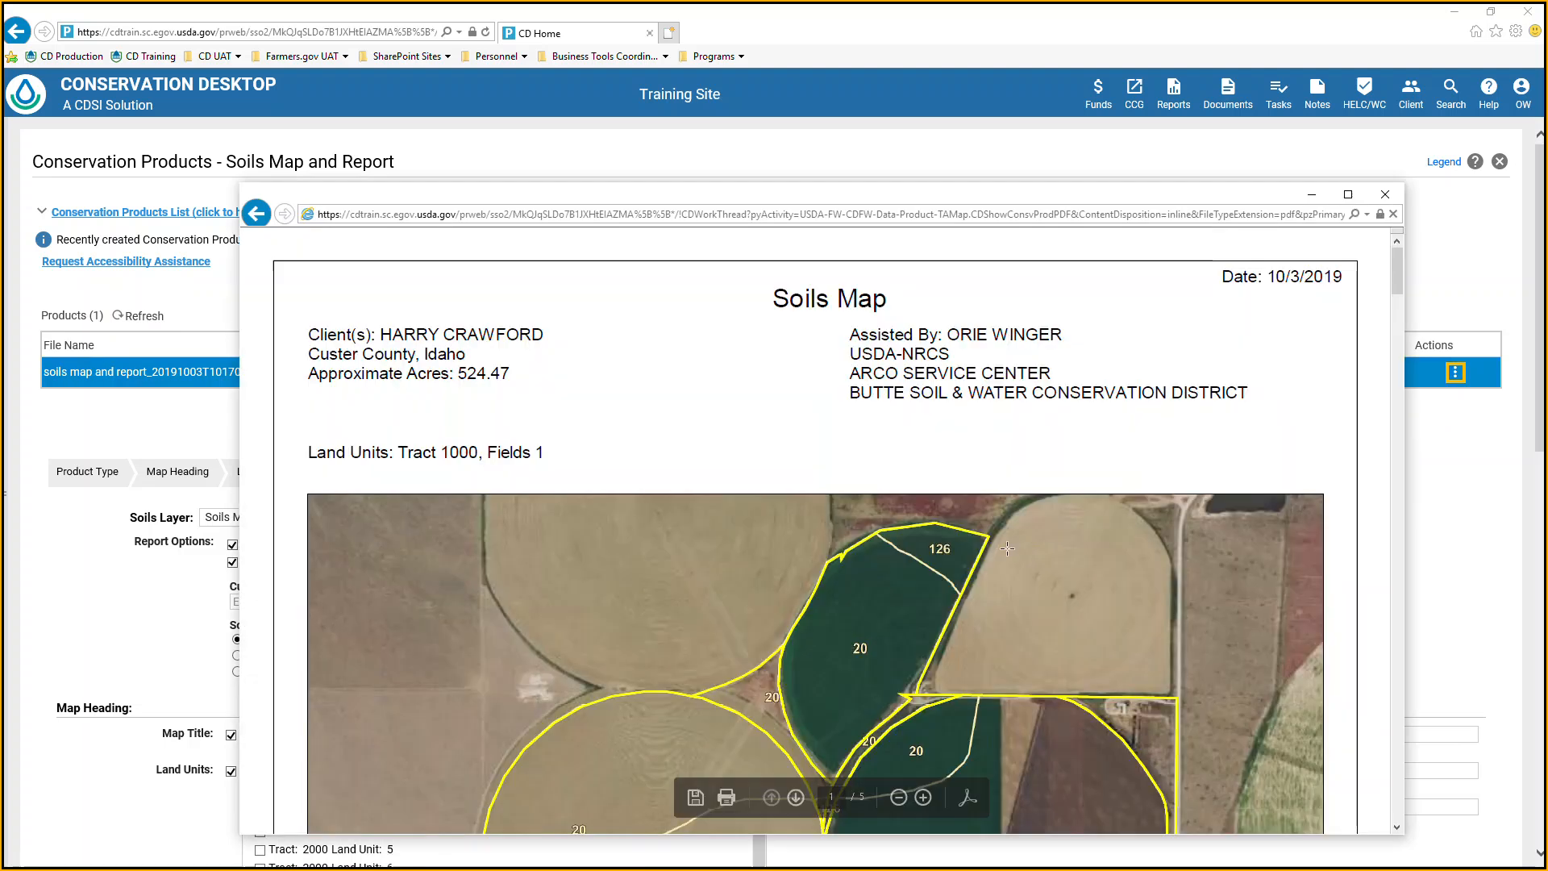
# Read through the PDF's soils map, map unit descriptions and Soils Inventory Report tables, and close the document.
pyautogui.scroll(-1, 1008, 564)
pyautogui.scroll(1, 1007, 597)
pyautogui.scroll(-1, 1006, 619)
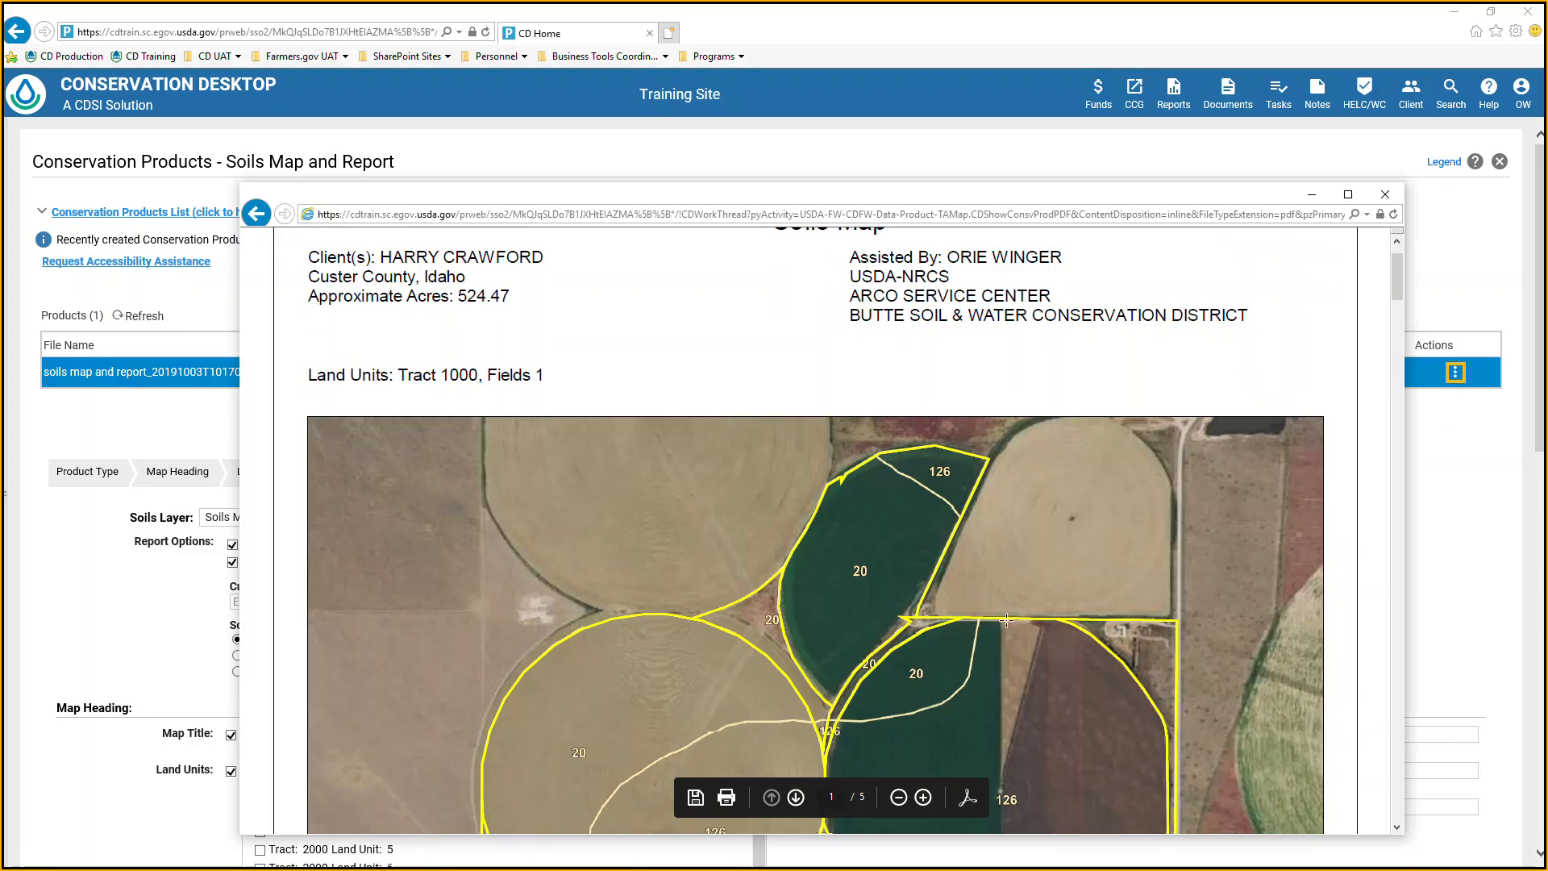
pyautogui.scroll(1, 1007, 620)
pyautogui.scroll(-2, 1006, 619)
pyautogui.scroll(-4, 1005, 619)
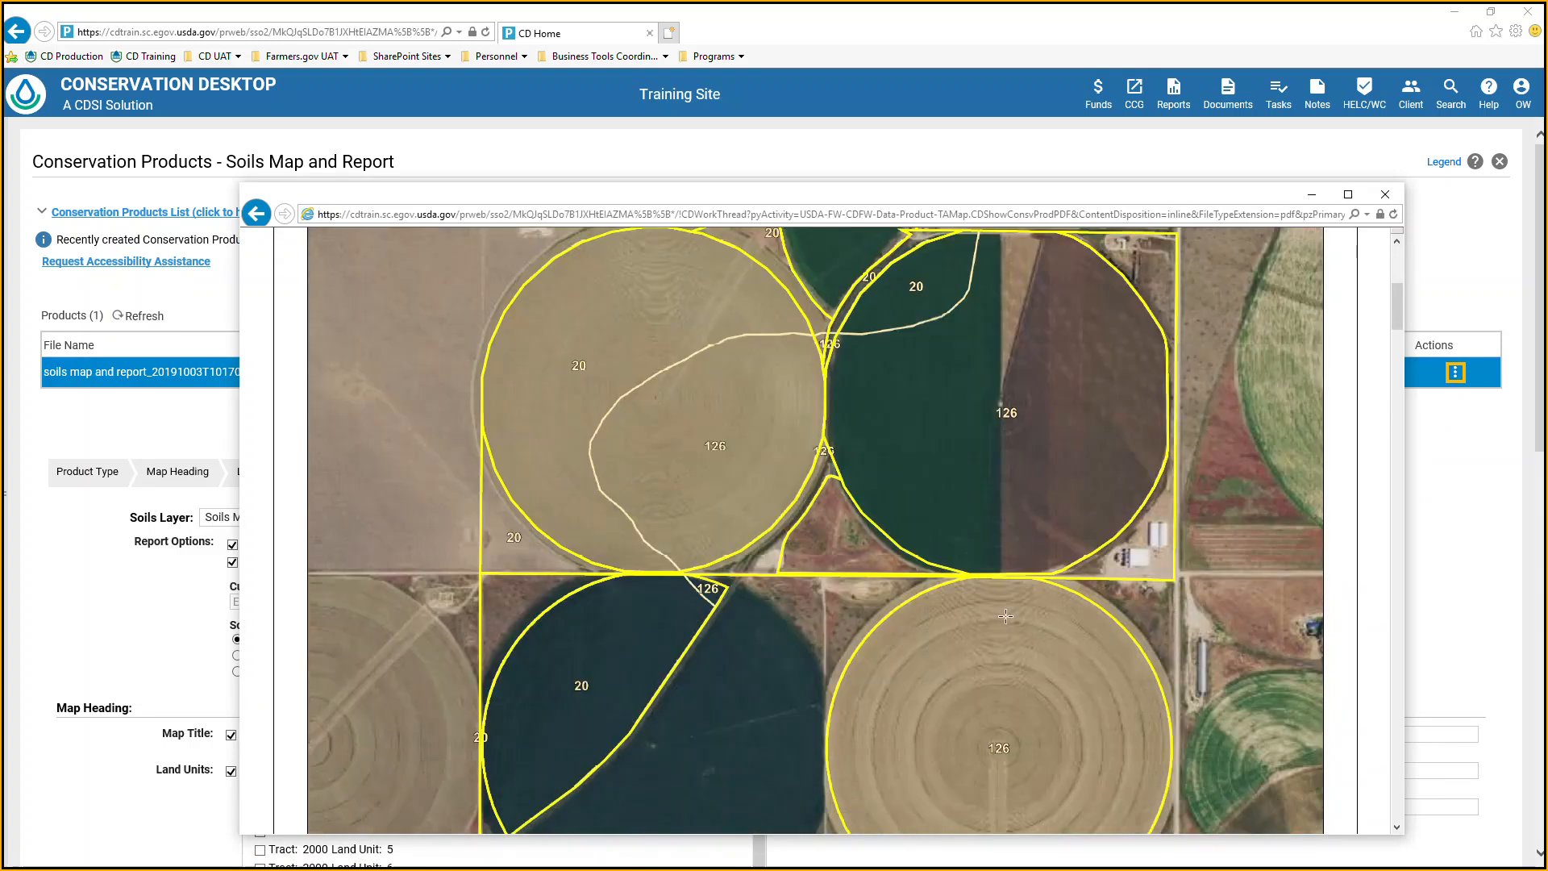
pyautogui.scroll(-5, 1006, 616)
pyautogui.scroll(-8, 1006, 616)
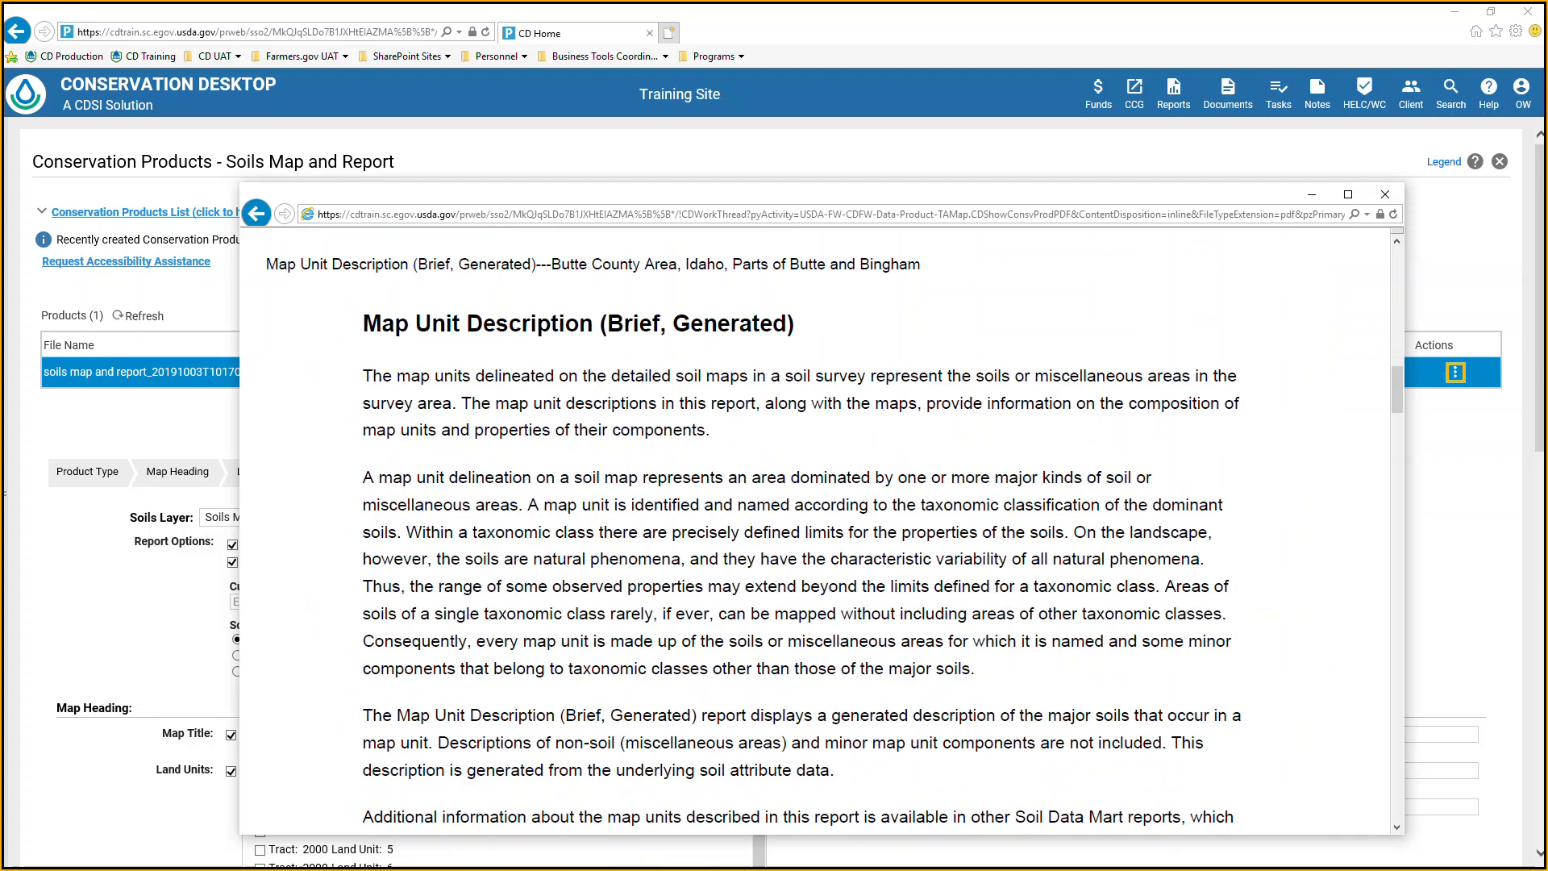
pyautogui.scroll(-10, 1006, 616)
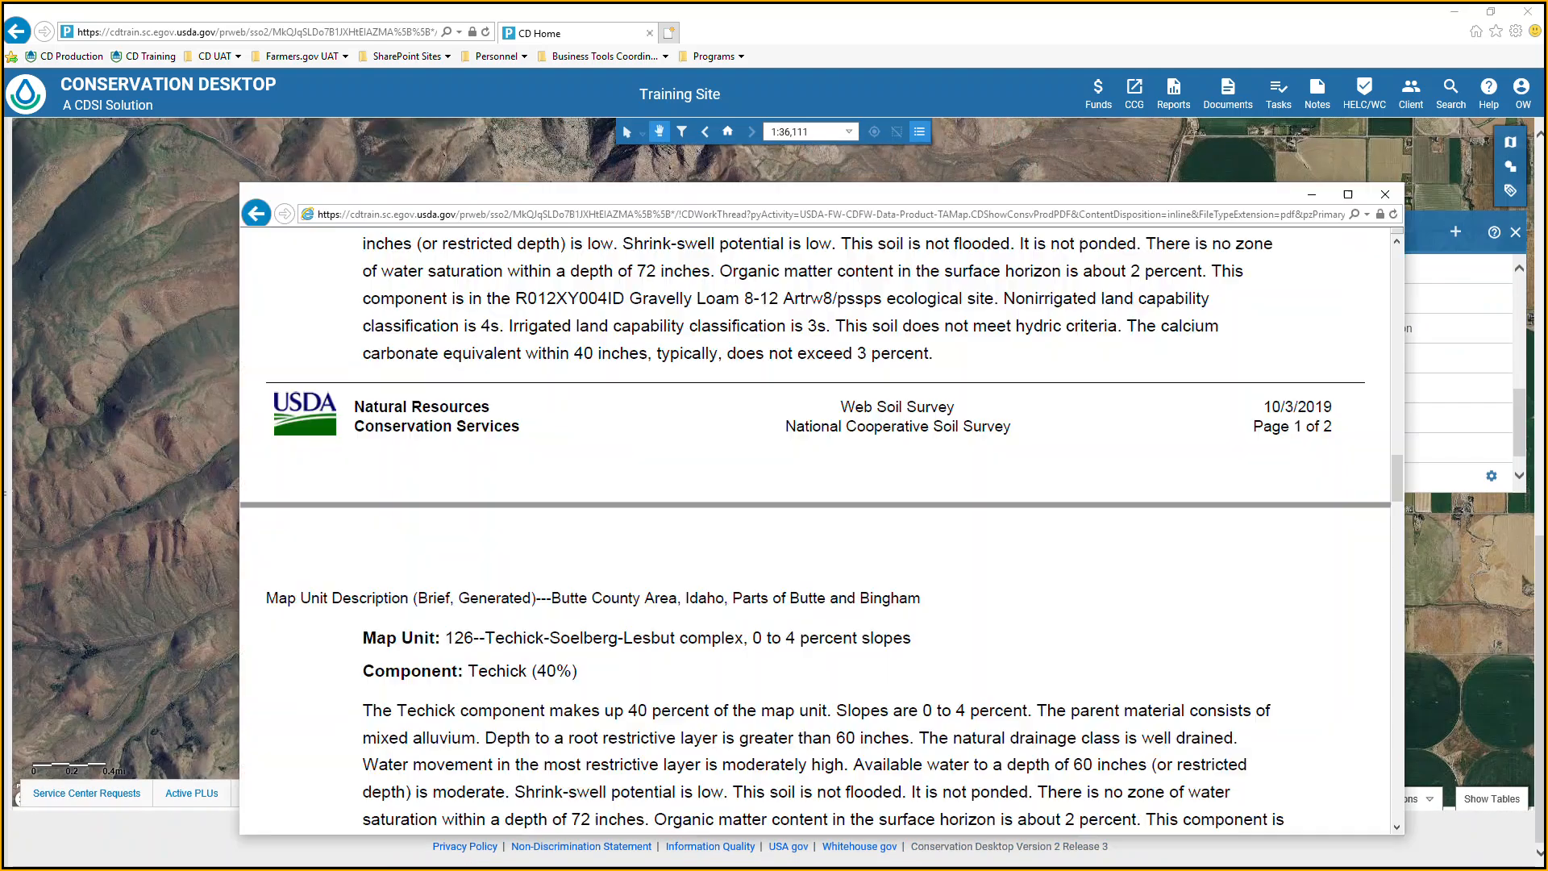
pyautogui.scroll(-15, 866, 438)
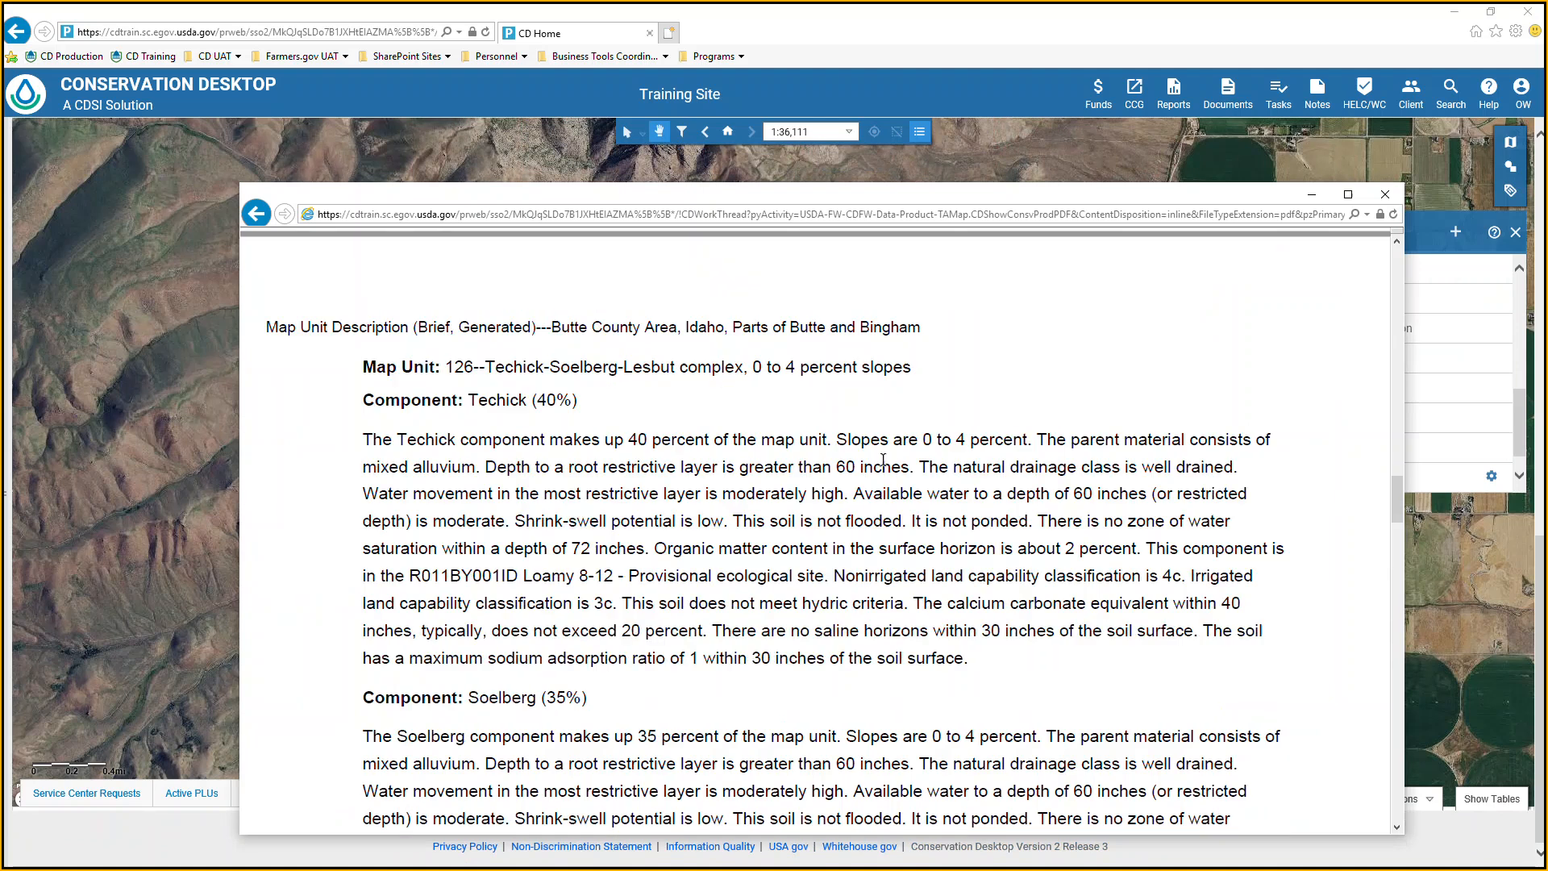
pyautogui.scroll(3, 883, 466)
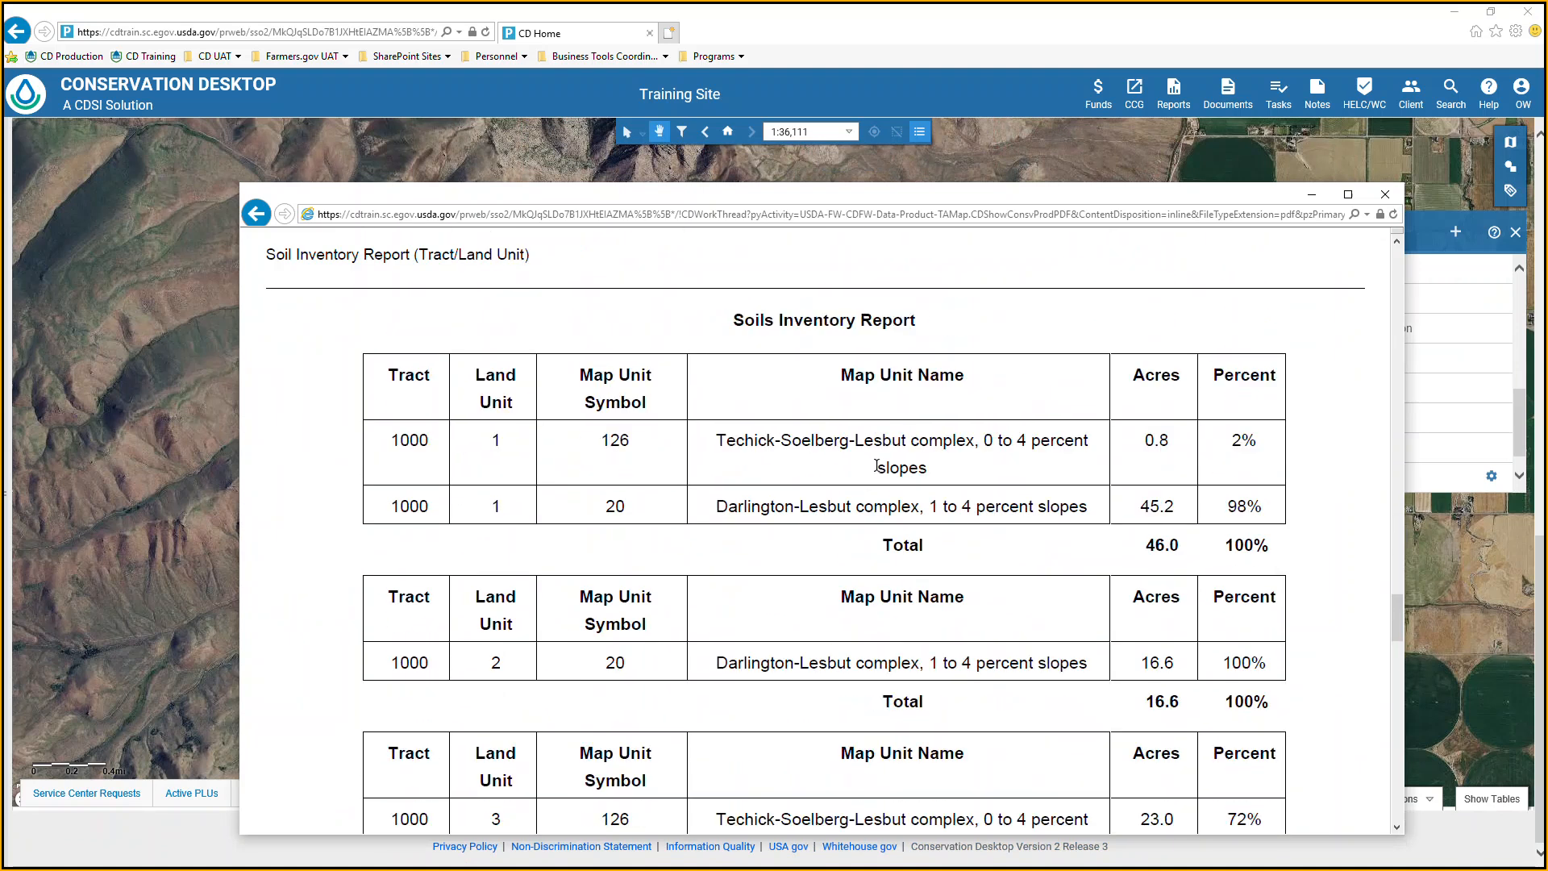
pyautogui.scroll(-15, 878, 466)
pyautogui.scroll(-15, 882, 466)
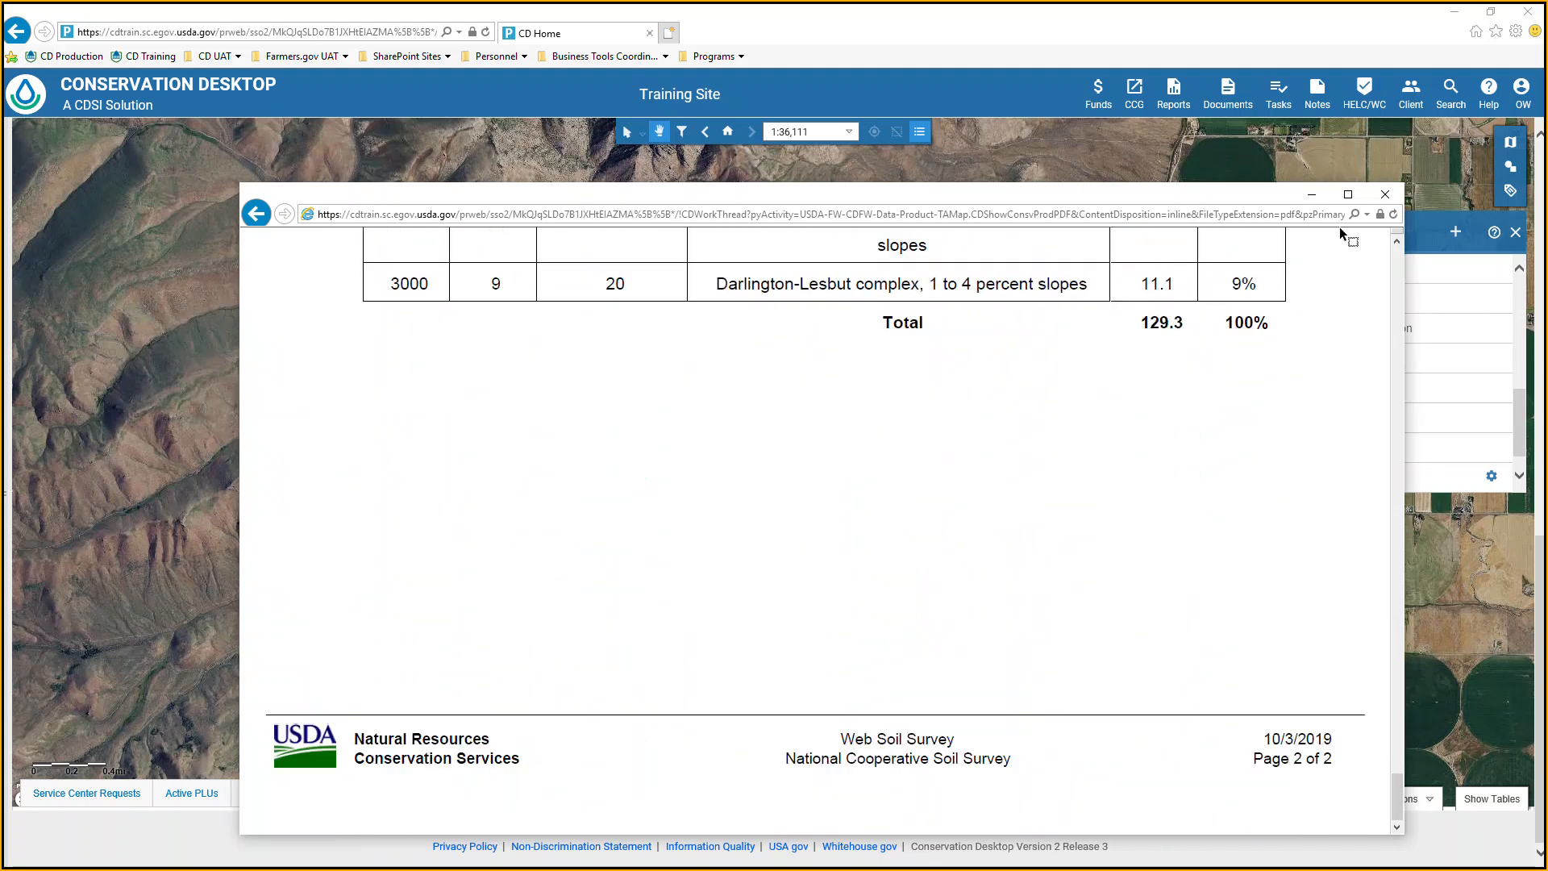
pyautogui.click(1380, 192)
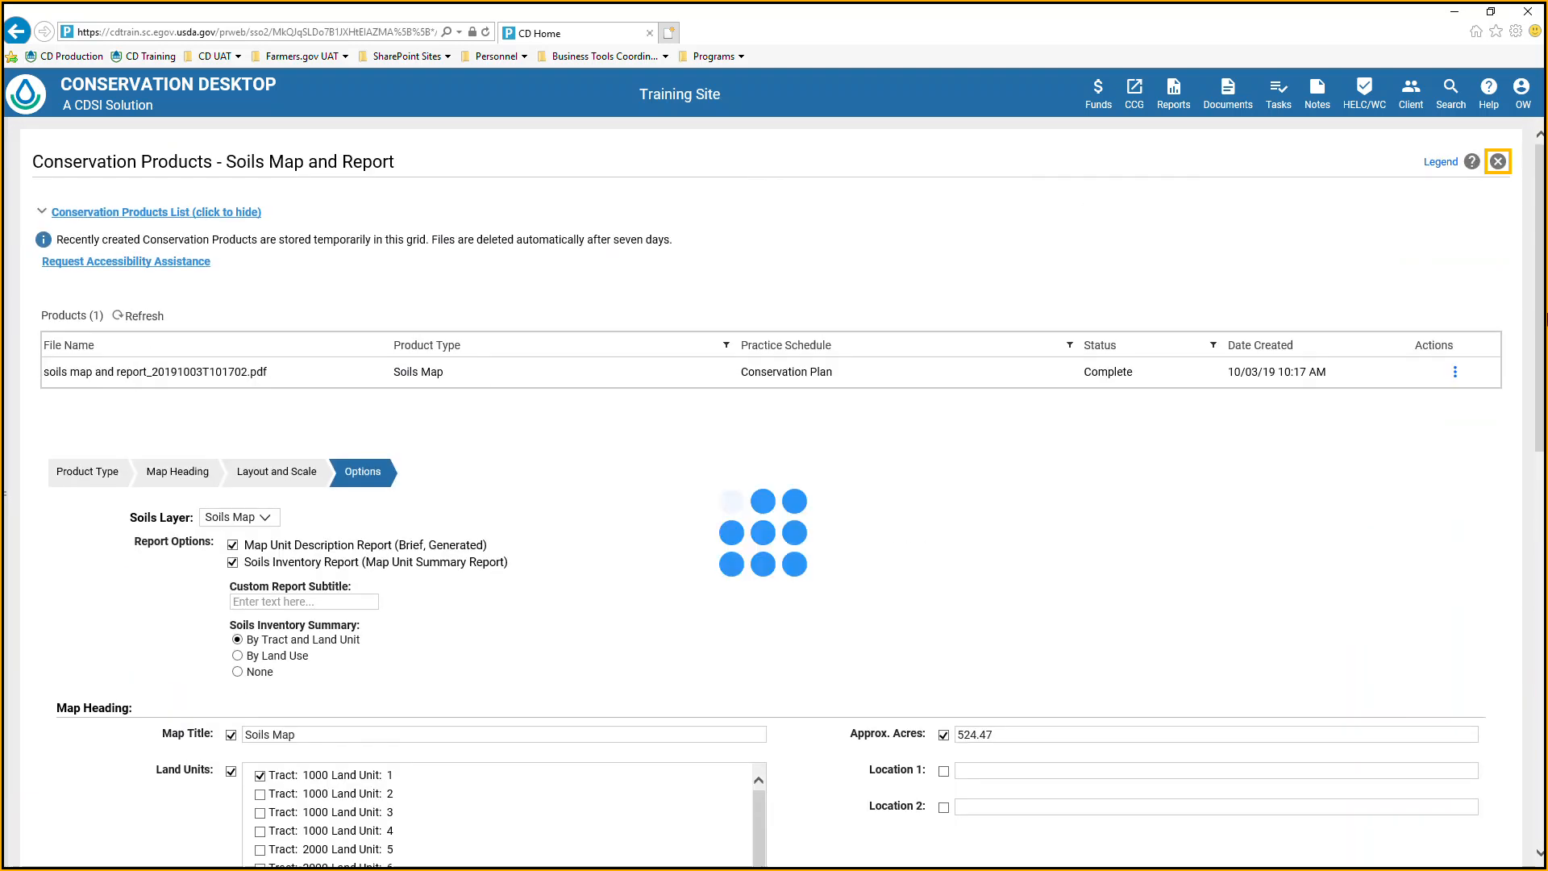
# Exit the Soils Map and Report conservation product page and return to the case map.
pyautogui.click(1500, 161)
pyautogui.click(665, 545)
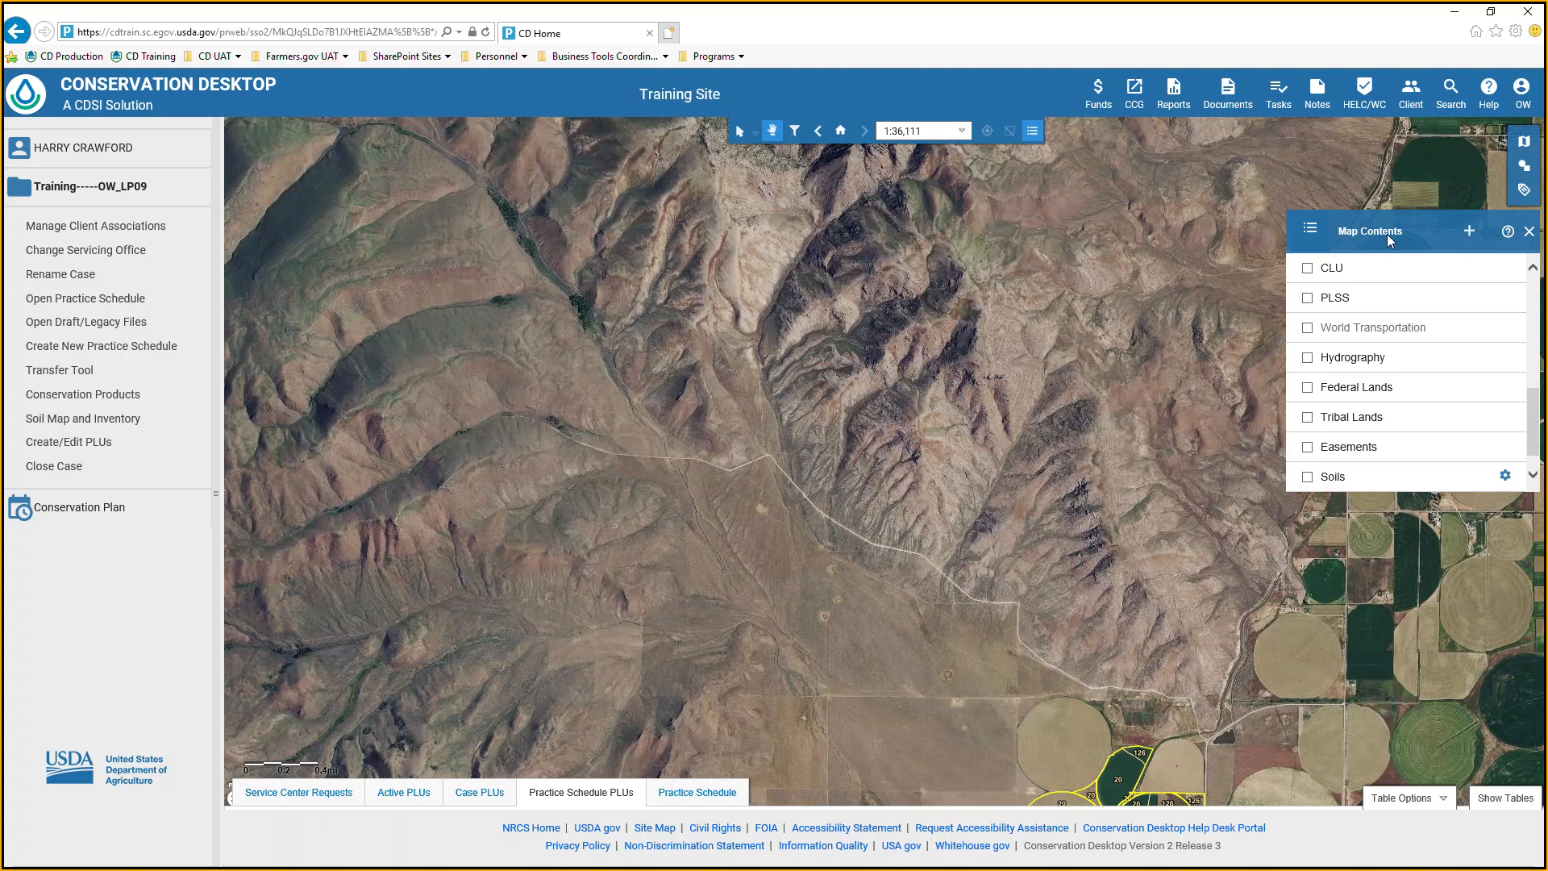
# Hide and show the Map Contents list, view its Import Layer options, and close them without importing a file.
pyautogui.click(1037, 133)
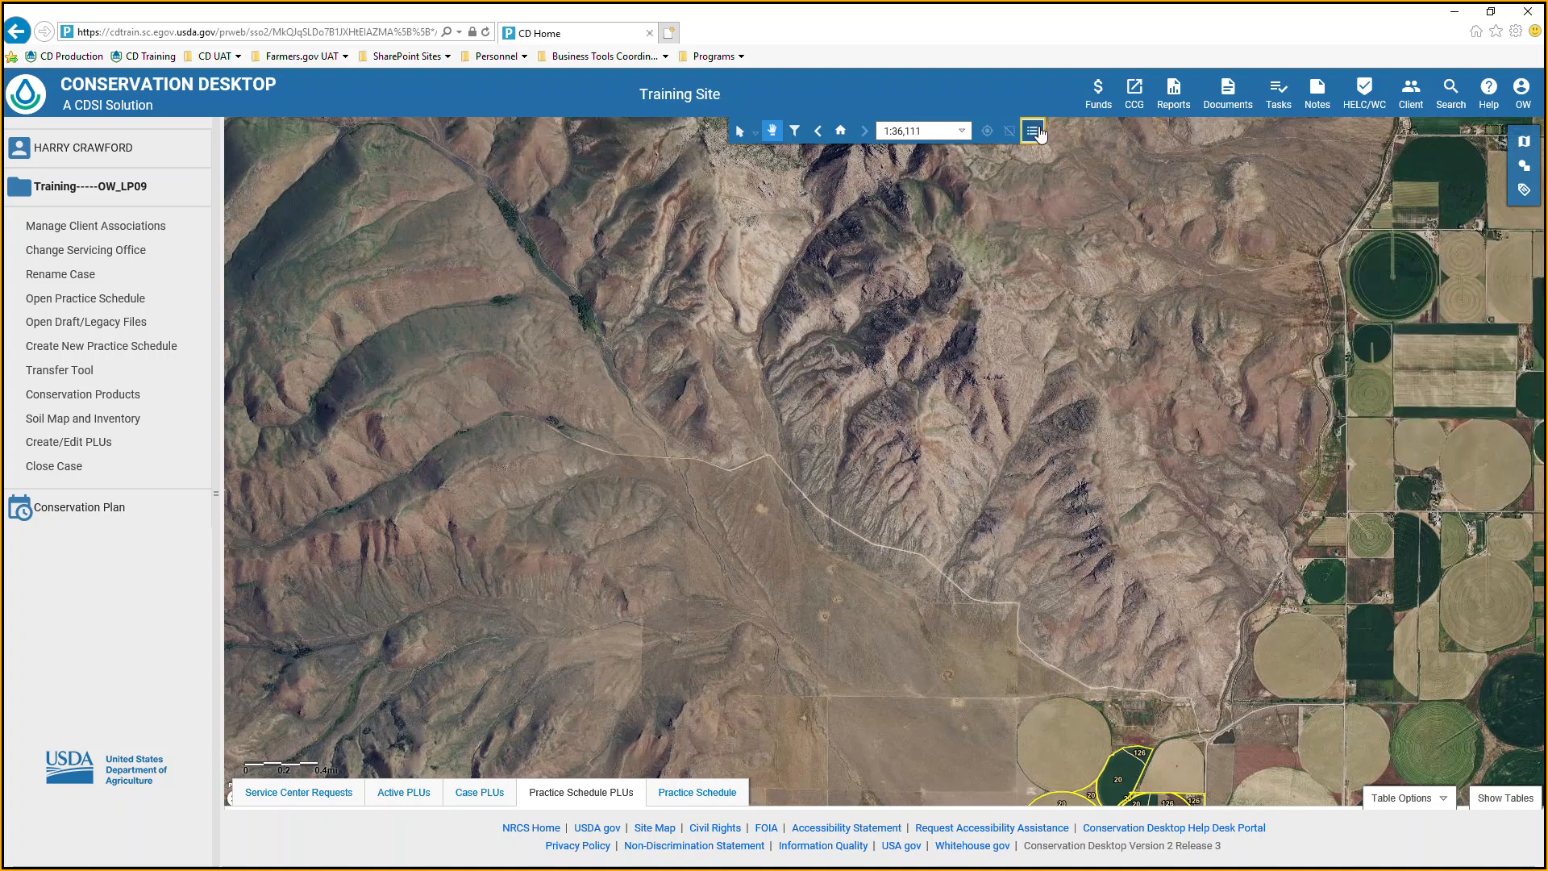
pyautogui.click(1033, 132)
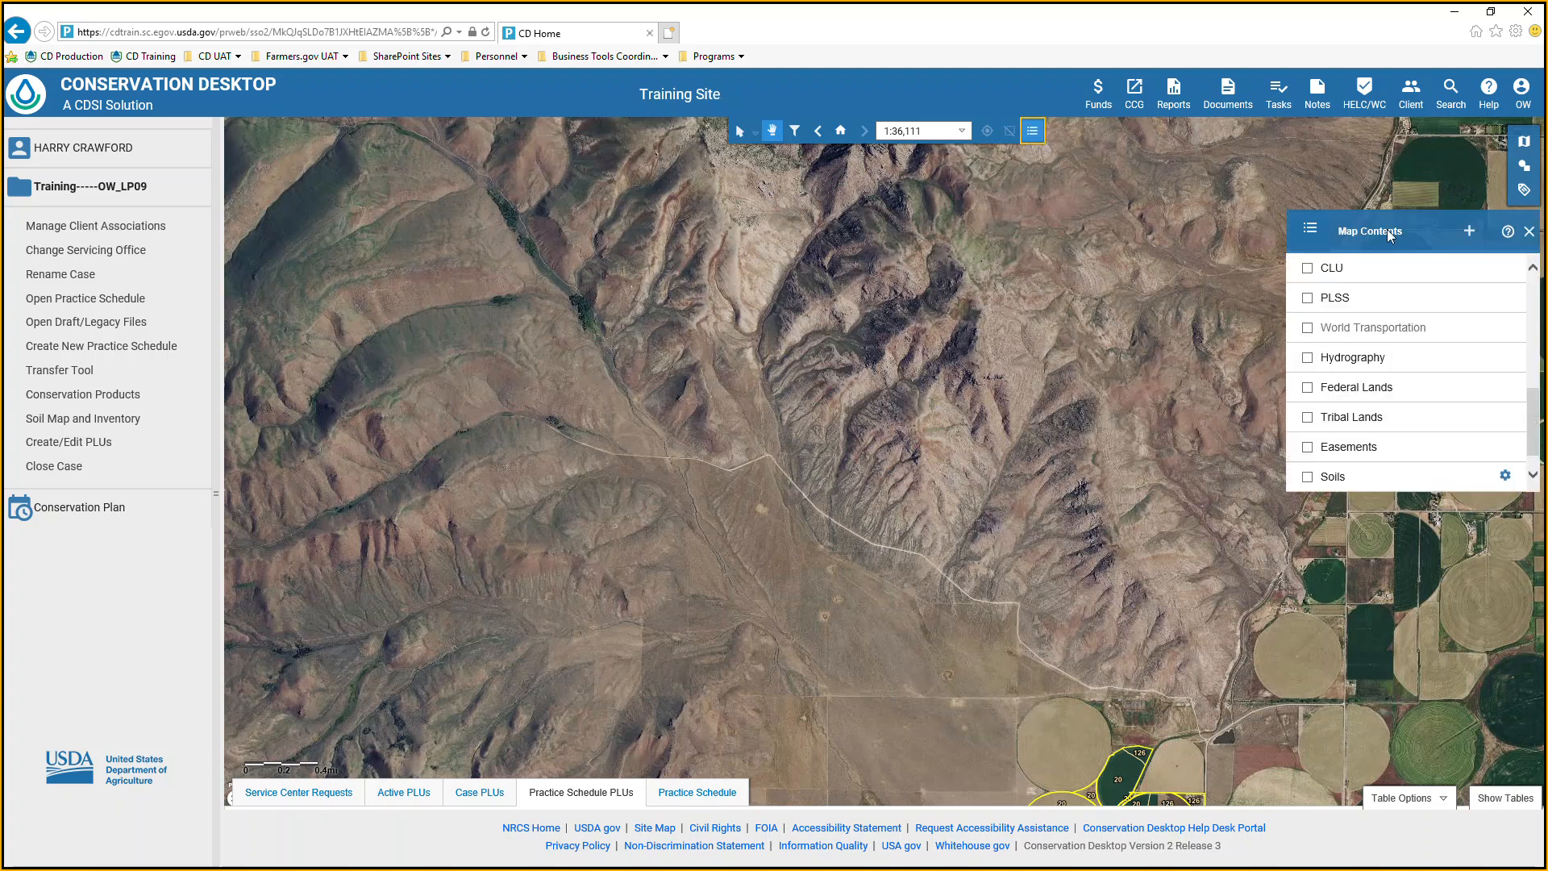
pyautogui.click(1469, 233)
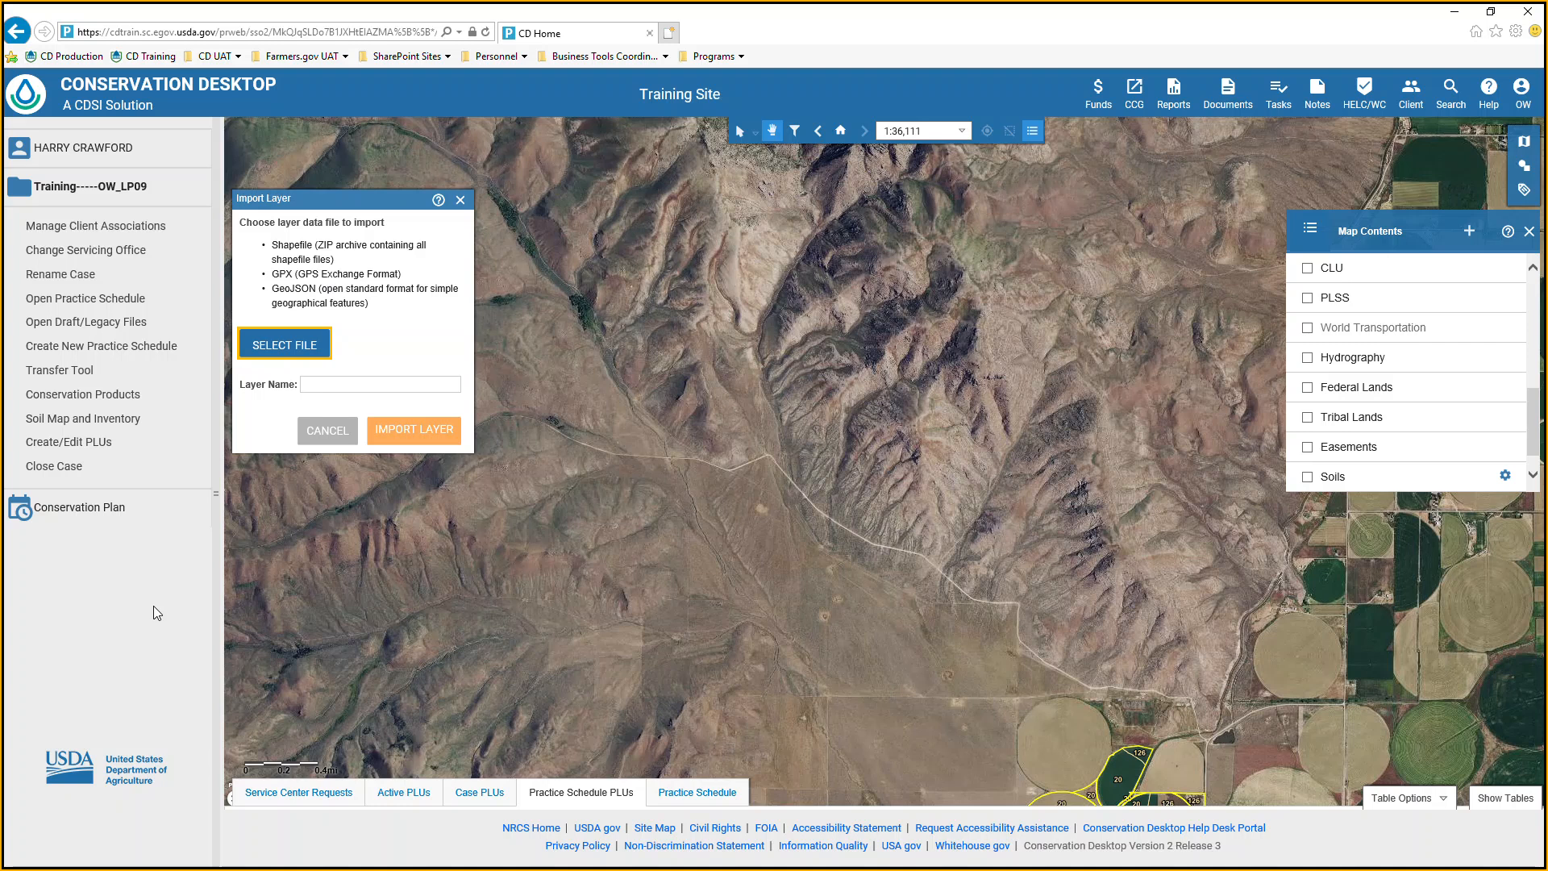
pyautogui.click(460, 200)
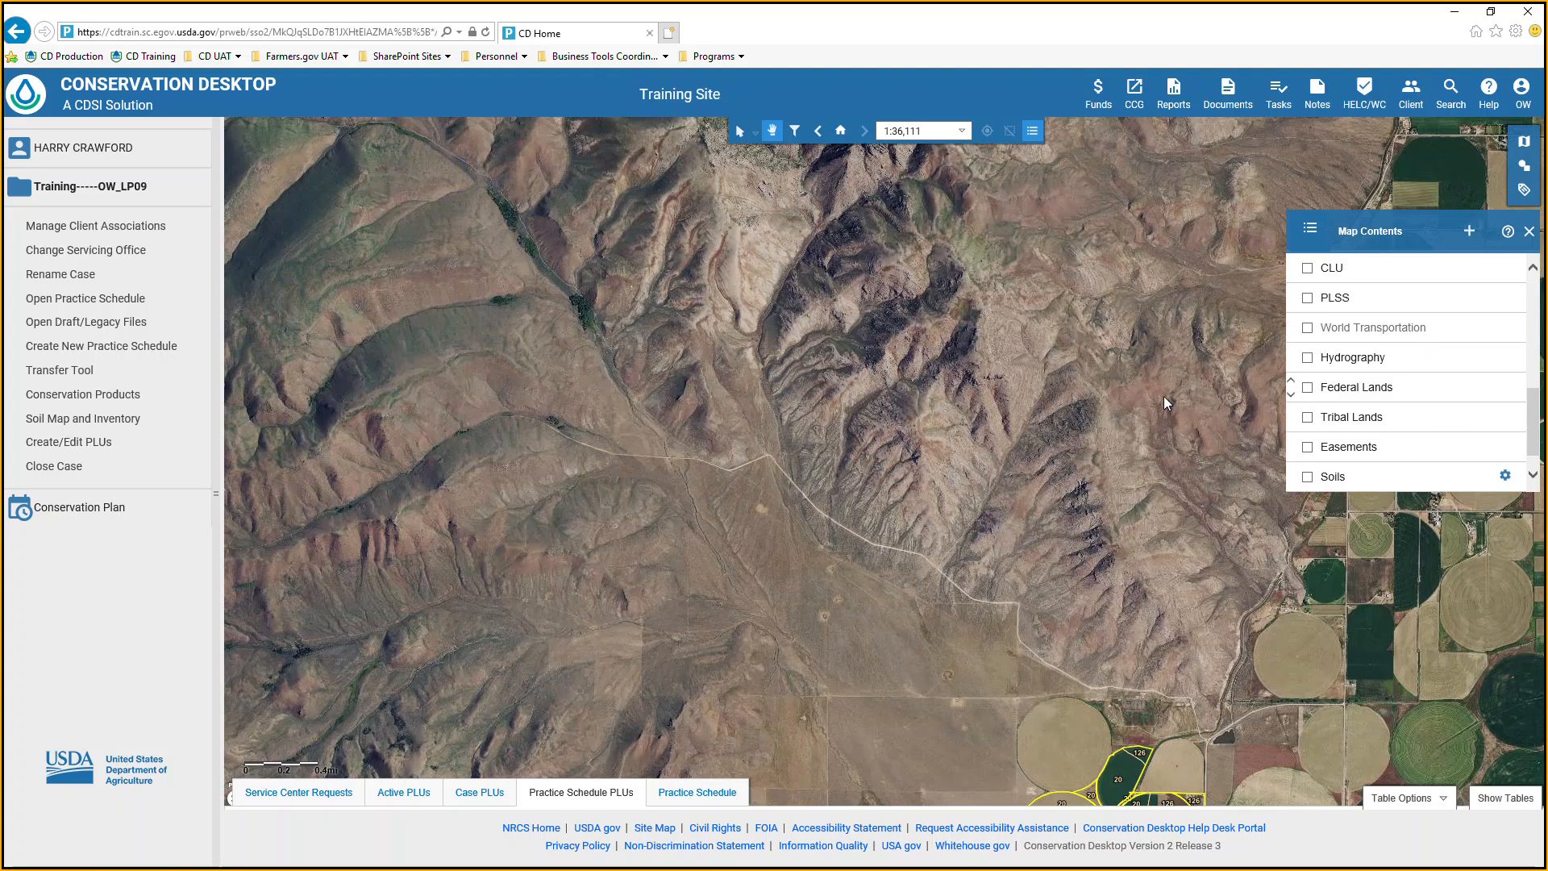
# Return the map to its home extent and select the circular land unit east of the large tan circle.
pyautogui.click(841, 131)
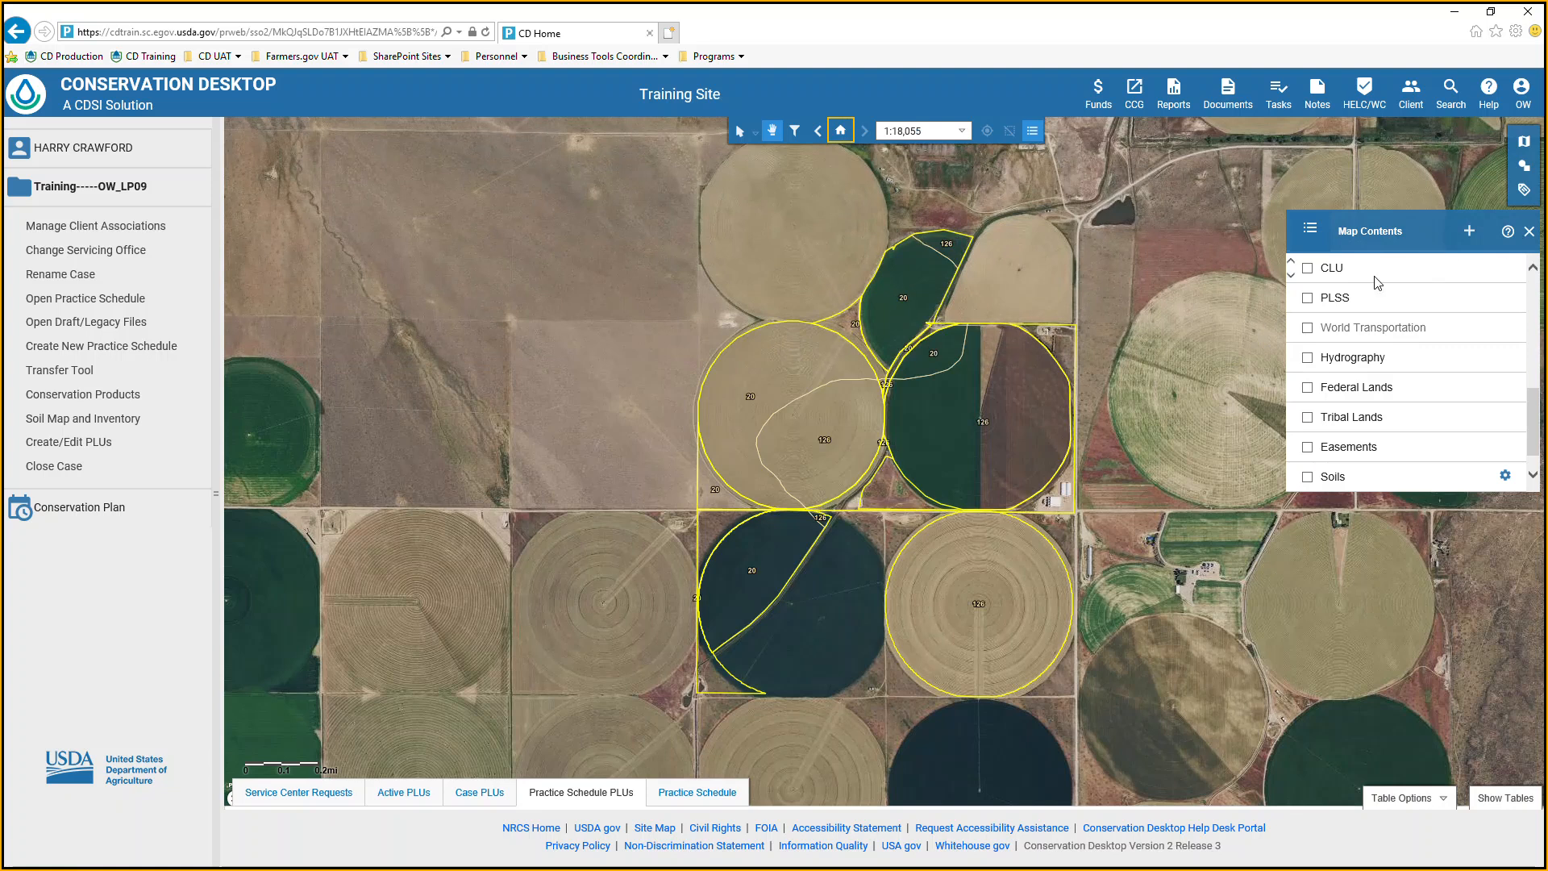
pyautogui.scroll(2, 1323, 358)
pyautogui.scroll(5, 1322, 365)
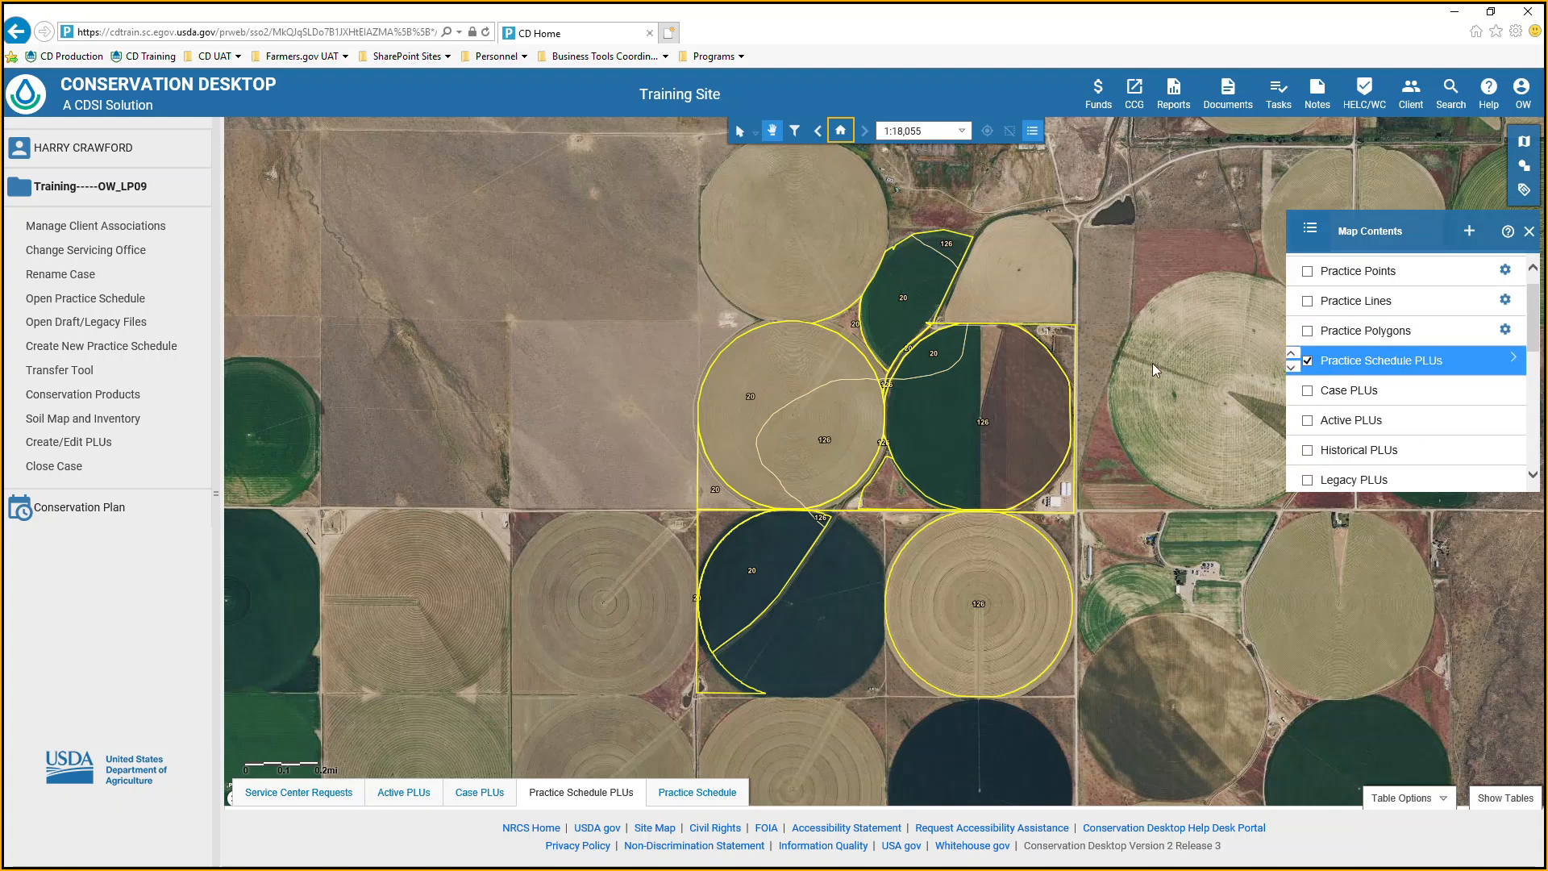
pyautogui.click(738, 131)
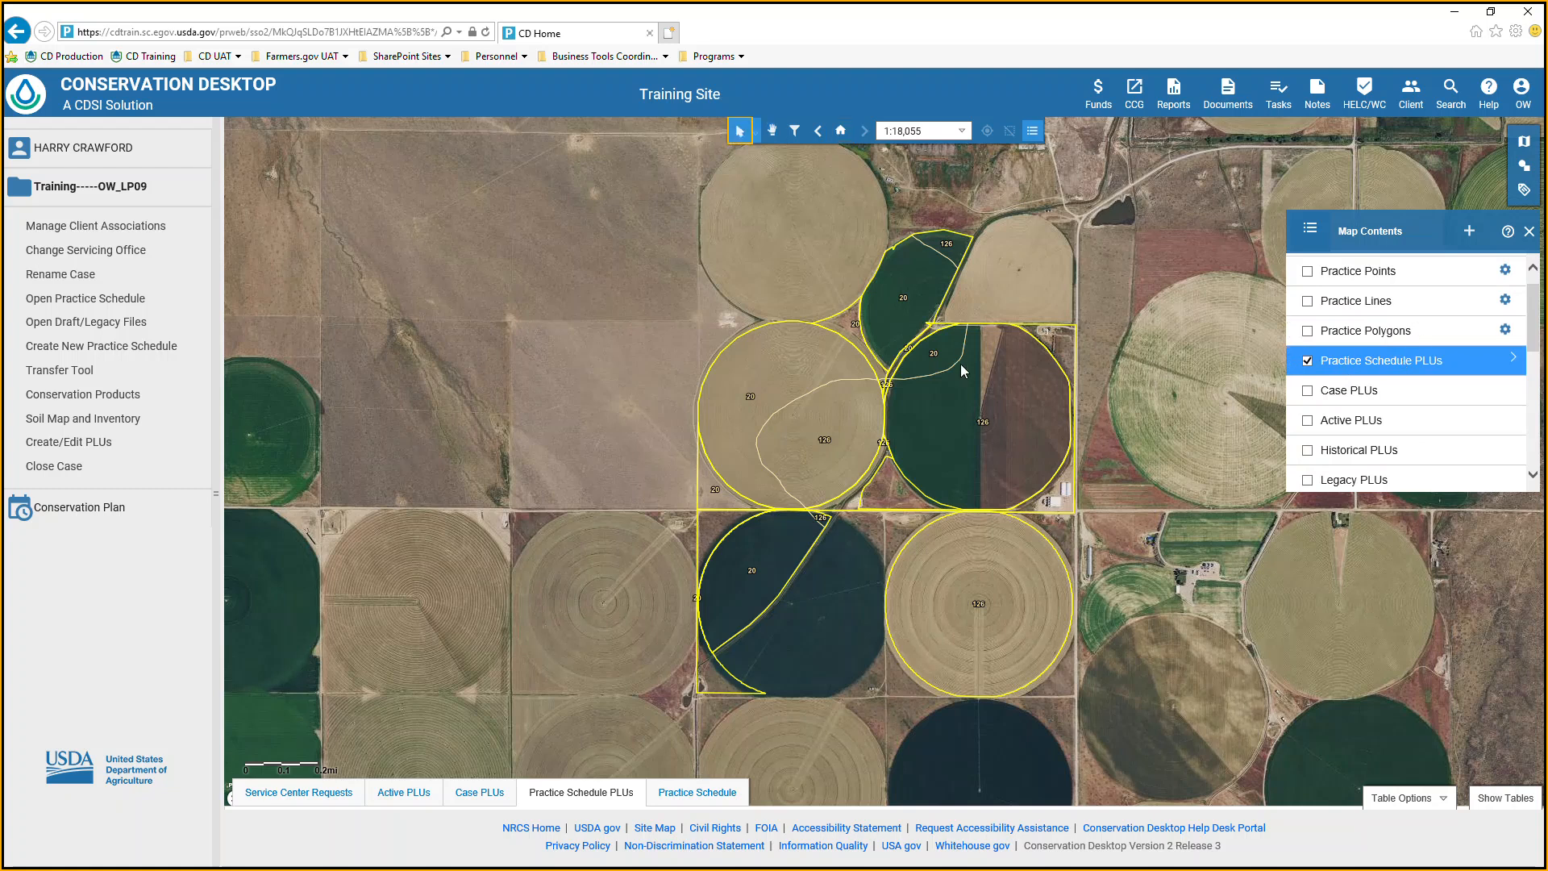
pyautogui.click(995, 389)
# View the shapefile export options for the selected Practice Schedule PLUs feature and close them without exporting.
pyautogui.rightClick(1409, 355)
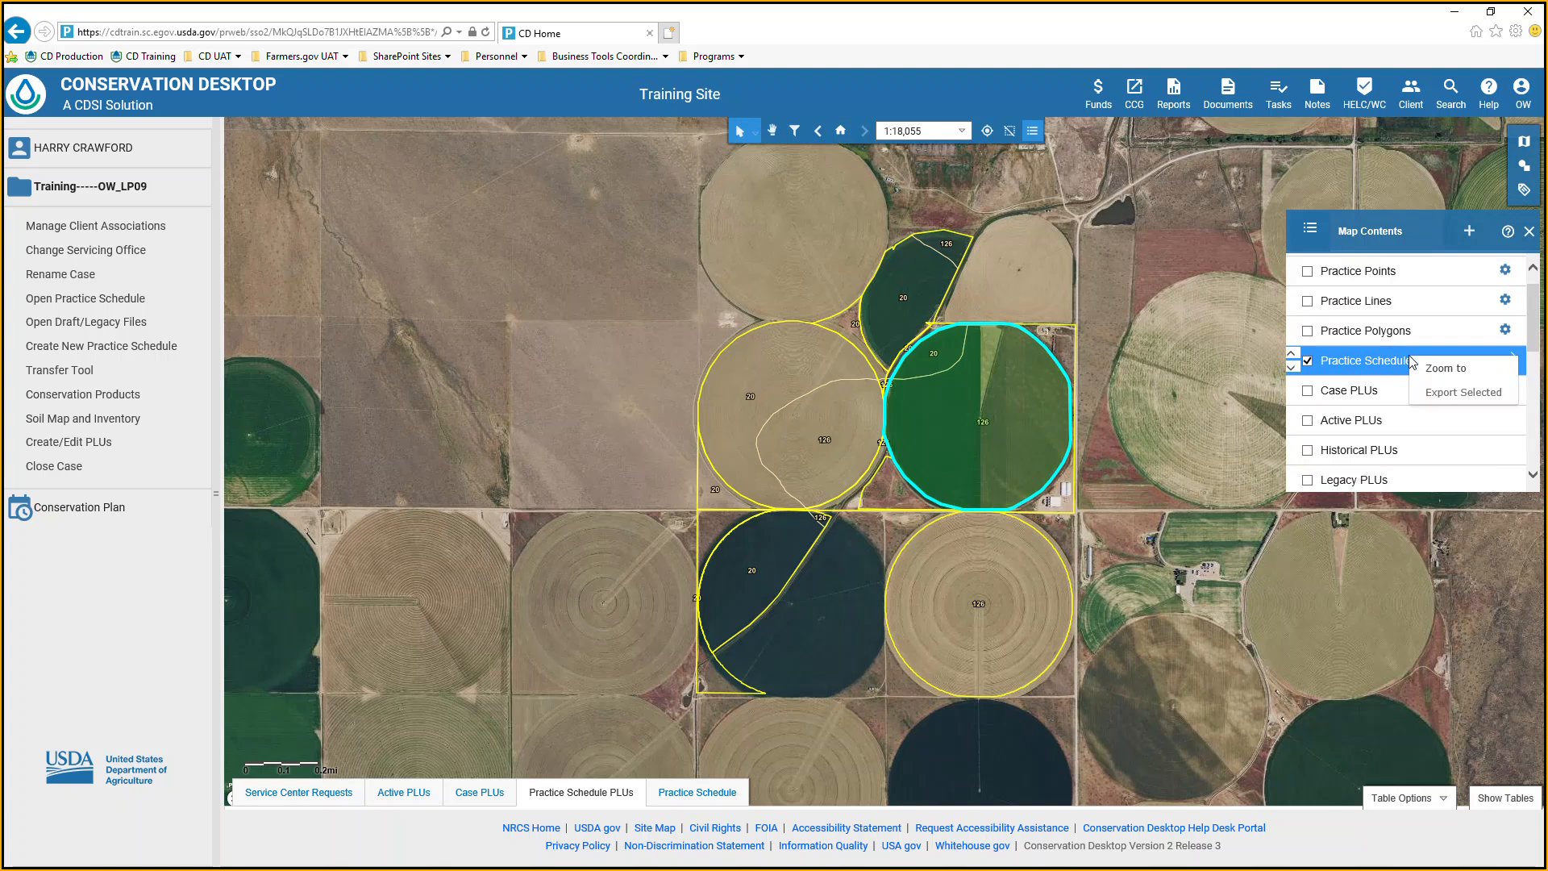
pyautogui.click(1442, 393)
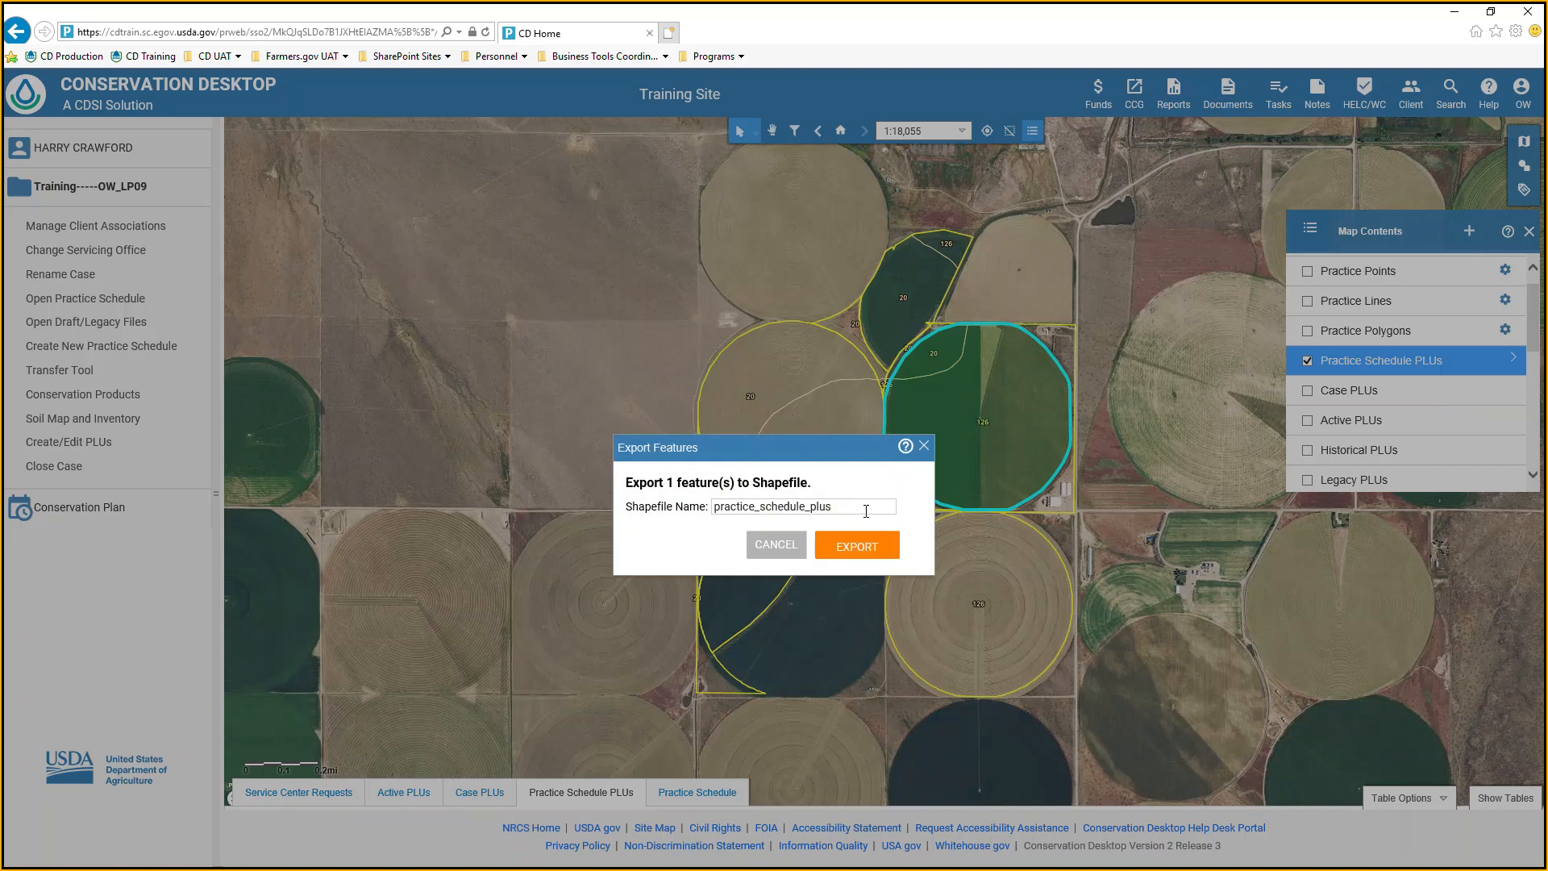
pyautogui.click(923, 448)
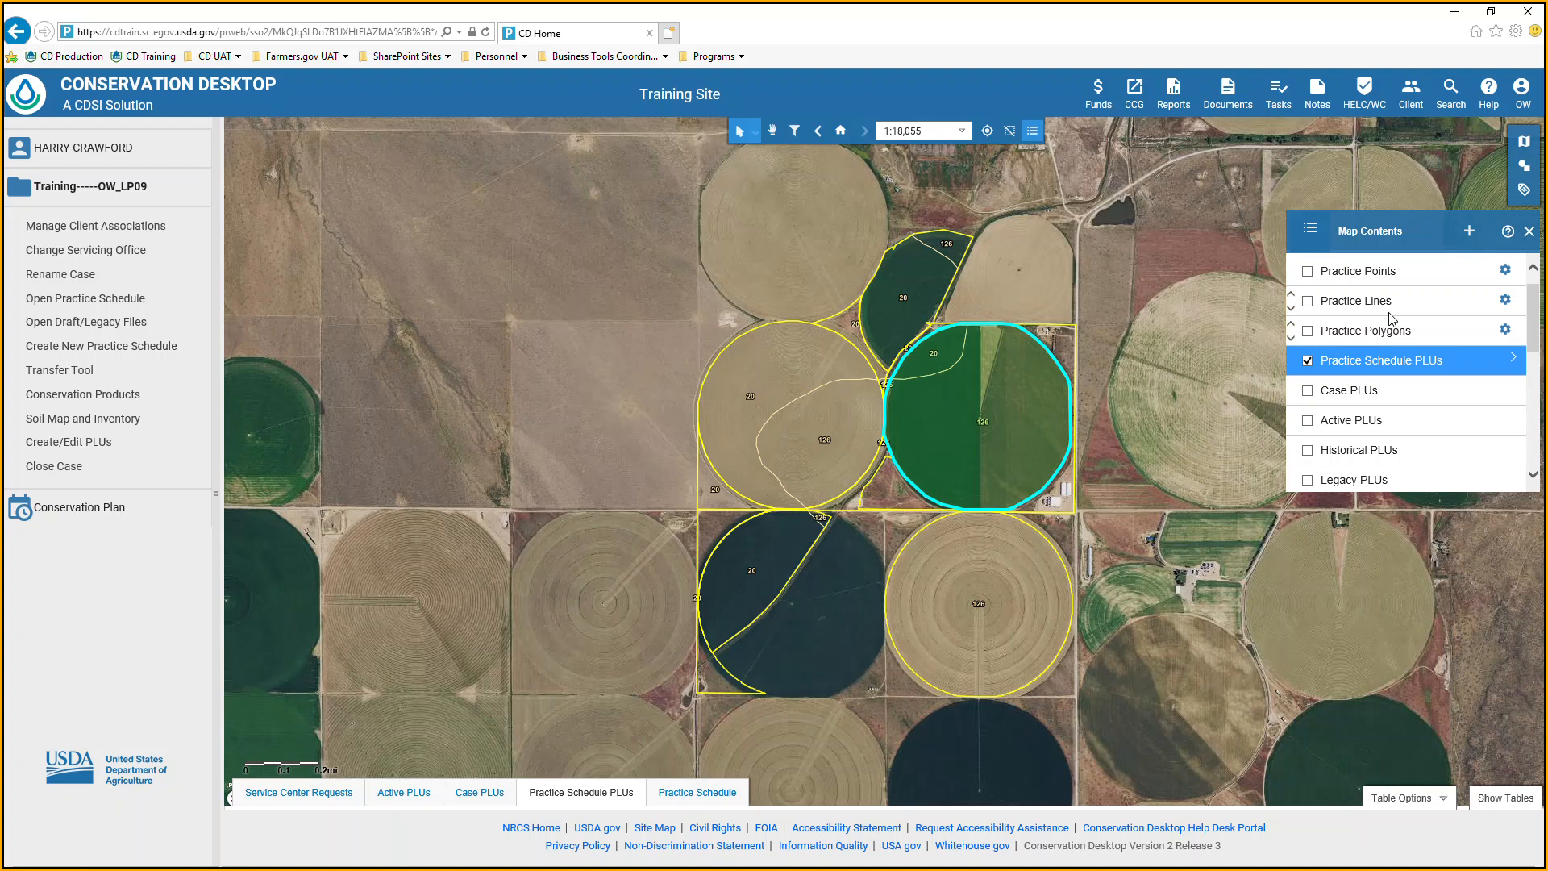
# Look over the layers in Map Contents and close the list.
pyautogui.scroll(-3, 1343, 391)
pyautogui.scroll(1, 1343, 392)
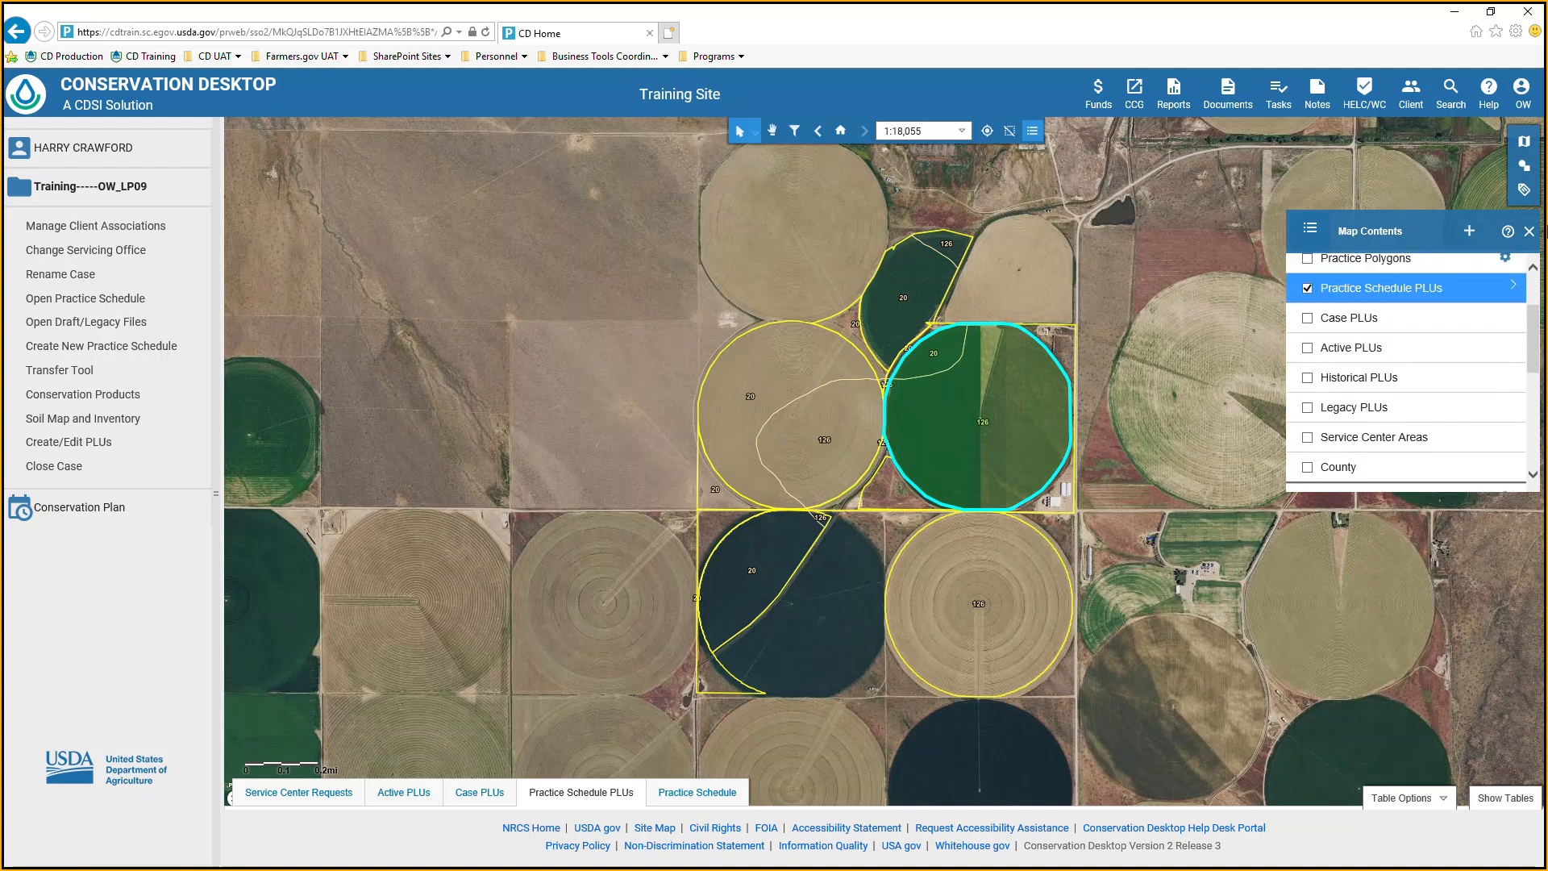
pyautogui.click(1529, 232)
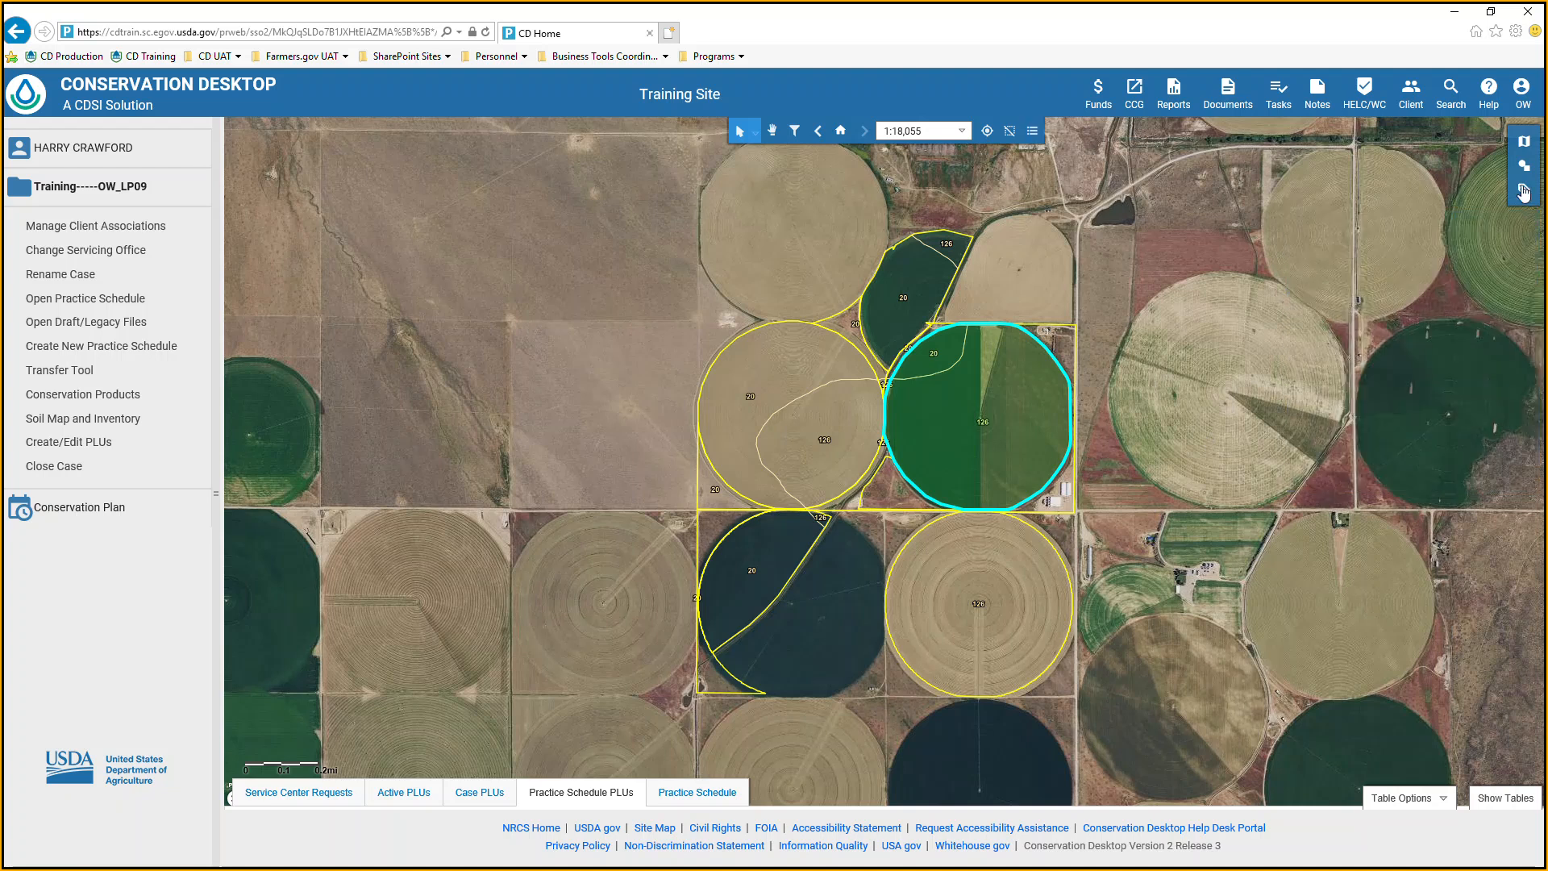
# Open the Find map tool and look through its search methods, including Address and Lat/Long.
pyautogui.click(1524, 142)
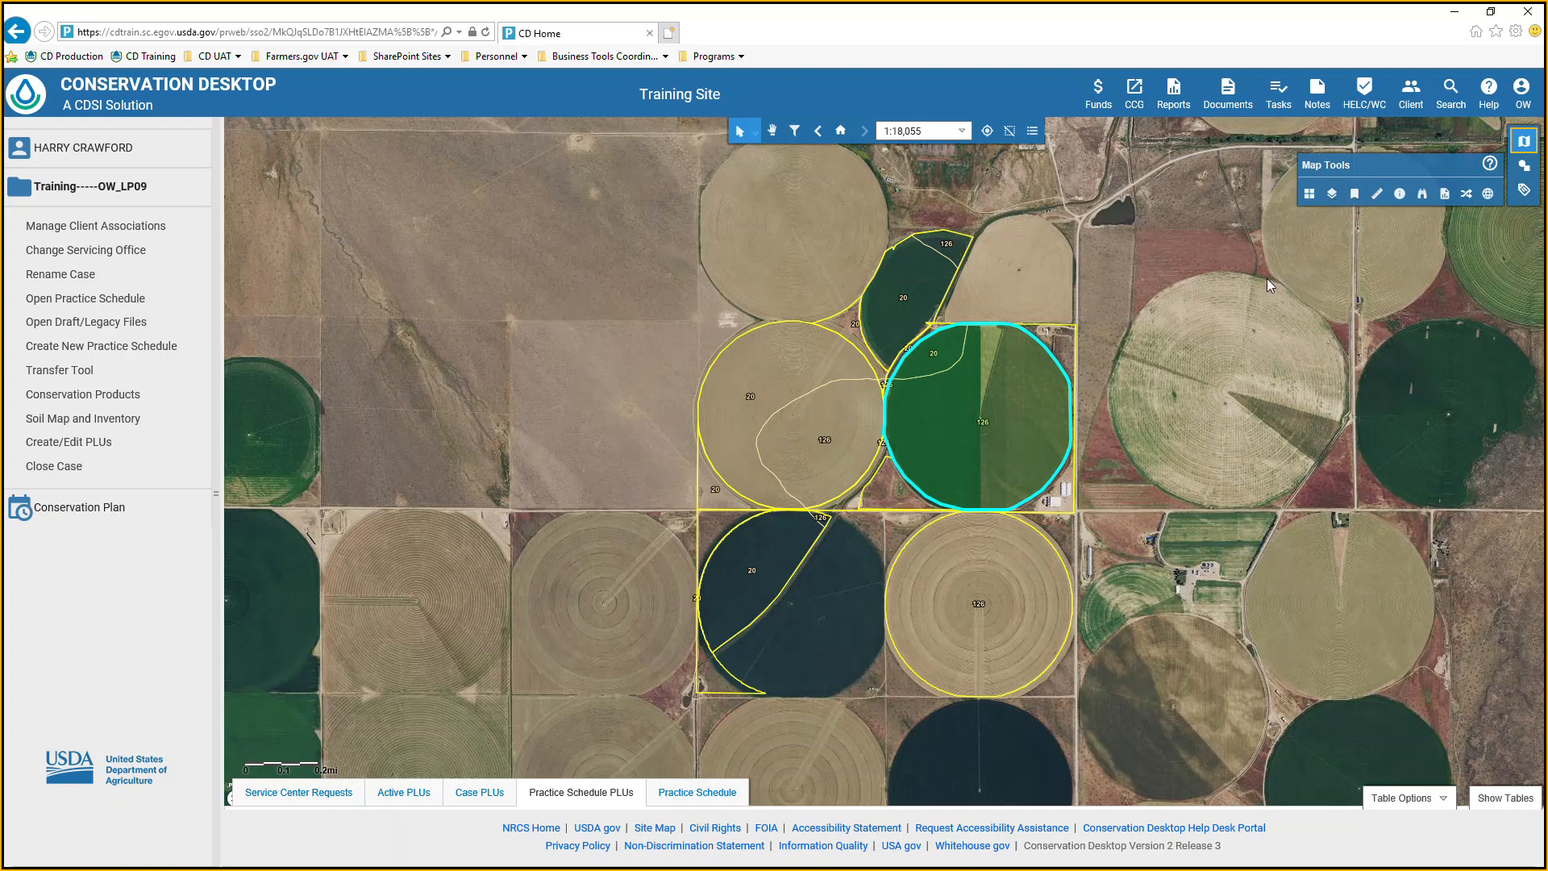
pyautogui.click(1421, 195)
pyautogui.click(1471, 268)
pyautogui.click(1473, 267)
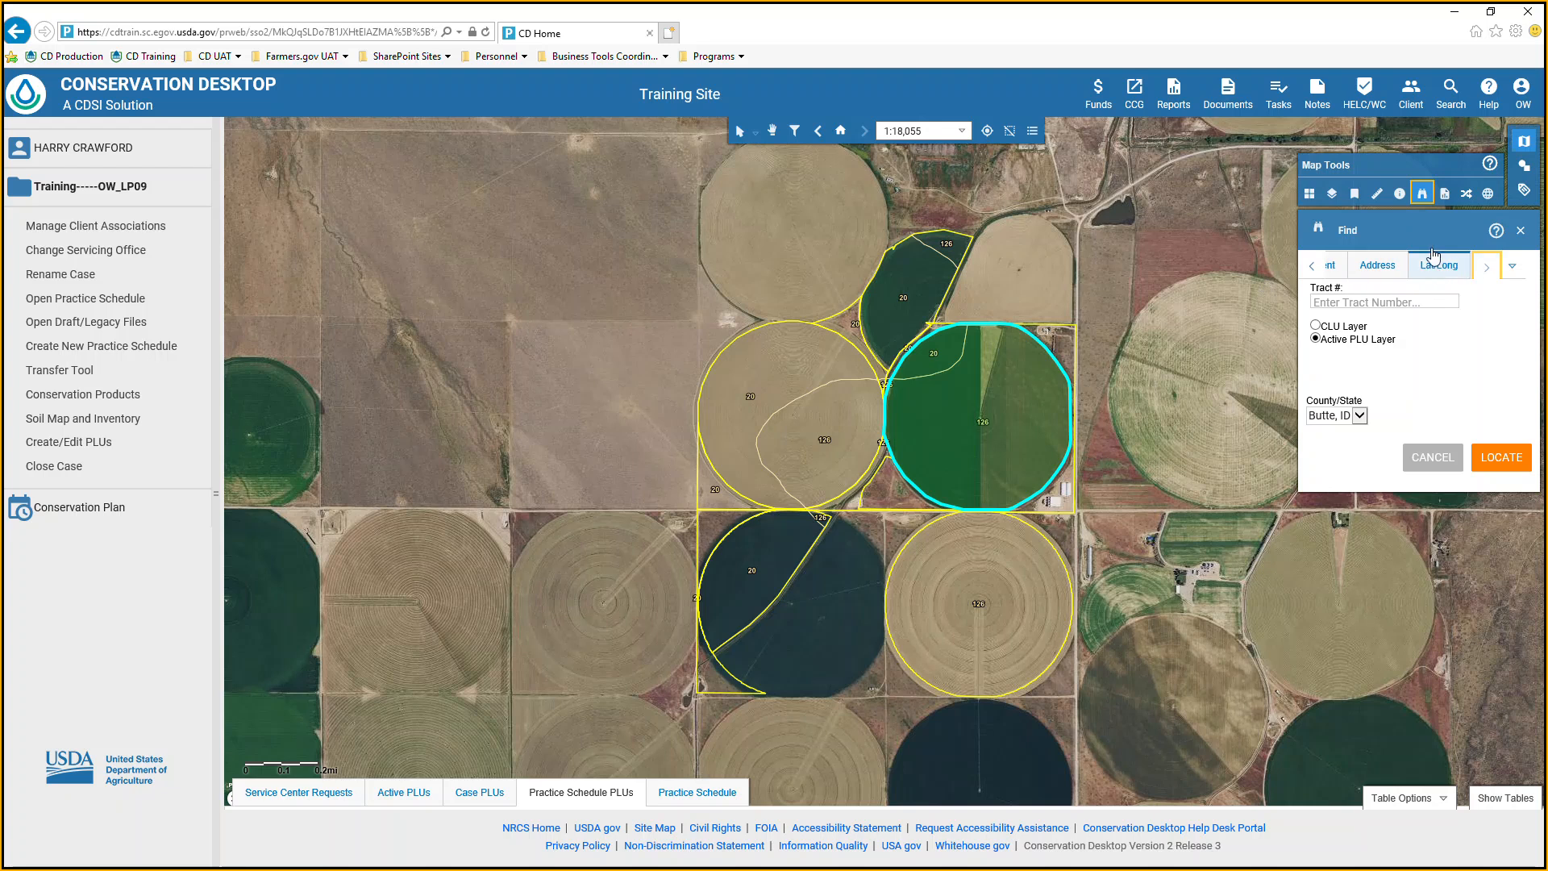
pyautogui.click(1524, 101)
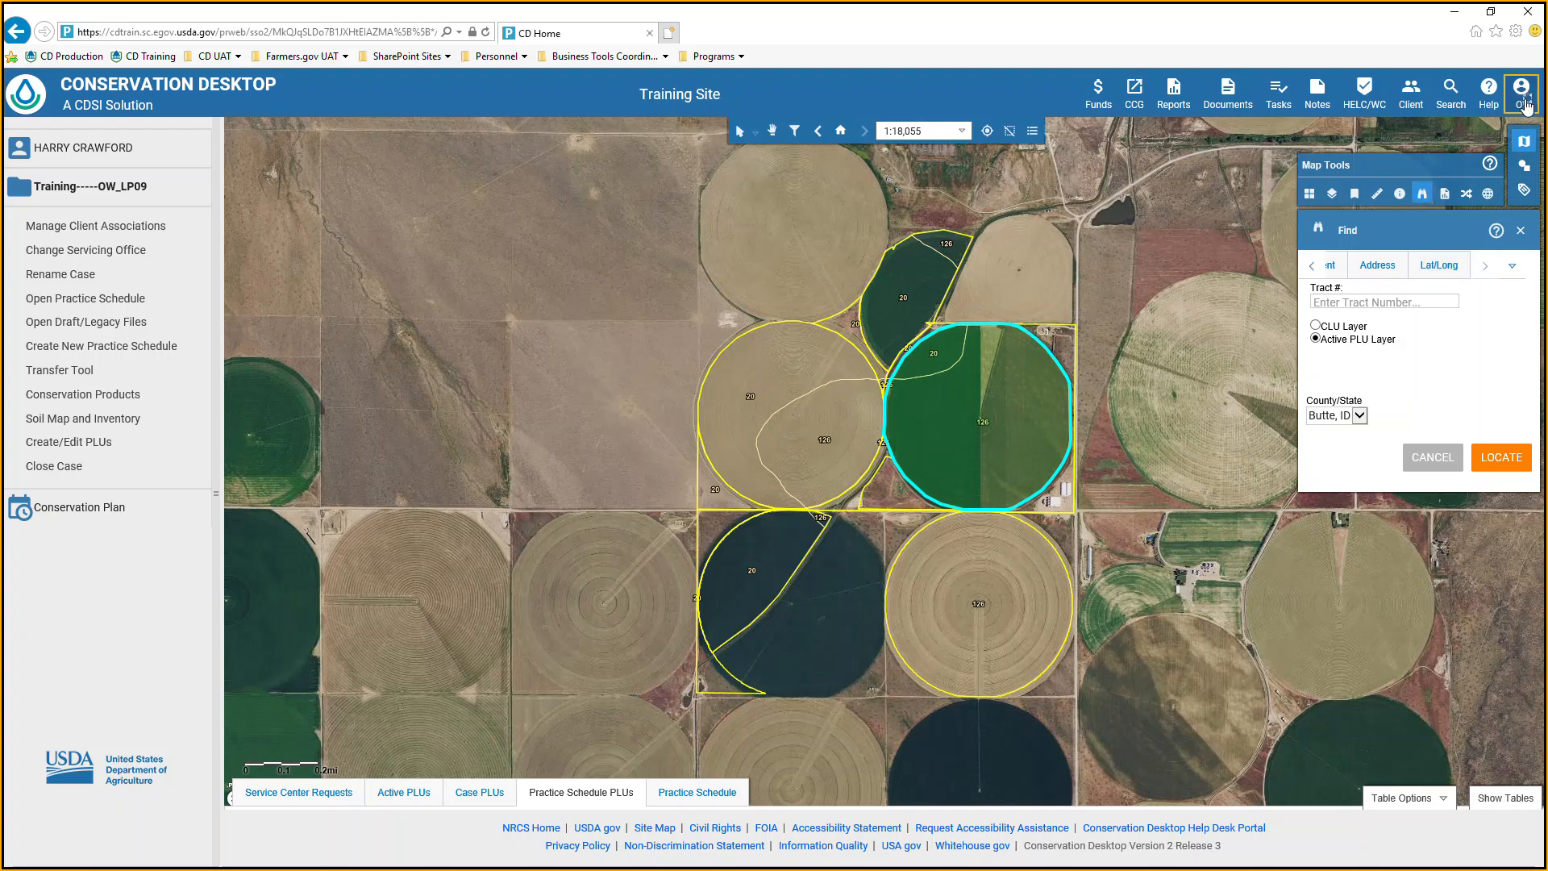
# View the Service Center Management user preferences and close them without saving.
pyautogui.click(1492, 124)
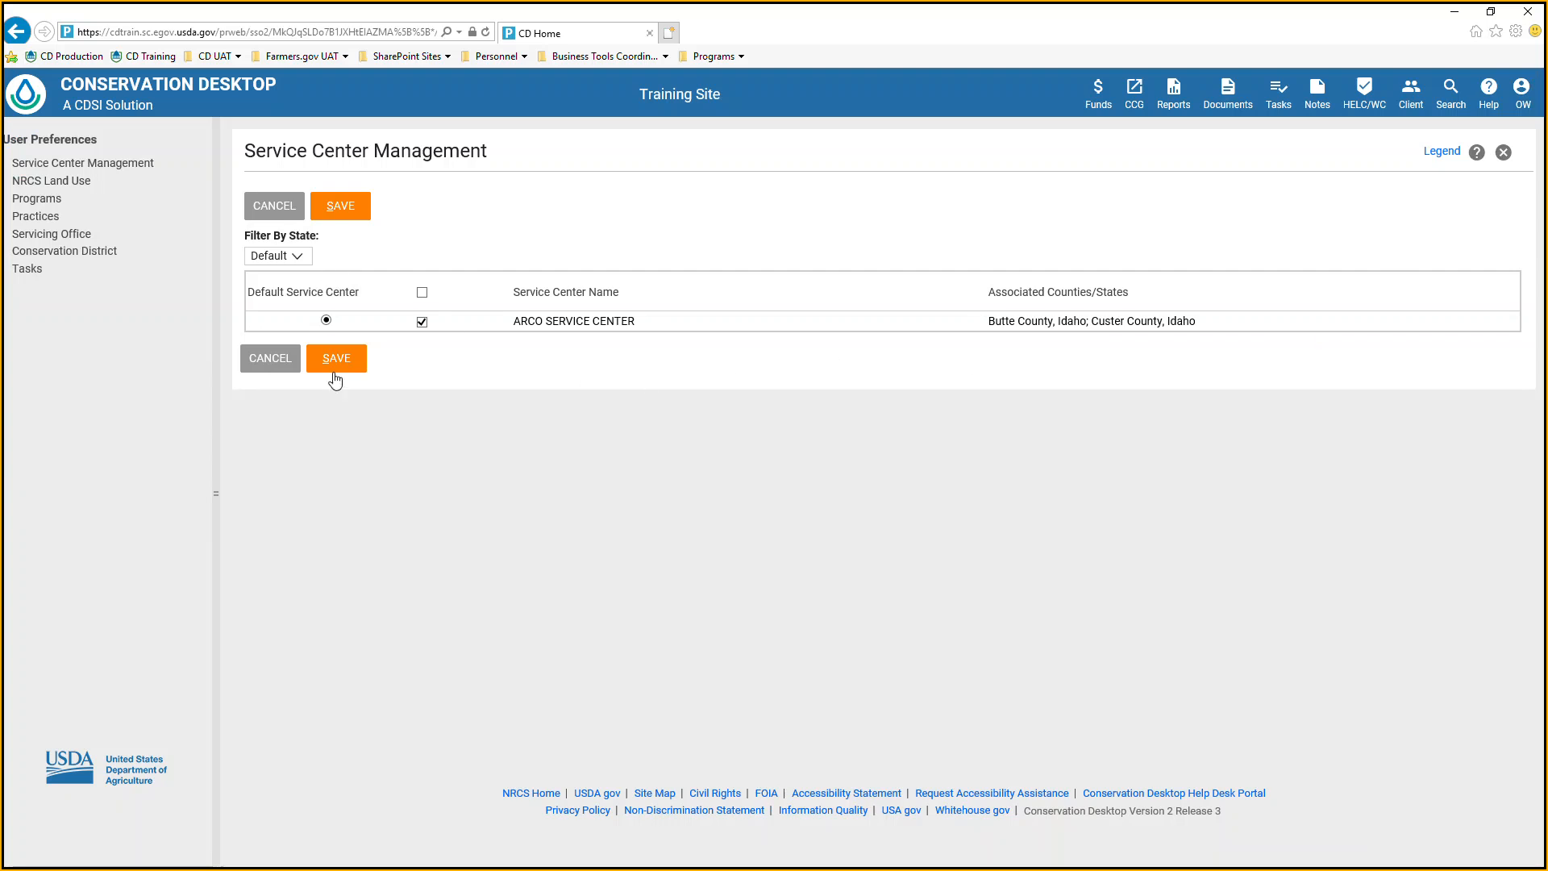
pyautogui.click(1504, 157)
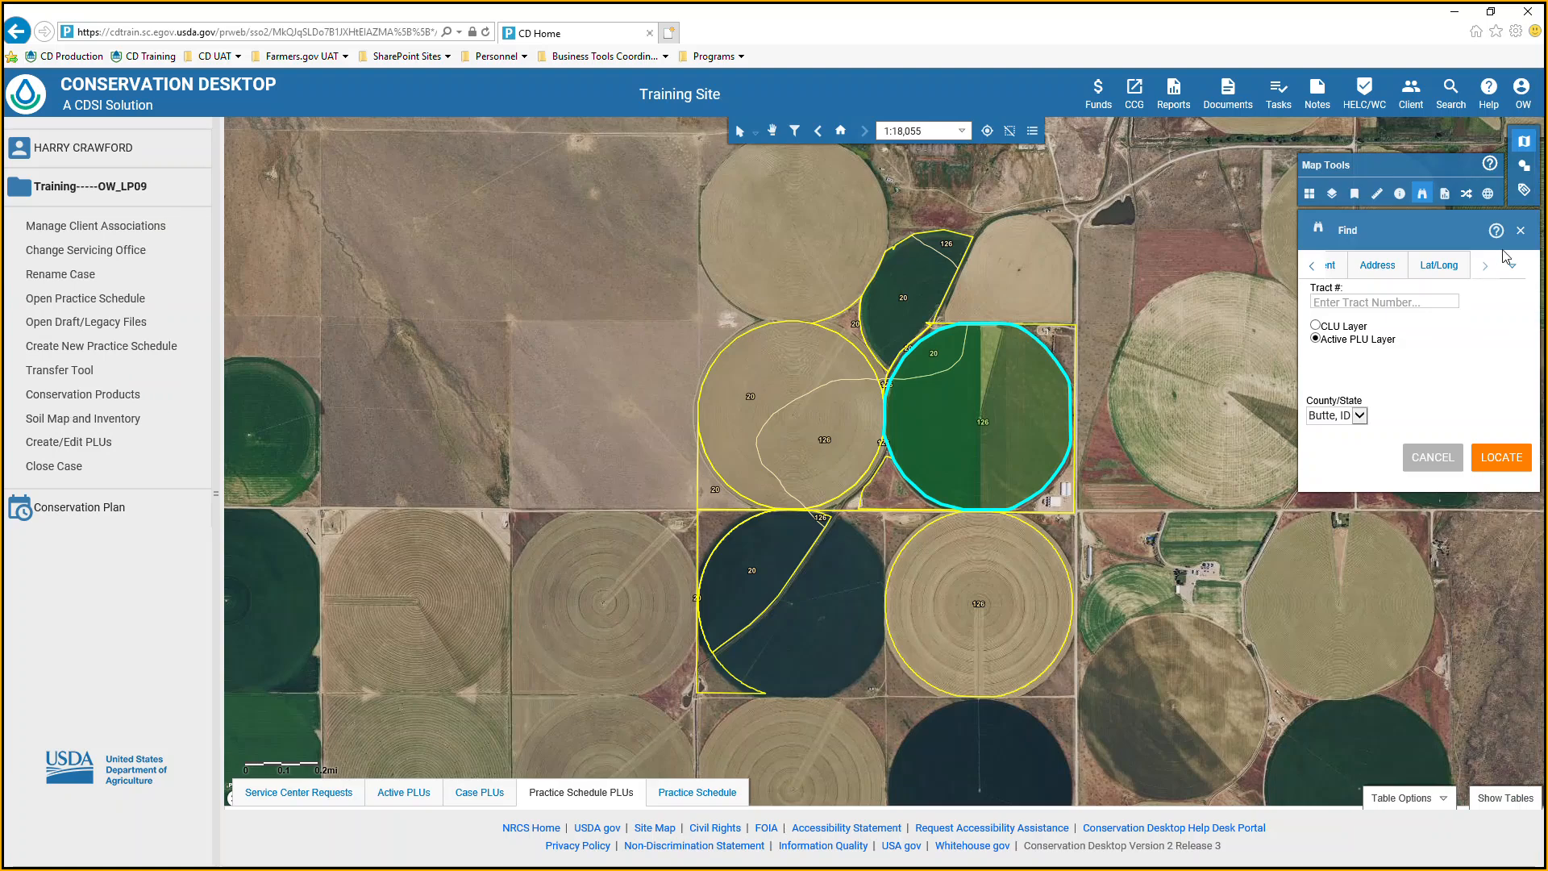
# Choose the CLU Layer for the tract search and shift the map to the Fremont, ID area to examine its County/State choices.
pyautogui.click(1359, 419)
pyautogui.click(1230, 401)
pyautogui.scroll(-3, 1163, 403)
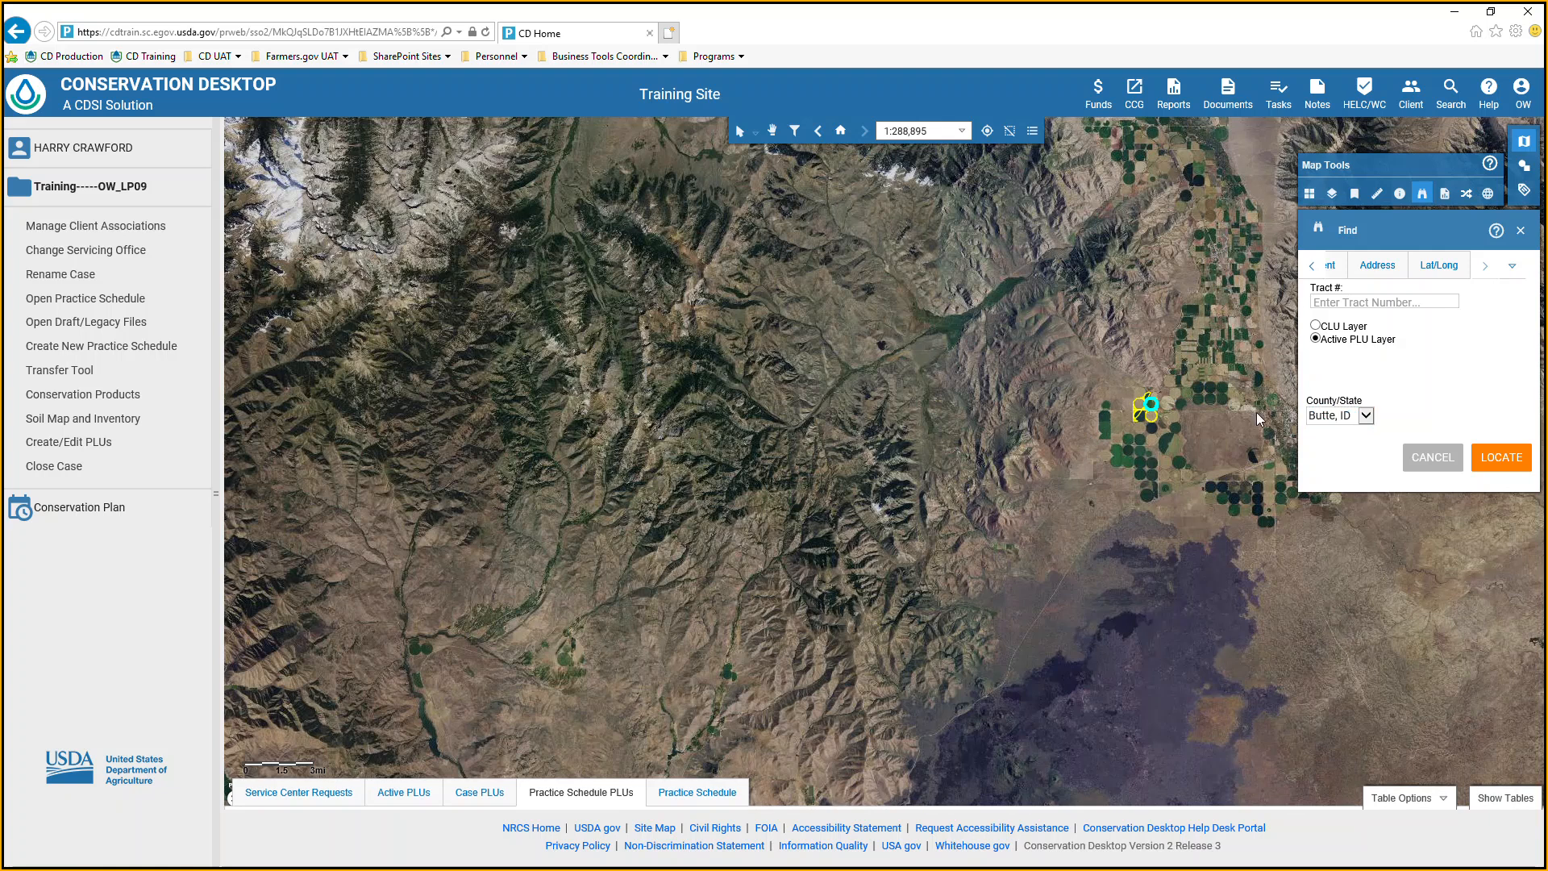
pyautogui.click(1316, 326)
pyautogui.click(1366, 415)
pyautogui.moveTo(1155, 522); pyautogui.dragTo(497, 464)
pyautogui.moveTo(1198, 360); pyautogui.dragTo(571, 621)
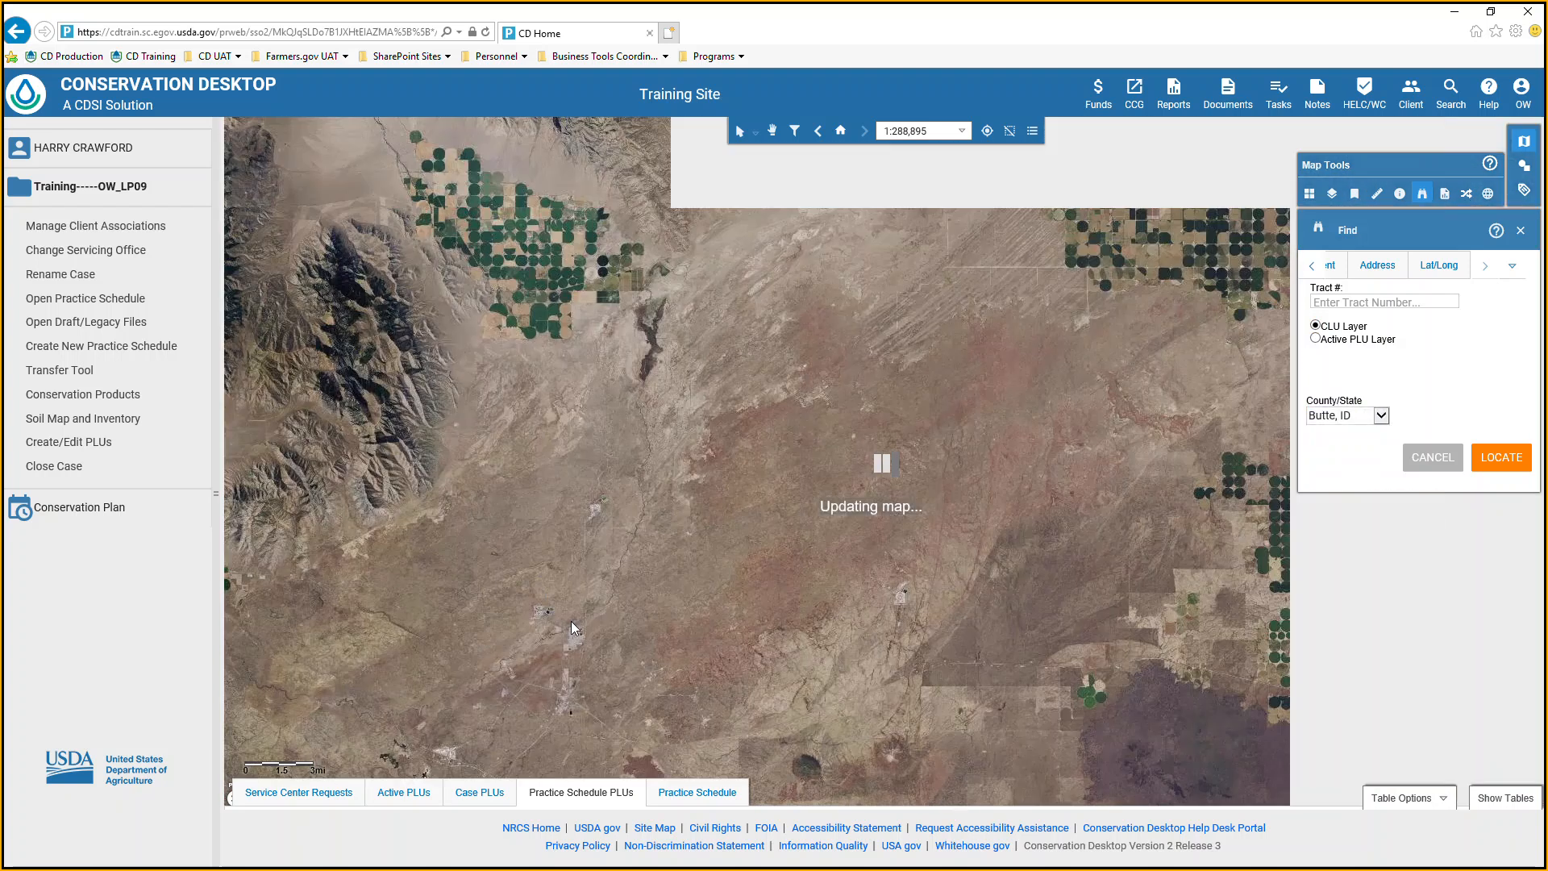
pyautogui.moveTo(960, 284); pyautogui.dragTo(849, 675)
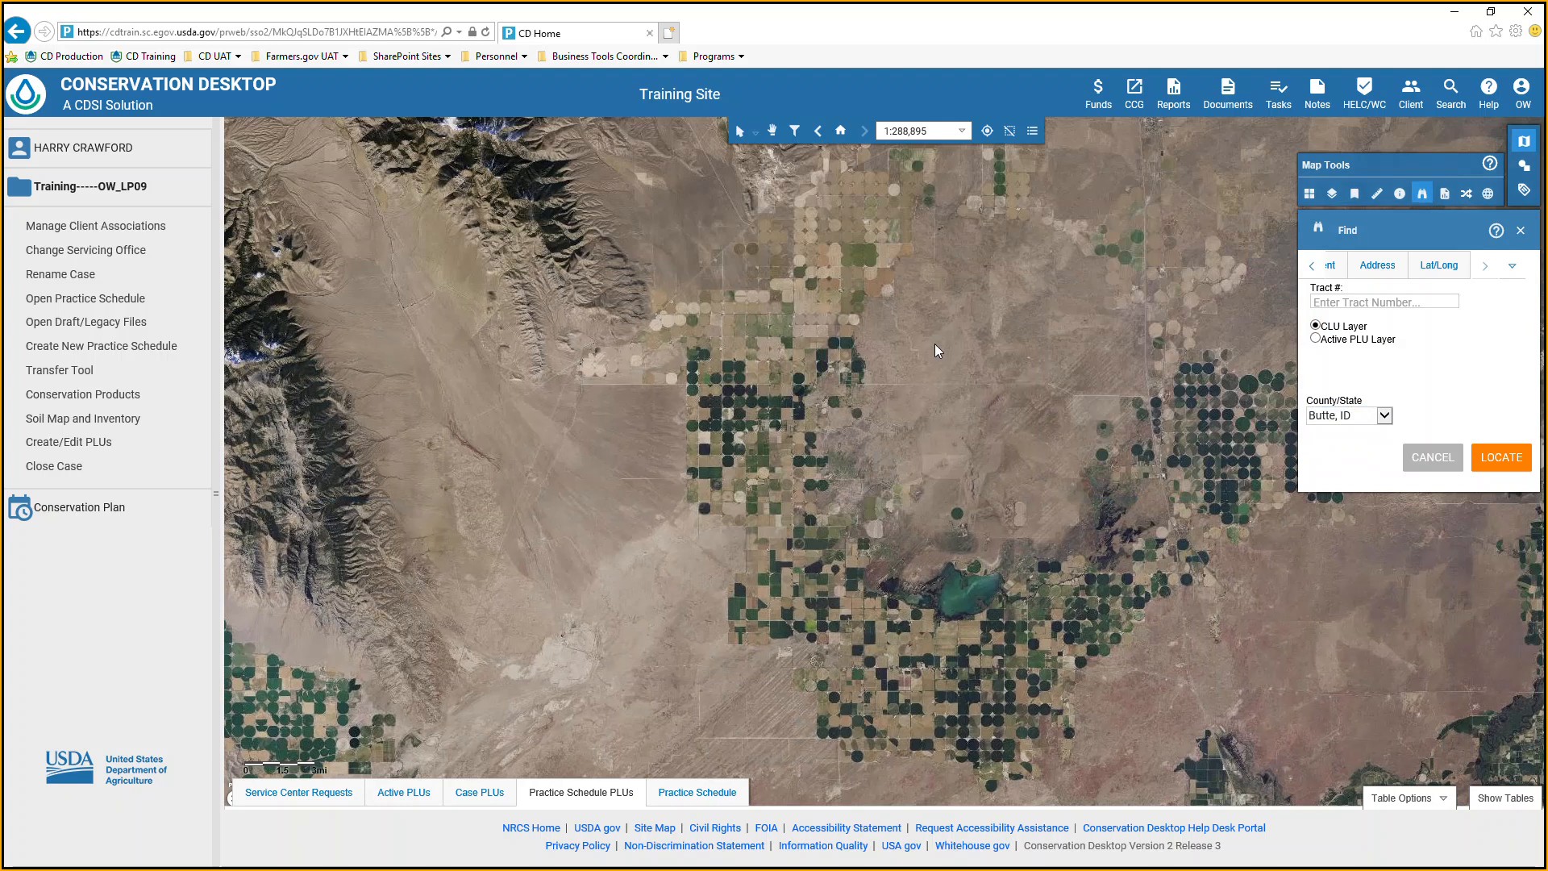
pyautogui.moveTo(932, 298); pyautogui.dragTo(731, 770)
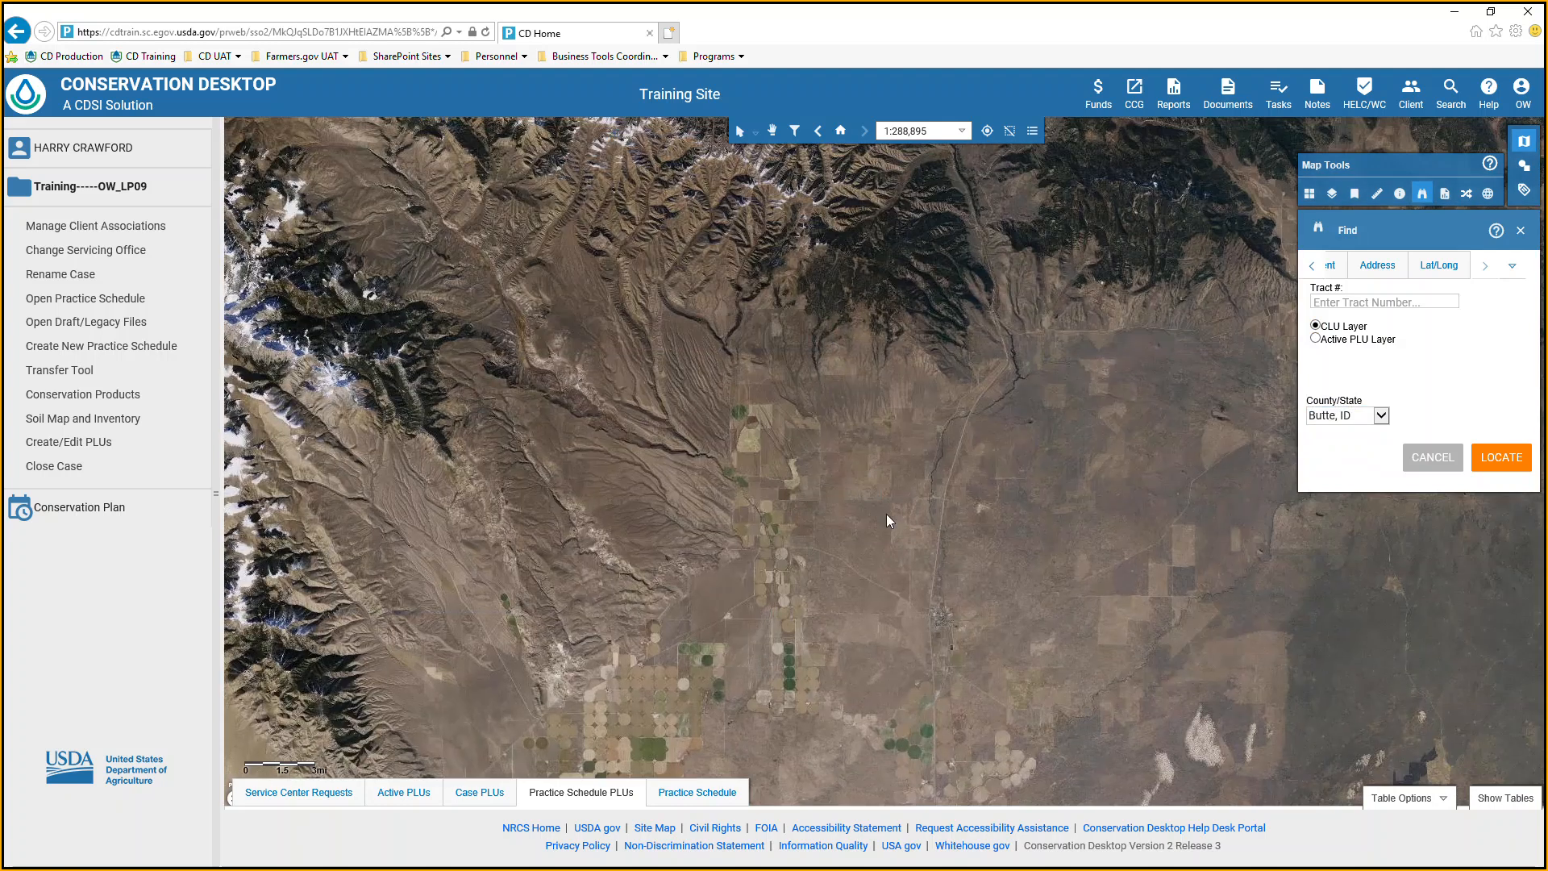
pyautogui.moveTo(887, 514); pyautogui.dragTo(708, 719)
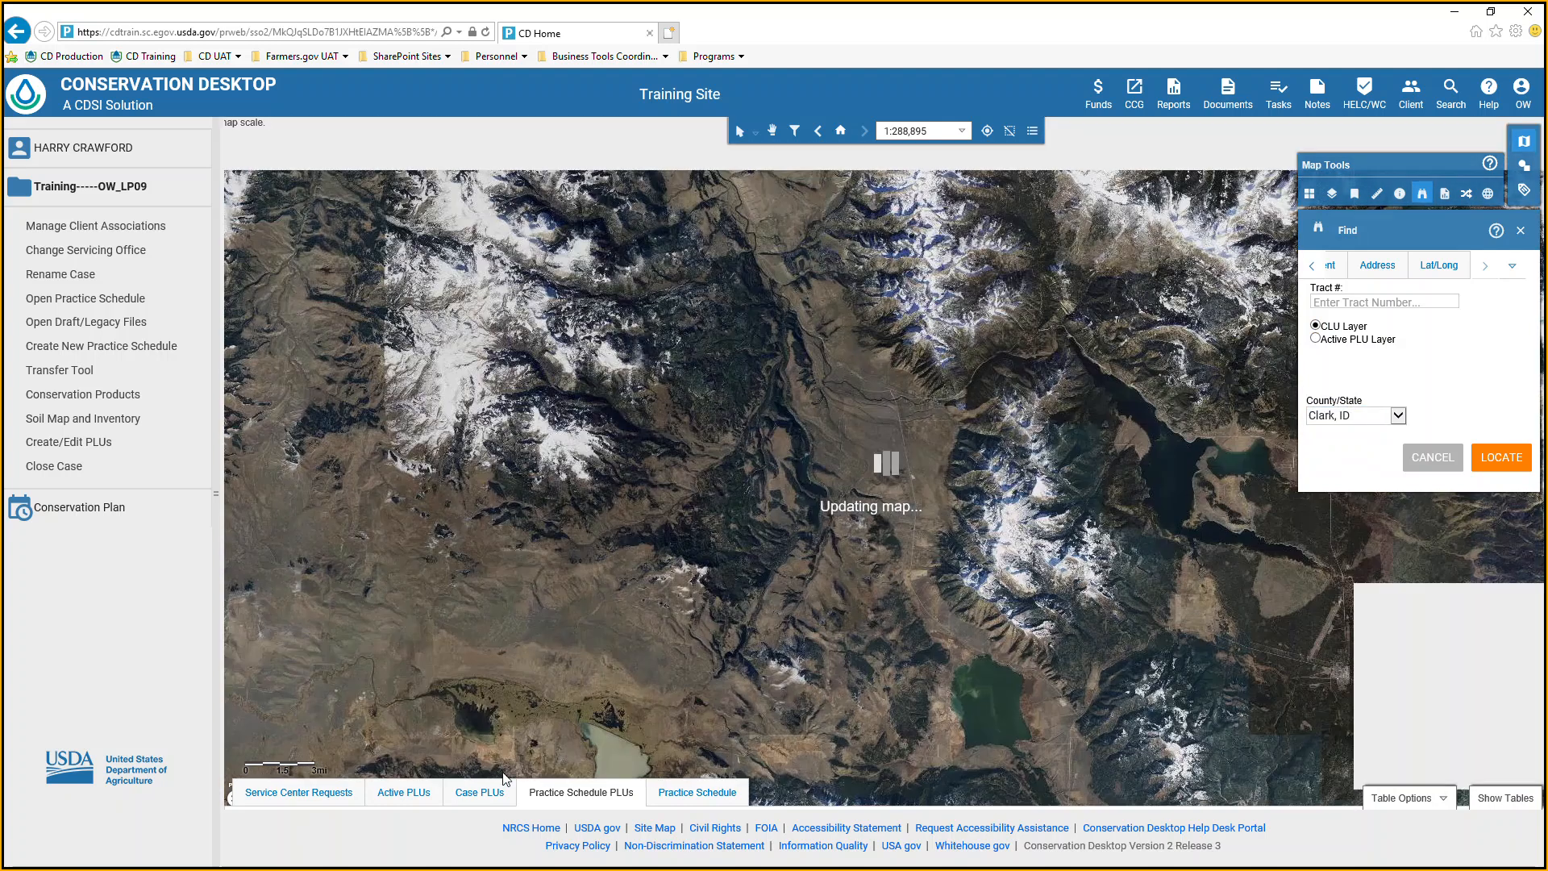
pyautogui.click(1401, 418)
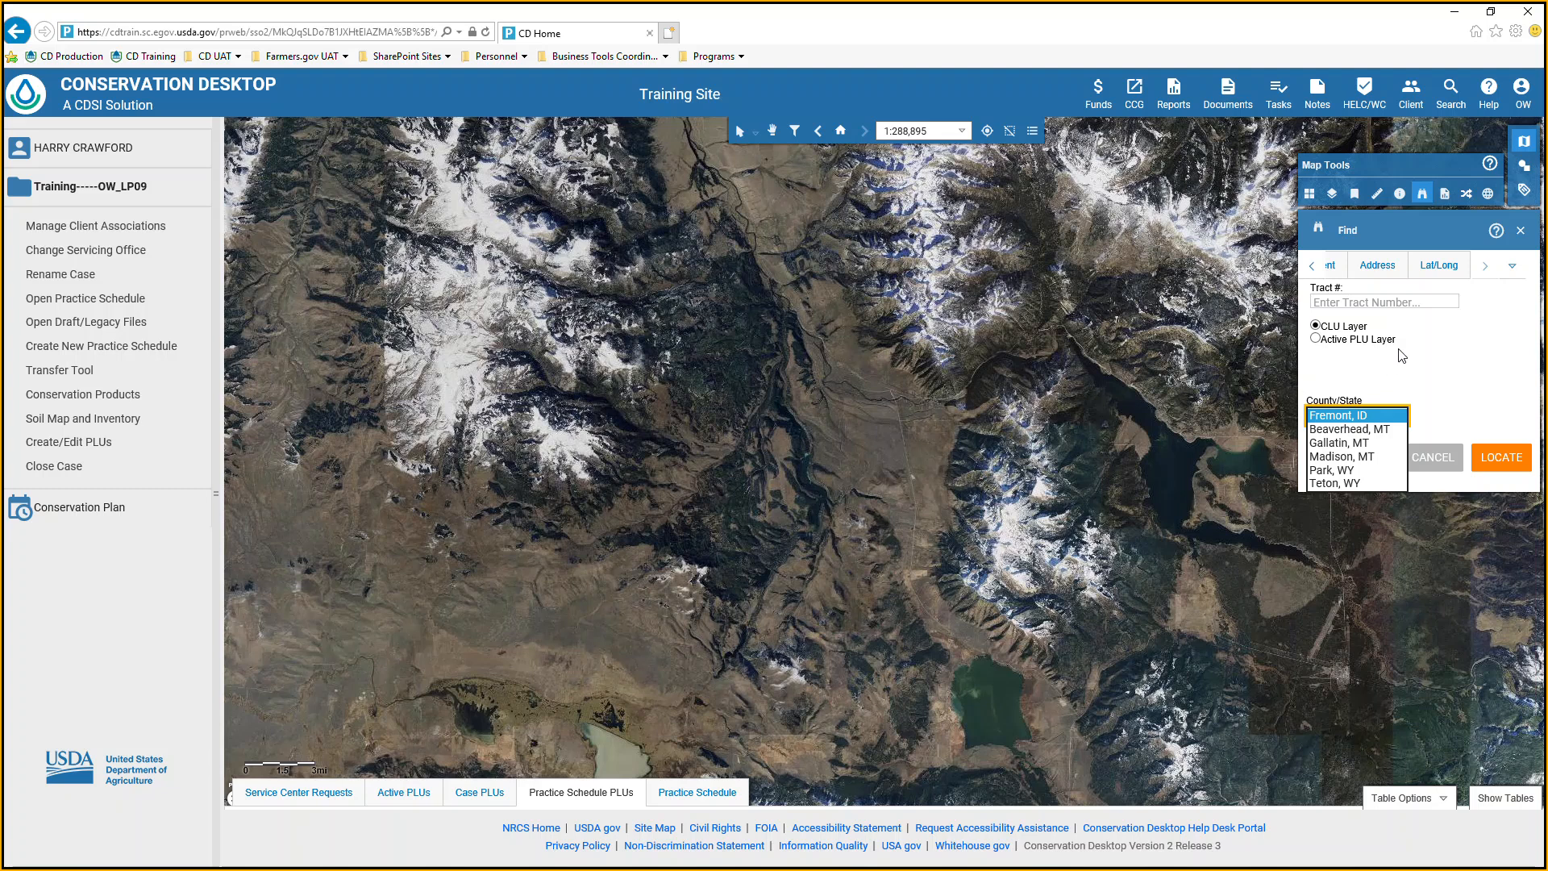
# Look at the Address search and its County/State choices, return the map to its home extent, and close the Find tool.
pyautogui.click(1398, 280)
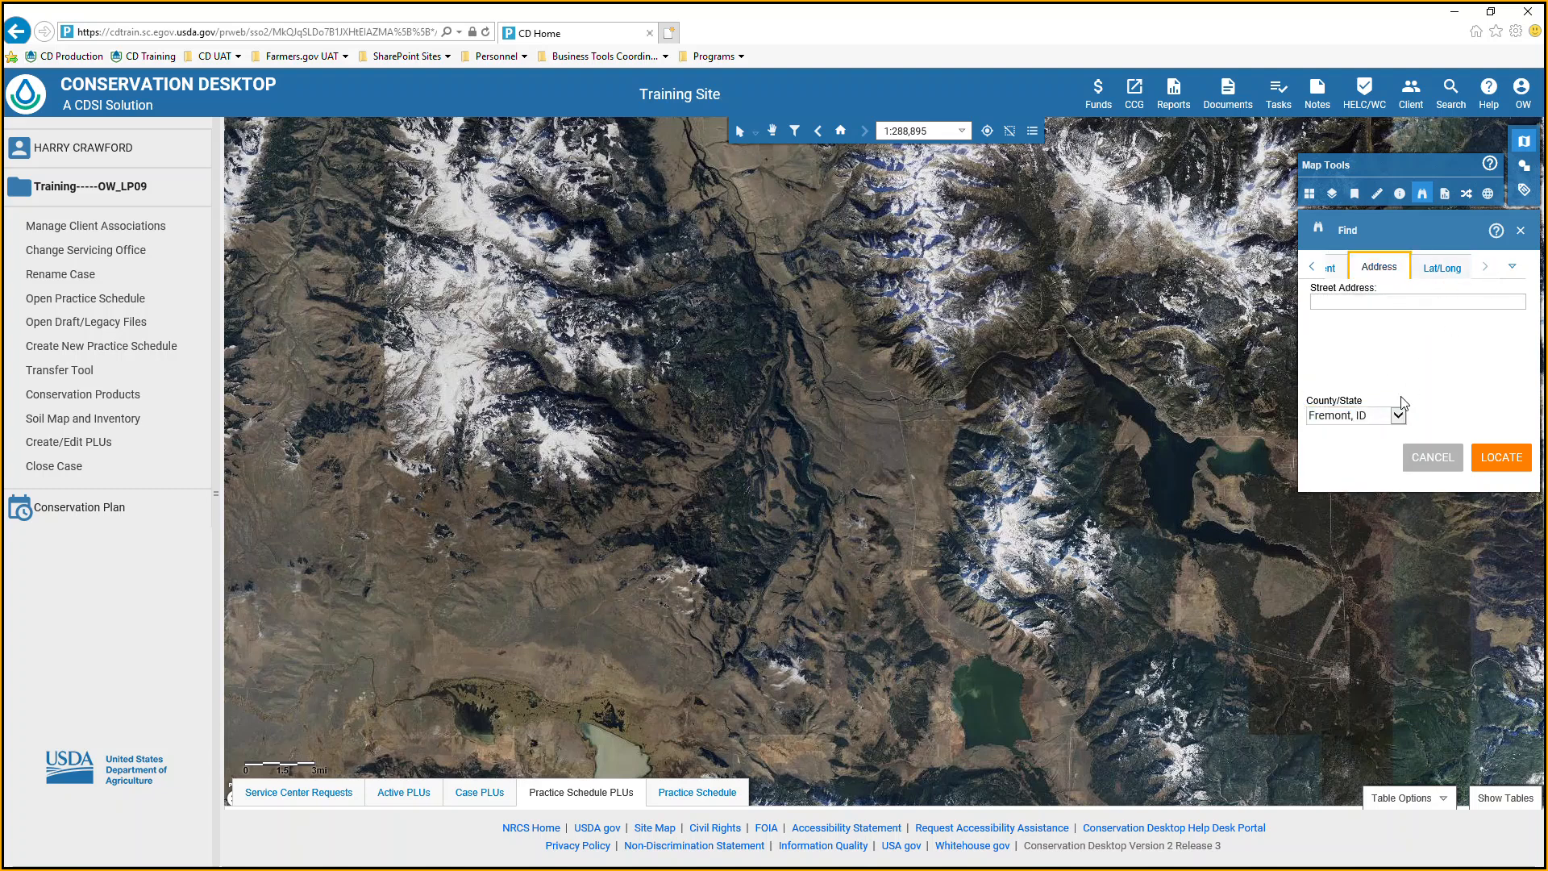
pyautogui.click(1400, 417)
pyautogui.click(1403, 417)
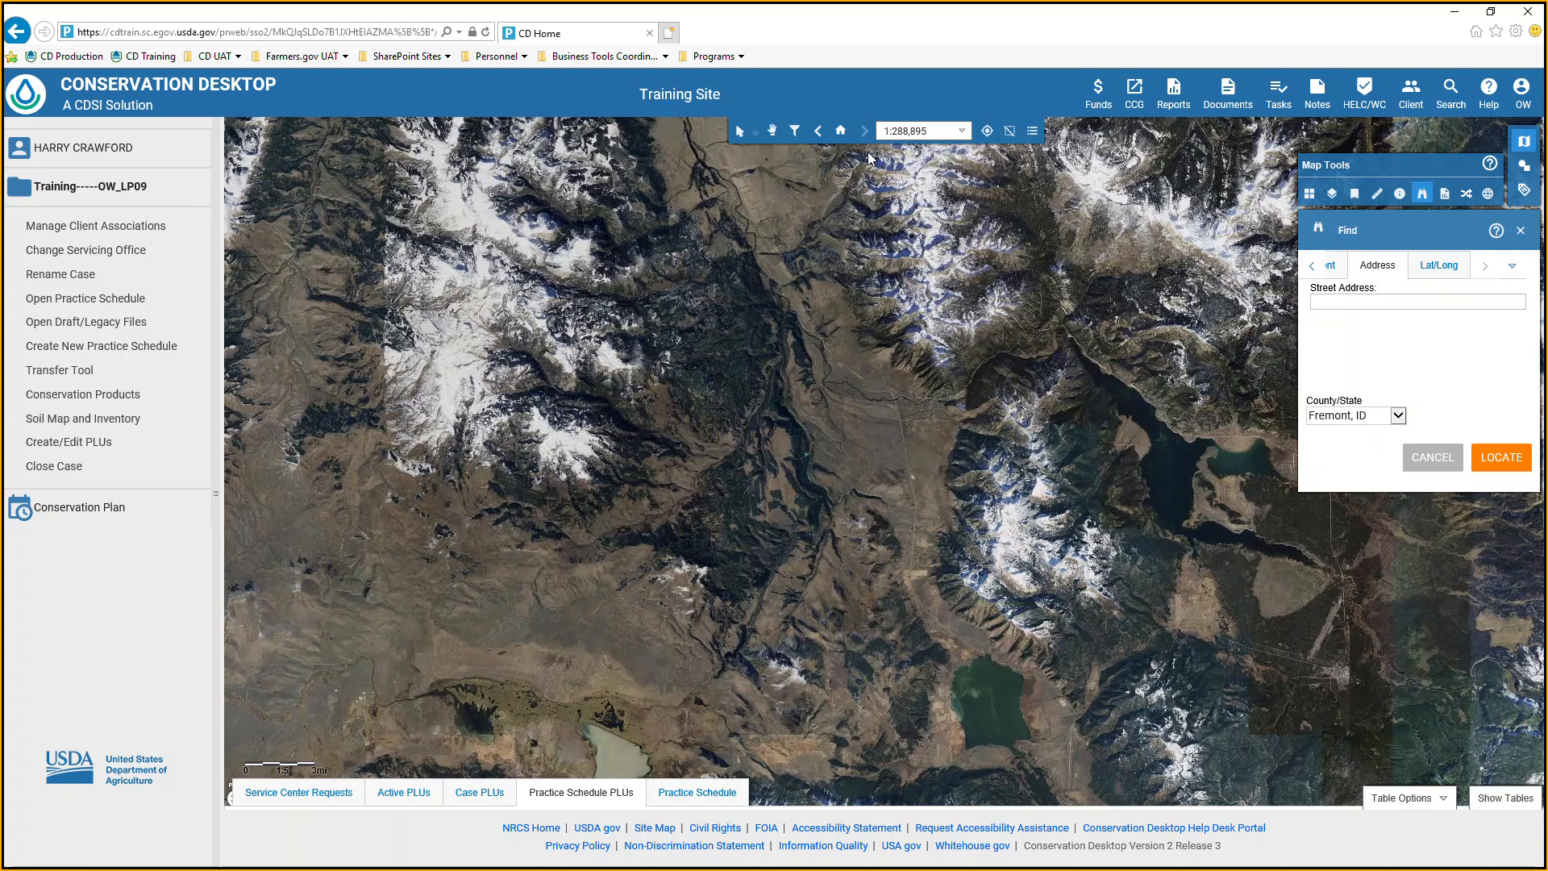
pyautogui.click(838, 133)
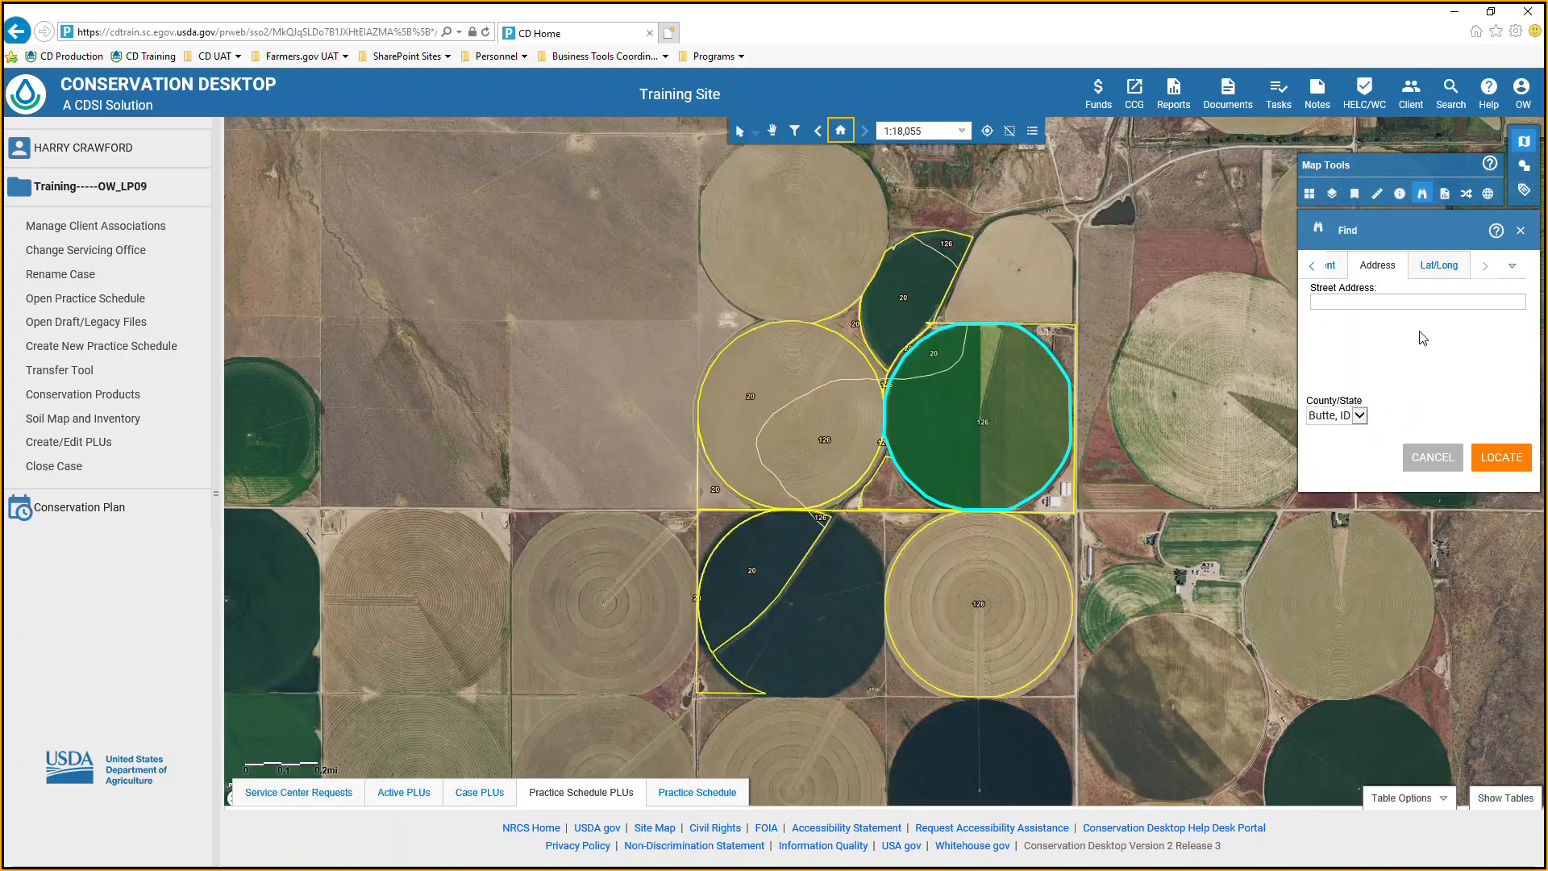
pyautogui.click(1521, 230)
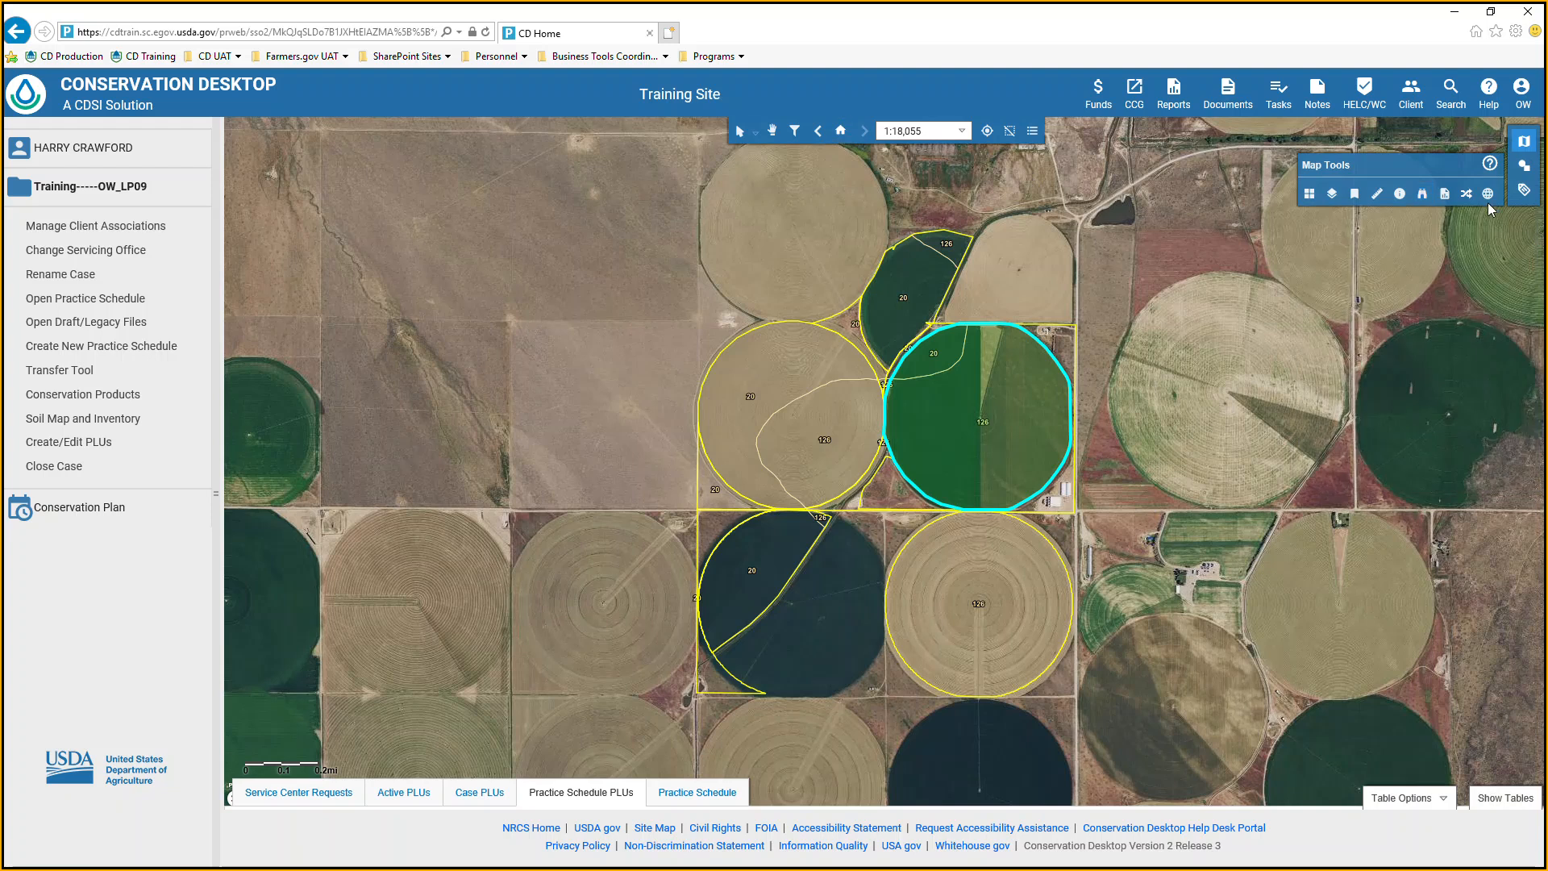
# Open the label tools and turn on Show Labels for the Practice Schedule PLUs layer in Map Contents.
pyautogui.click(1524, 190)
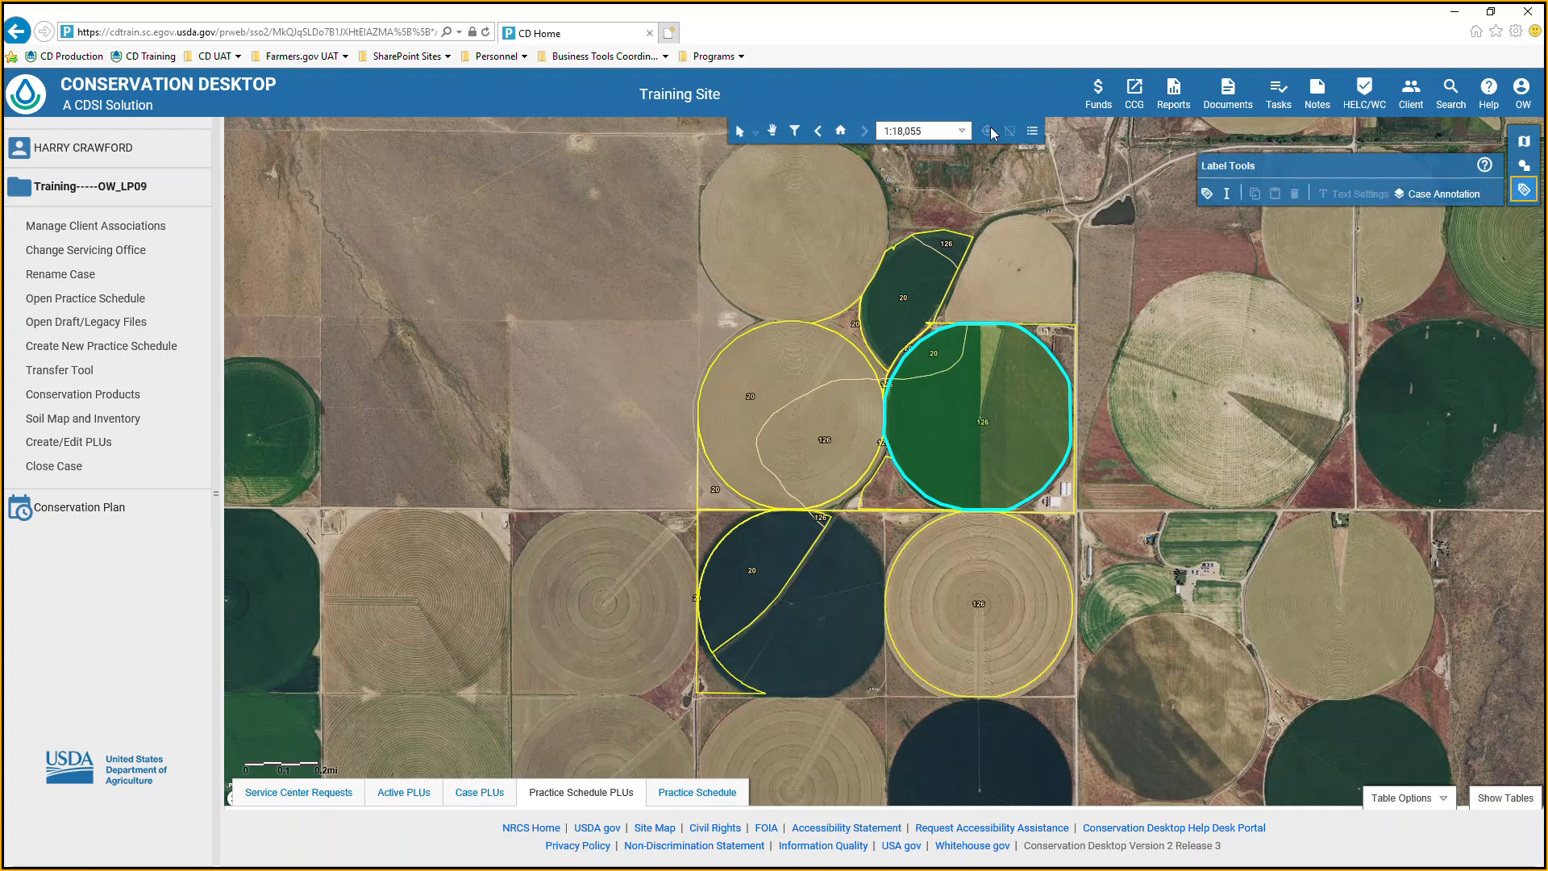
pyautogui.click(1027, 134)
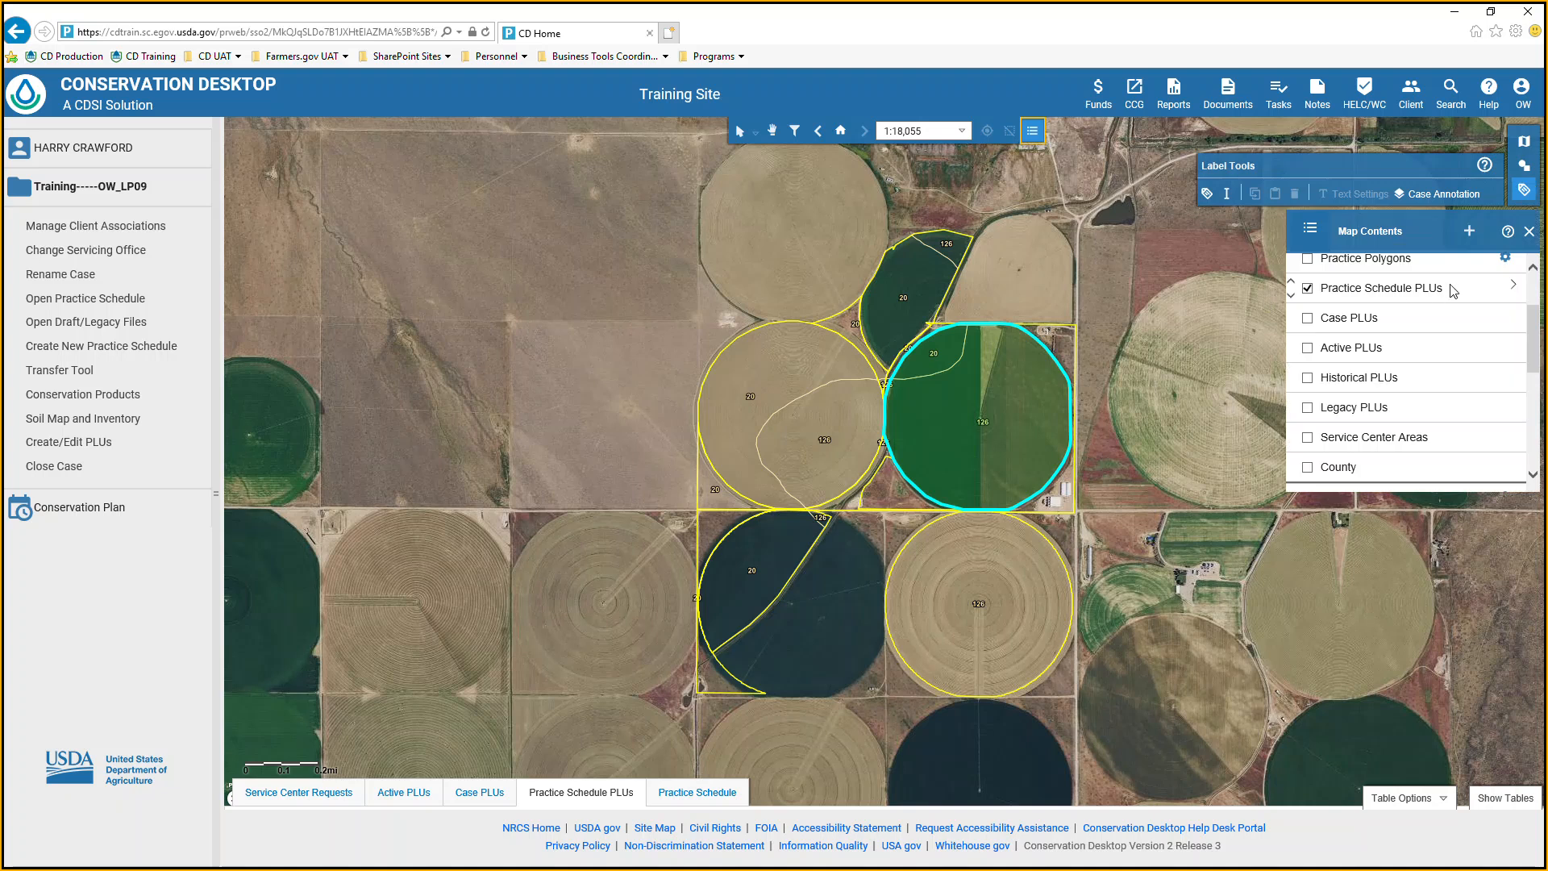
pyautogui.click(1482, 287)
pyautogui.click(1412, 317)
pyautogui.click(1321, 354)
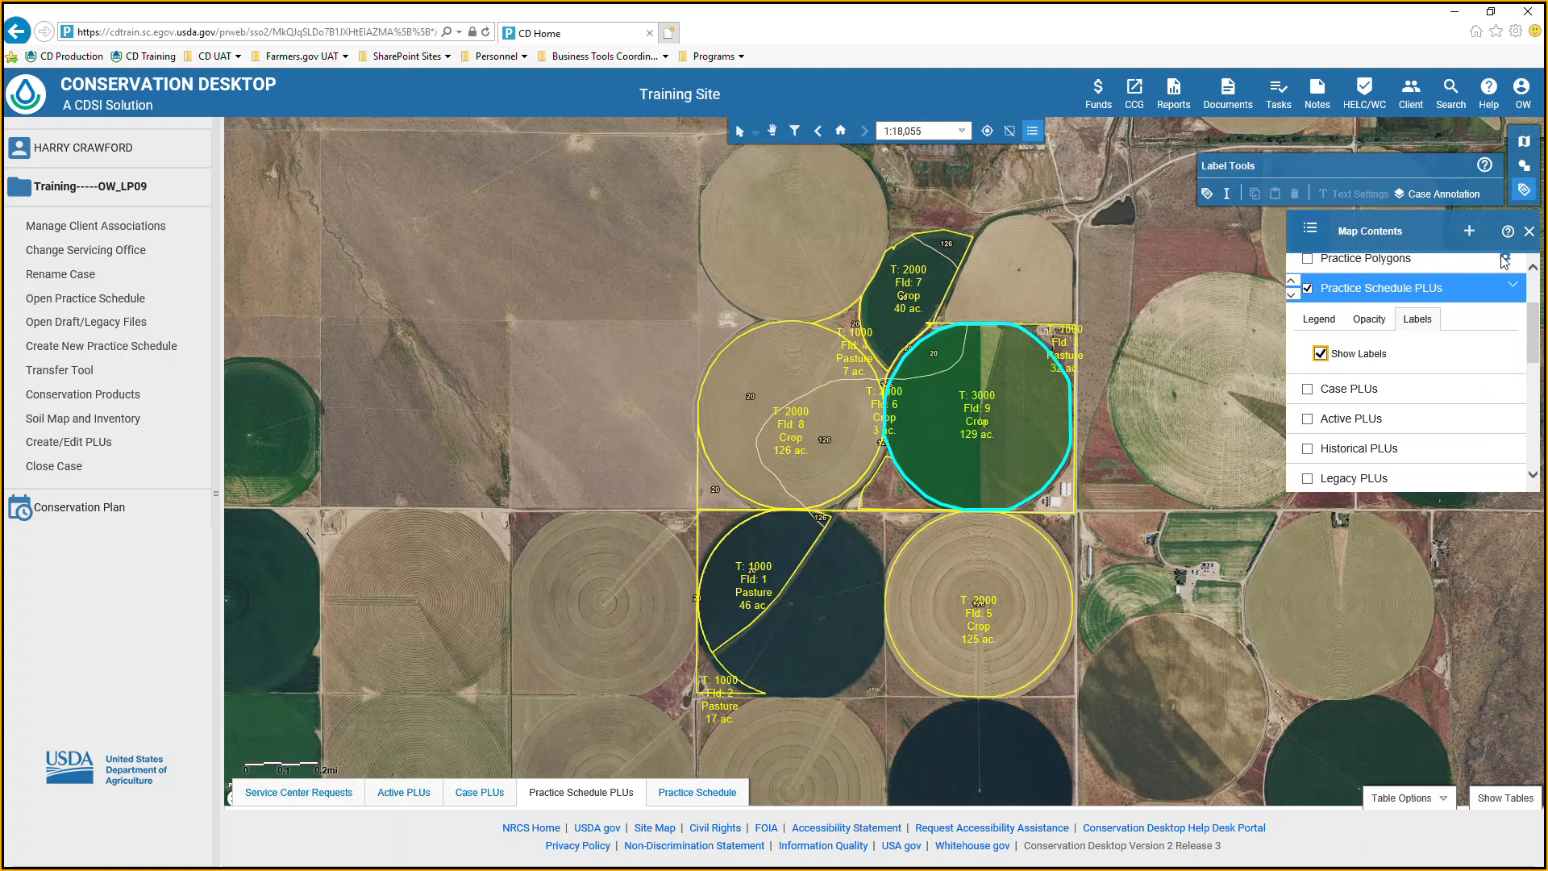
pyautogui.click(1529, 232)
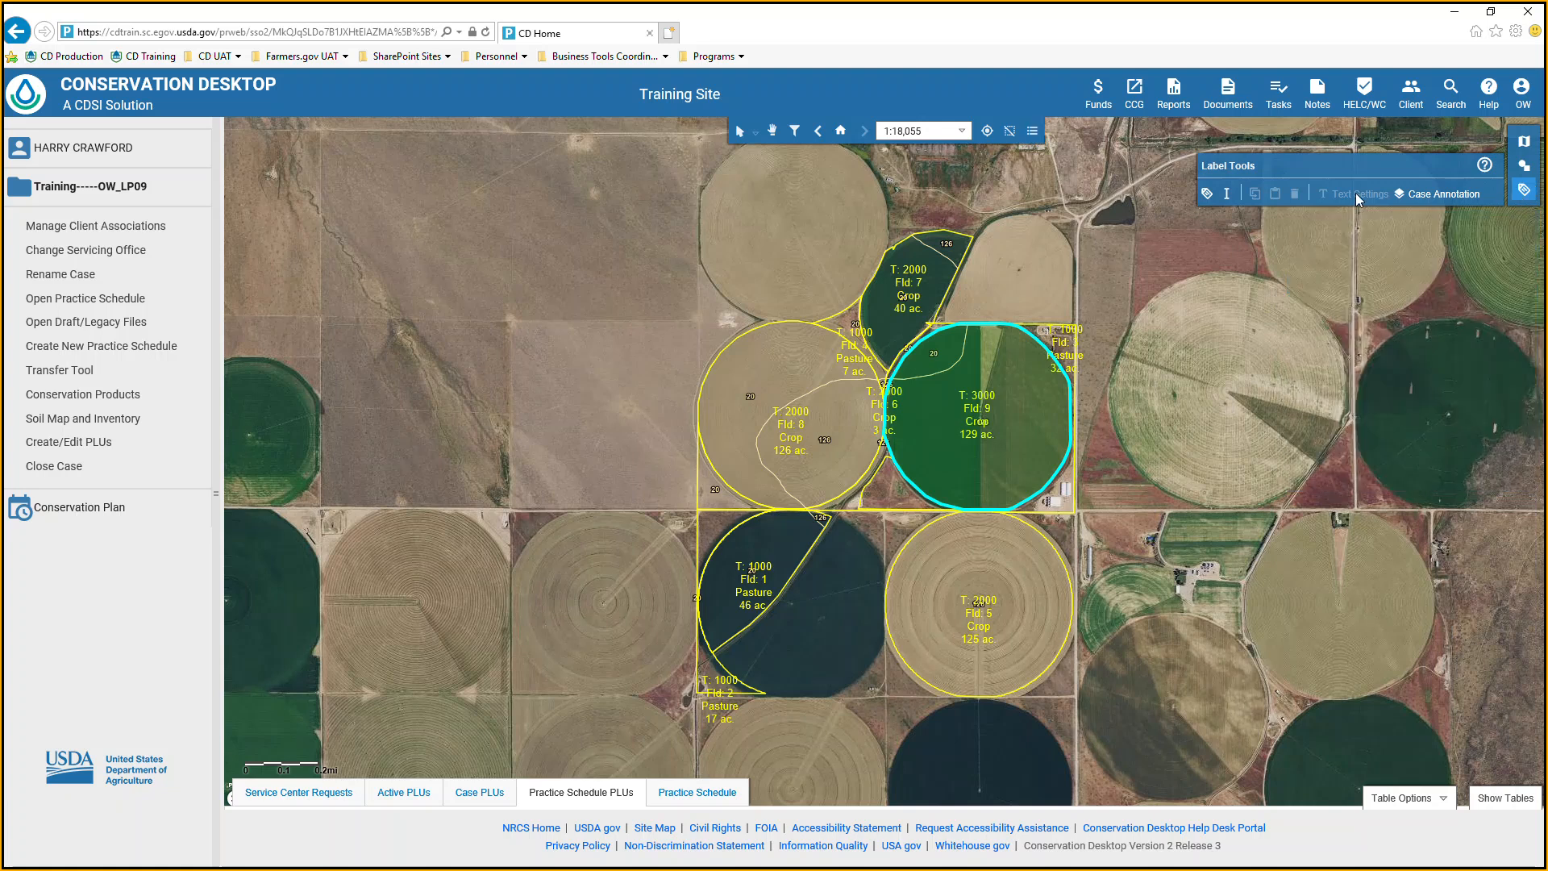
# Change the tract 1000, field 3 pasture label to a Balloon Callout.
pyautogui.click(1065, 346)
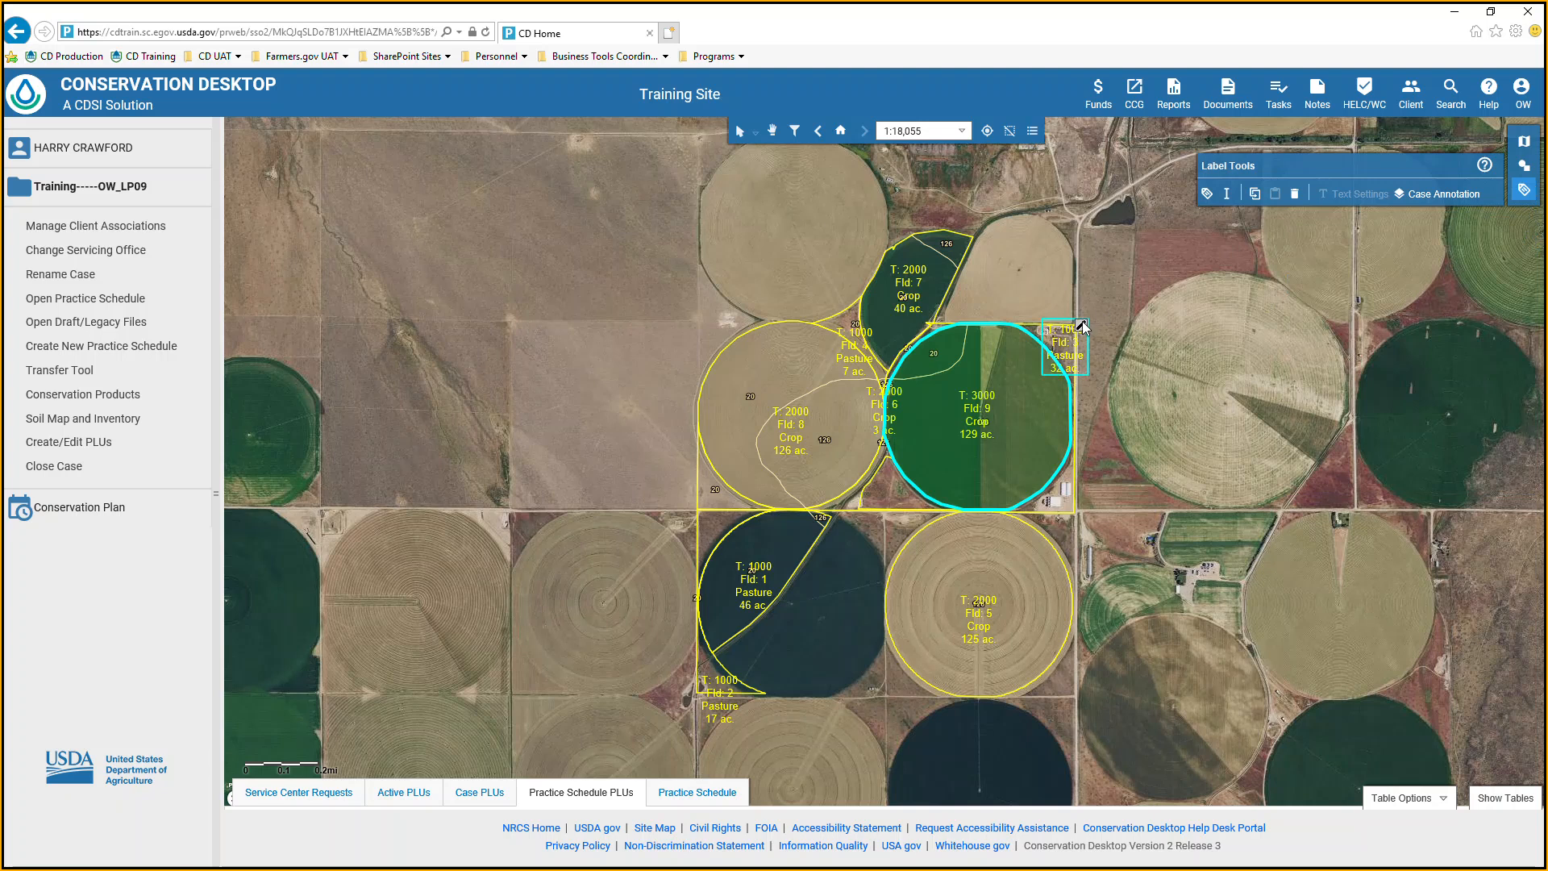
pyautogui.click(1081, 325)
pyautogui.click(1109, 270)
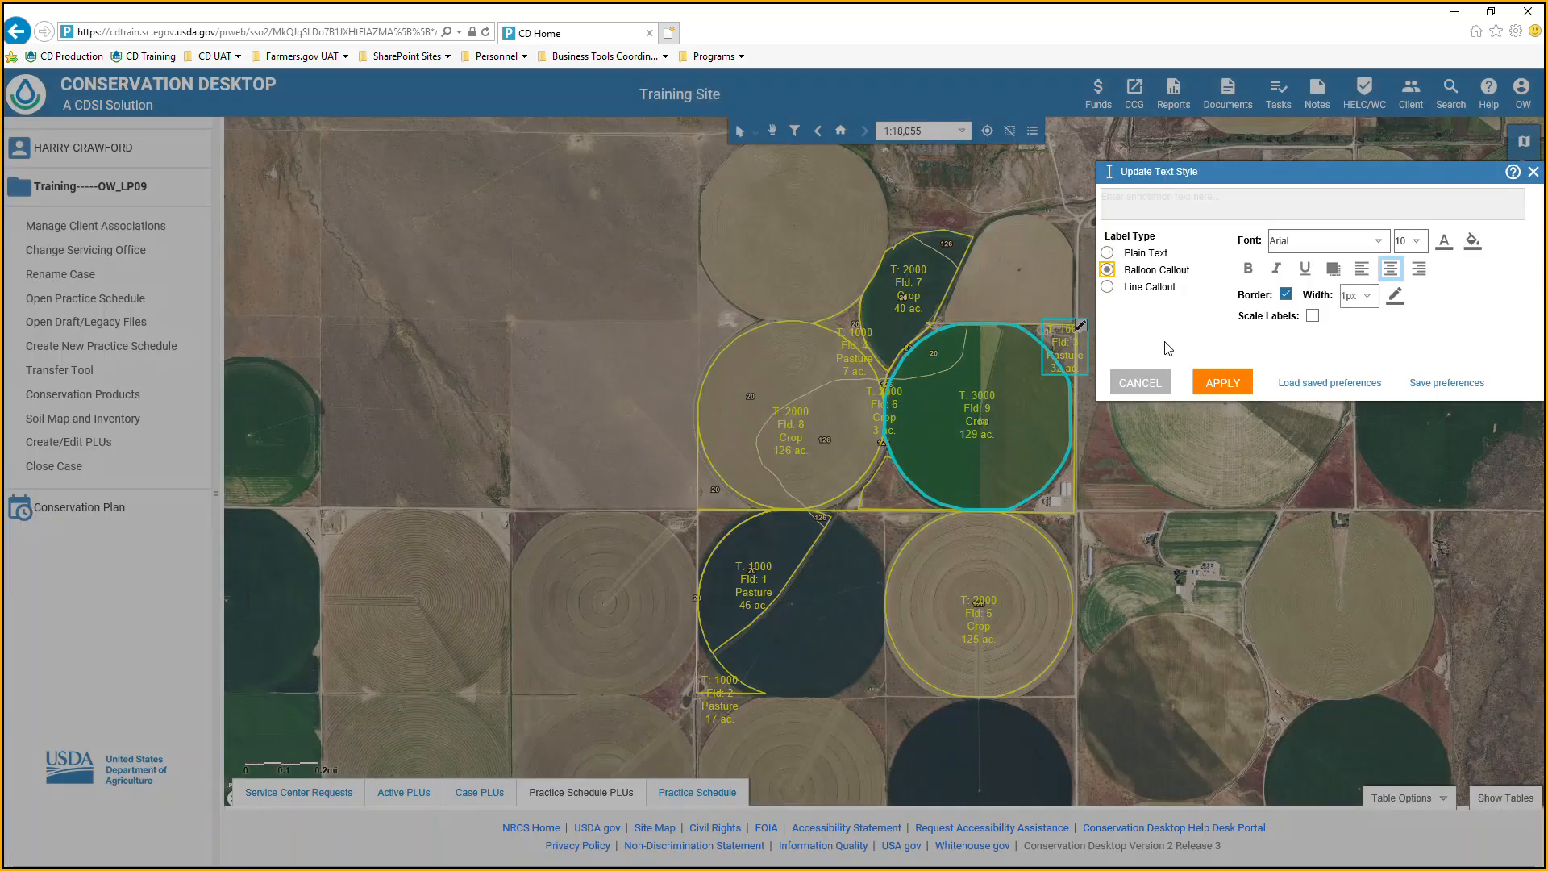
pyautogui.click(1222, 385)
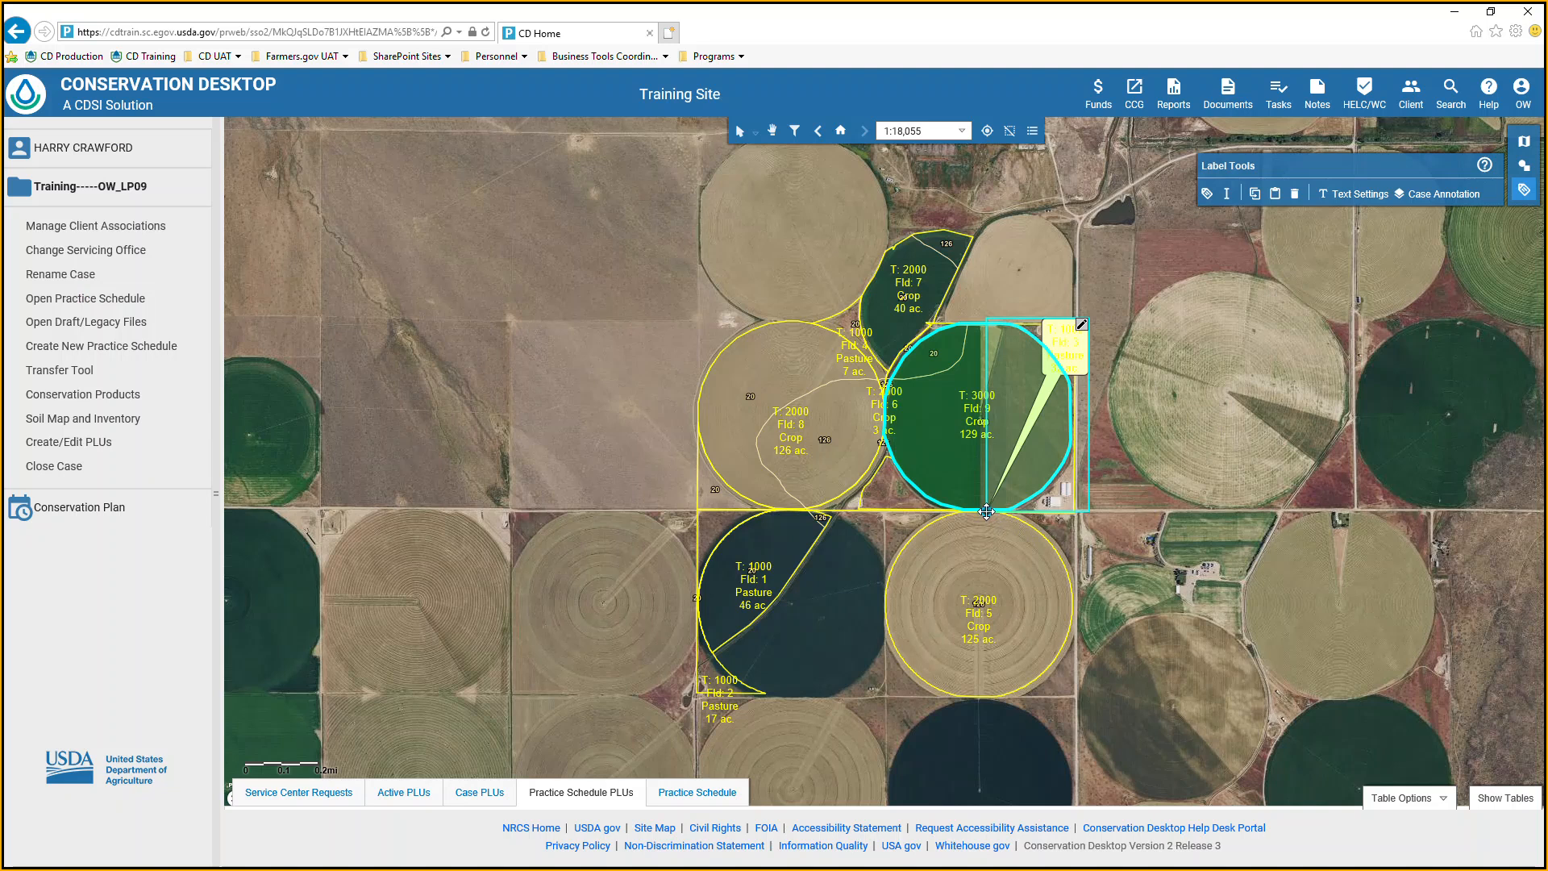
# Move the field 3 balloon callout onto the neighboring circle to the east, with its pointer ending at field 3's northeast corner.
pyautogui.moveTo(985, 511); pyautogui.dragTo(968, 385)
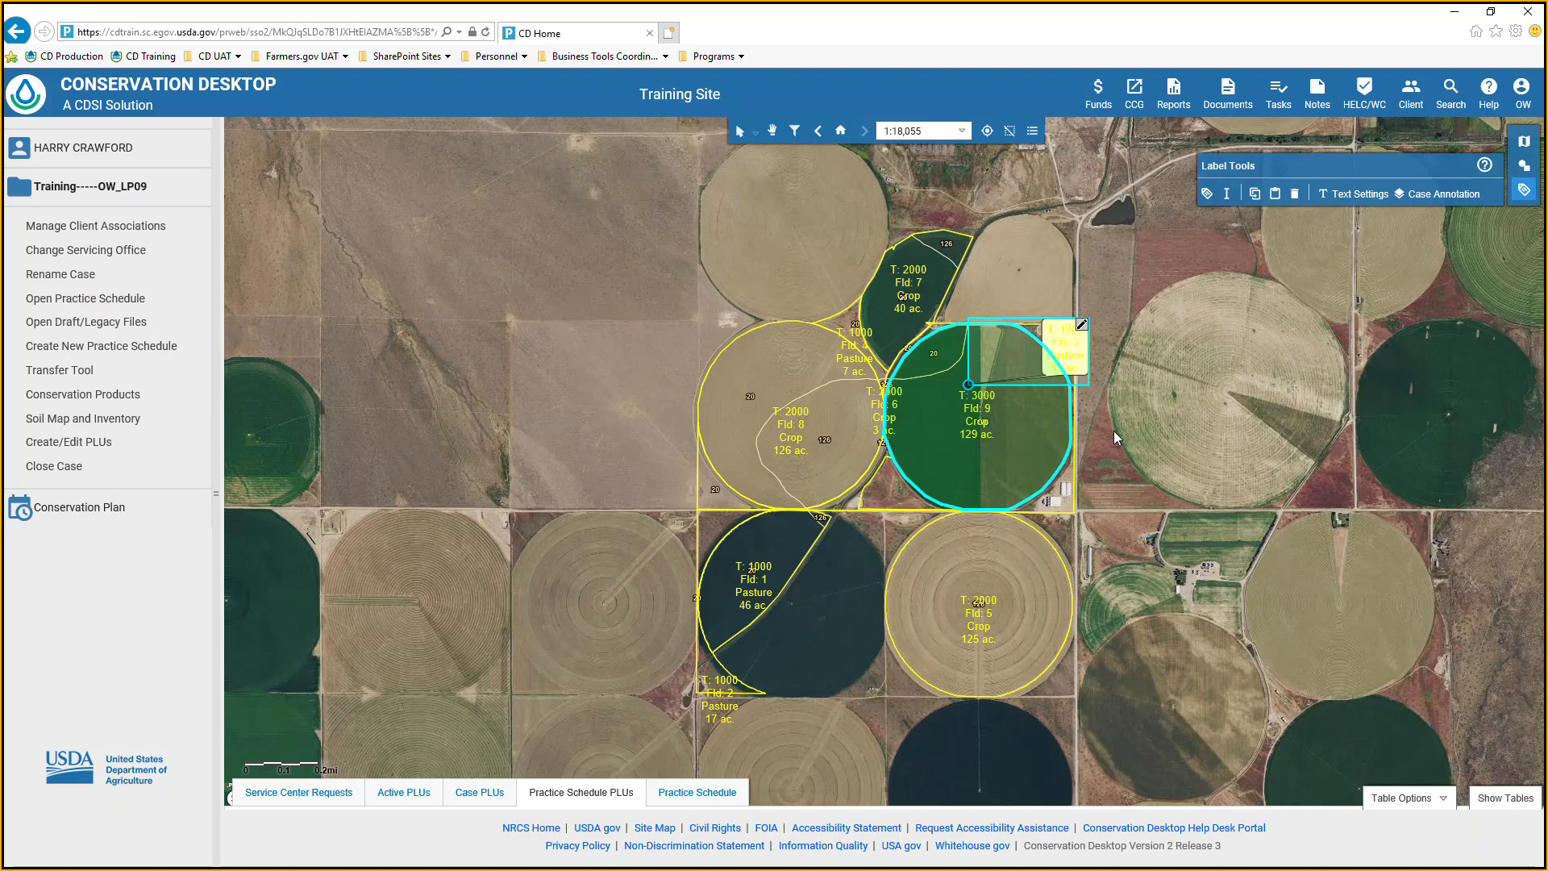
pyautogui.moveTo(976, 384); pyautogui.dragTo(1014, 346)
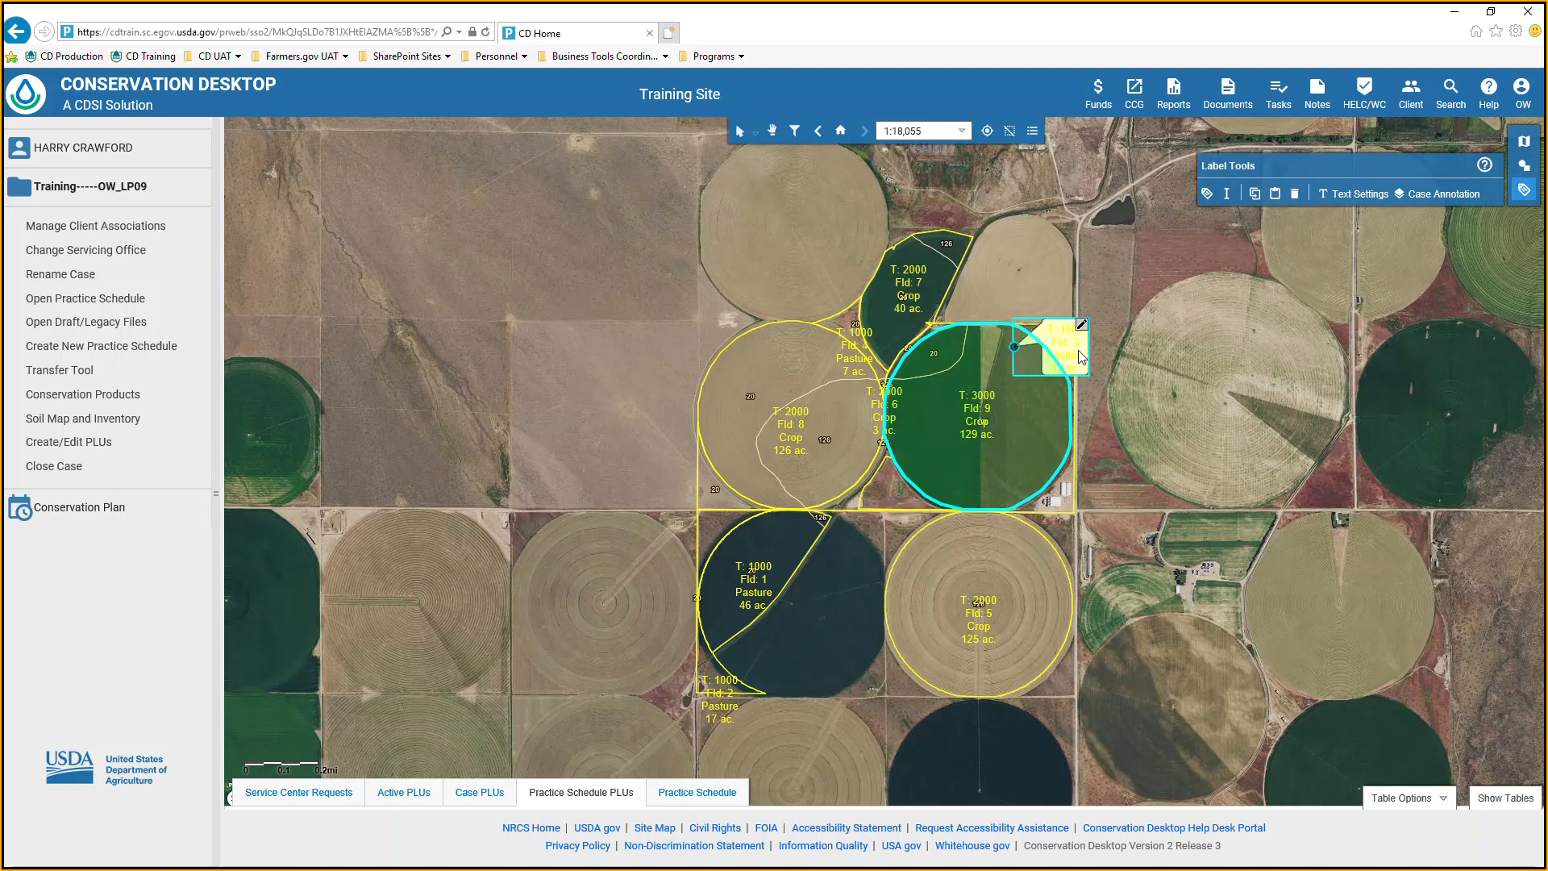
pyautogui.moveTo(1084, 357); pyautogui.dragTo(1253, 343)
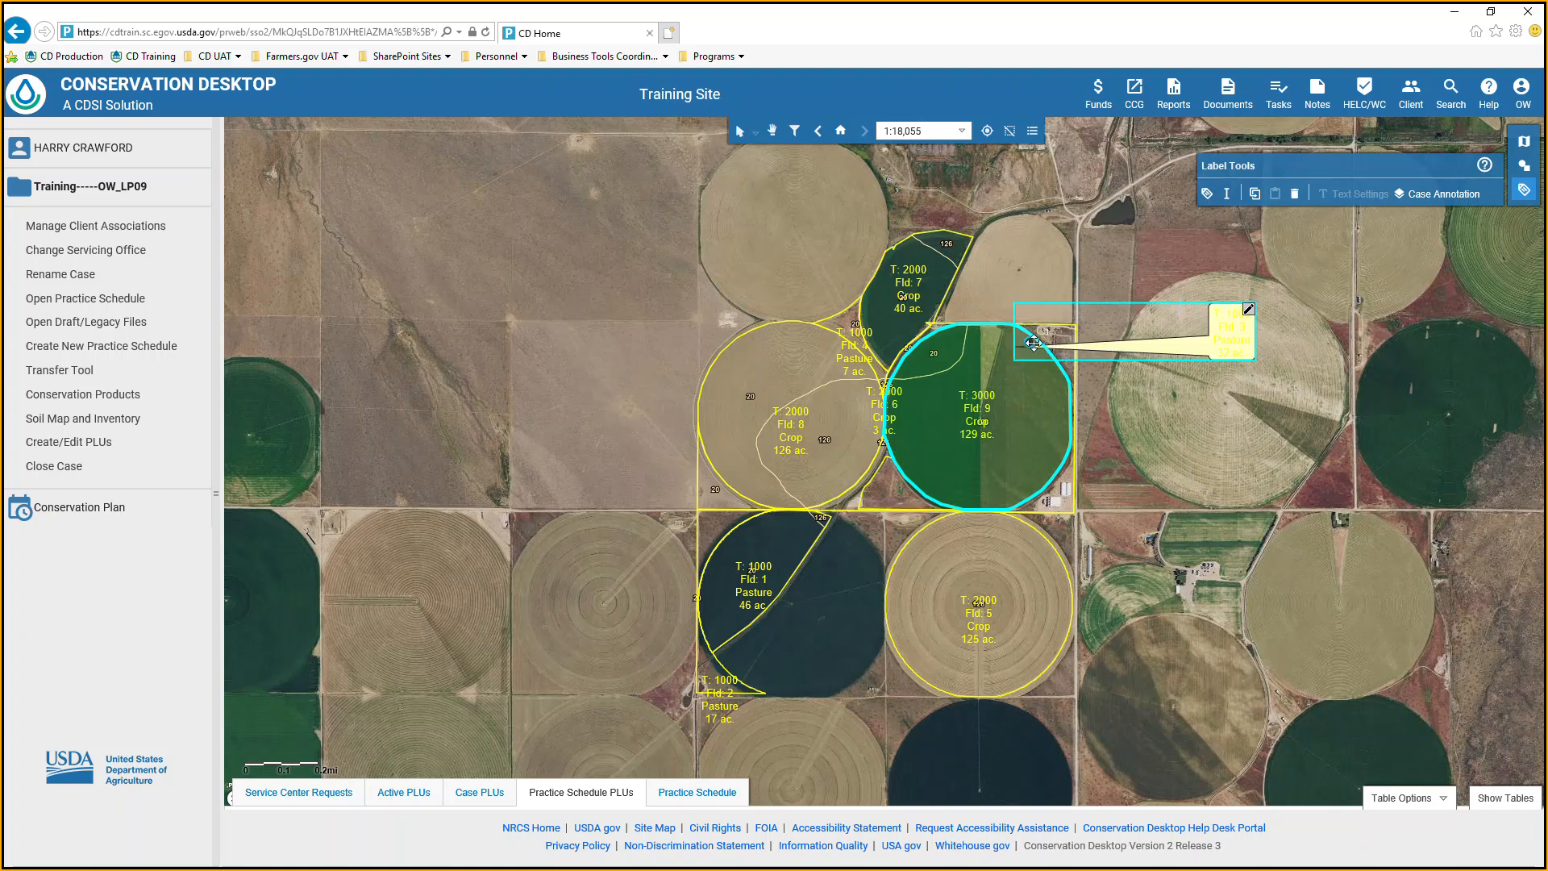
pyautogui.click(1226, 452)
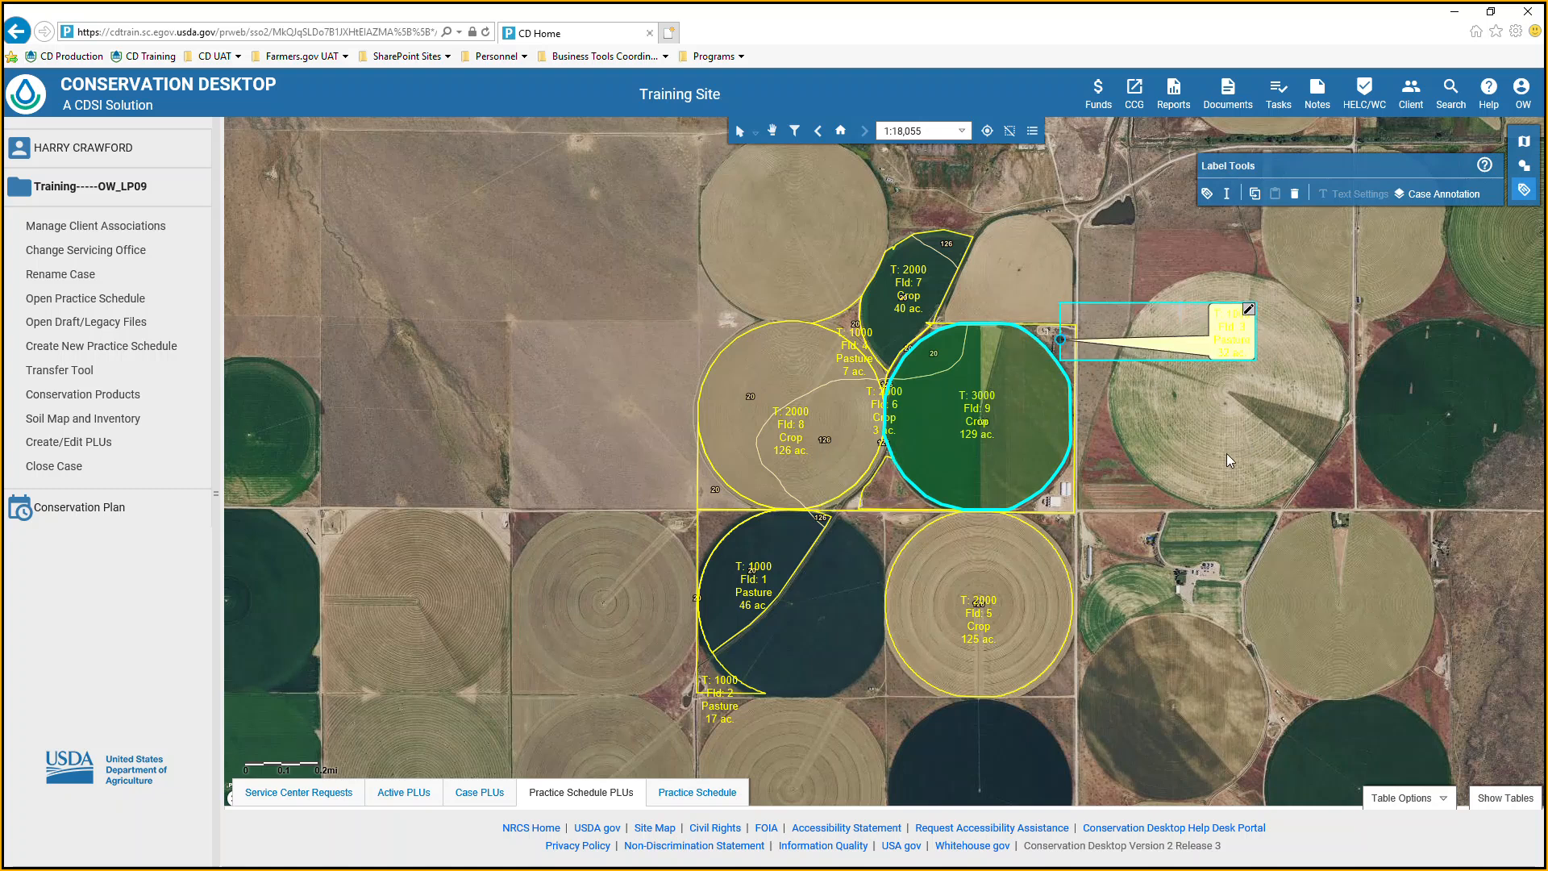
# Change the field 3 callout's font color from the palette to gray and deselect the label.
pyautogui.click(1250, 344)
pyautogui.click(1249, 310)
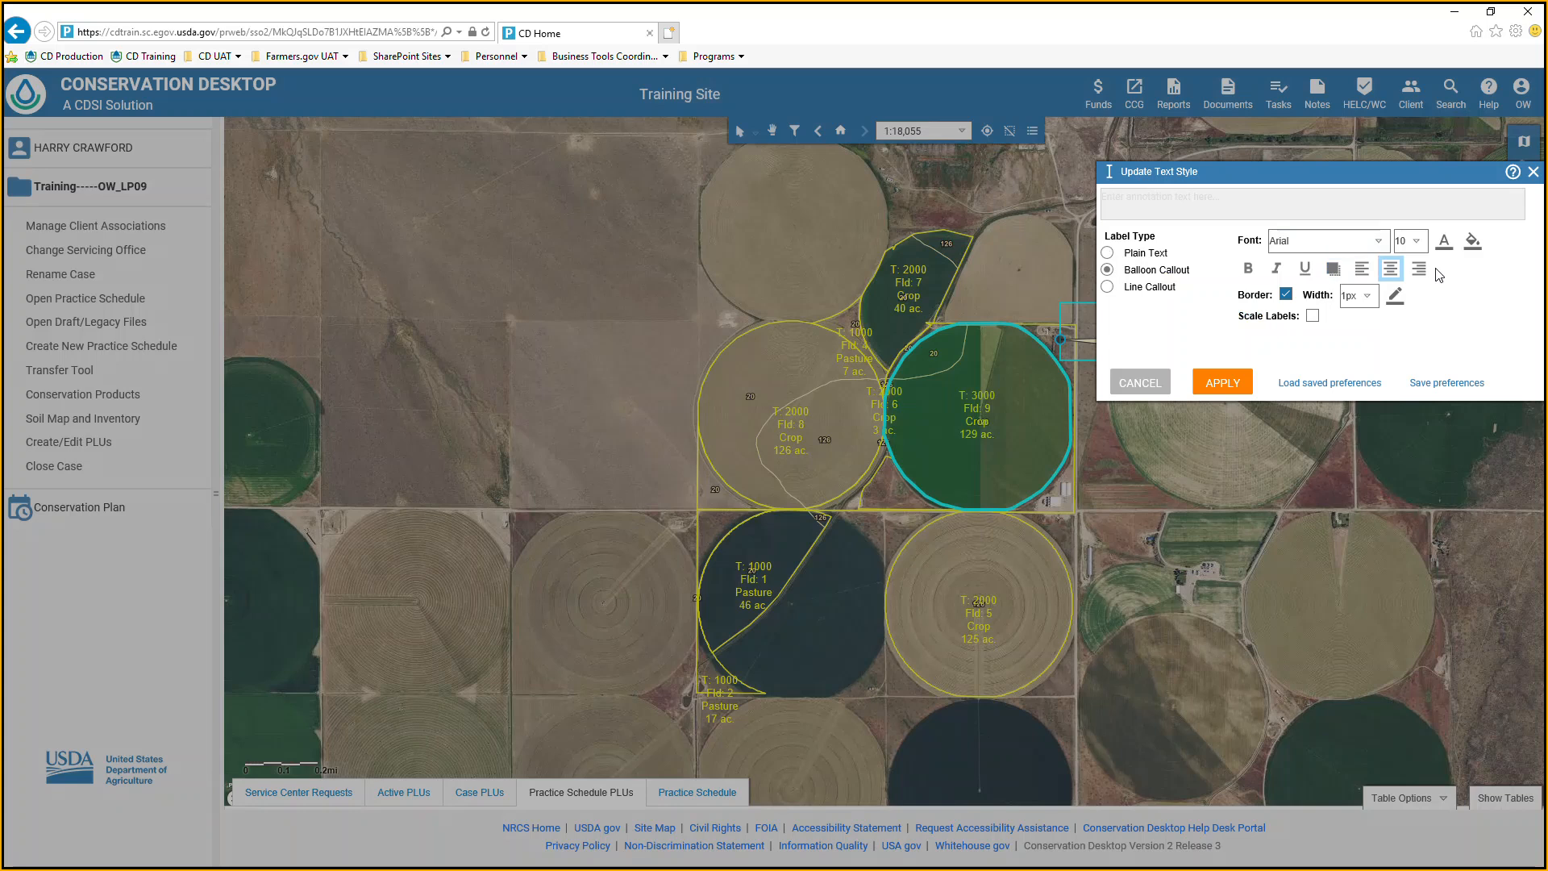
pyautogui.click(1445, 243)
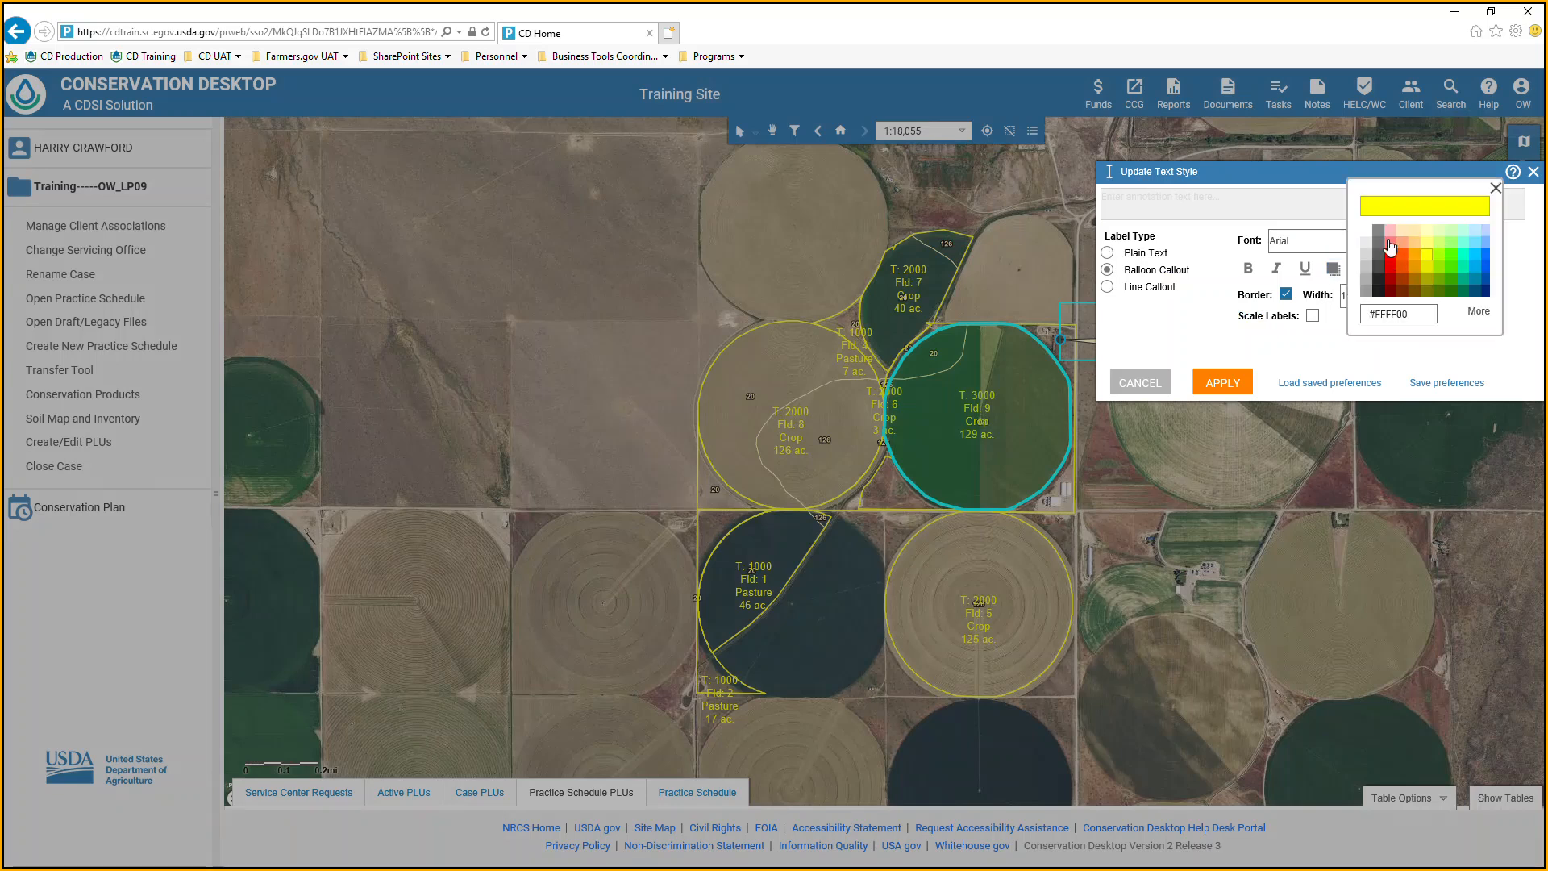
pyautogui.click(1381, 246)
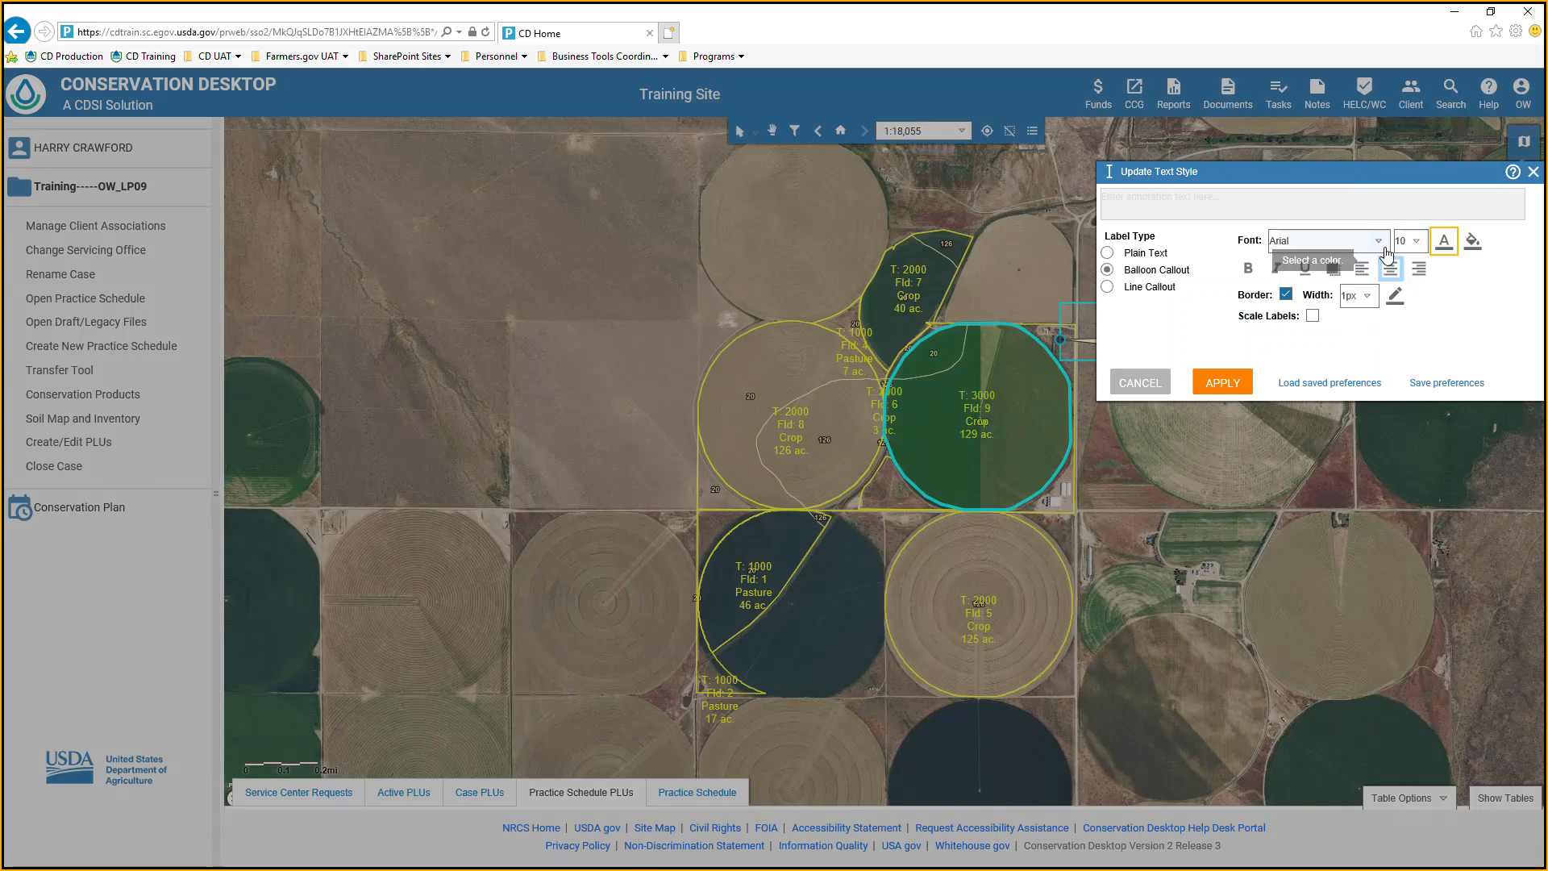
pyautogui.click(1242, 384)
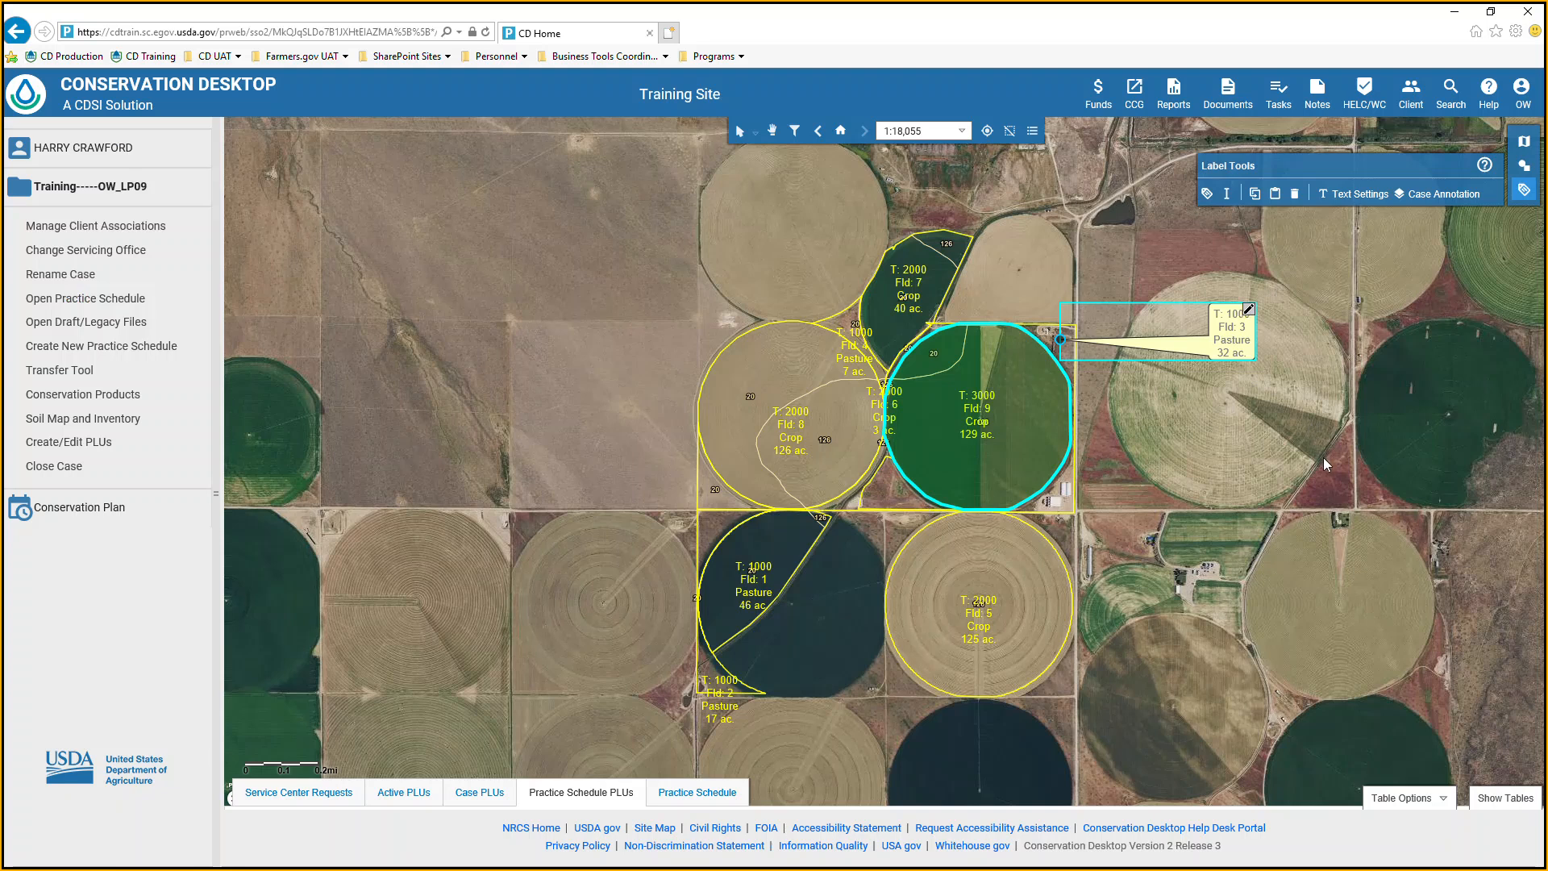
pyautogui.click(1330, 453)
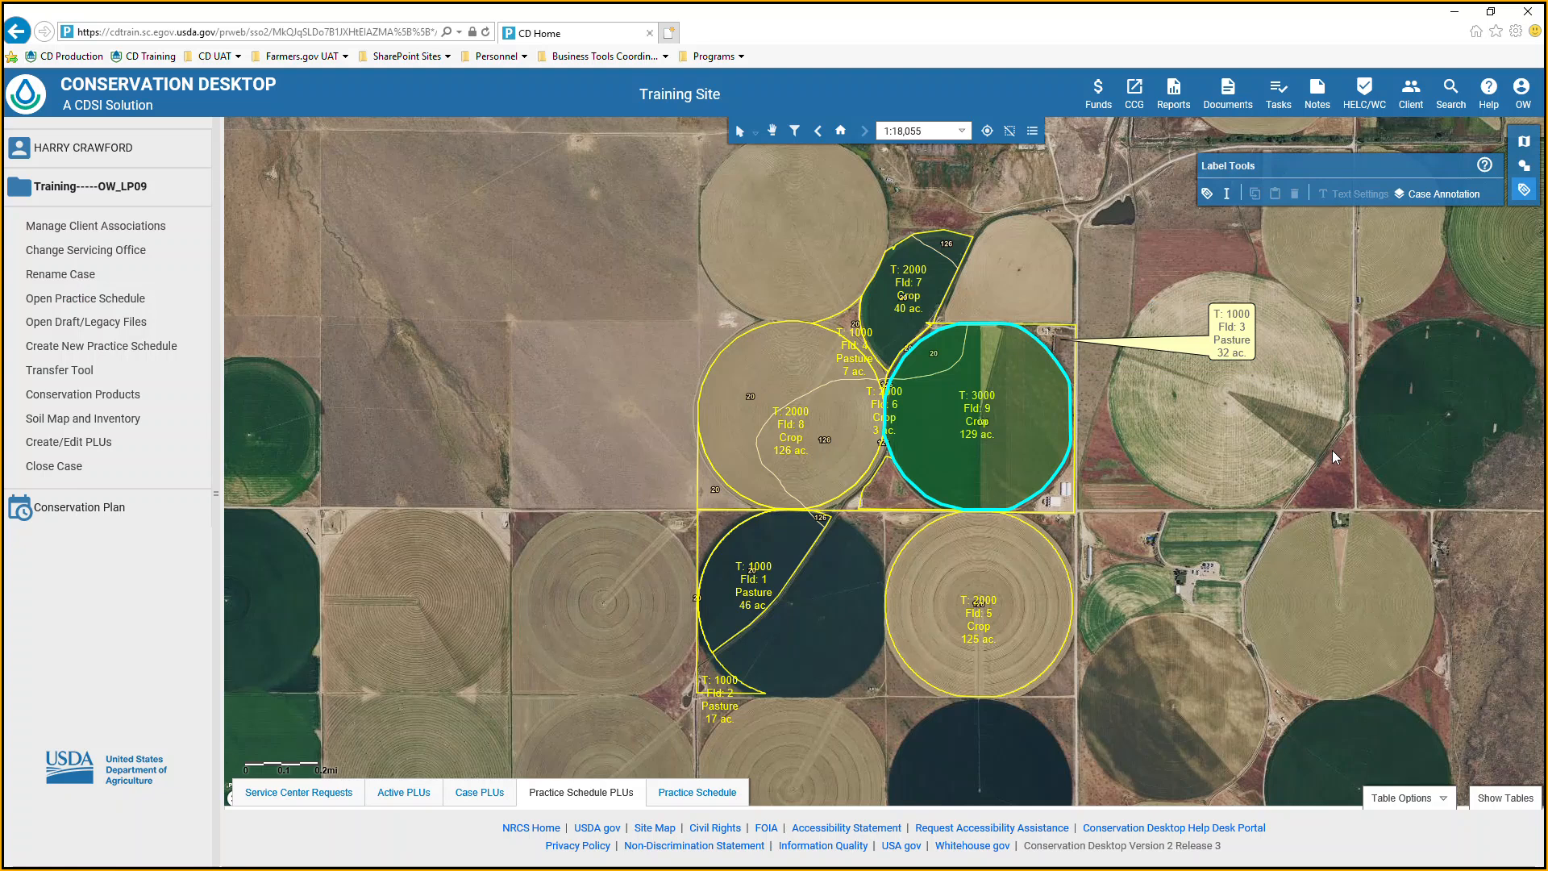
# Change the field 3 label to a Line Callout and place its line end on the eastern edge of field 3.
pyautogui.click(1252, 329)
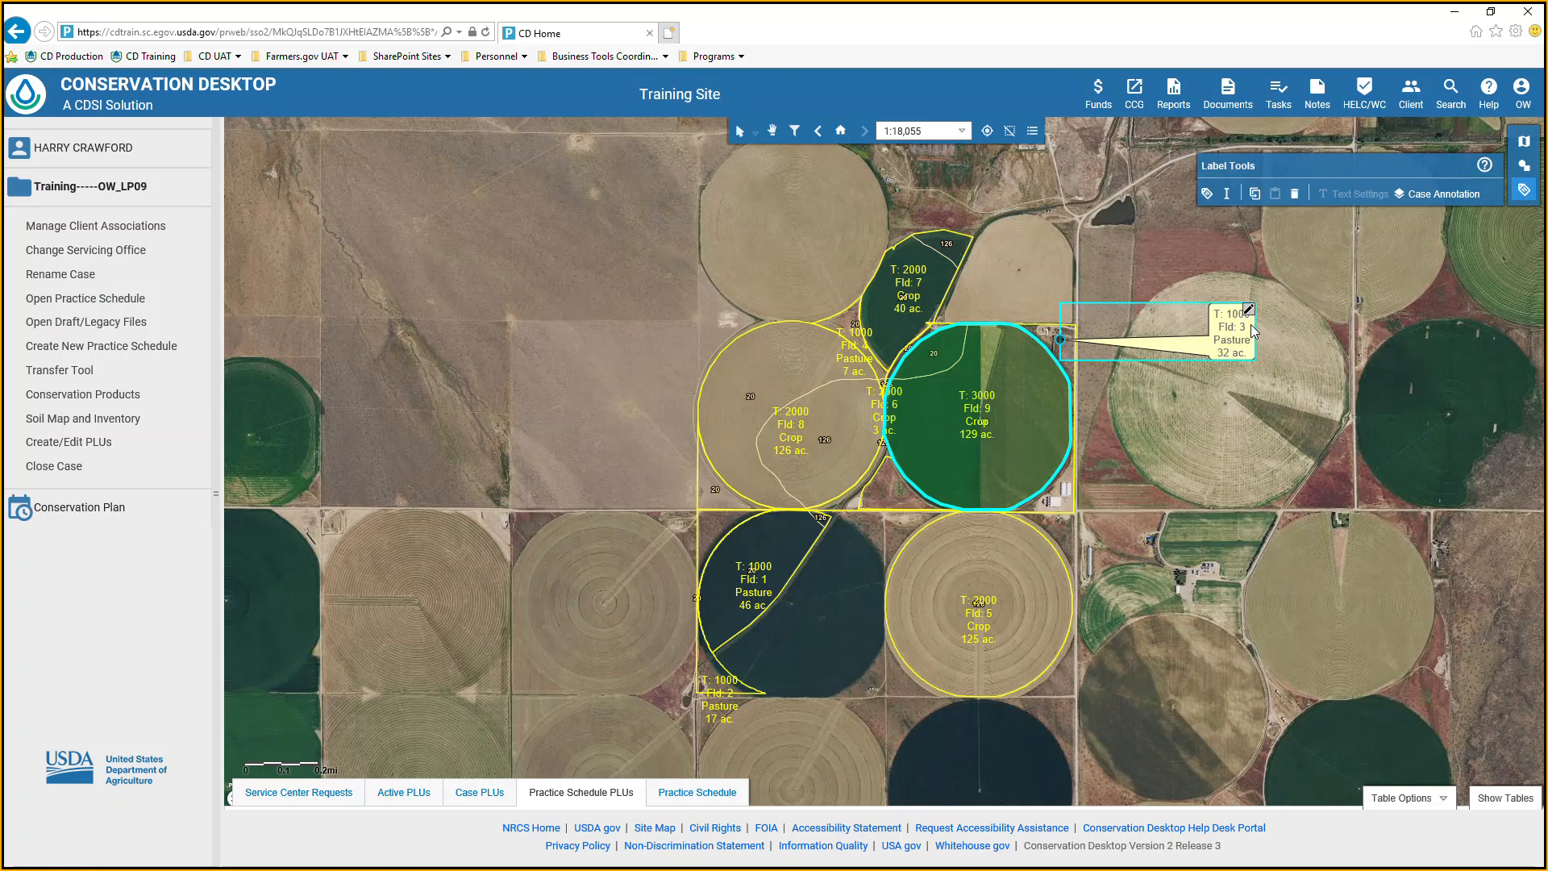
pyautogui.doubleClick(1252, 321)
pyautogui.click(1129, 288)
pyautogui.click(1216, 380)
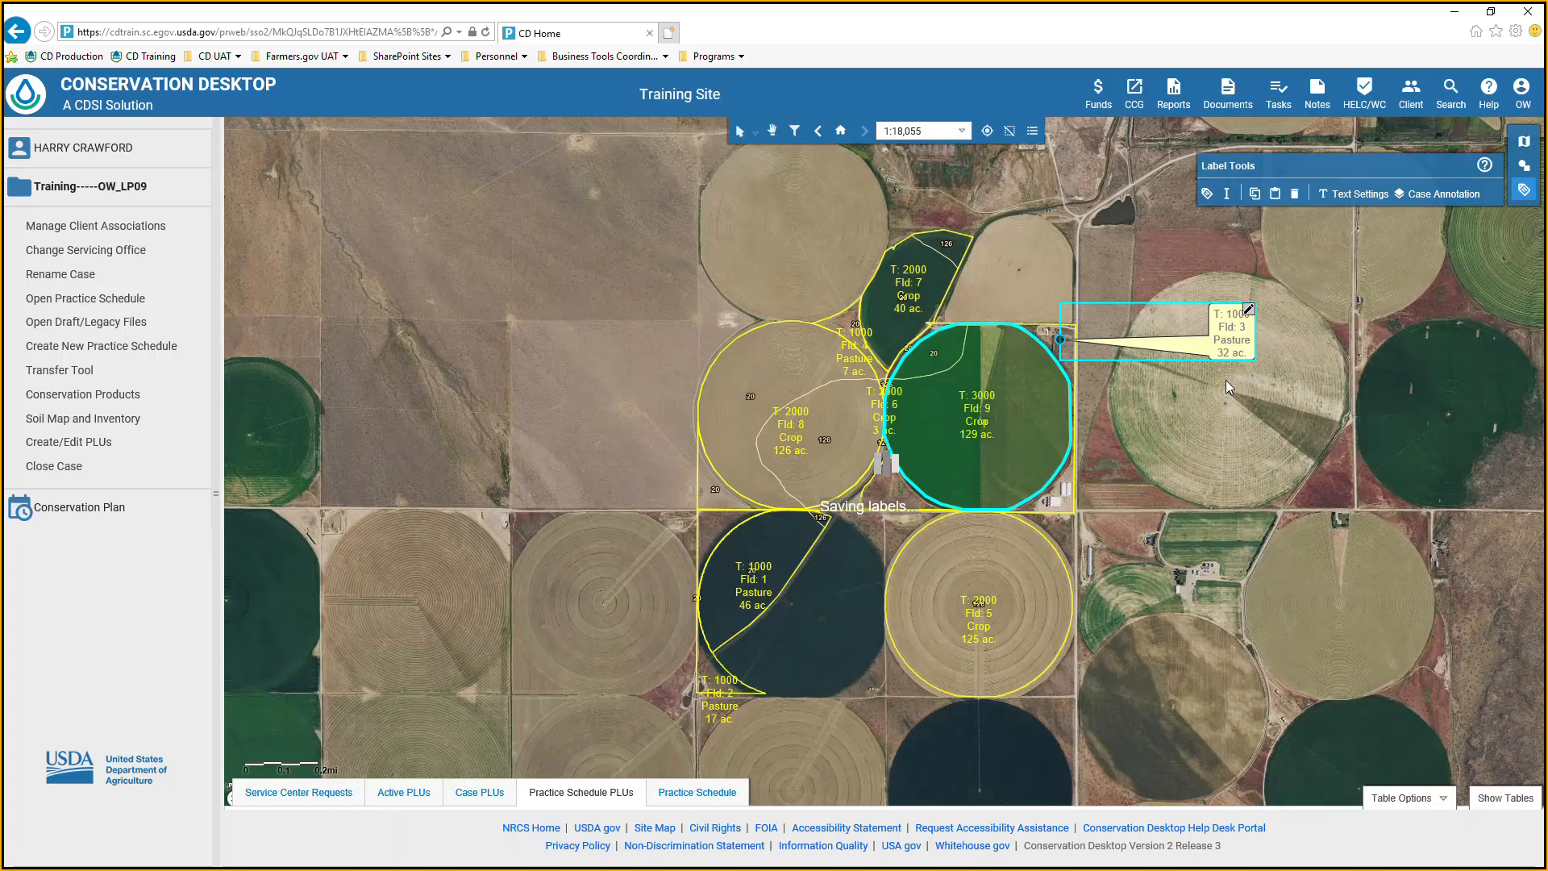
pyautogui.moveTo(1058, 338); pyautogui.dragTo(1071, 364)
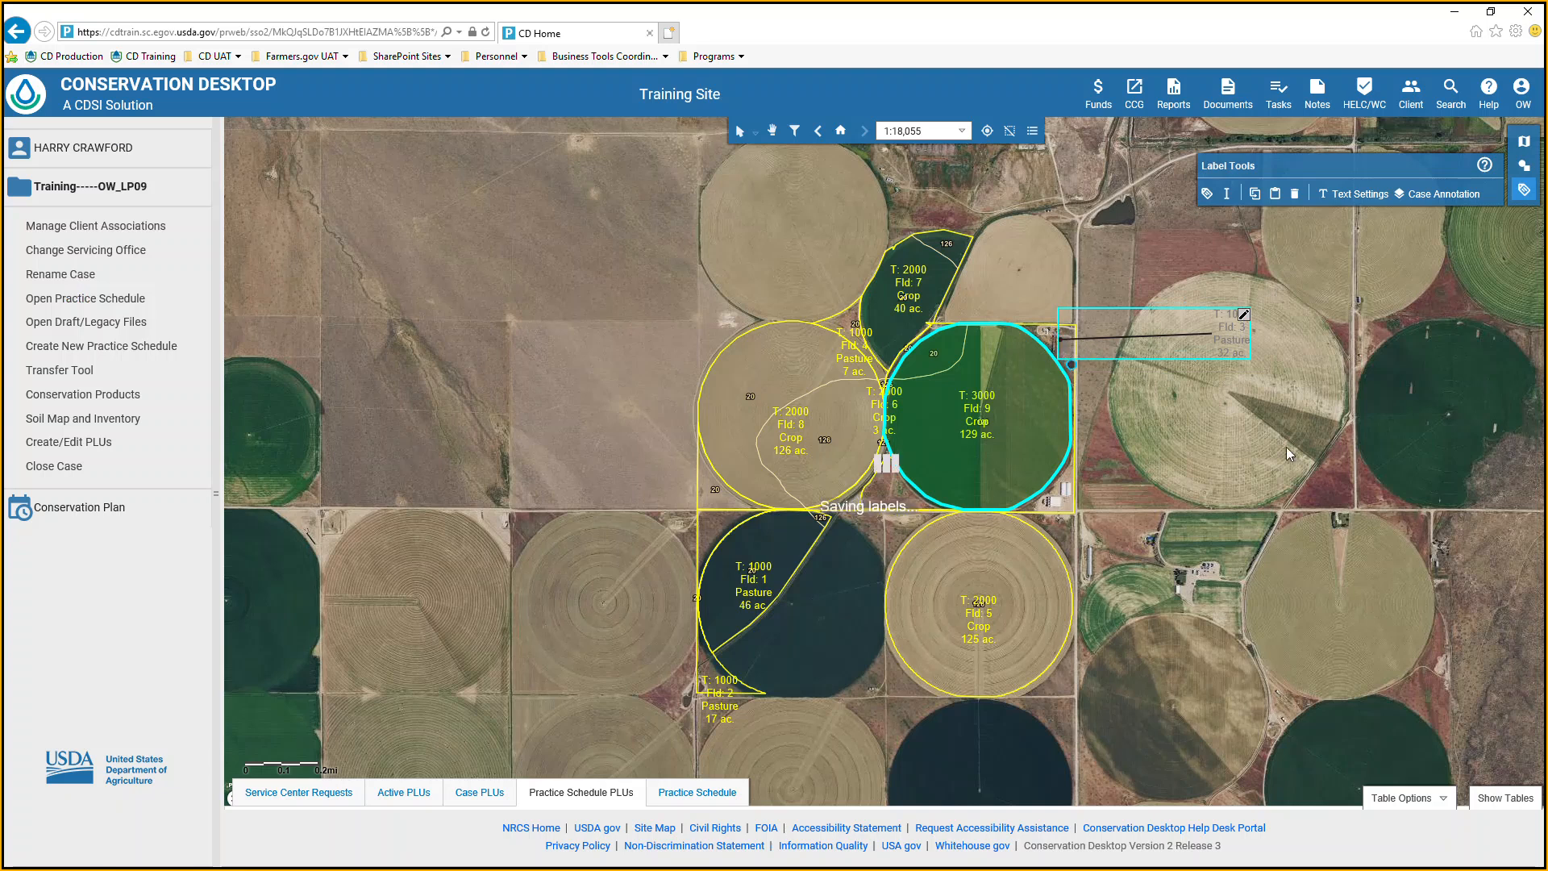
pyautogui.click(1313, 447)
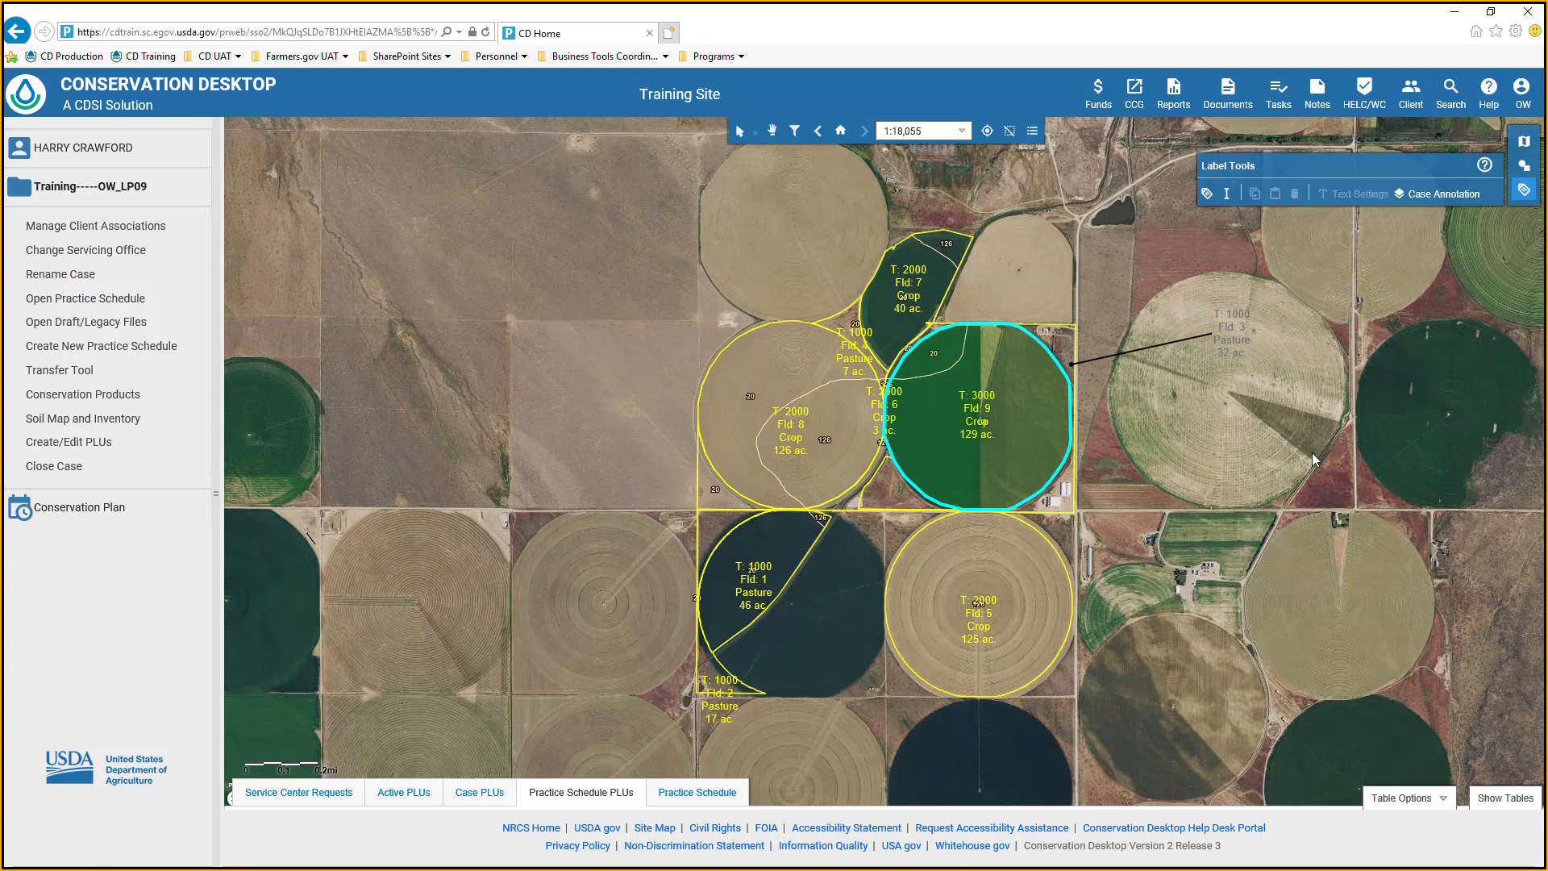